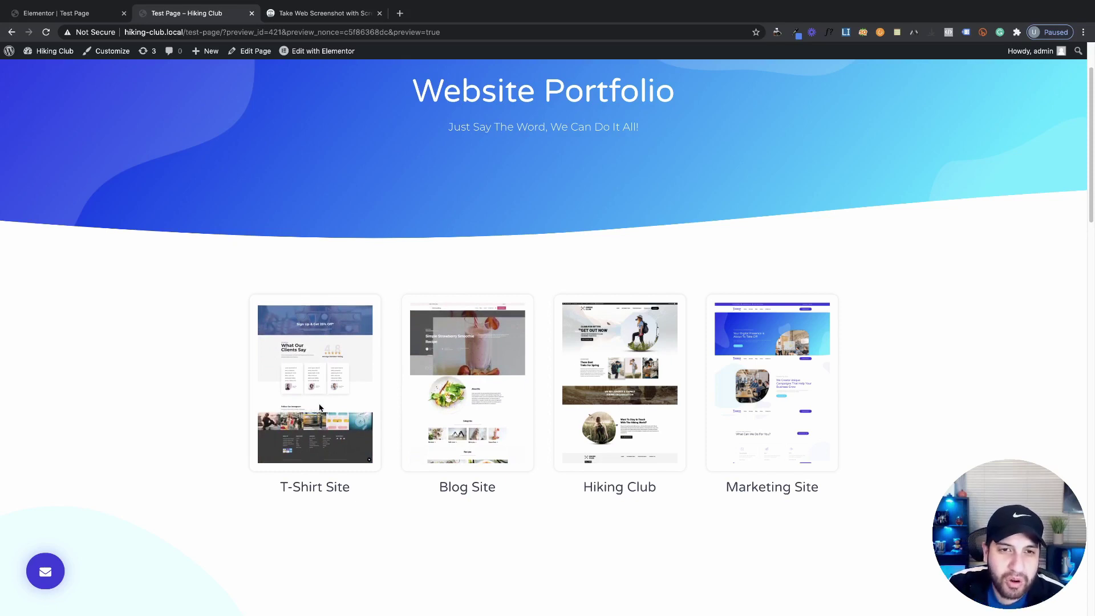
Step: Scroll back up through the finished Website Portfolio preview page
scroll(917, 387, up, 2)
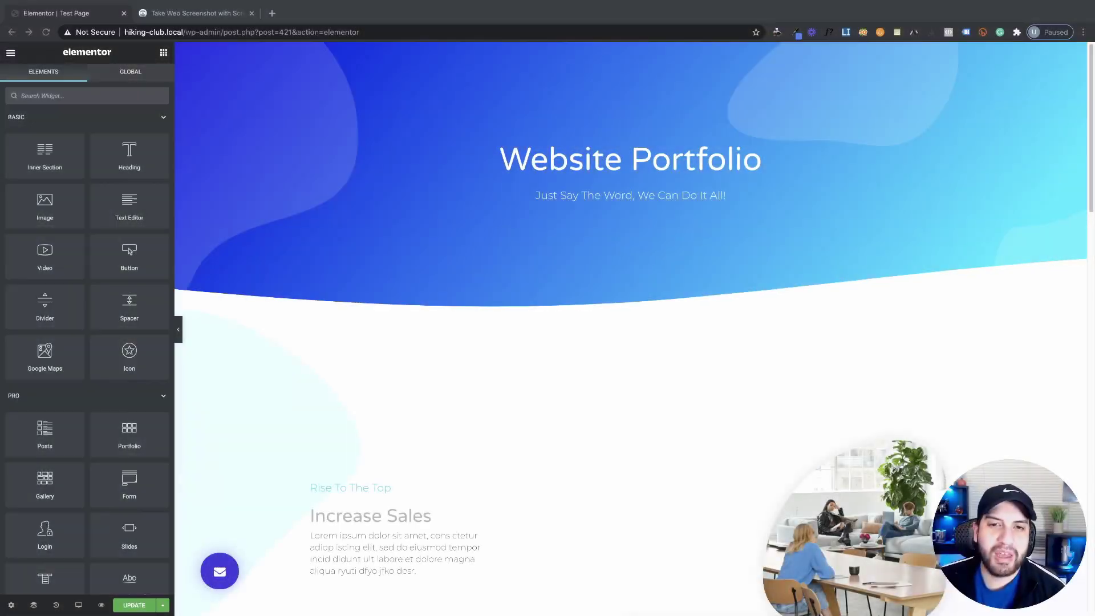
Step: Add a one-column section below the Website Portfolio hero and drop an Inner Section into it
scroll(648, 354, down, 20)
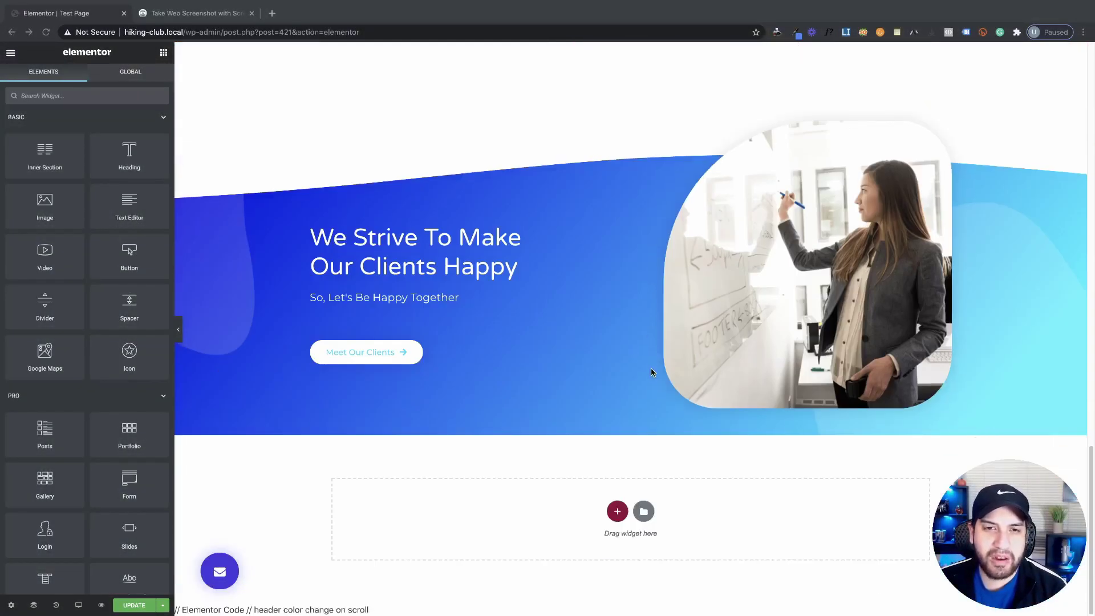
scroll(652, 372, up, 20)
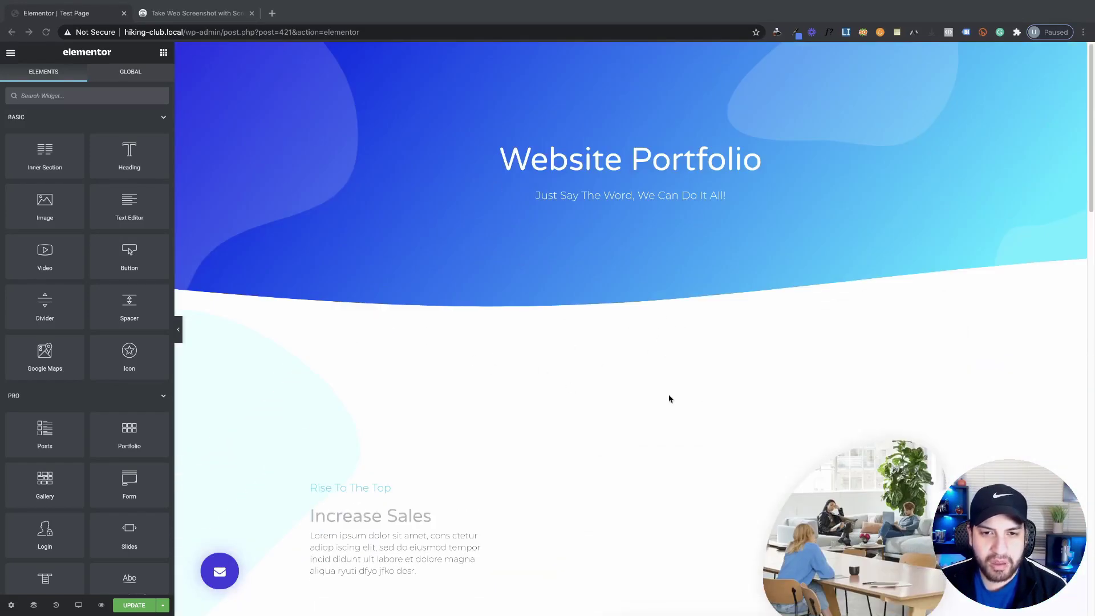
click(618, 311)
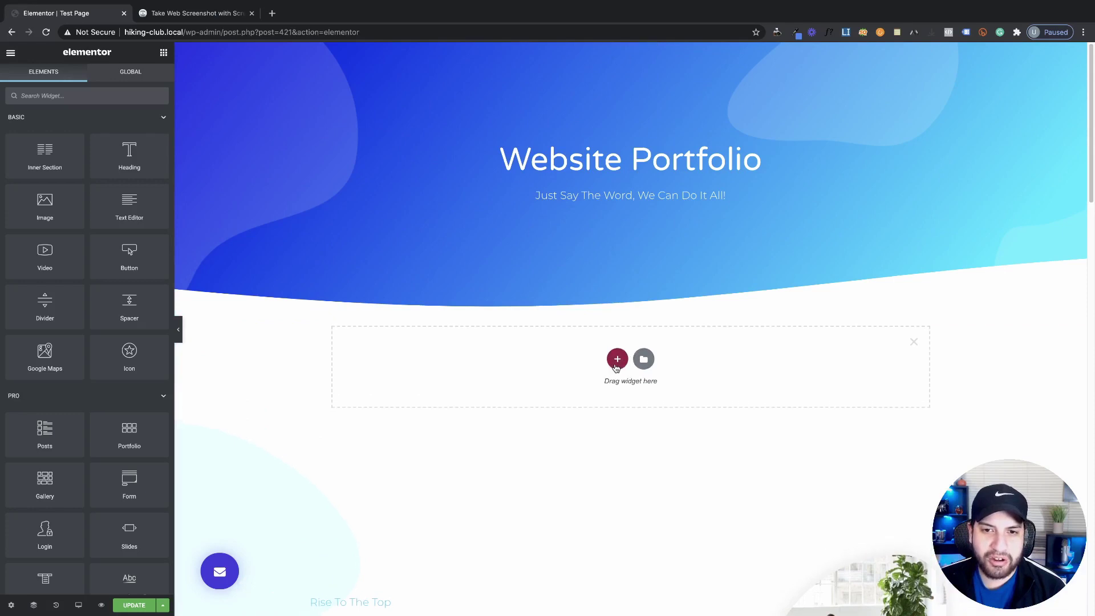
click(616, 355)
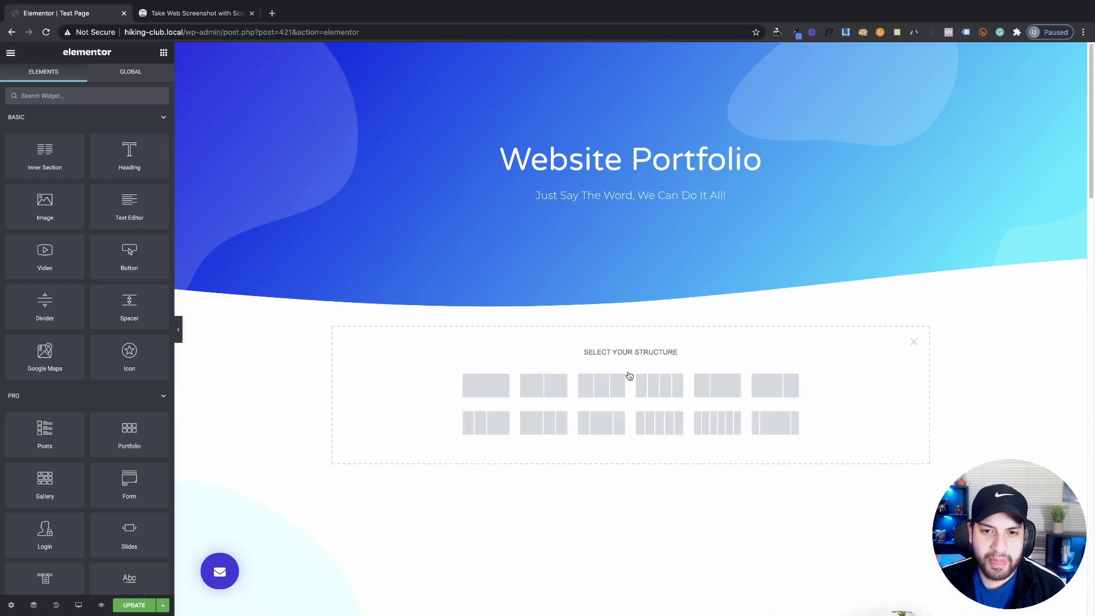
click(489, 390)
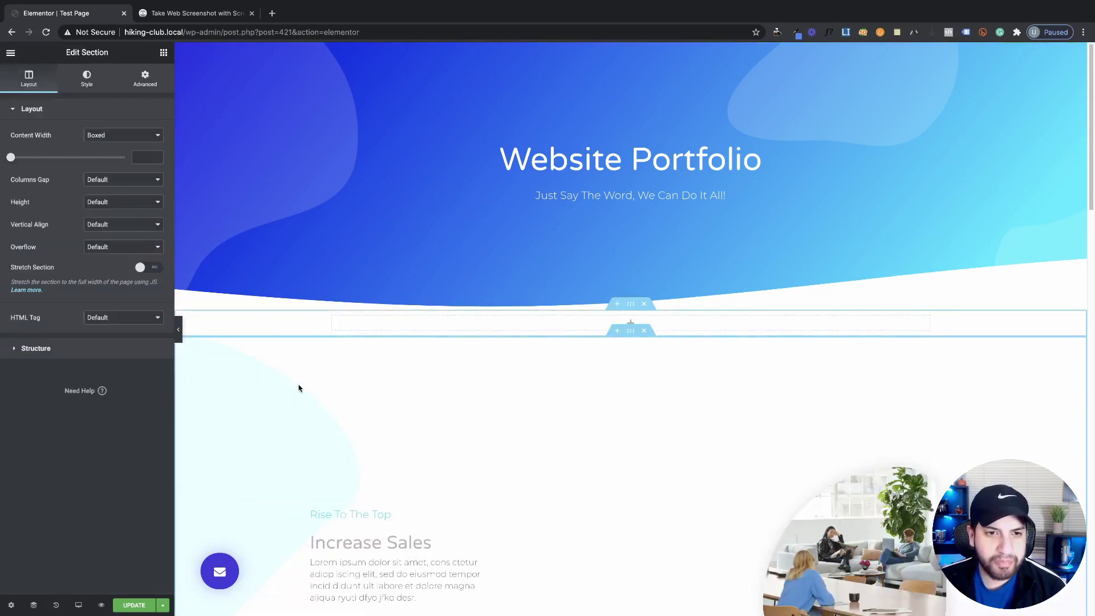
click(164, 54)
drag(42, 170, 513, 334)
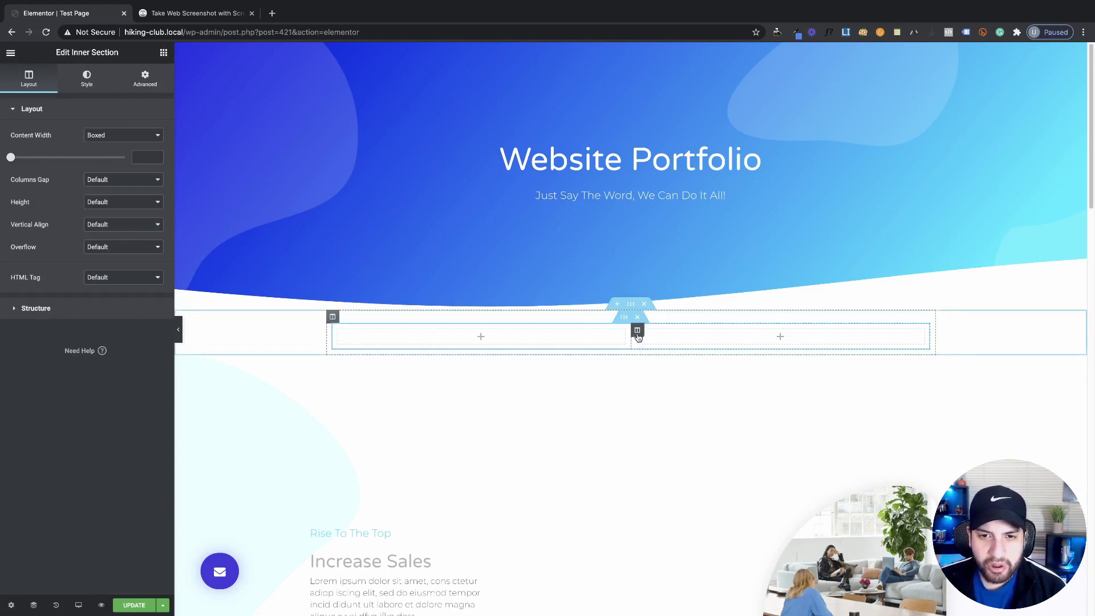
Step: Delete the inner section's right column, then duplicate and add columns until there are four
right_click(641, 337)
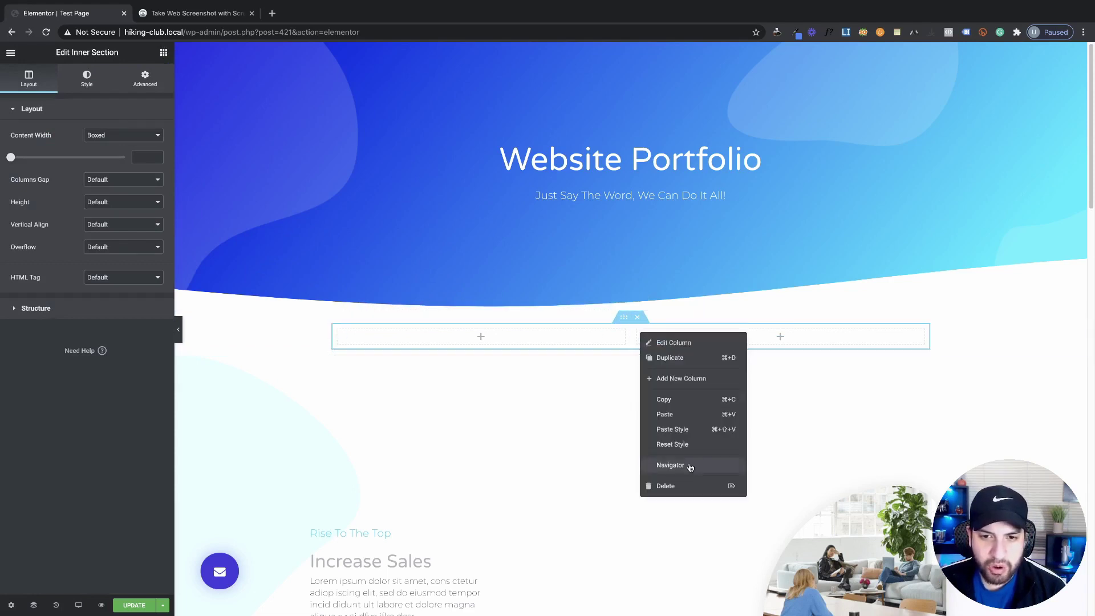
click(679, 486)
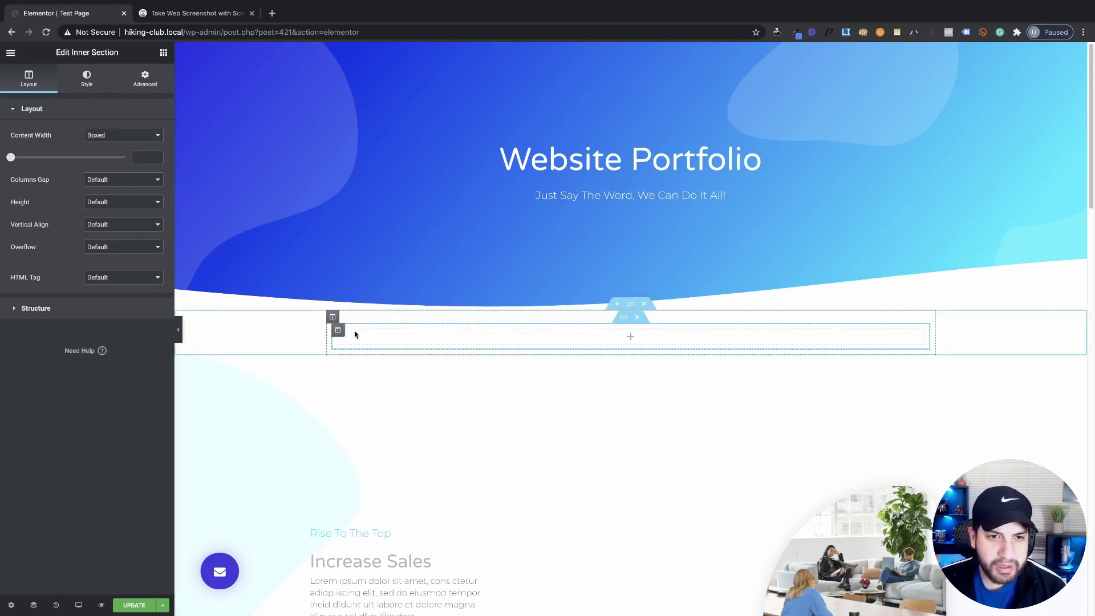
right_click(334, 319)
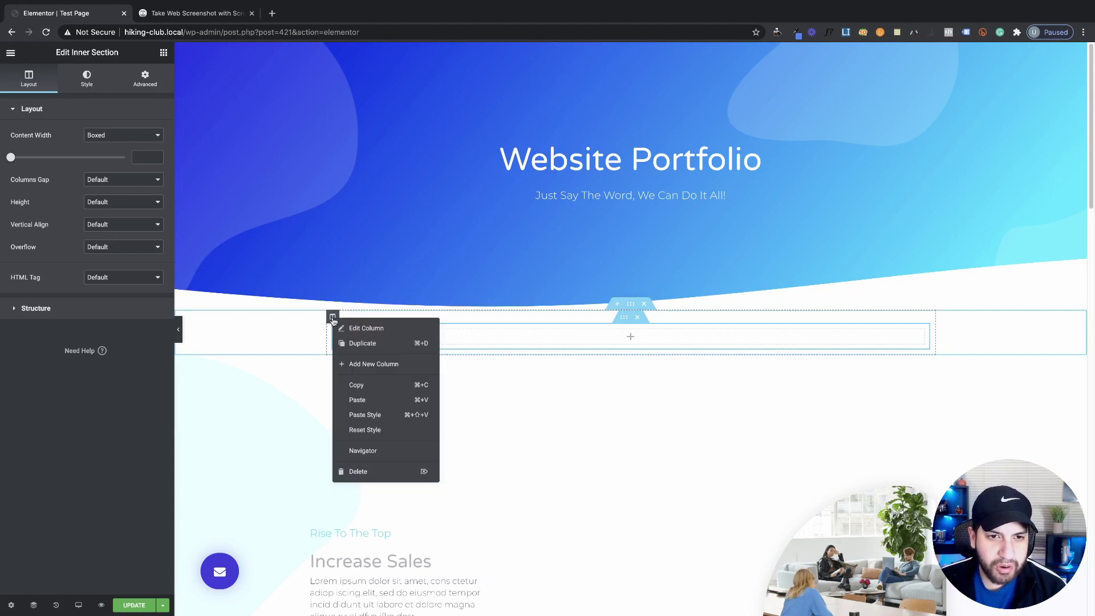
click(358, 343)
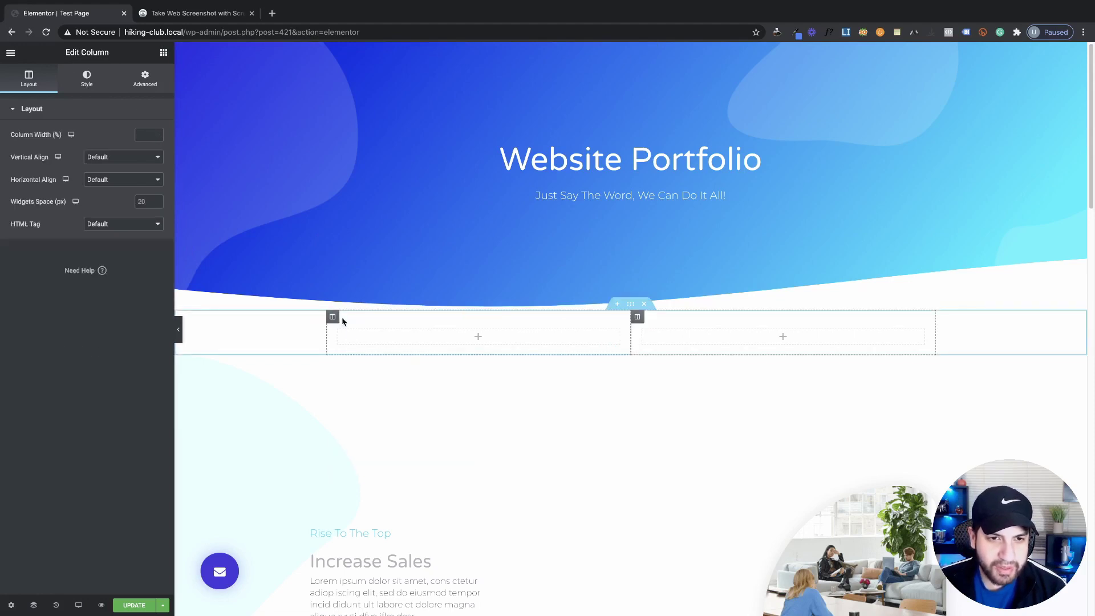
right_click(336, 319)
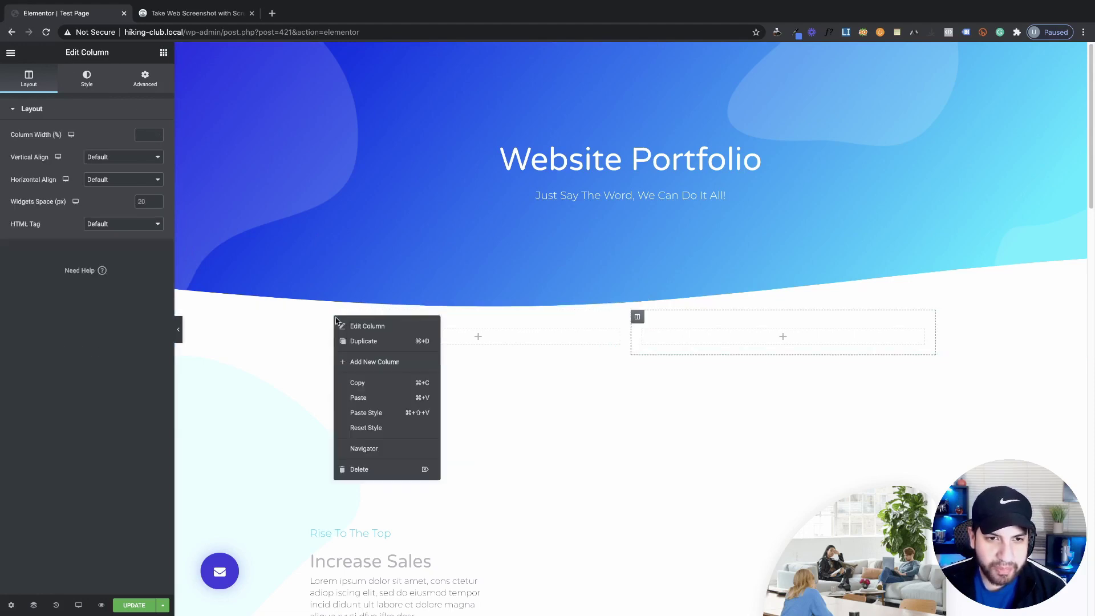
click(356, 363)
right_click(334, 323)
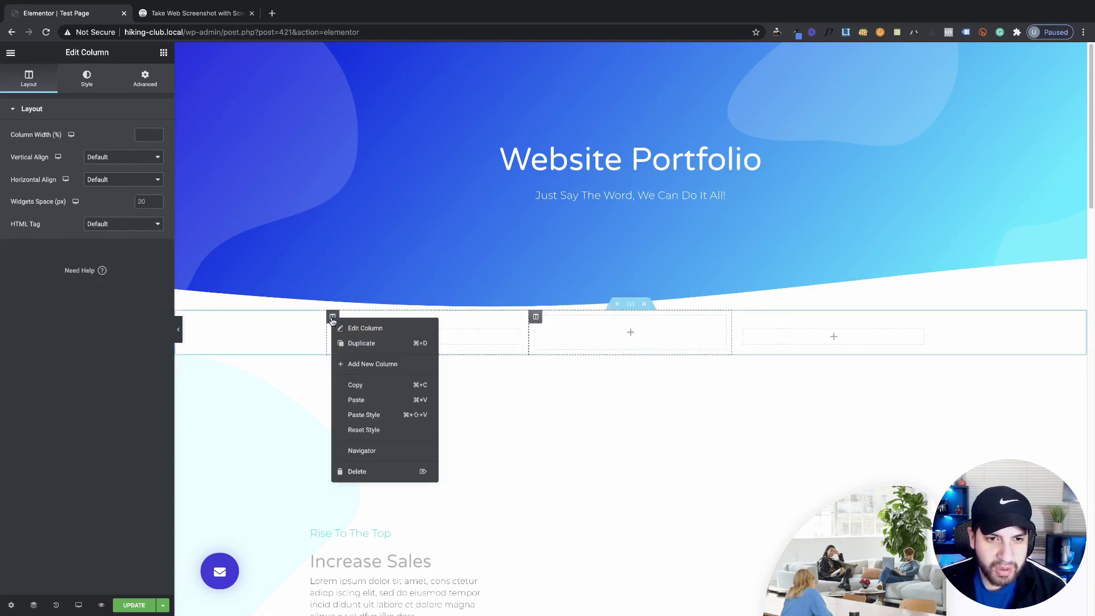
click(355, 363)
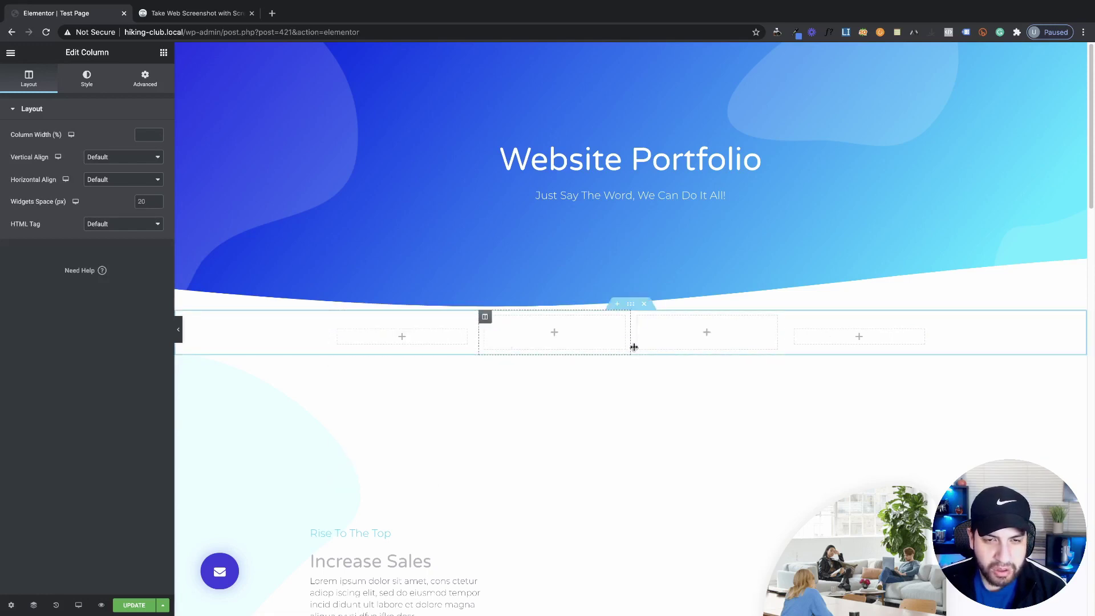
click(706, 336)
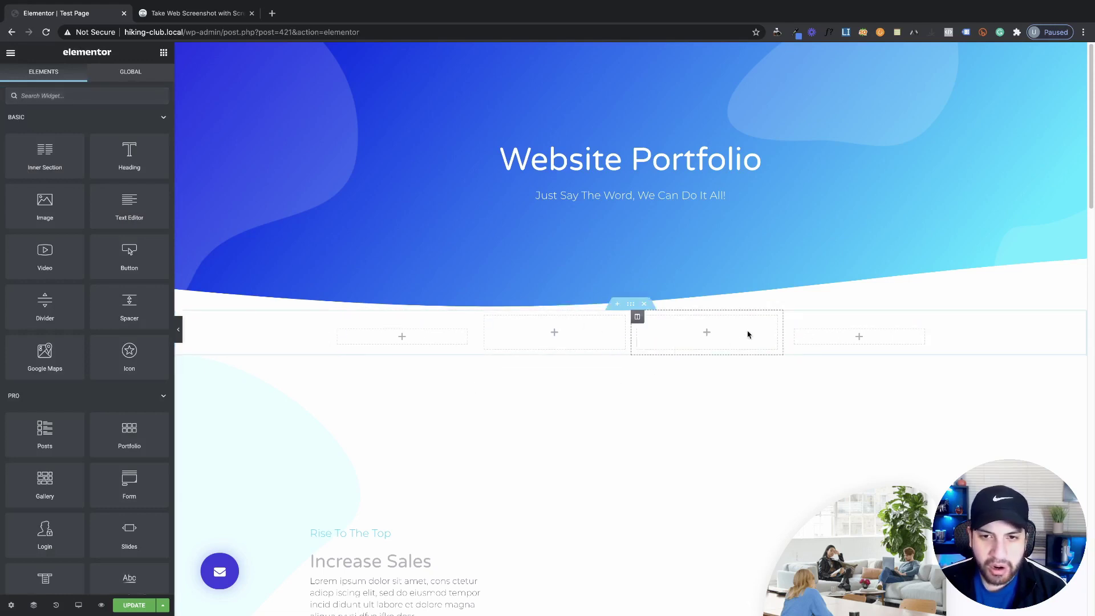
Step: Delete the uneven columns, cutting the row back to two columns
right_click(482, 320)
click(519, 471)
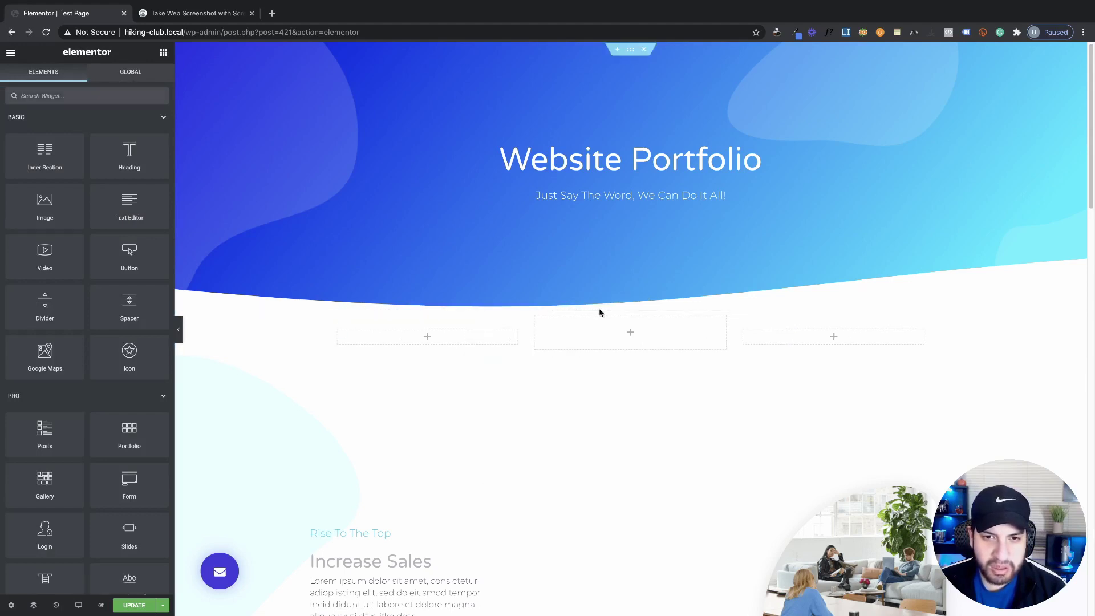
right_click(539, 319)
click(570, 471)
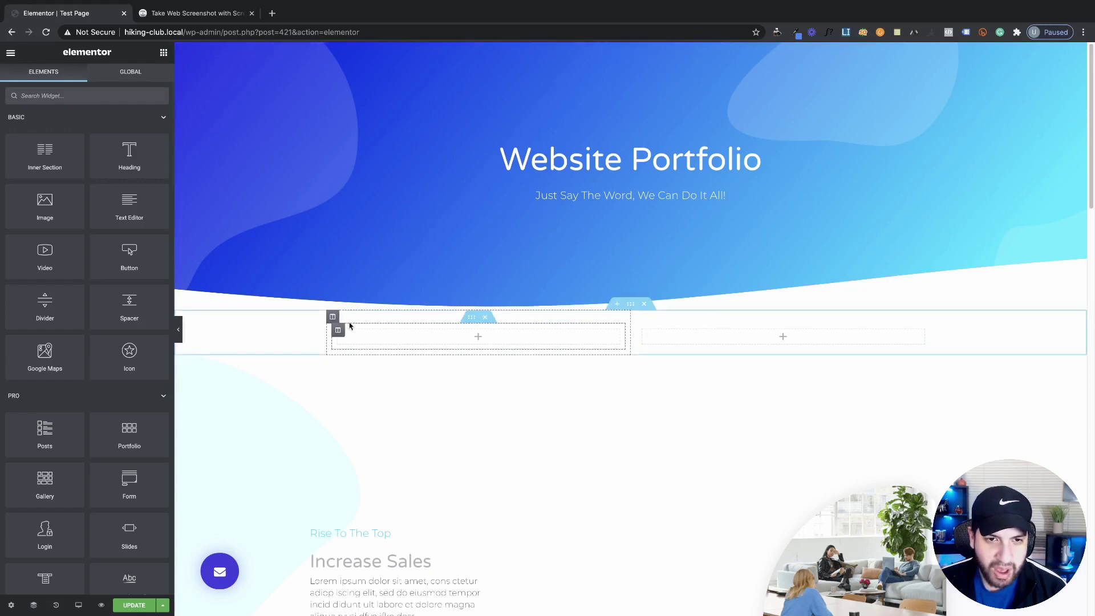
right_click(332, 320)
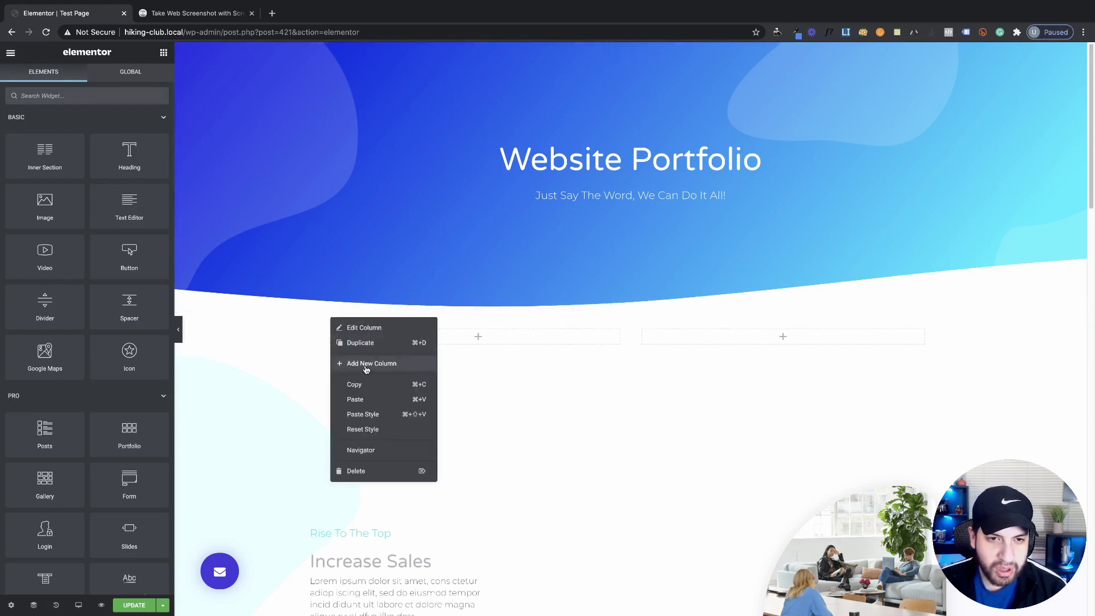
click(366, 365)
right_click(536, 317)
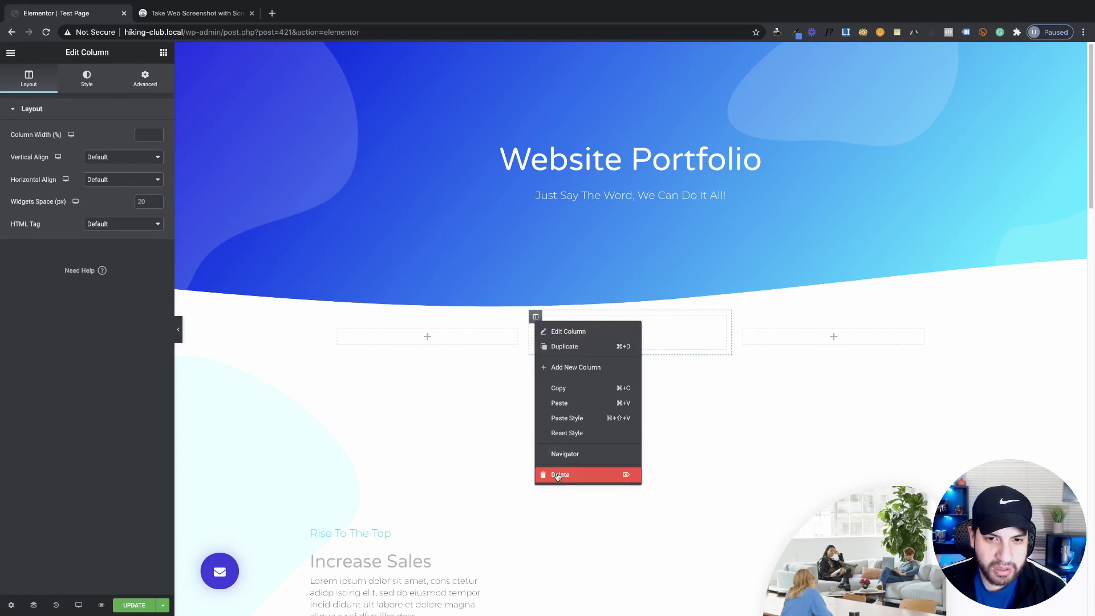
click(558, 476)
Step: Duplicate the first column twice to get four equal-width columns
right_click(333, 317)
click(345, 346)
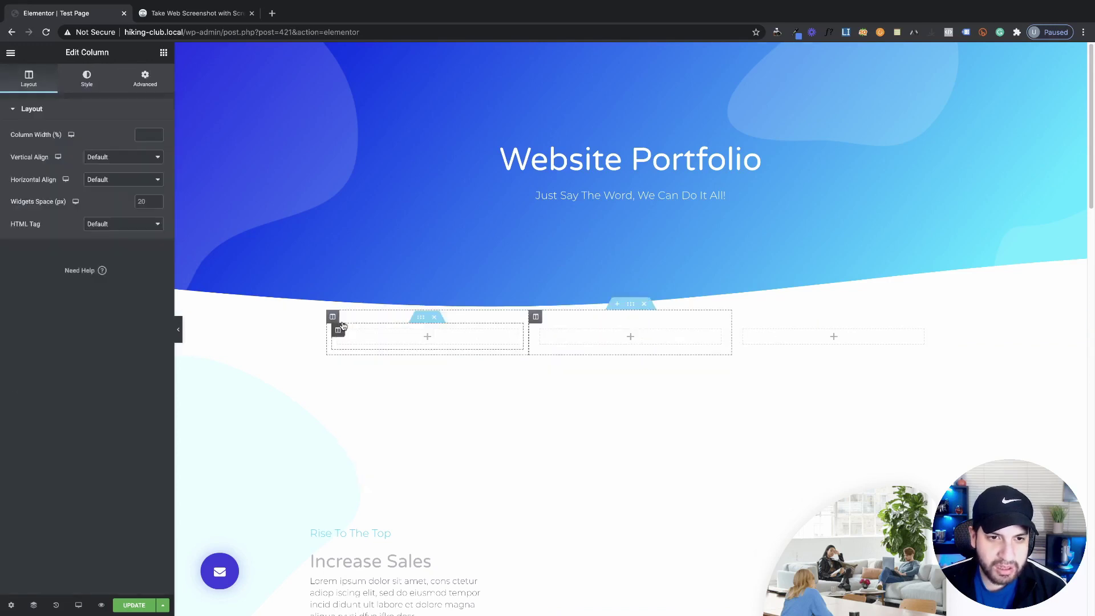
right_click(343, 325)
click(348, 343)
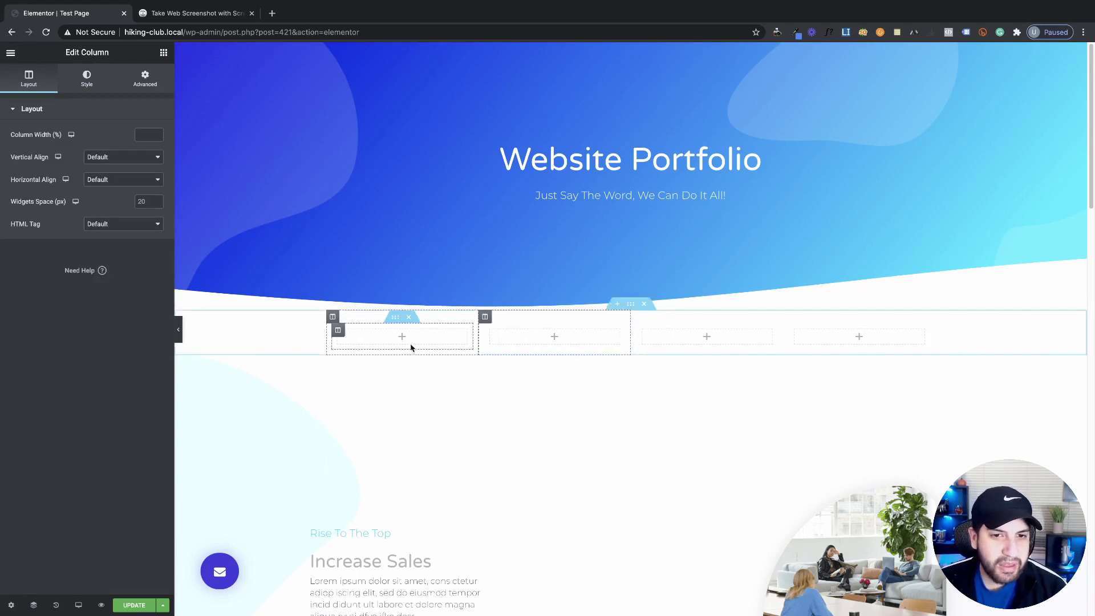
click(163, 52)
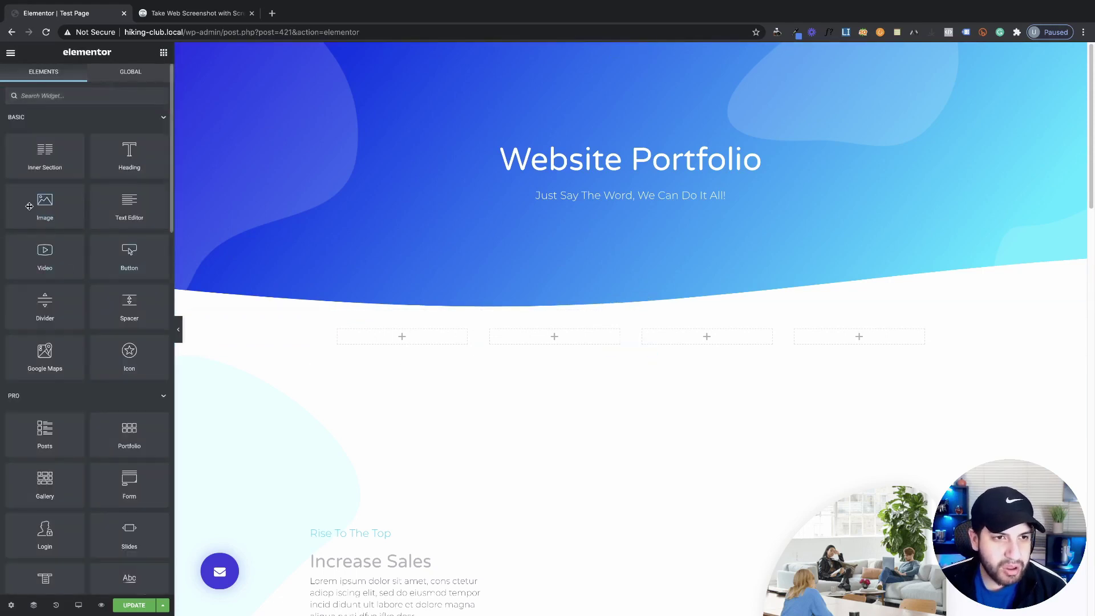
Step: Place an Image widget in the first column showing the full-page website screenshot
drag(43, 204, 409, 336)
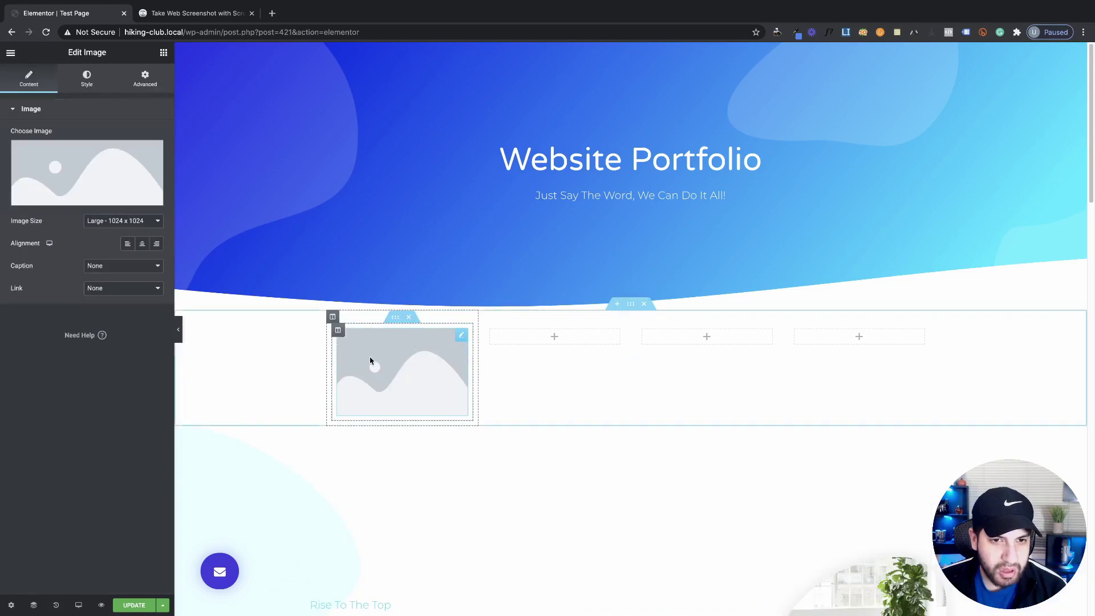
scroll(457, 373, down, 2)
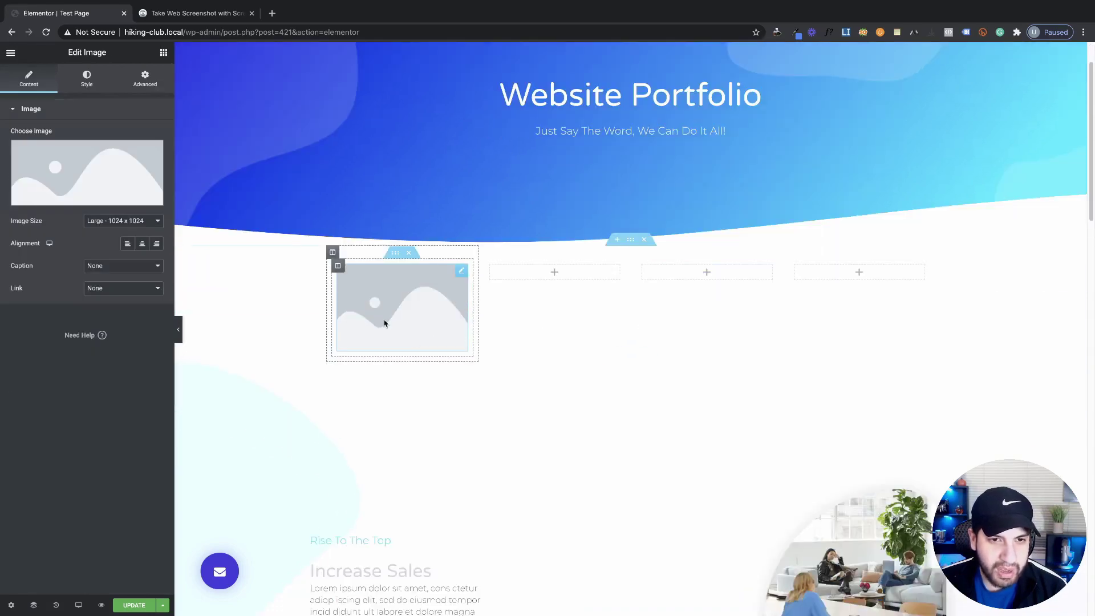
scroll(384, 320, up, 2)
scroll(418, 313, down, 1)
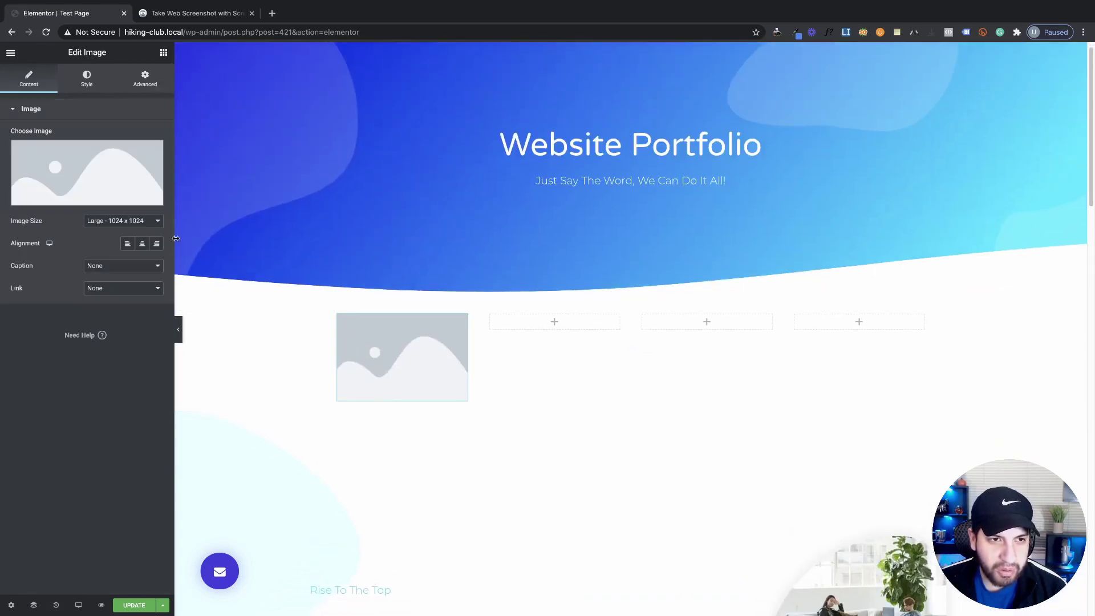
click(43, 170)
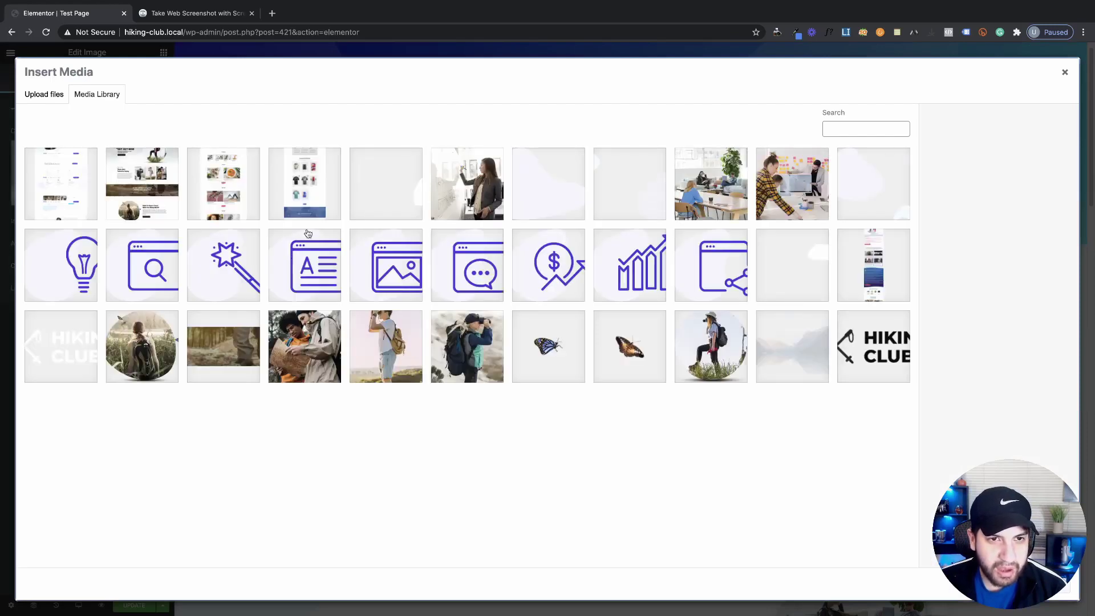
click(1083, 590)
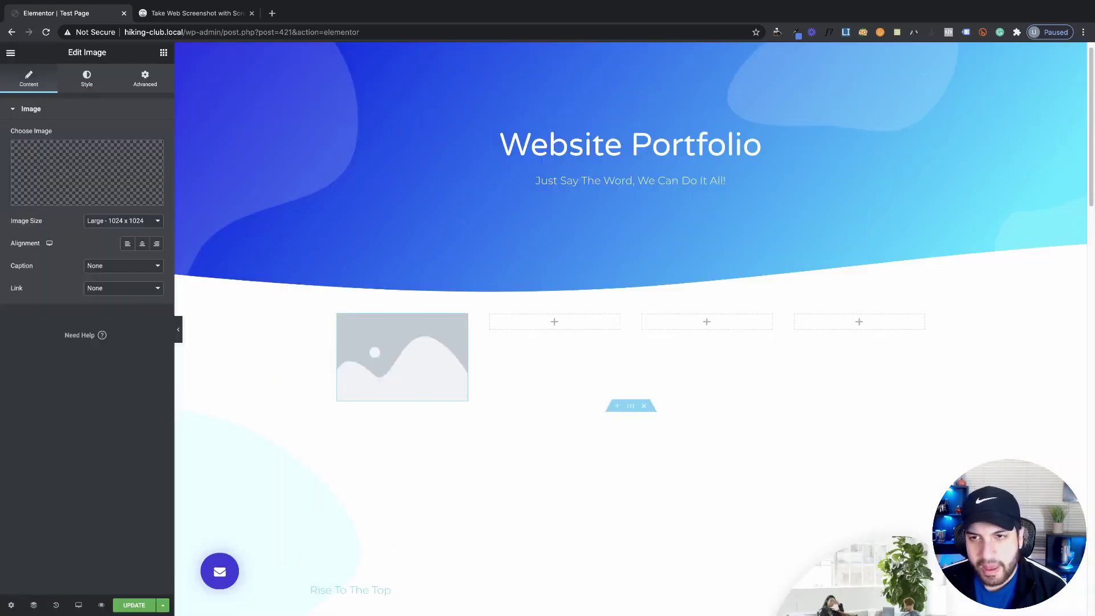
Step: Bring up the Screenshot Machine website in the other browser tab
scroll(607, 357, down, 3)
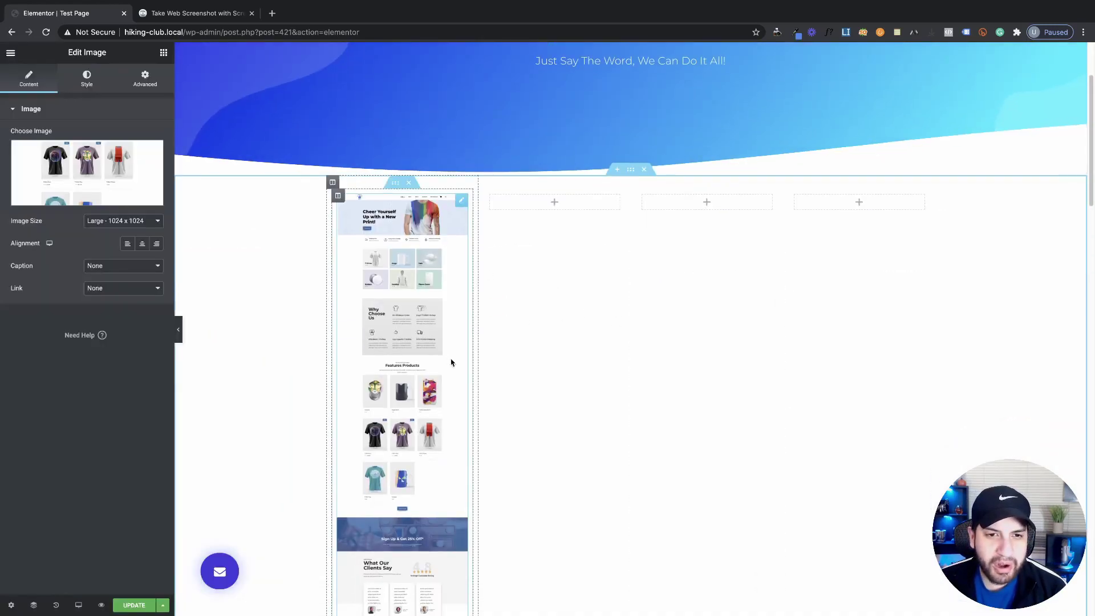
scroll(450, 361, down, 4)
scroll(393, 338, up, 3)
scroll(393, 338, down, 2)
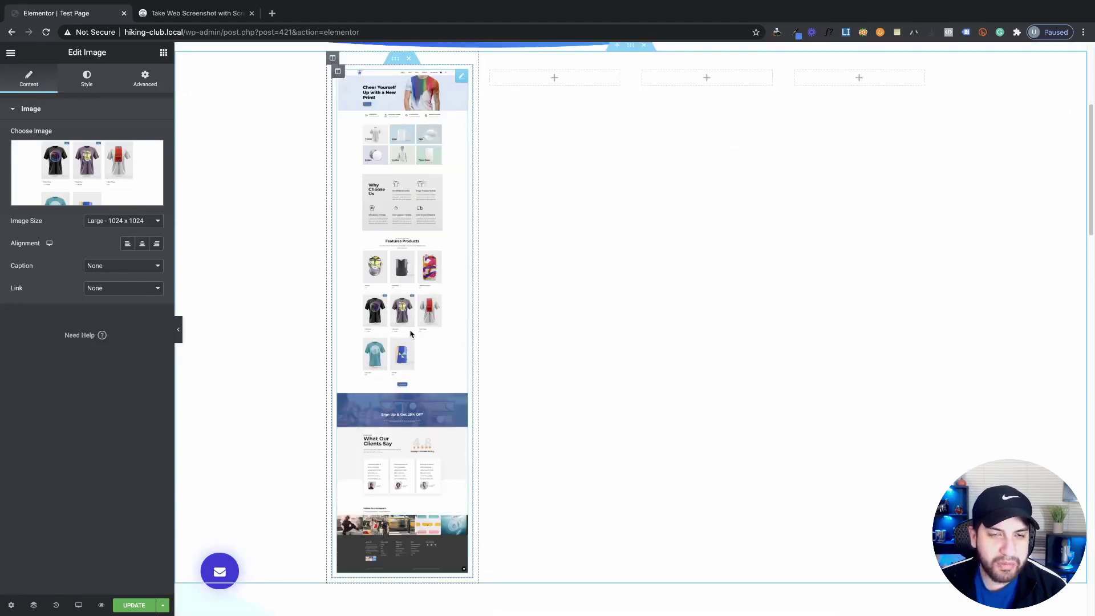
click(179, 15)
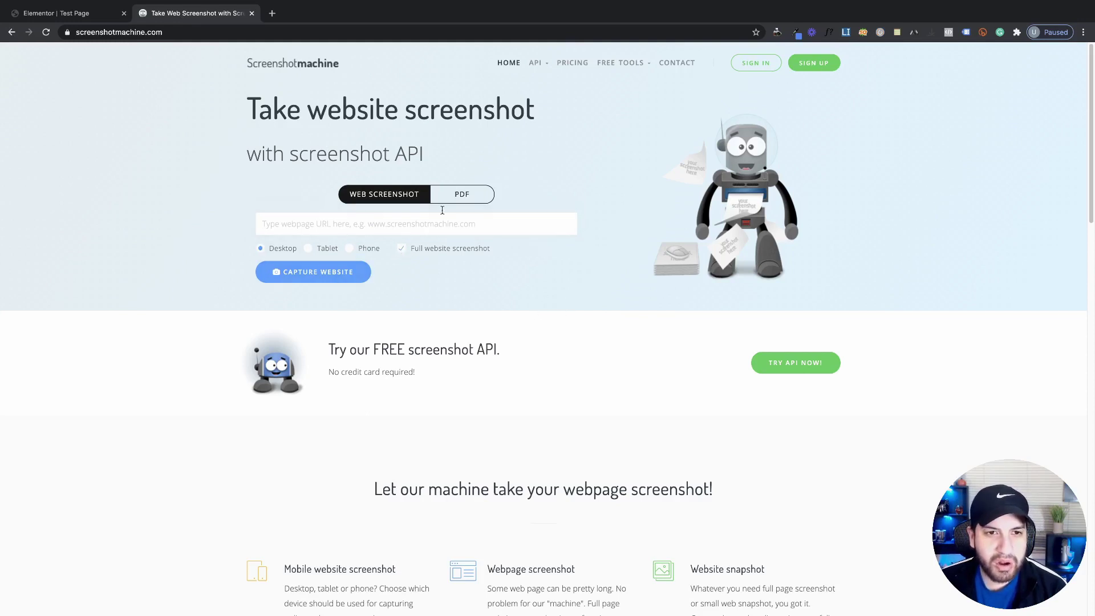
Step: Highlight the screenshotmachine.com address, then go back to the Elementor Test Page tab
click(99, 17)
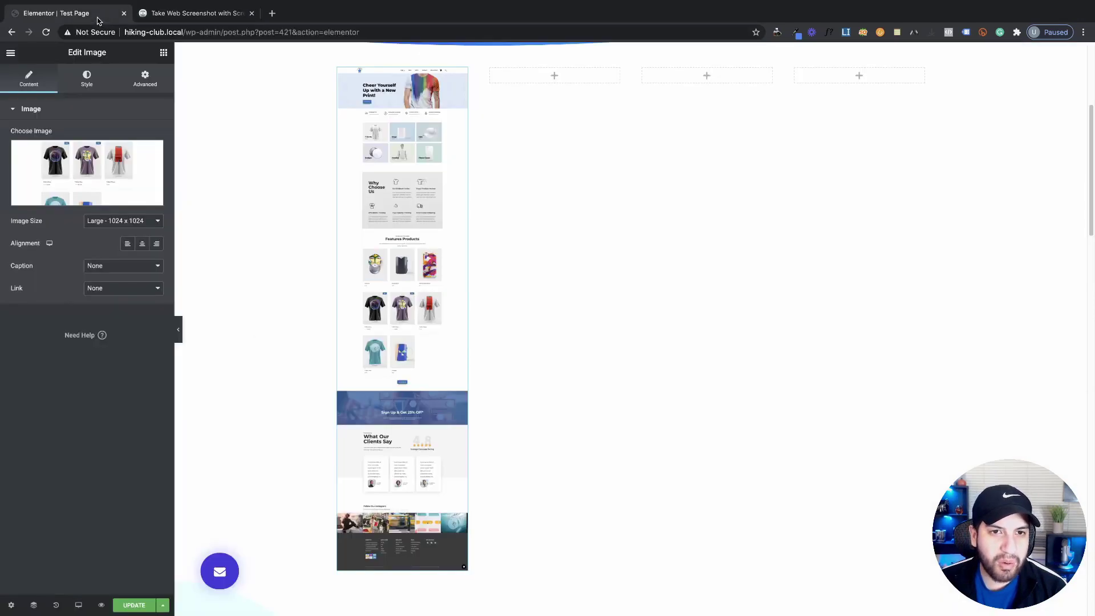
click(190, 14)
click(173, 33)
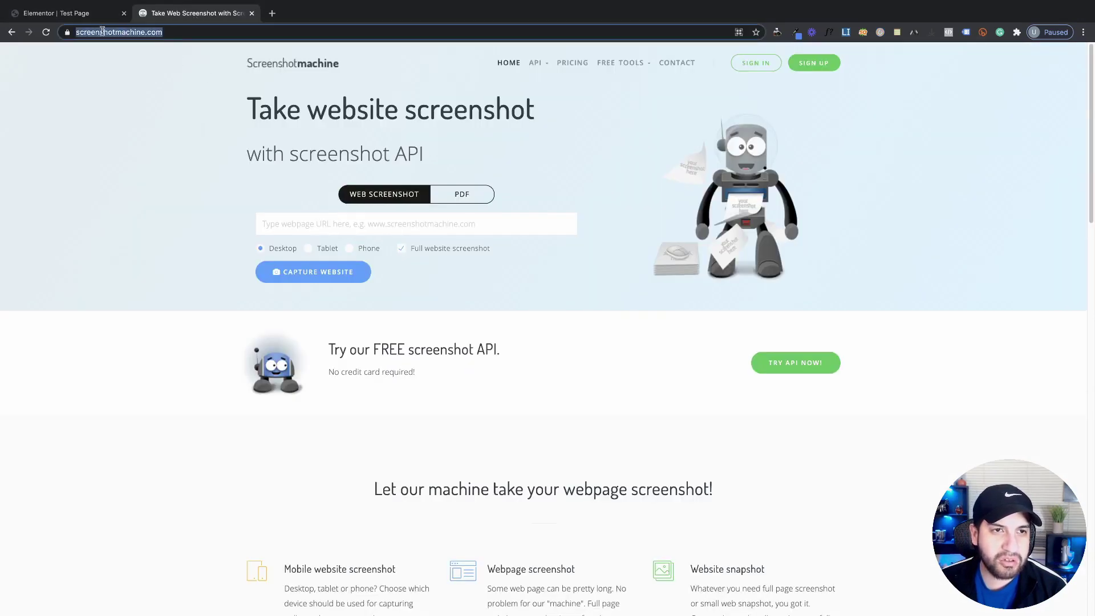
click(85, 15)
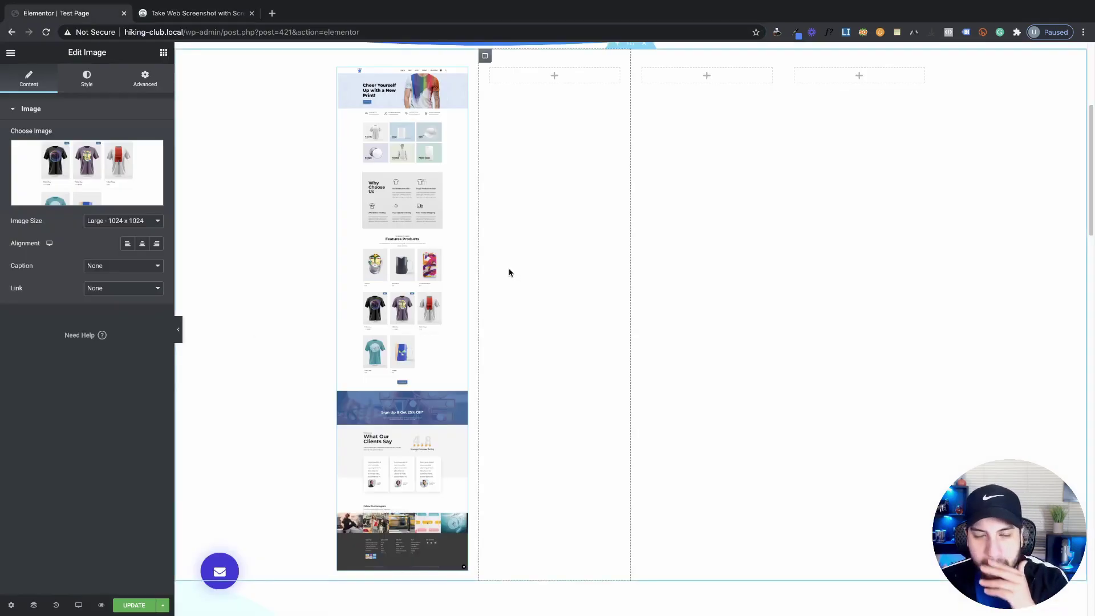
Step: Give the screenshot's inner section a Classic white background
scroll(502, 308, up, 1)
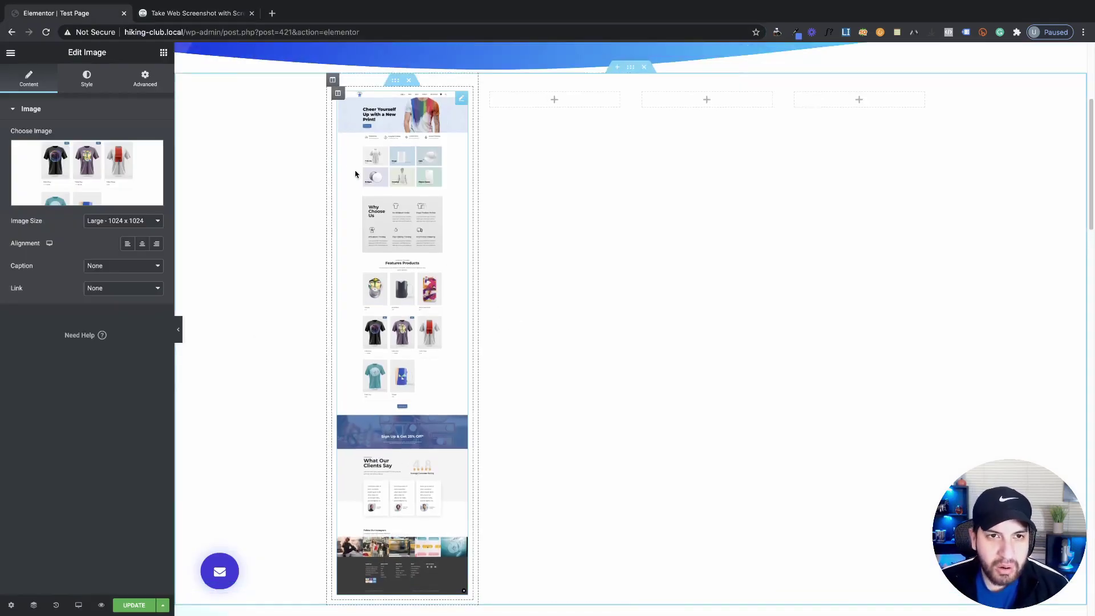
click(393, 83)
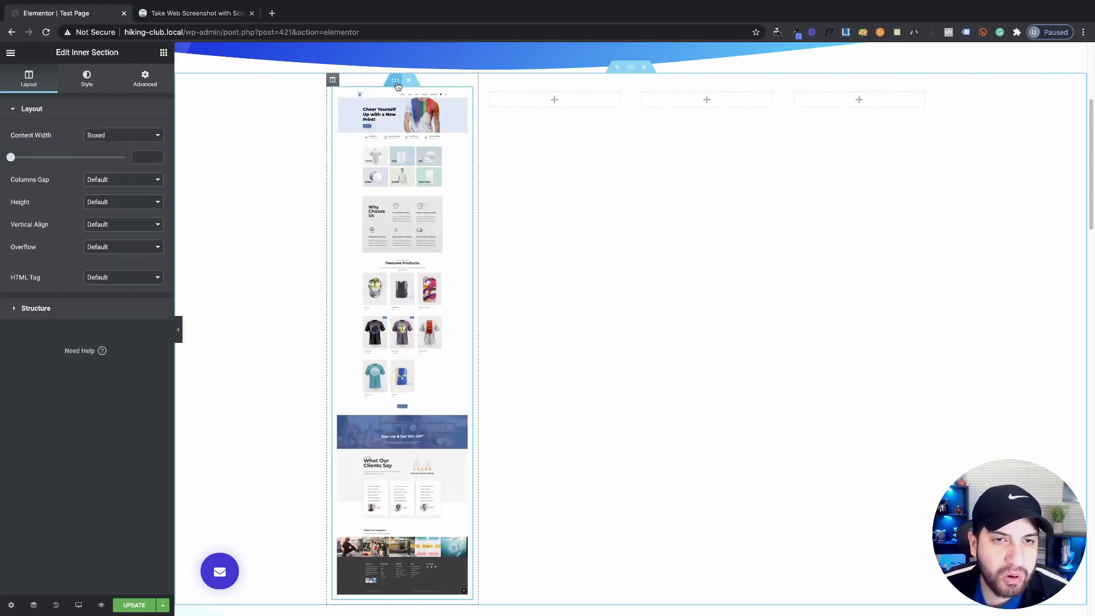
click(86, 83)
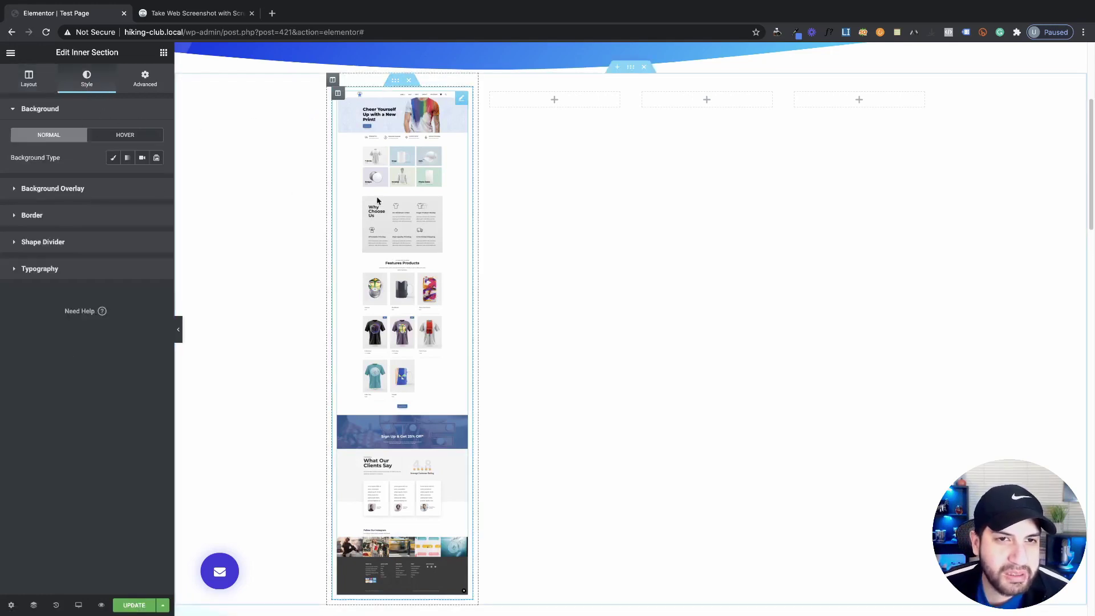
click(113, 157)
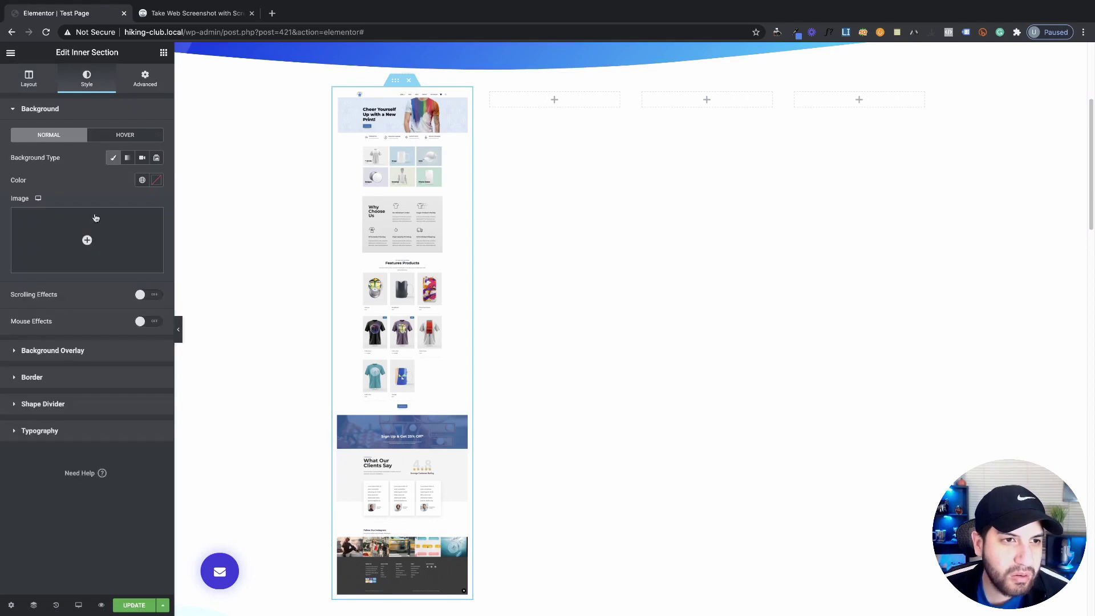
click(156, 180)
click(82, 157)
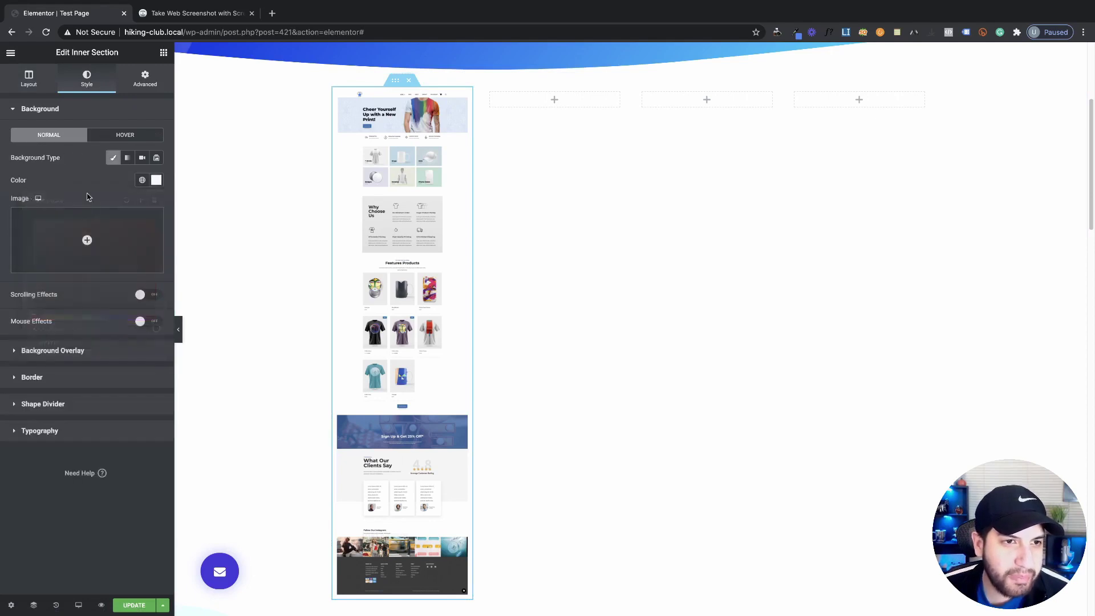
Step: Set the inner section's background overlay type to Classic
click(84, 350)
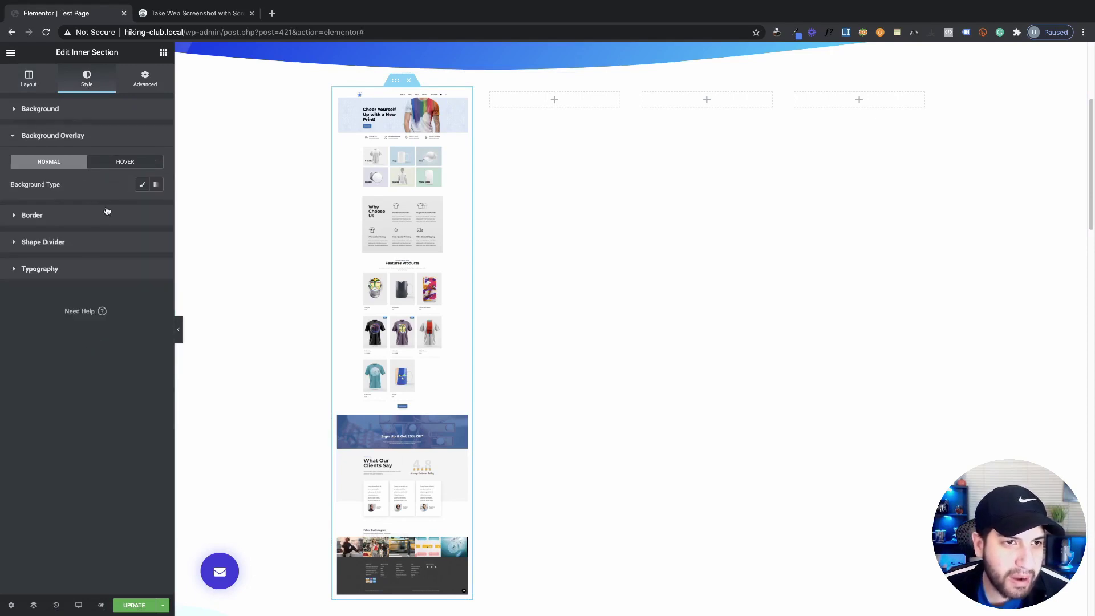
click(141, 185)
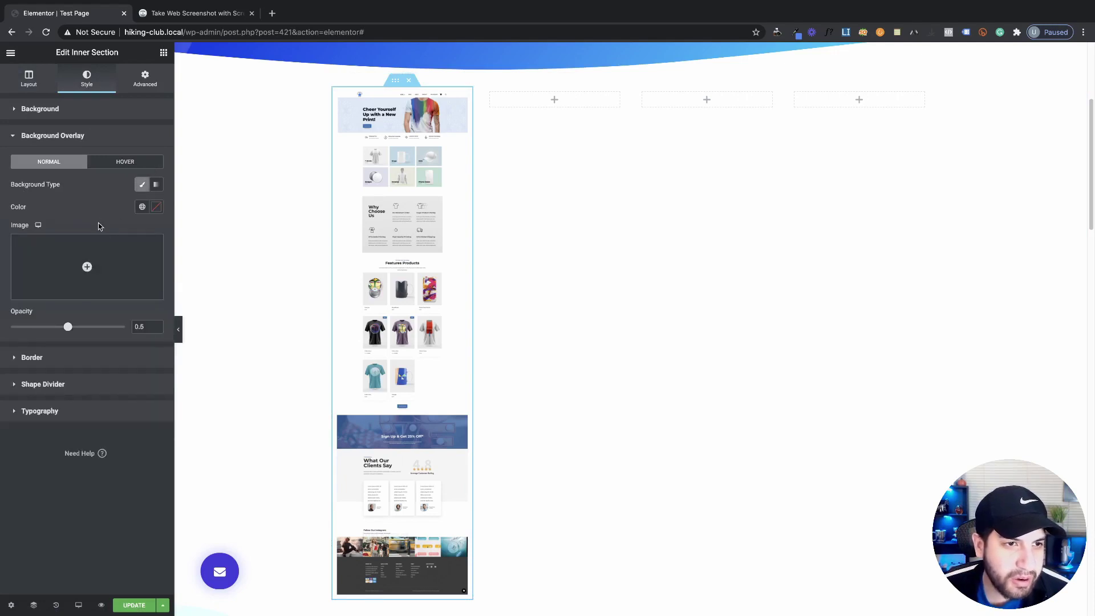
click(73, 136)
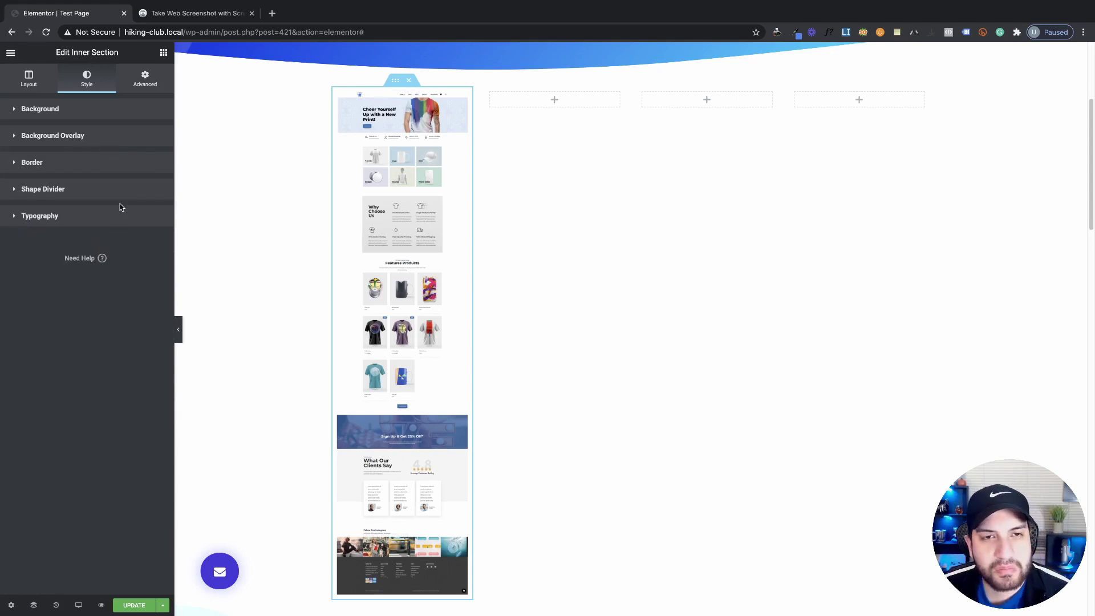
click(57, 168)
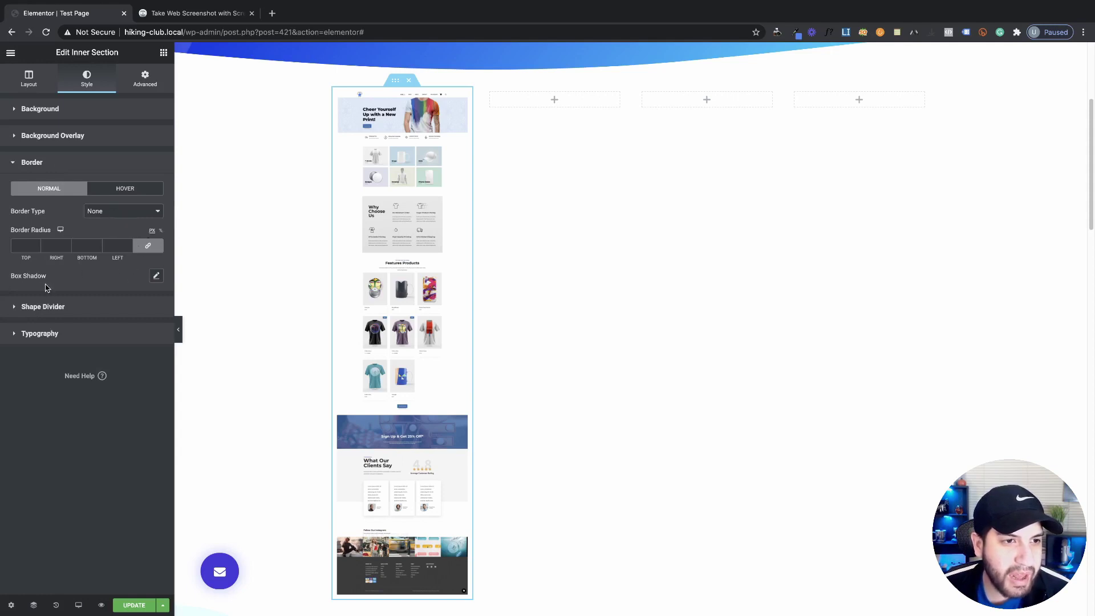
Step: Add a default box shadow to the inner section and set the screenshot column's padding to 0
click(156, 277)
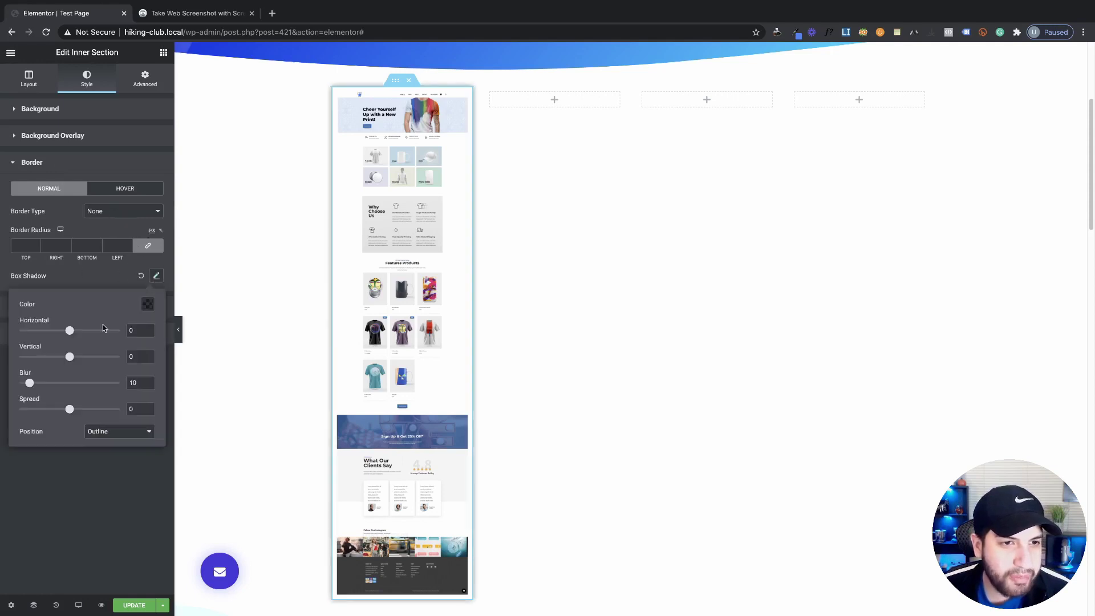
click(92, 278)
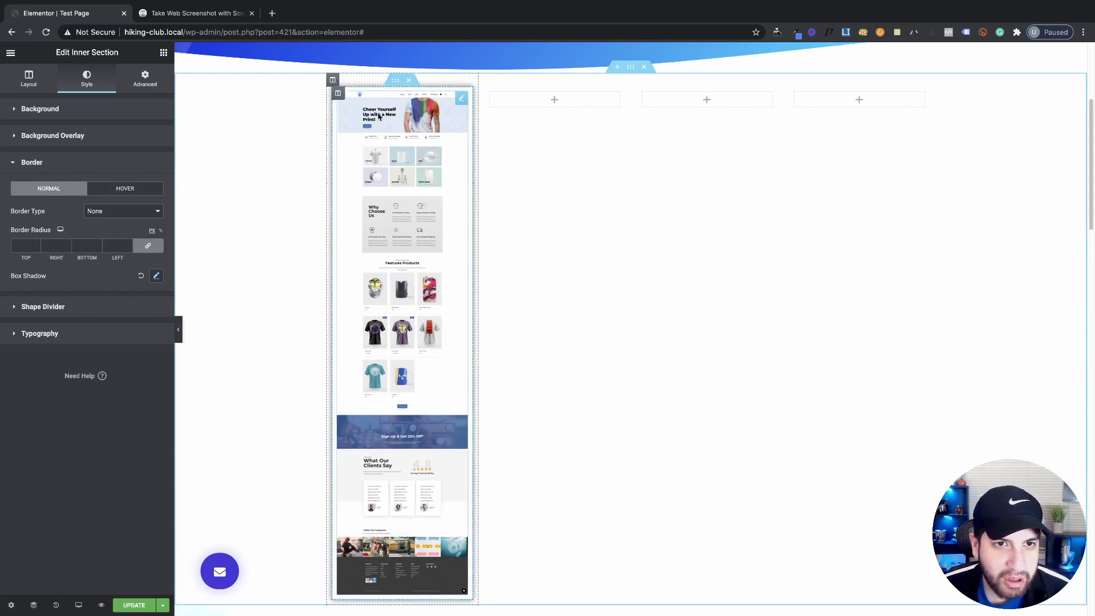
click(339, 94)
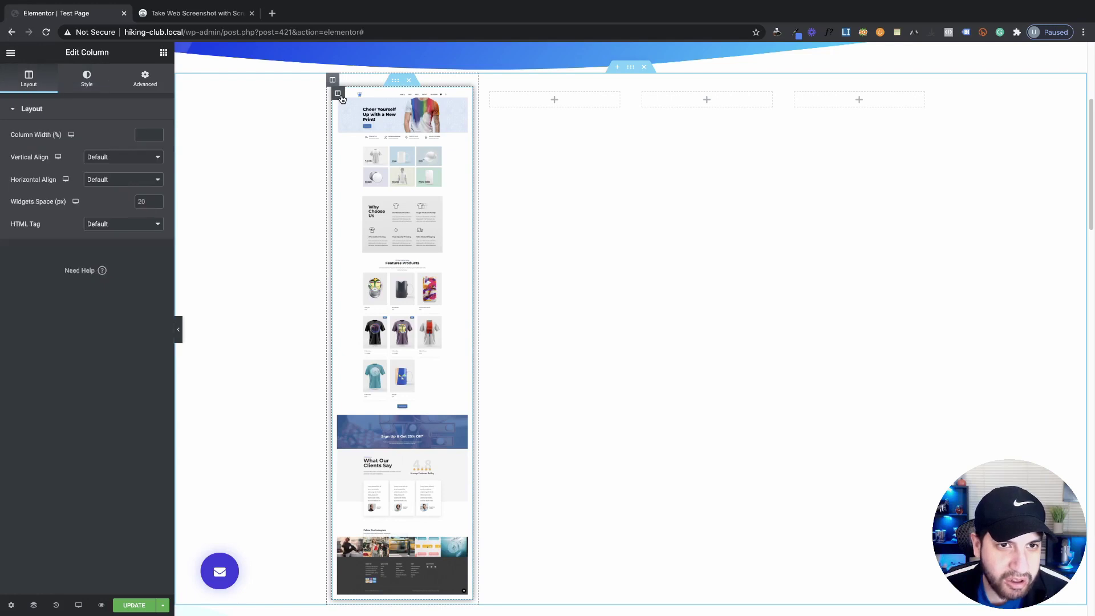
click(145, 78)
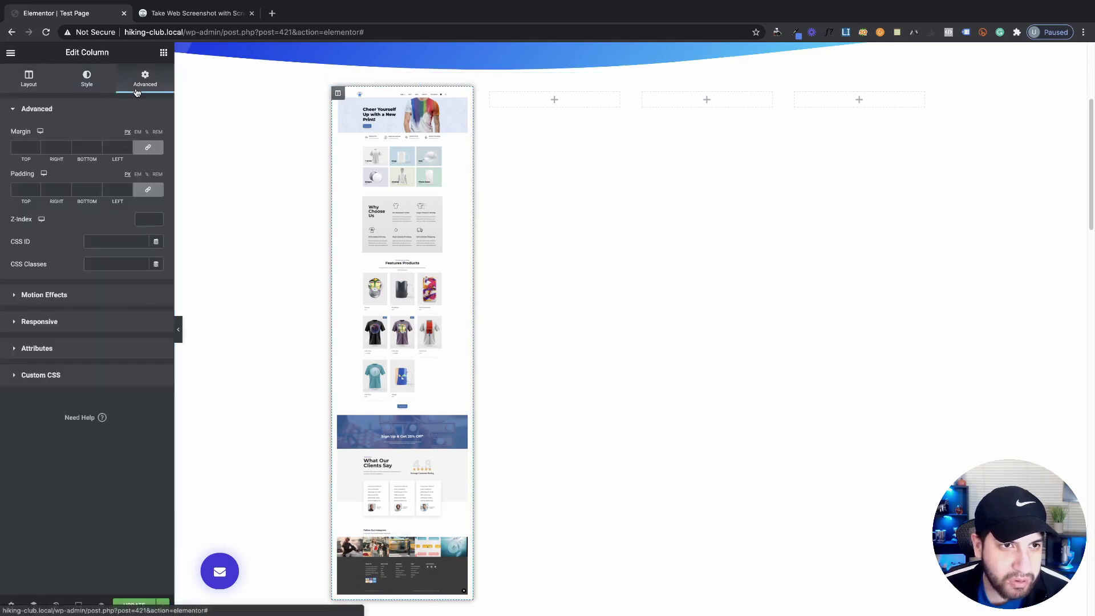
click(148, 190)
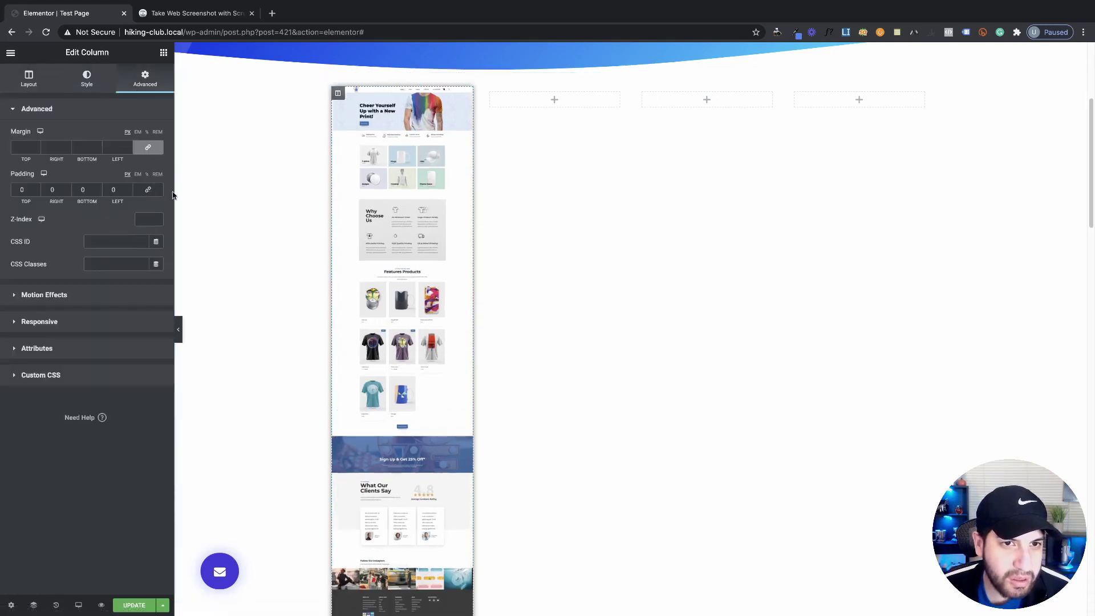
Step: Set the inner section's linked padding to 15 px on all sides
click(341, 93)
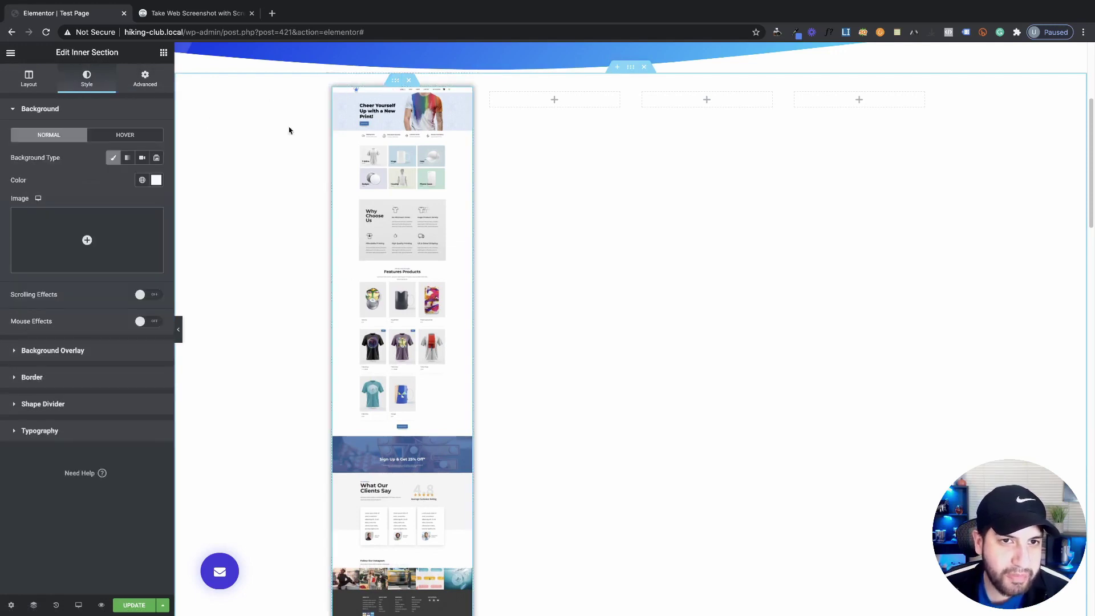
click(153, 79)
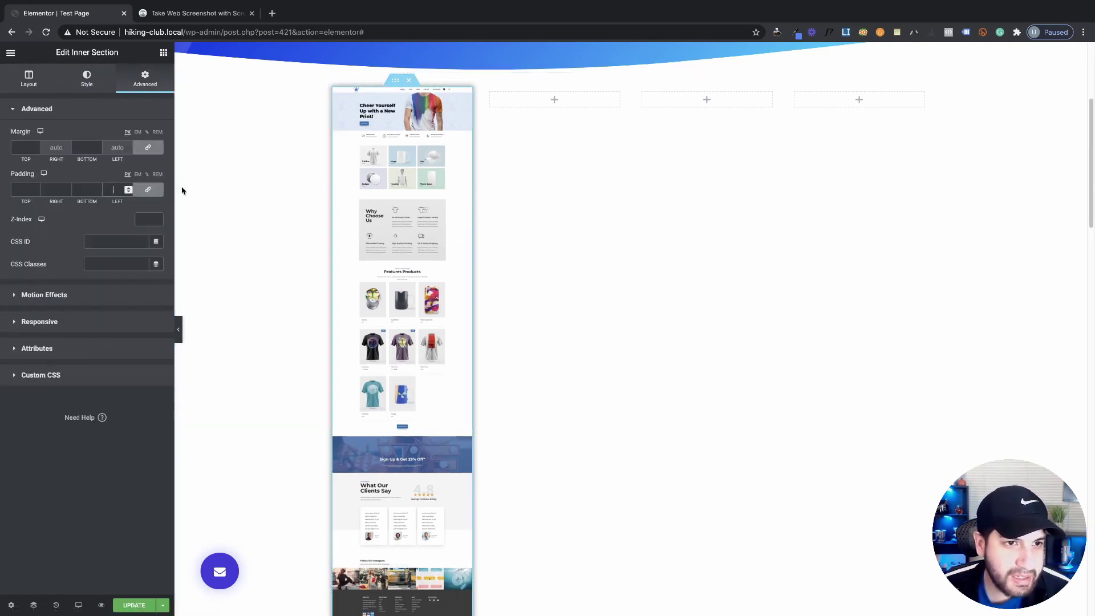
text(15)
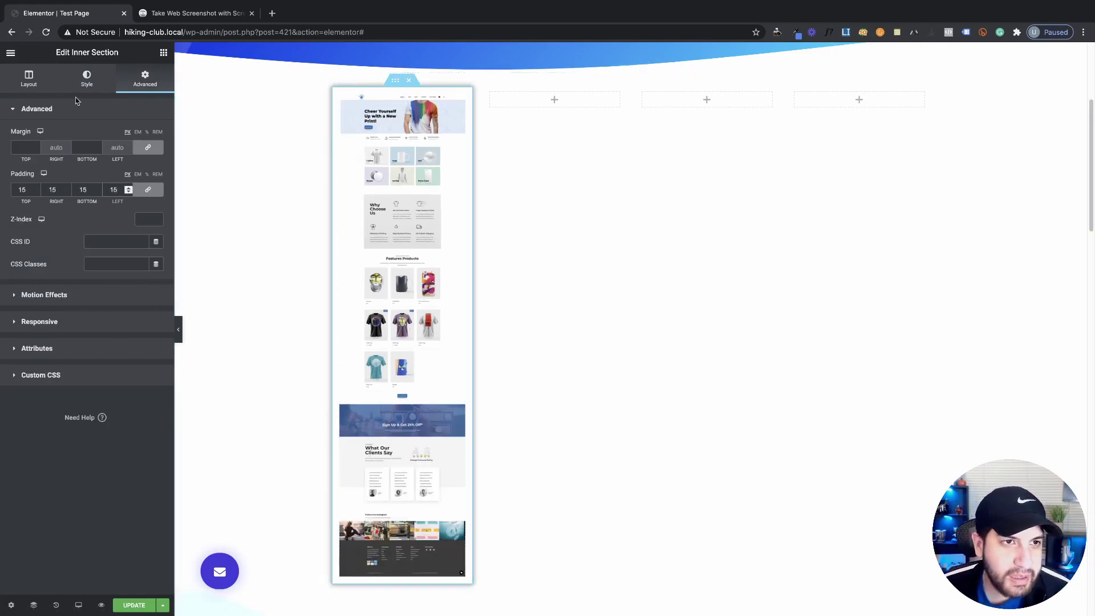
click(67, 80)
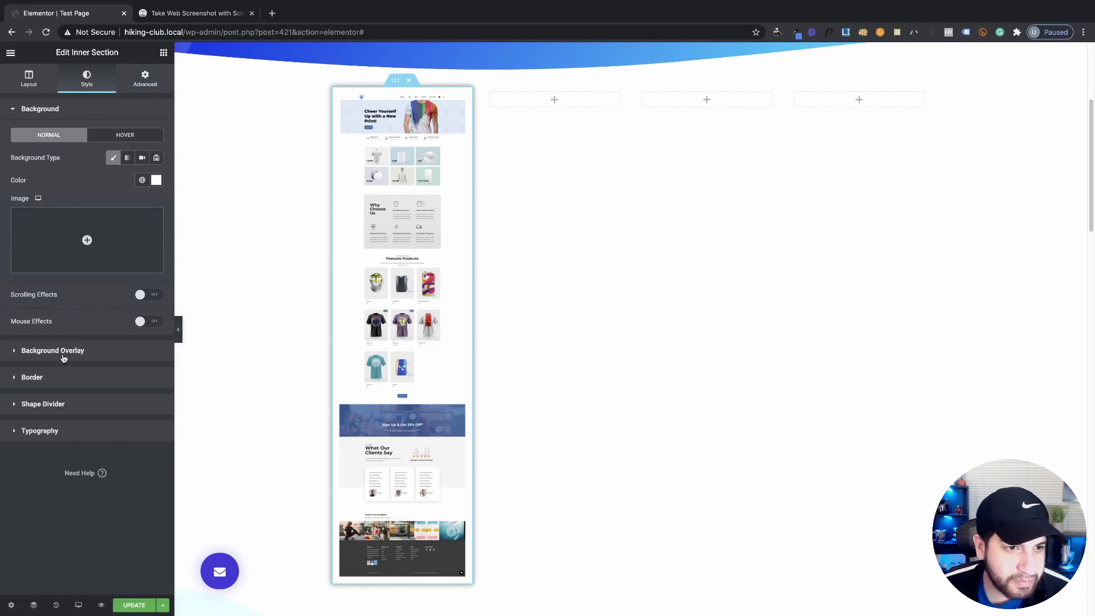
Step: Change the inner section's box shadow colour to rgba(0, 0, 0, 0.15)
click(63, 379)
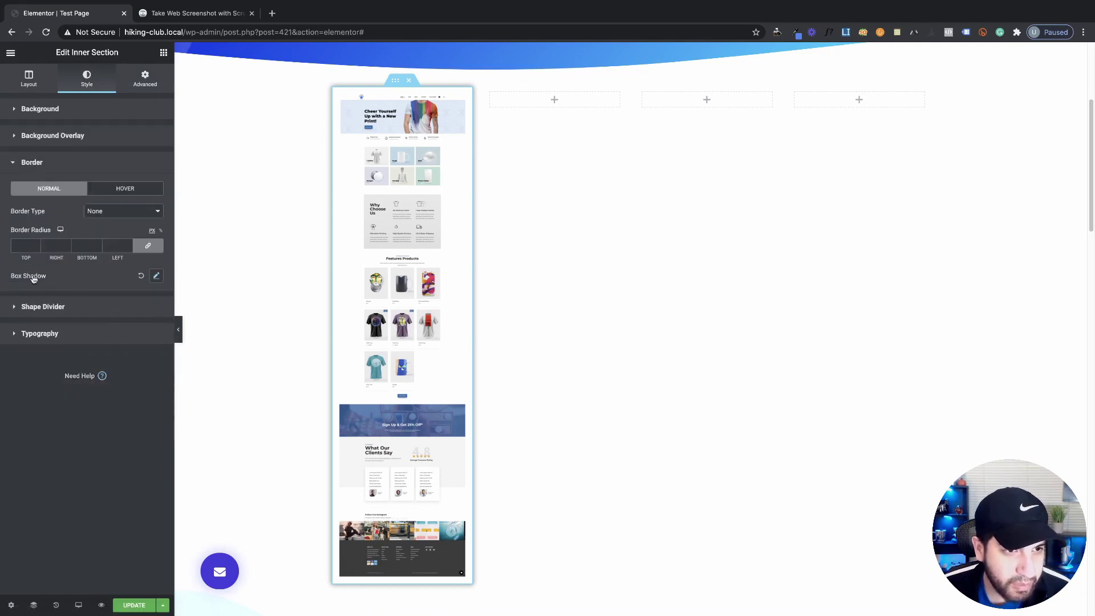
click(157, 277)
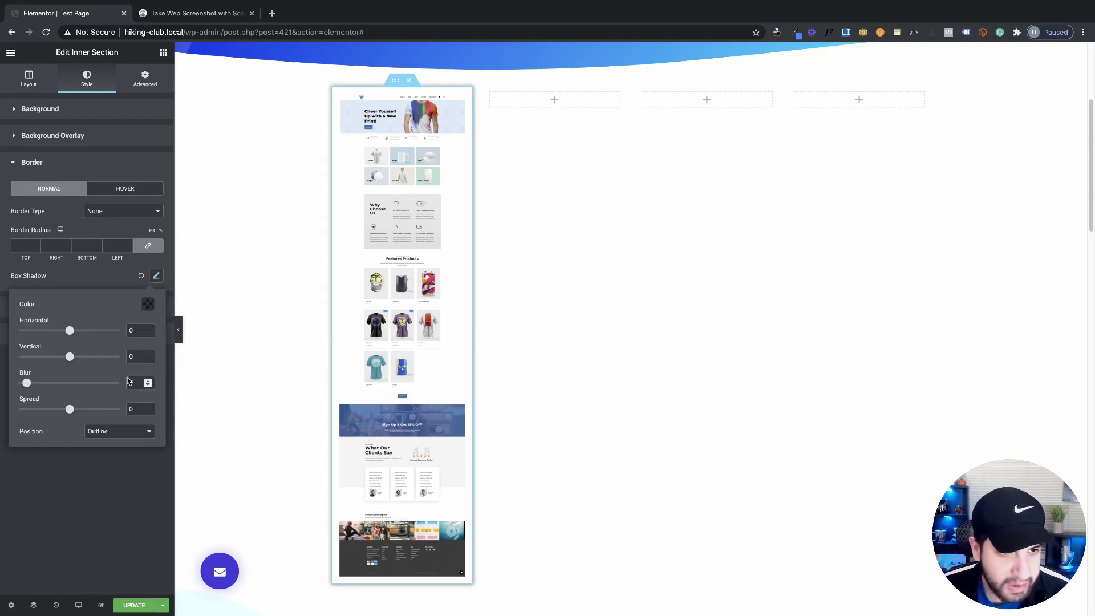
click(147, 303)
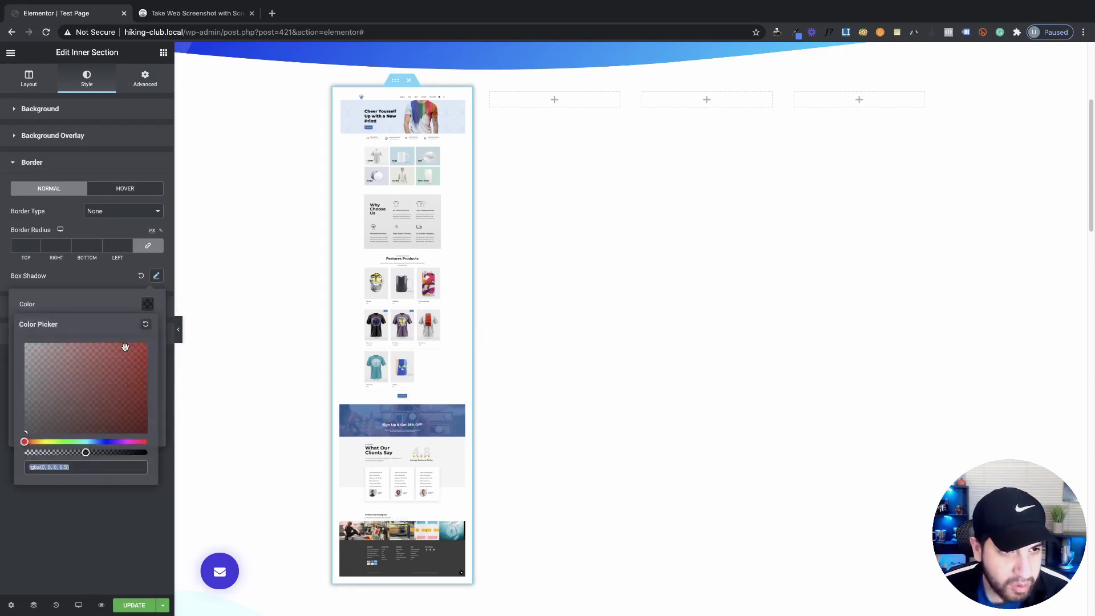
click(40, 452)
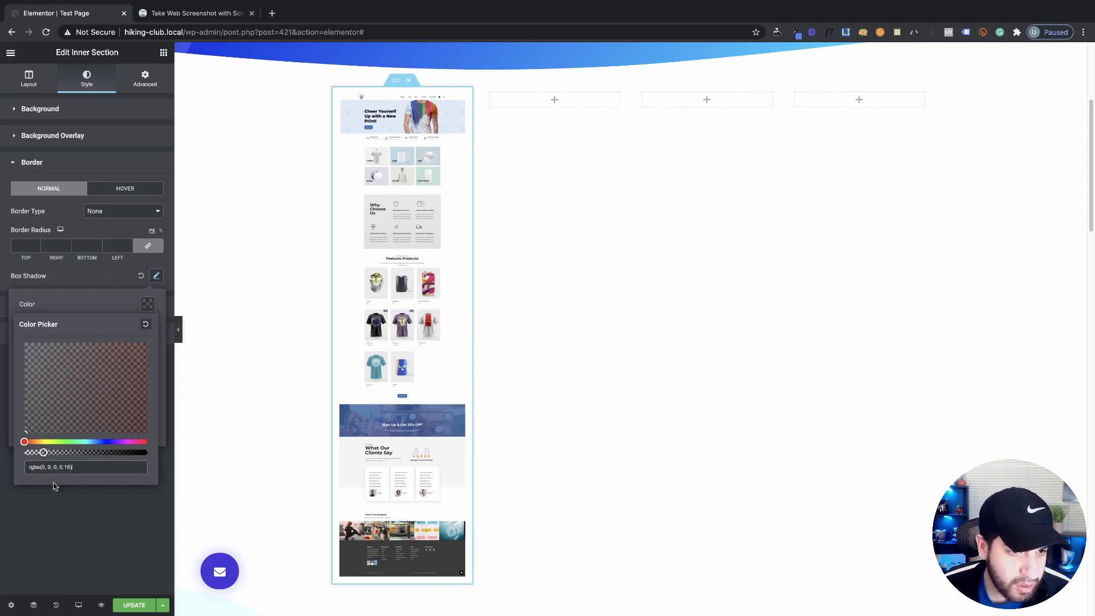
click(85, 277)
click(178, 329)
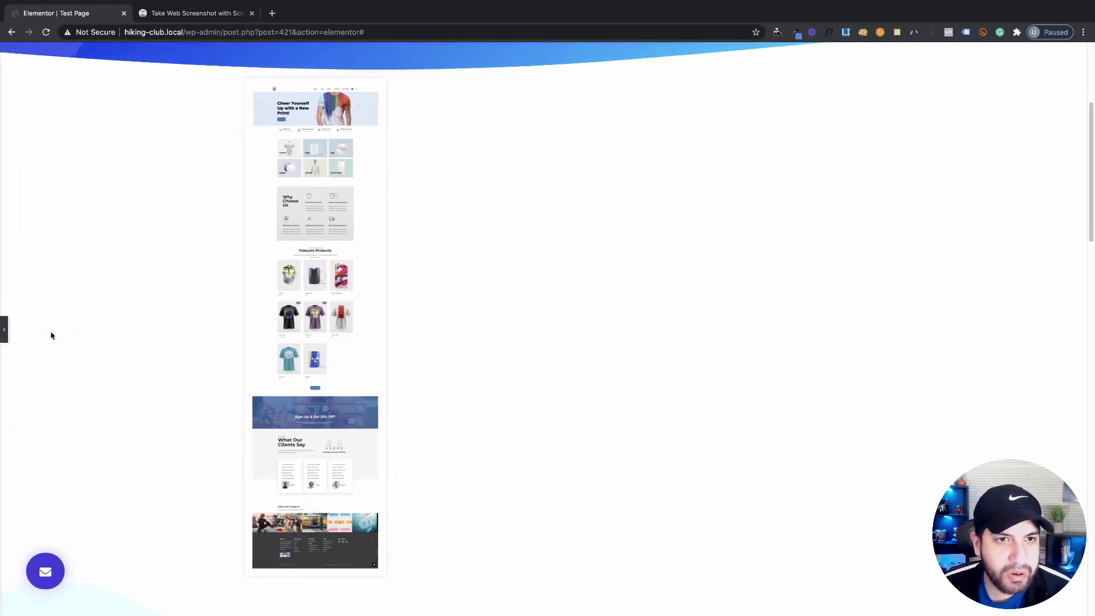
click(5, 325)
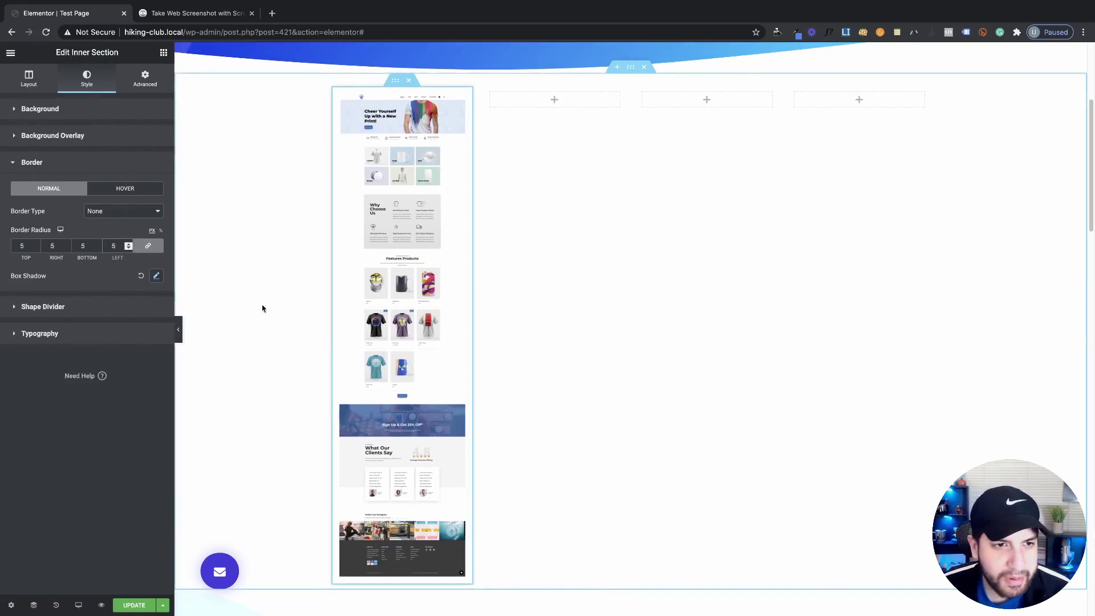
click(178, 330)
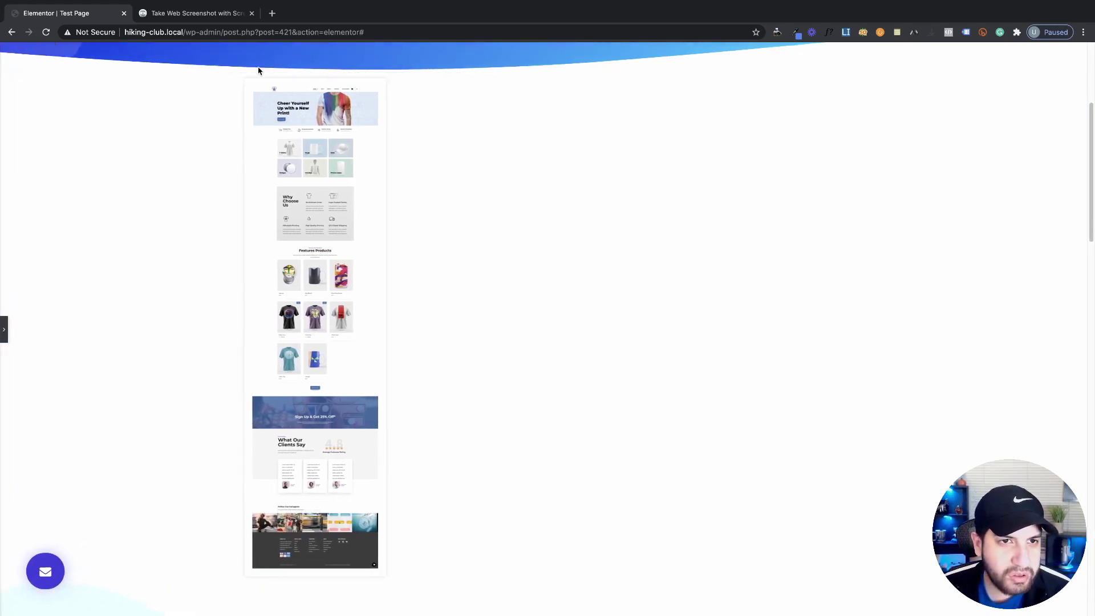
click(3, 341)
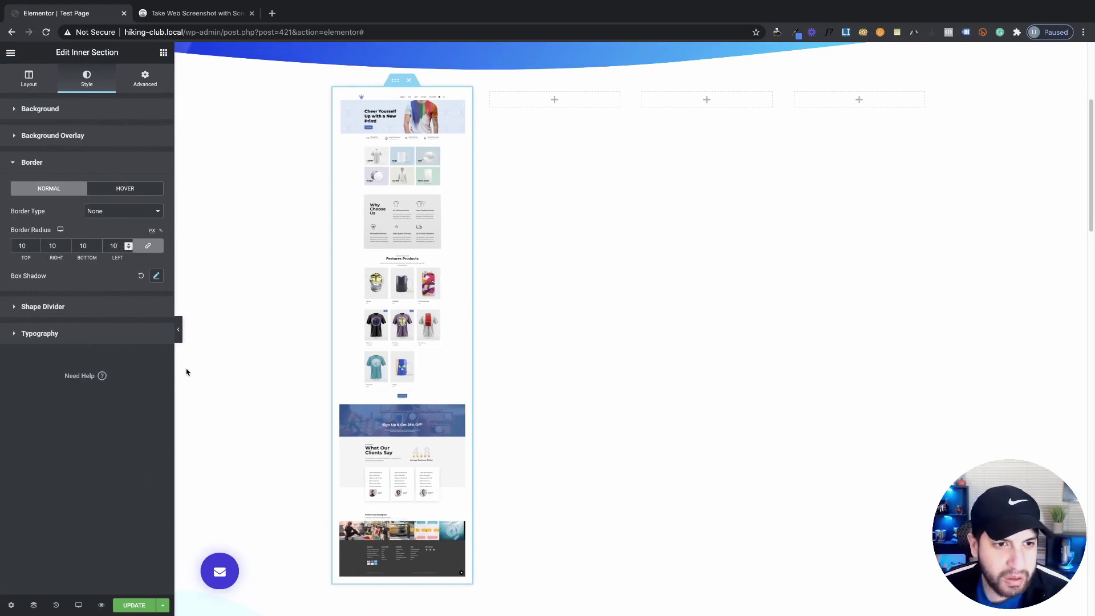
click(178, 330)
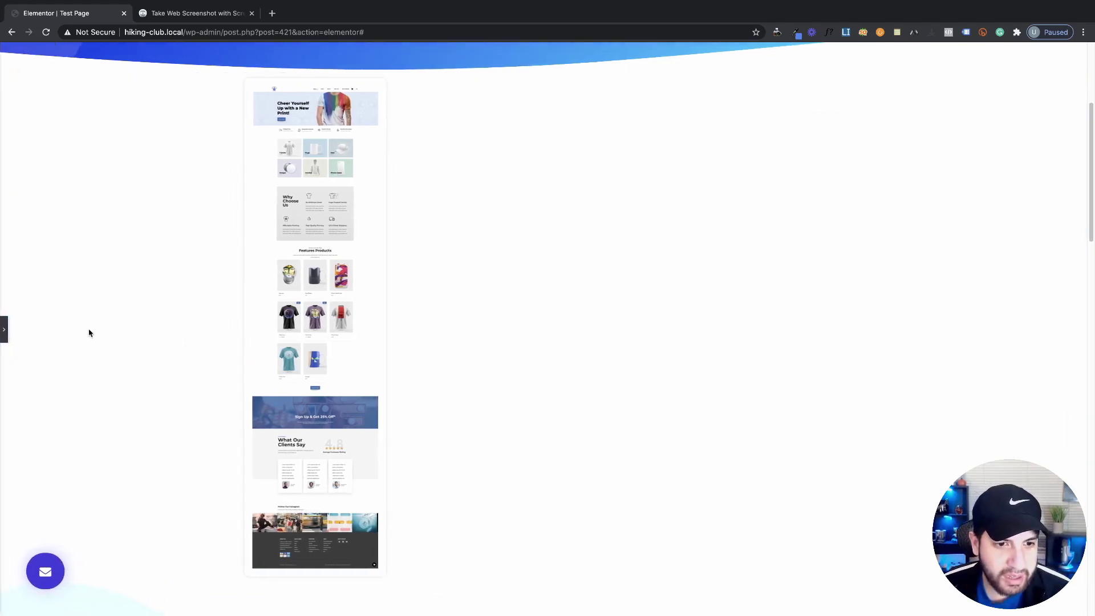
click(3, 333)
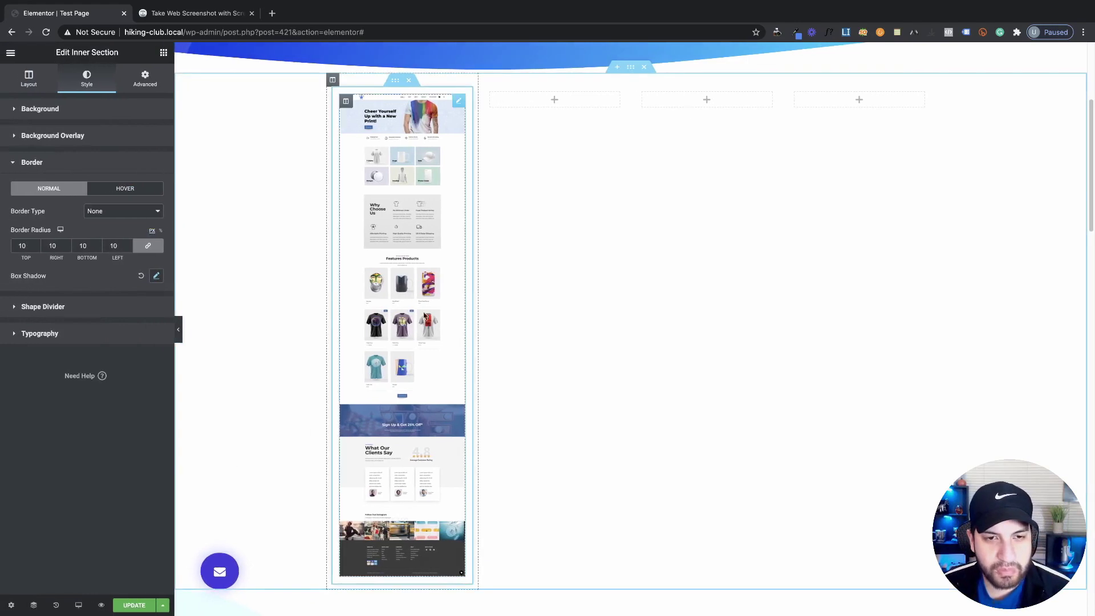
click(179, 334)
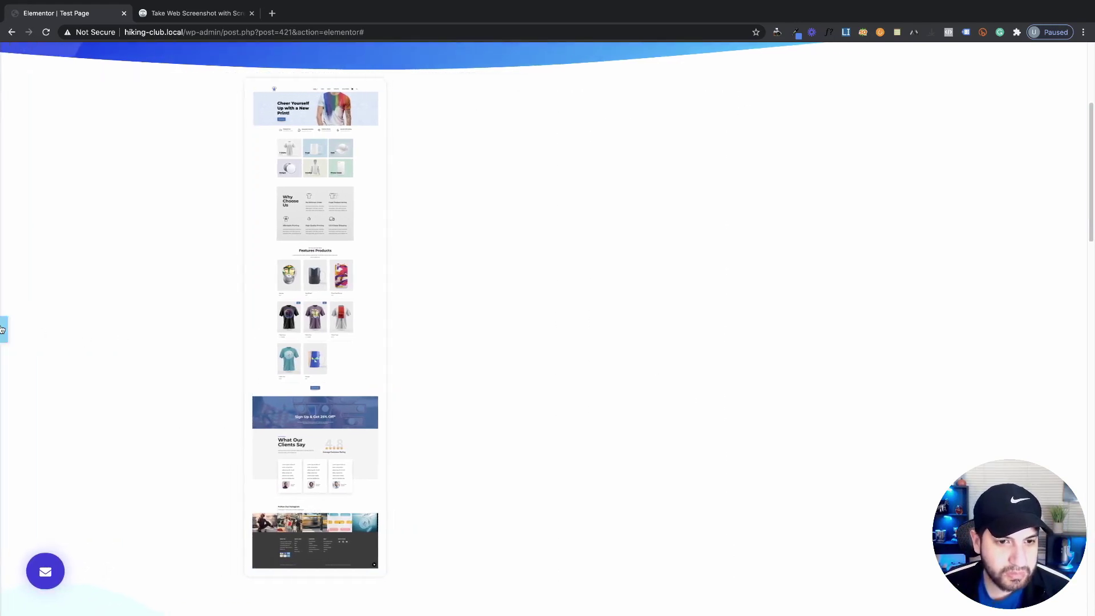
click(3, 330)
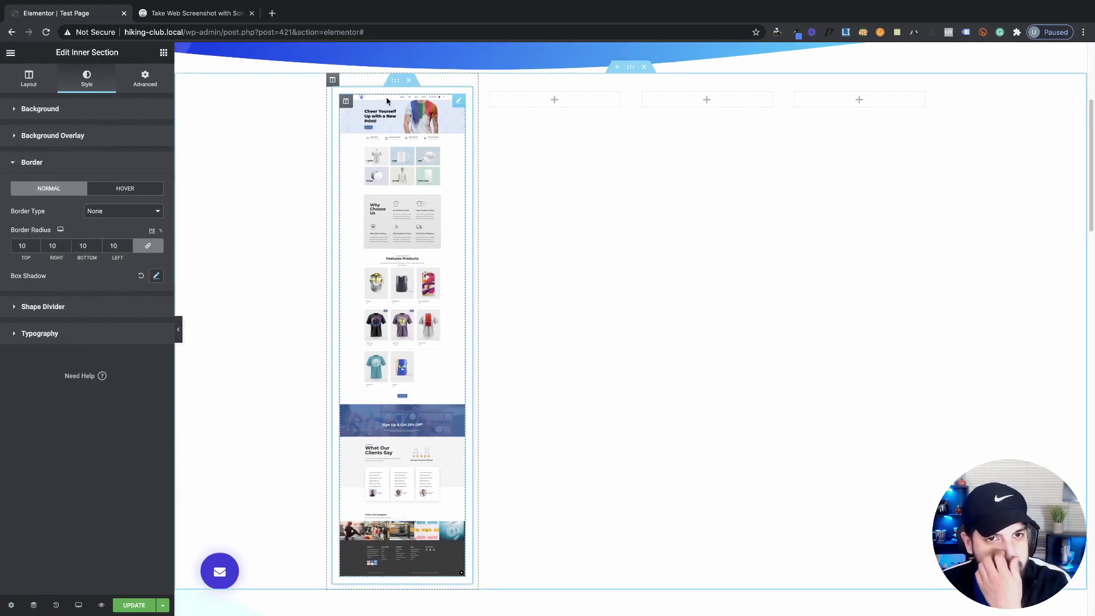
Step: Duplicate the screenshot card column several times across the row
right_click(334, 80)
click(303, 127)
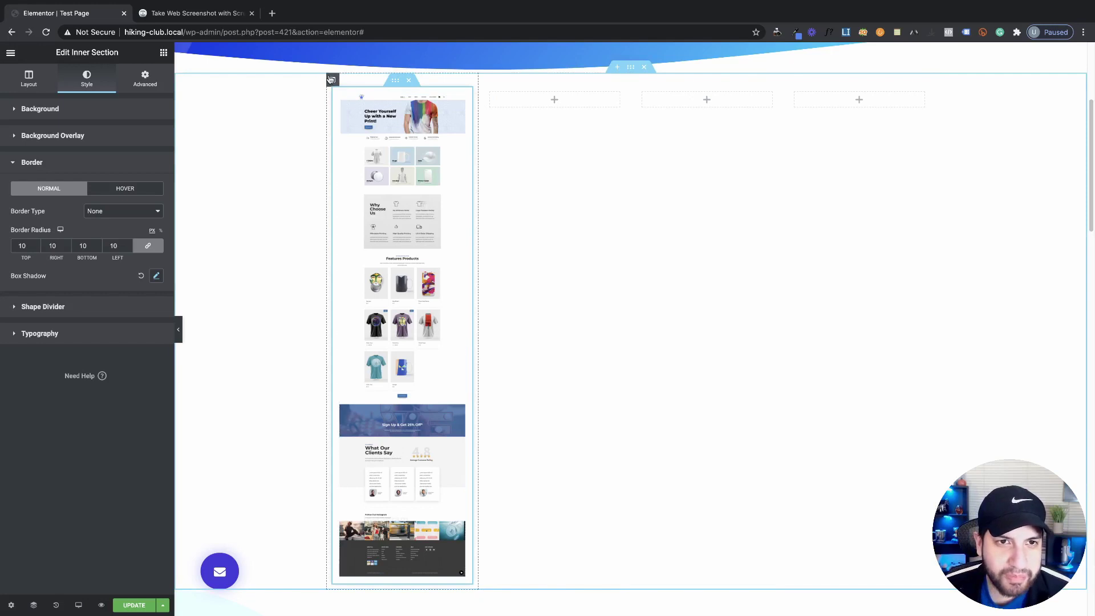
right_click(330, 79)
click(342, 101)
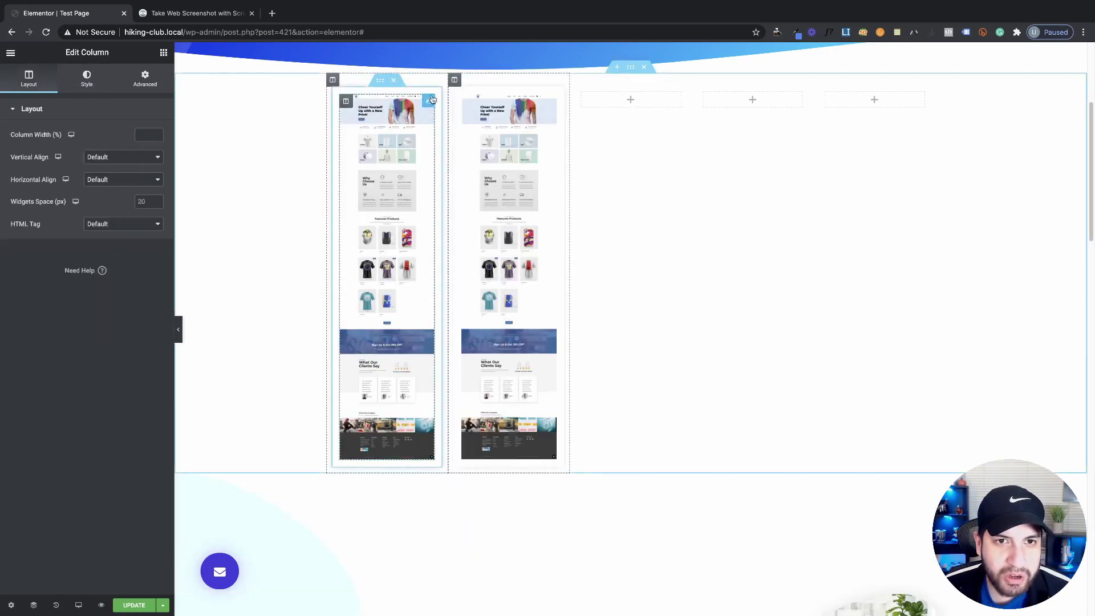
right_click(454, 79)
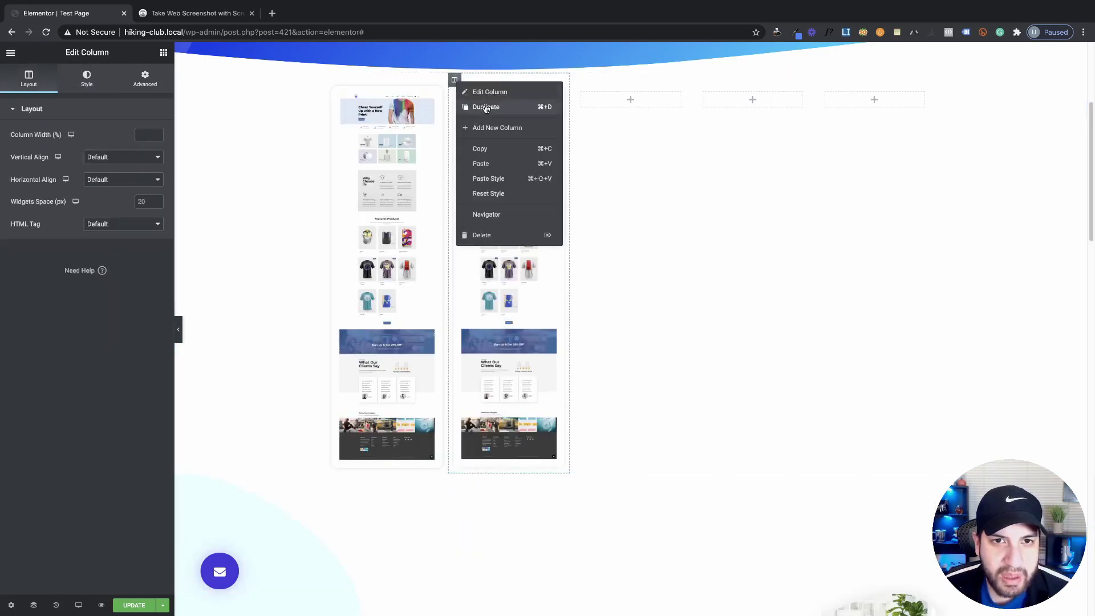
click(486, 107)
right_click(637, 82)
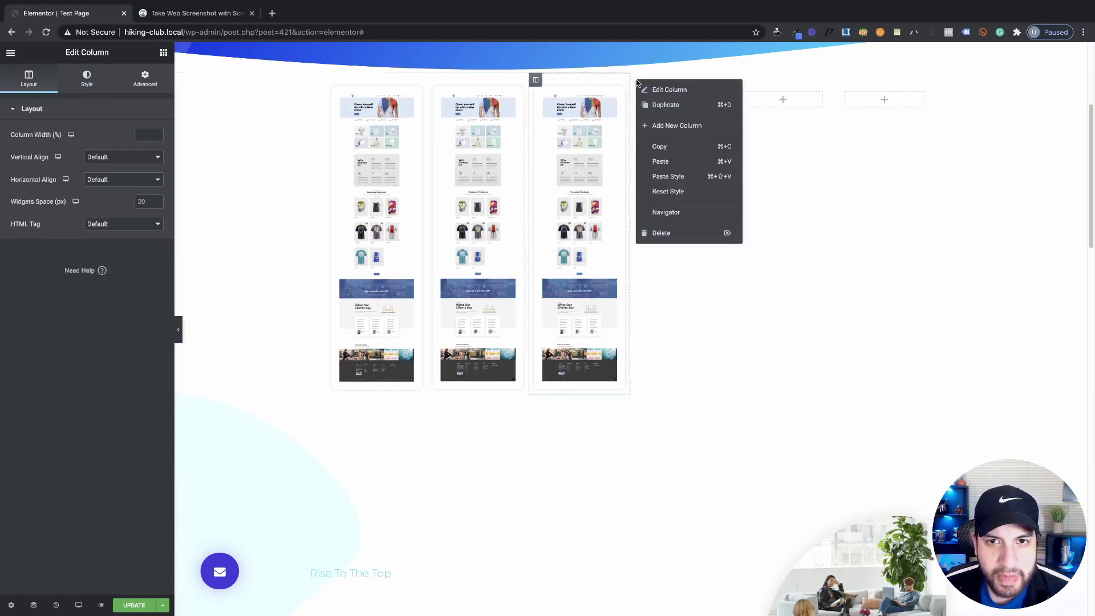
click(685, 105)
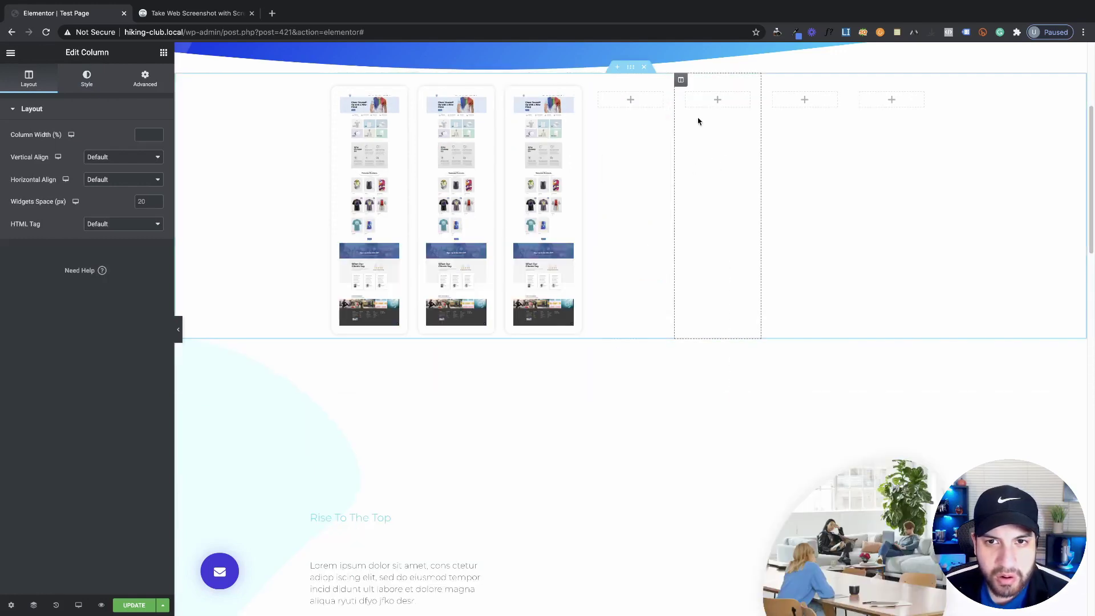
Step: Delete the three empty placeholder columns from the row
right_click(600, 83)
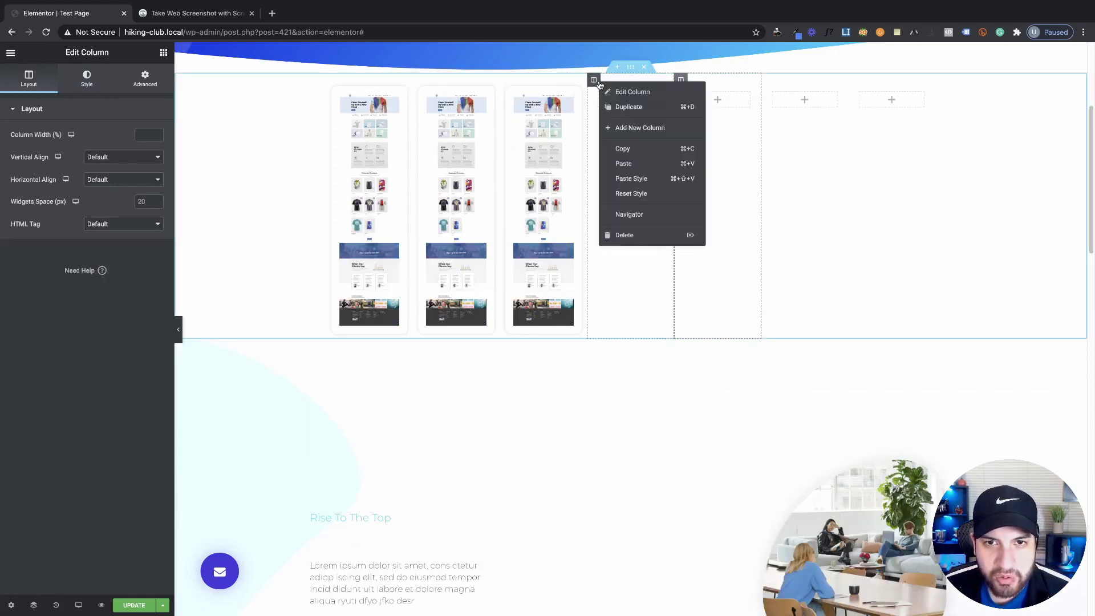
click(648, 195)
right_click(637, 82)
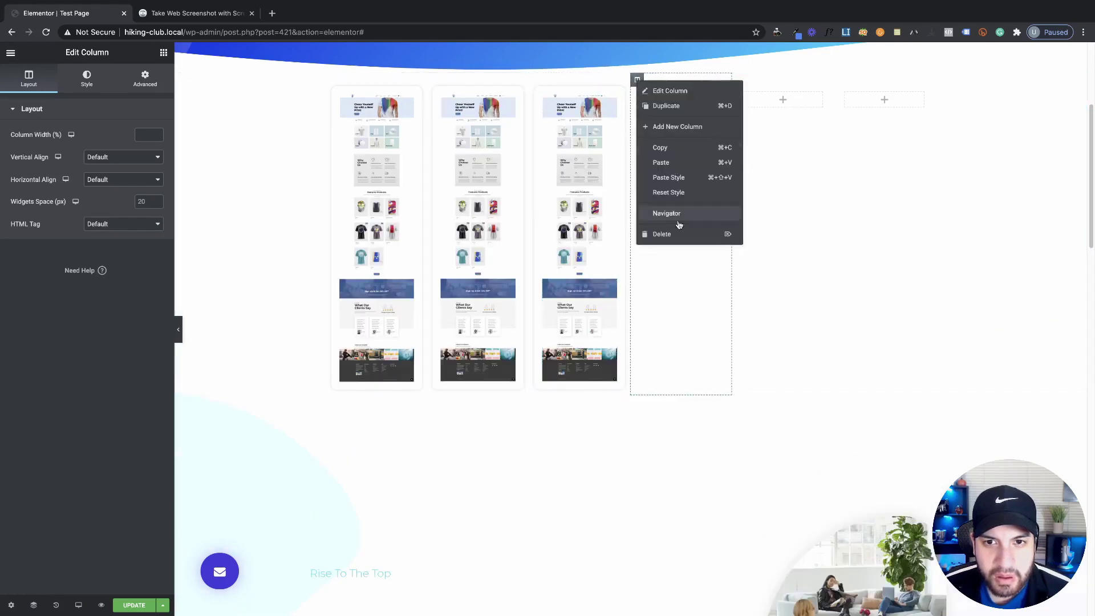
click(679, 233)
right_click(702, 89)
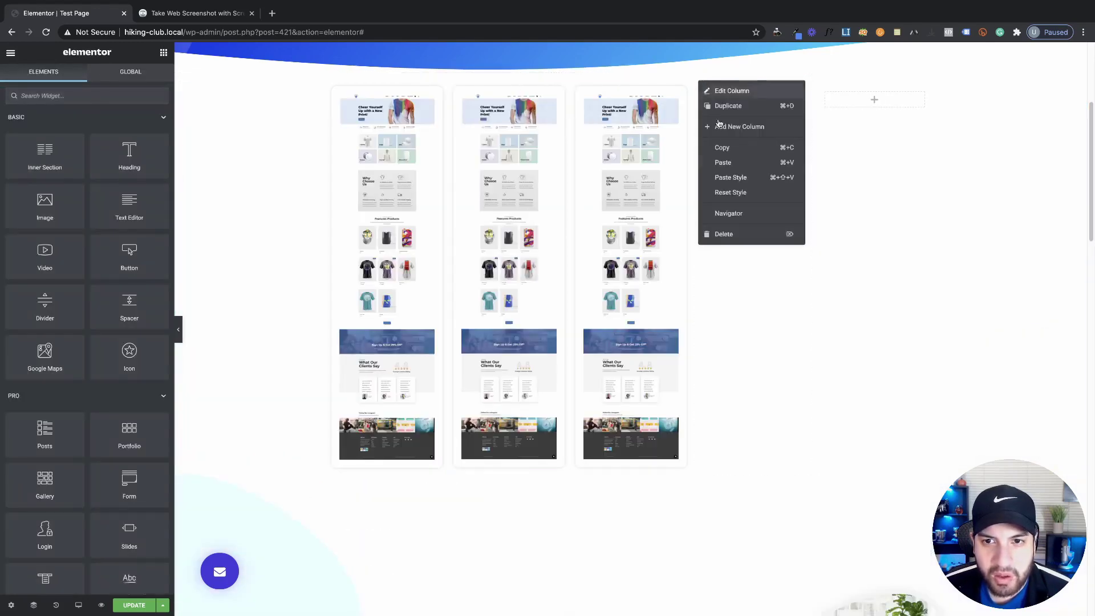
click(751, 231)
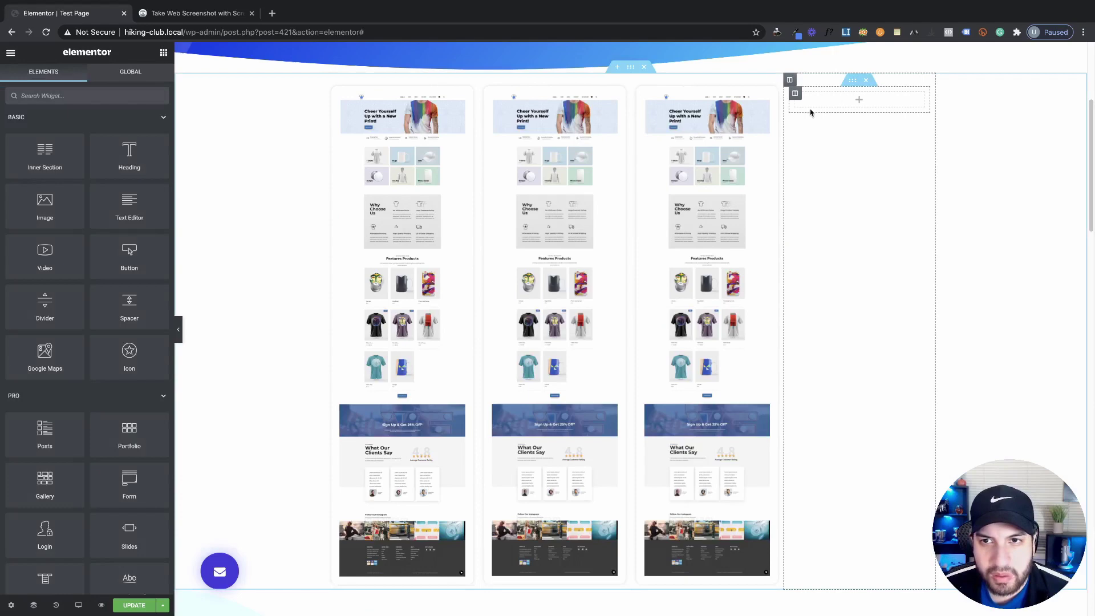
right_click(795, 85)
key(Delete)
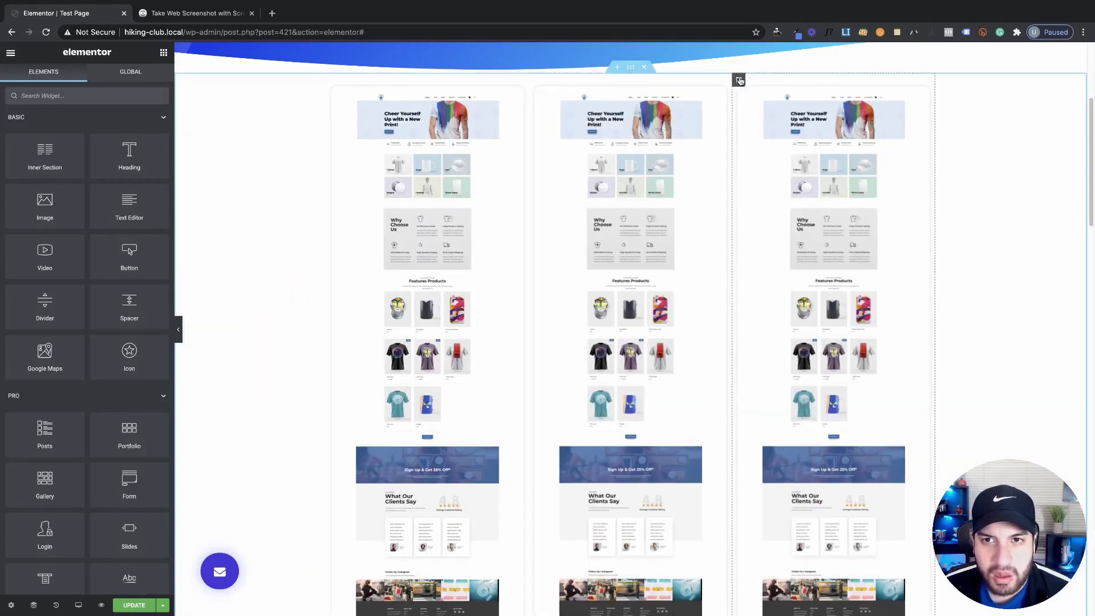
Step: Duplicate the third screenshot column so the row holds four identical cards
right_click(739, 81)
click(773, 104)
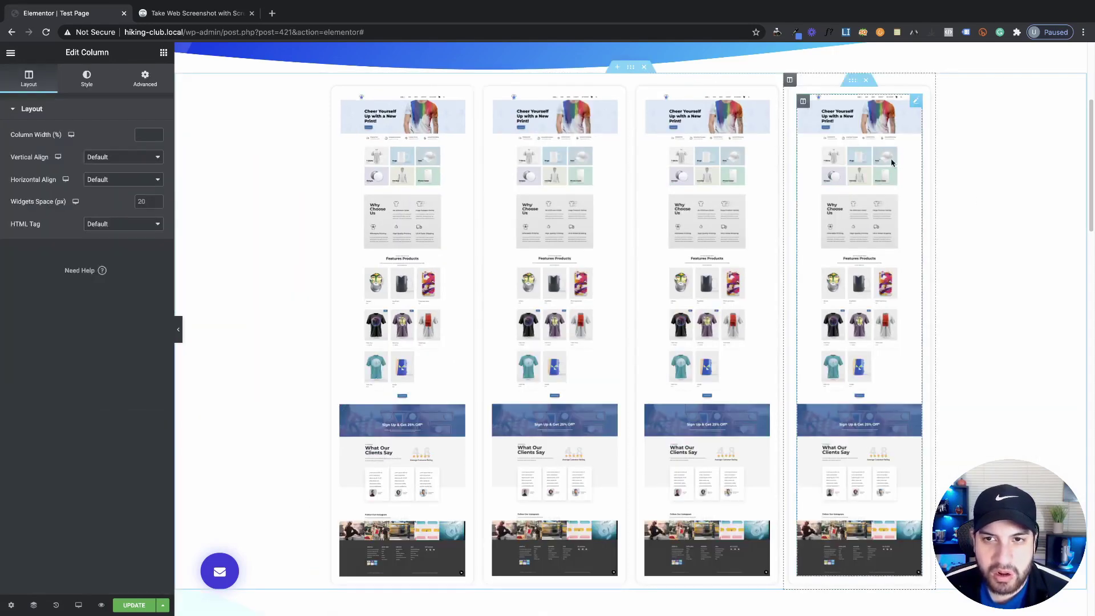
scroll(325, 289, down, 2)
scroll(733, 362, up, 2)
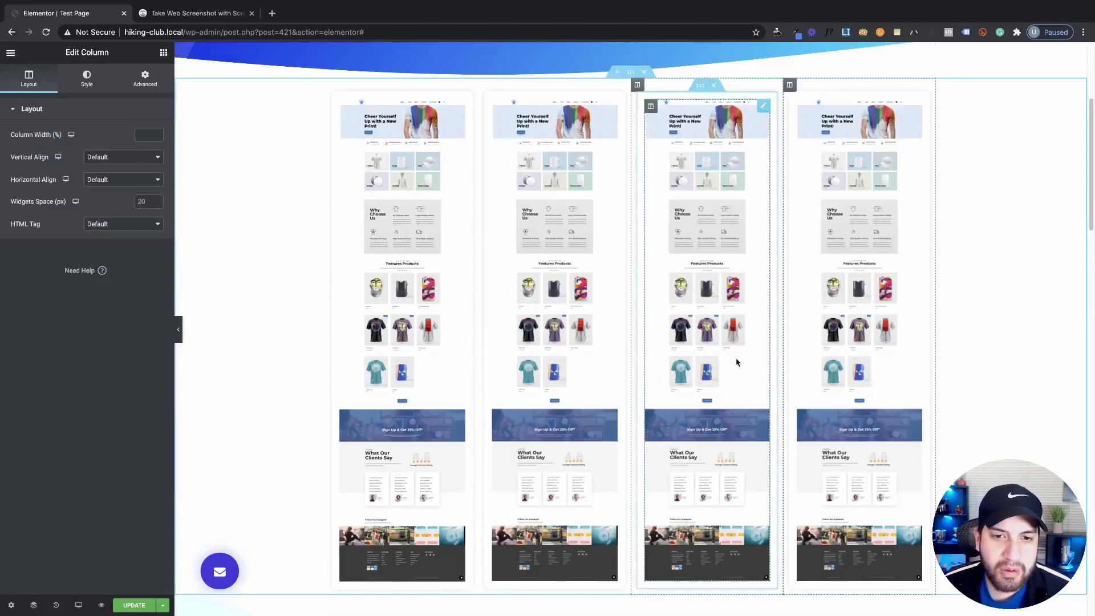
Step: Replace the second card's image with the wellness blog screenshot
click(537, 271)
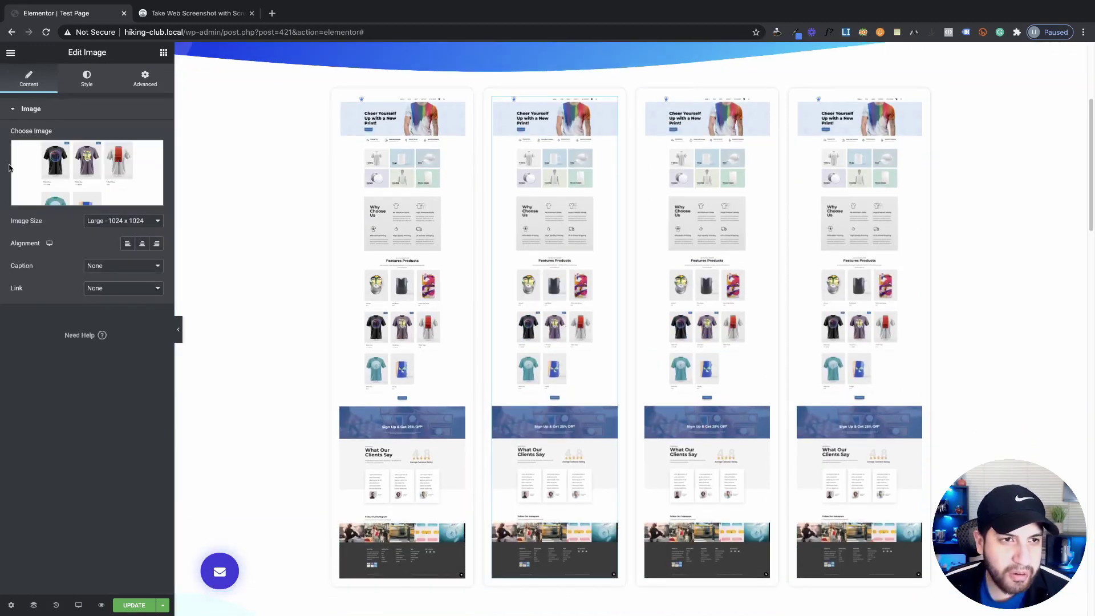
click(99, 162)
click(219, 195)
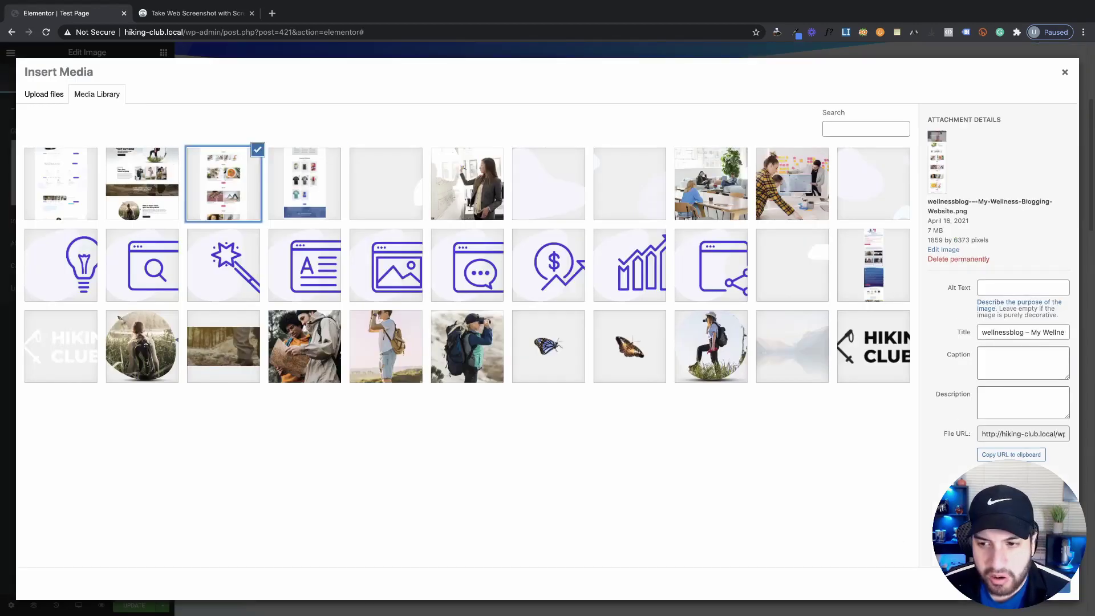
click(1039, 584)
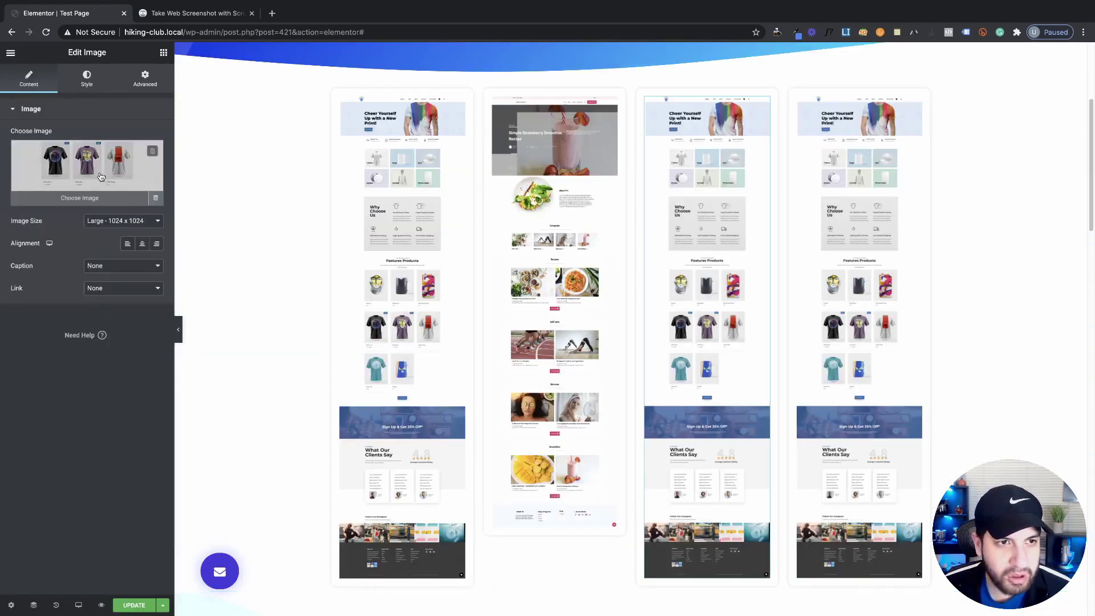
Step: Swap the third card's image for the Hiking Club site screenshot
click(100, 176)
click(112, 208)
click(1038, 585)
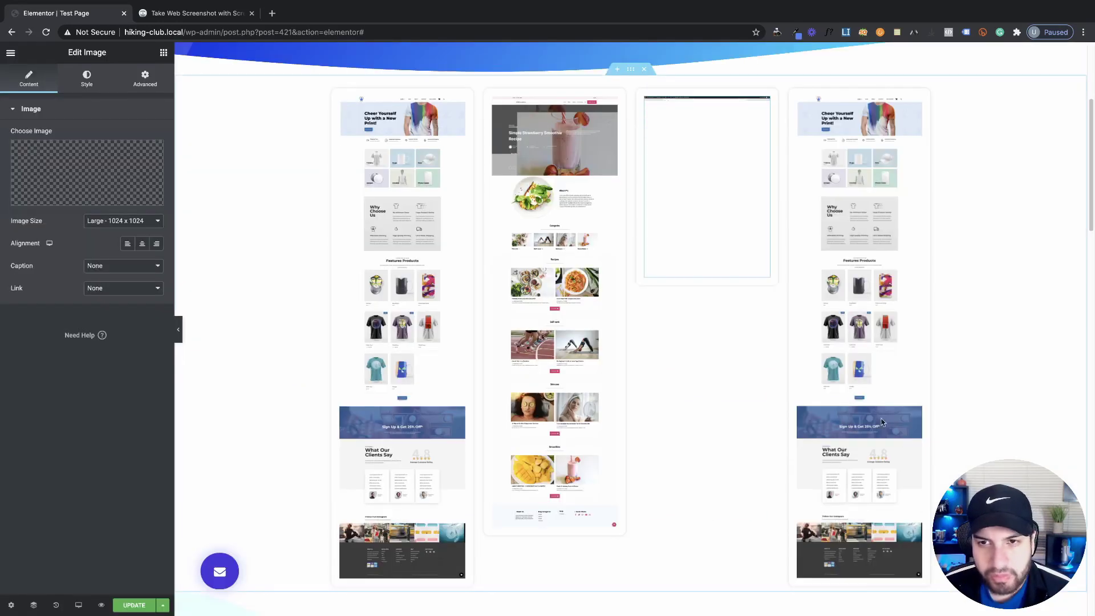
Step: Replace the fourth card's image with the first screenshot in the Media Library
click(861, 322)
click(90, 178)
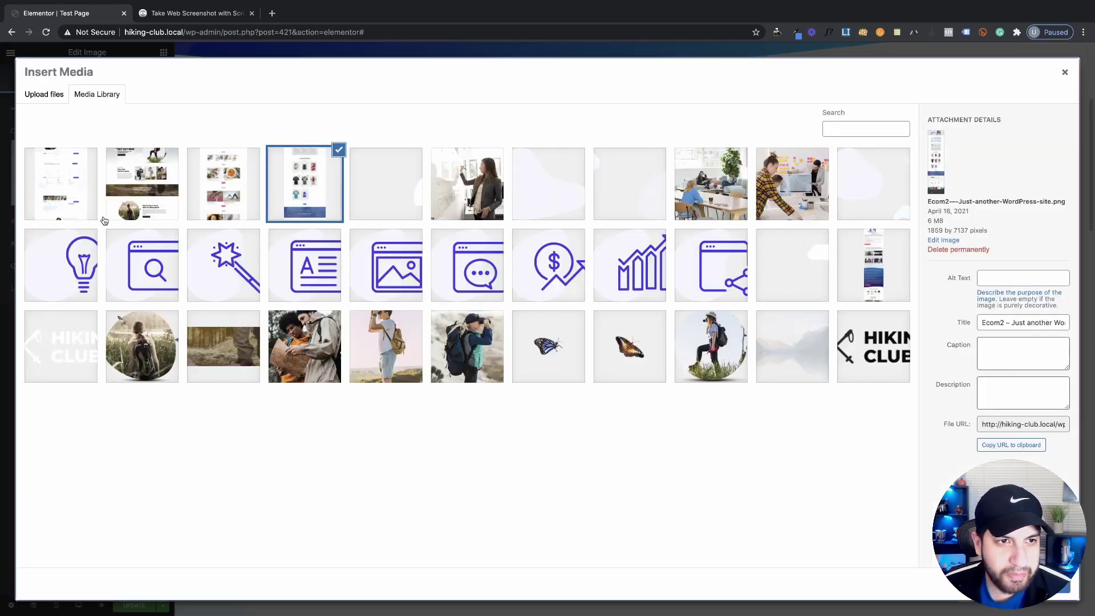
click(60, 184)
click(1038, 585)
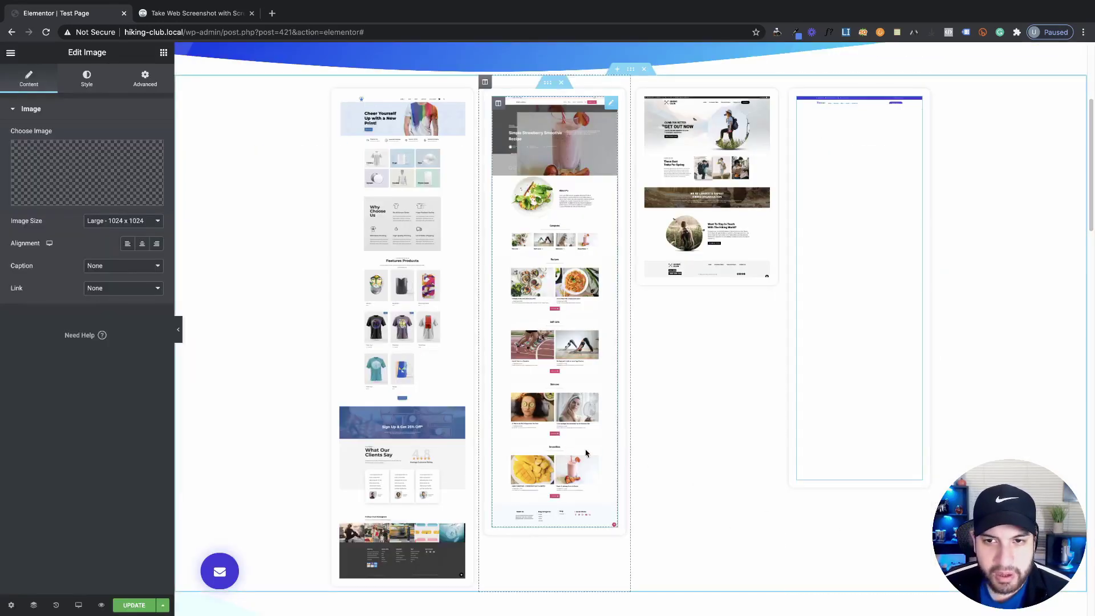
scroll(727, 416, up, 2)
click(607, 365)
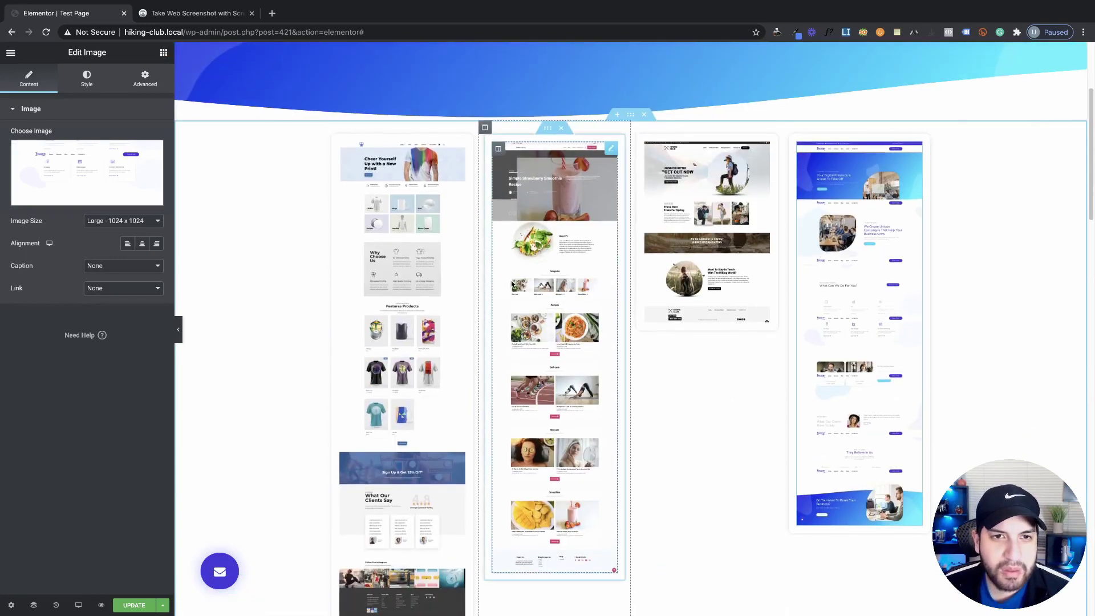
scroll(616, 337, down, 3)
scroll(616, 345, up, 2)
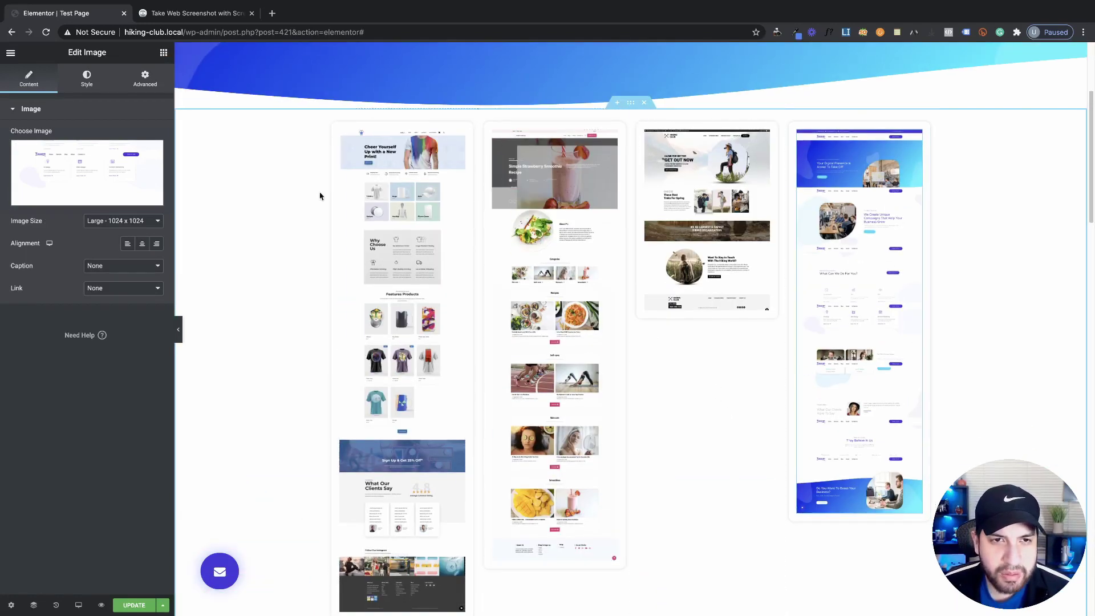
click(333, 118)
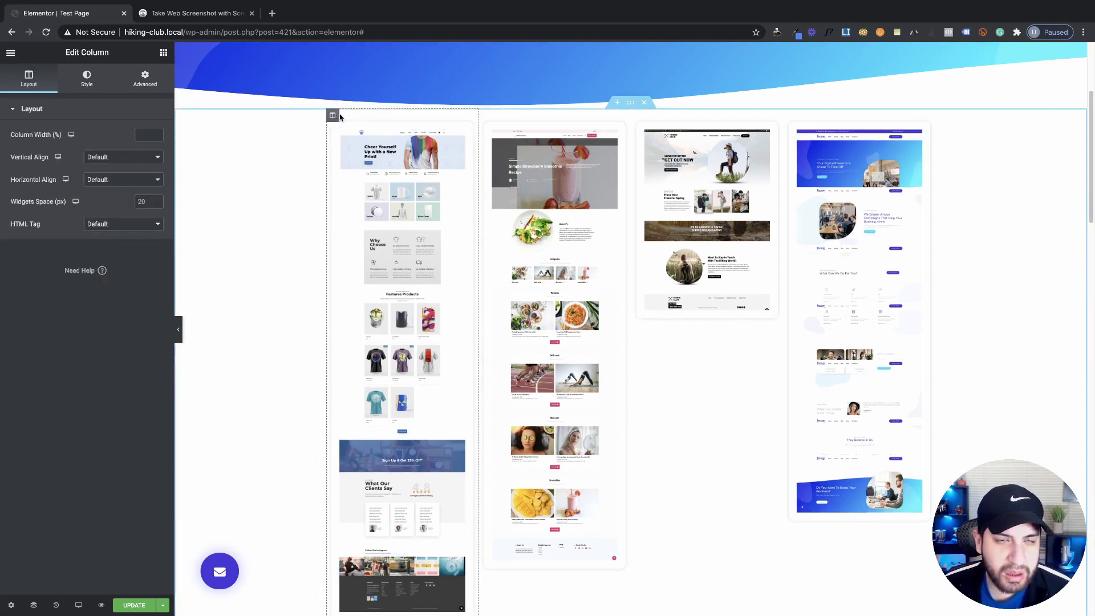
Step: Set the first column's left and right padding to 20px
click(157, 90)
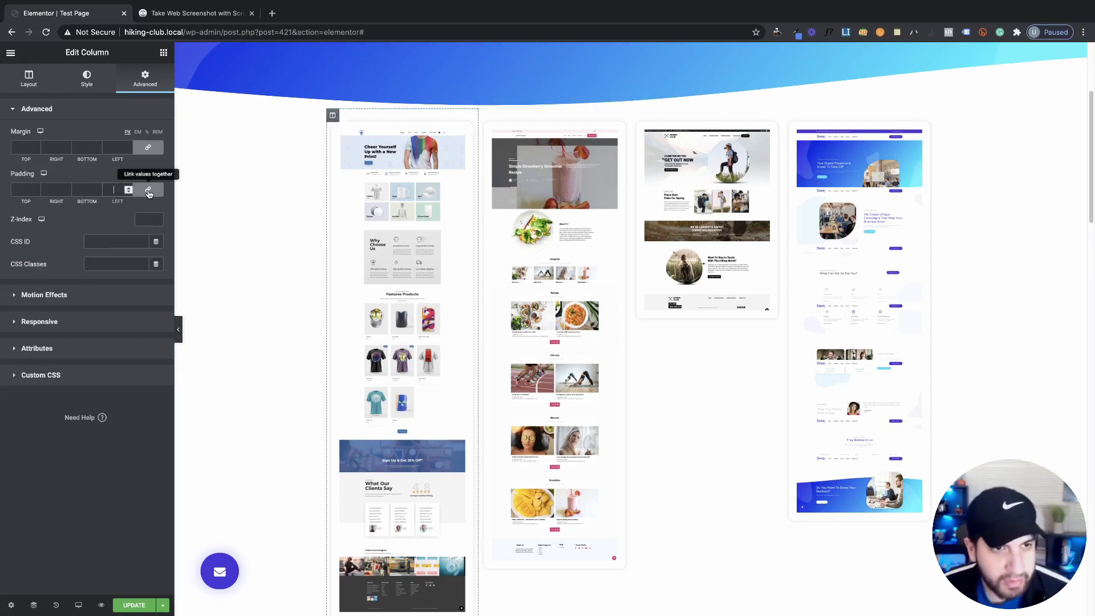
text(020)
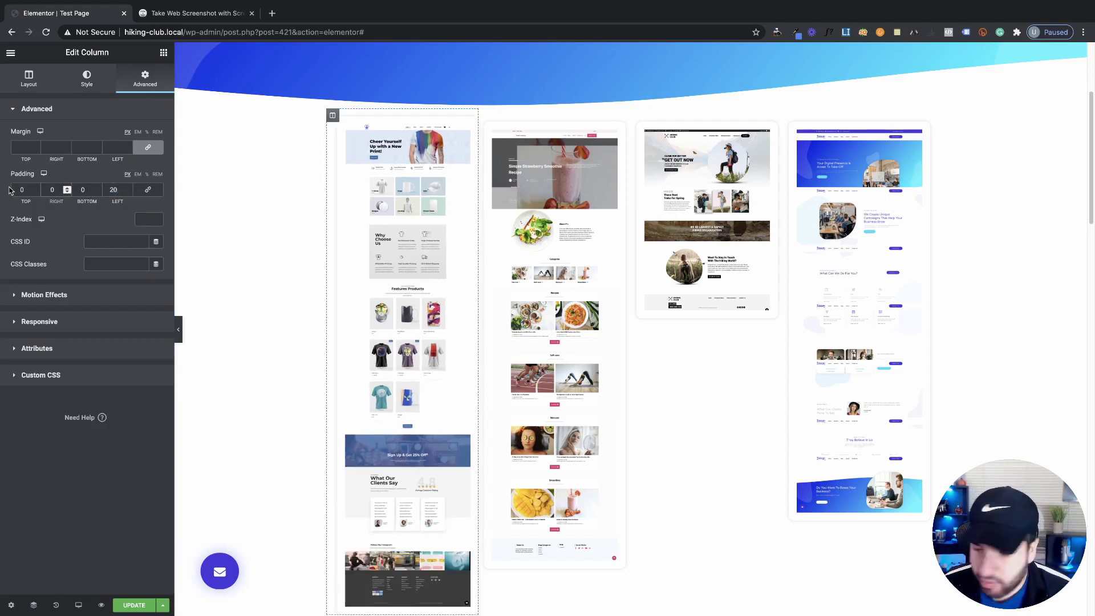
double_click(52, 189)
text(20)
Step: Copy the first column and paste its style onto columns two, three and four
right_click(333, 117)
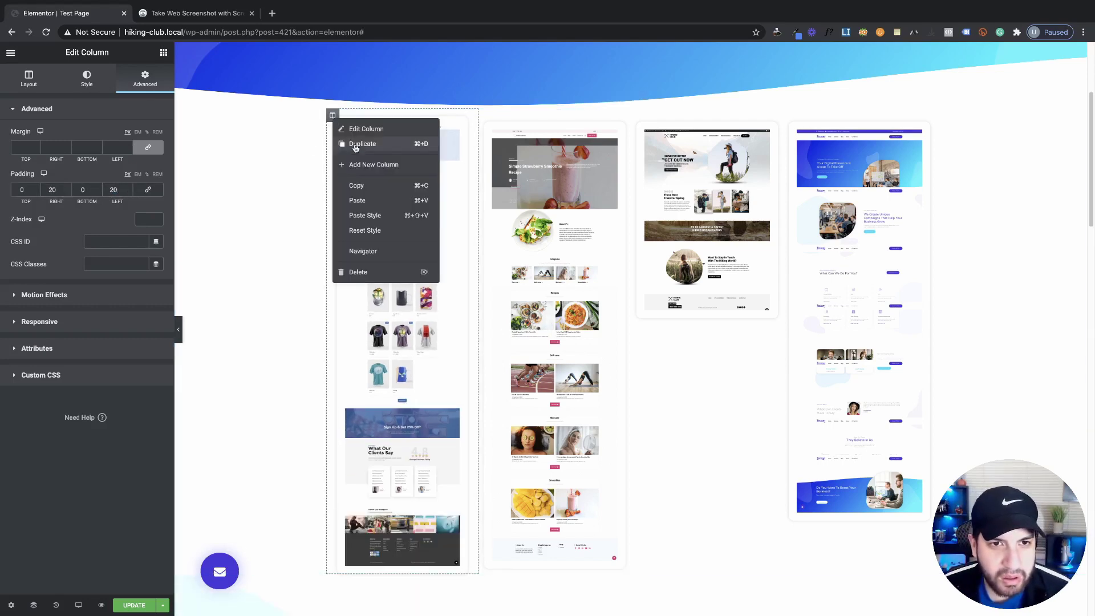
click(356, 185)
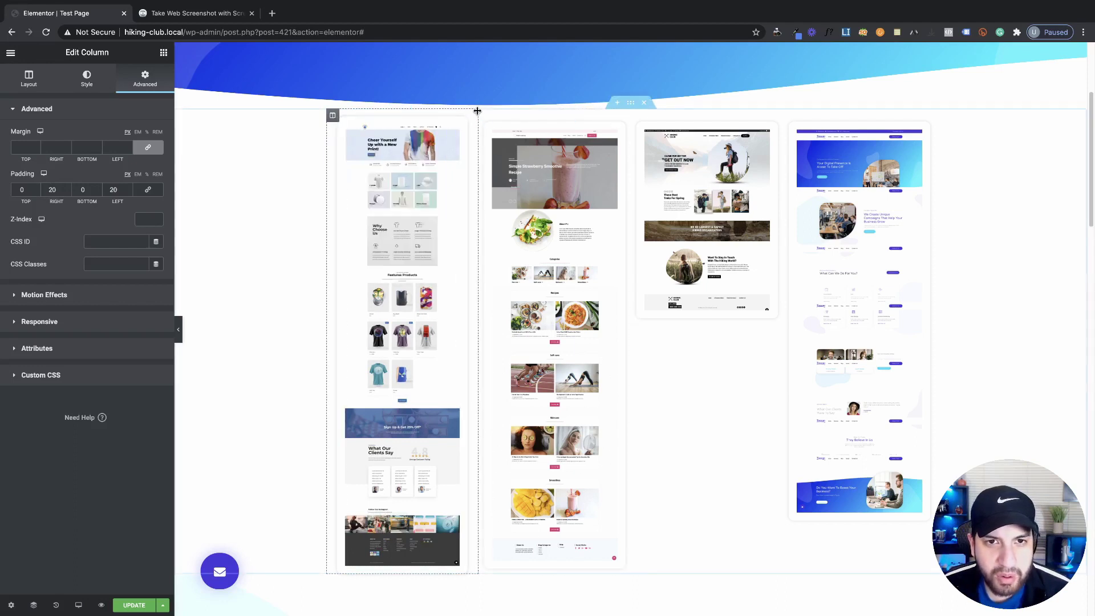
right_click(483, 117)
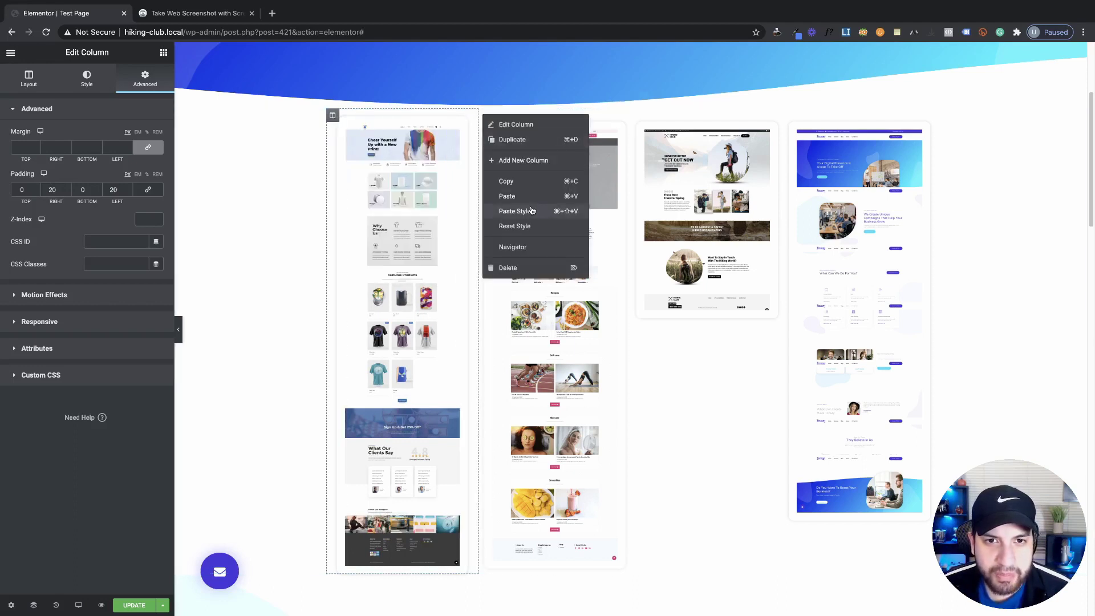
click(528, 211)
right_click(637, 115)
click(679, 210)
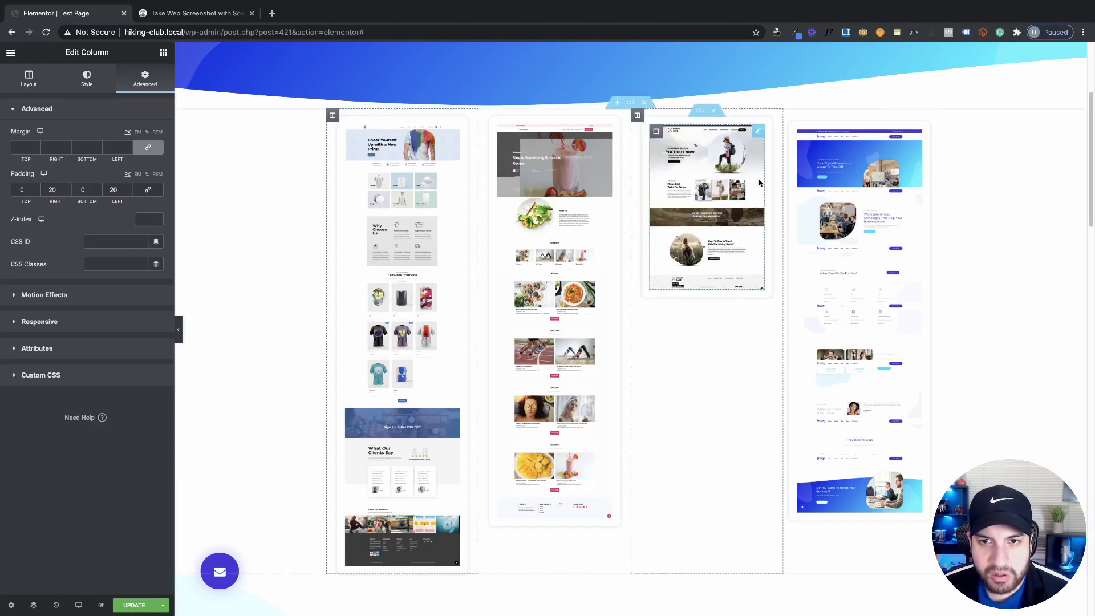
right_click(790, 116)
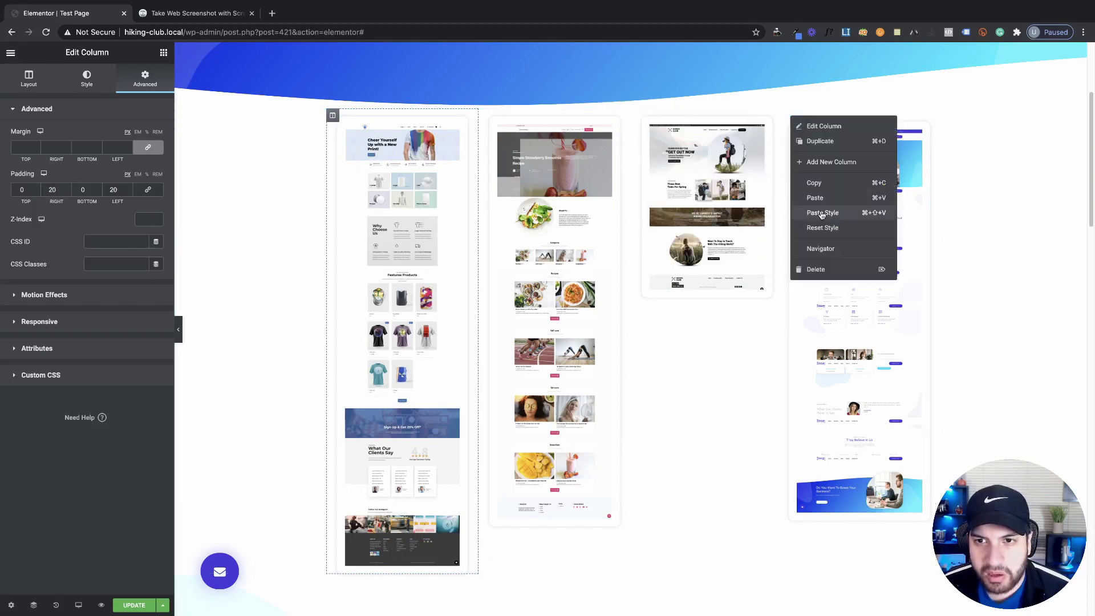
click(827, 211)
scroll(995, 285, down, 4)
scroll(970, 285, up, 4)
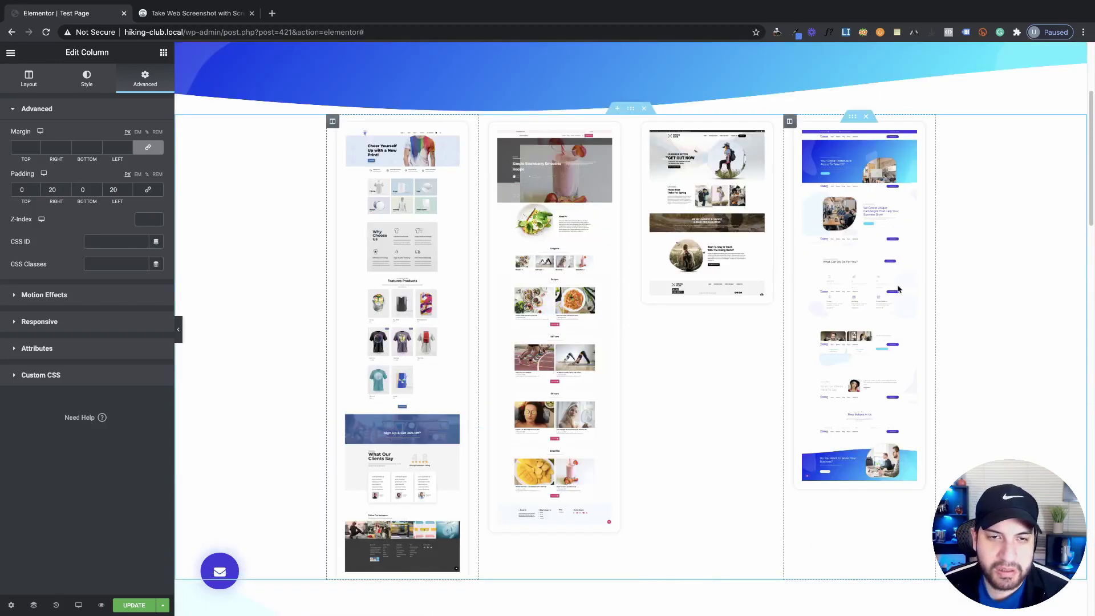
scroll(614, 313, down, 4)
scroll(609, 300, up, 4)
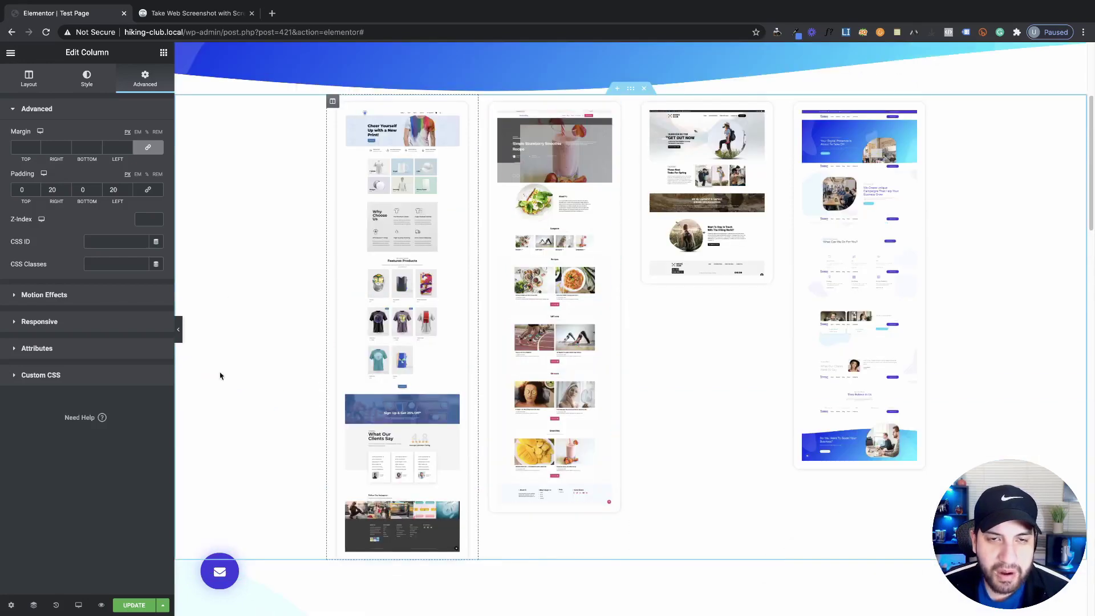
scroll(599, 166, up, 1)
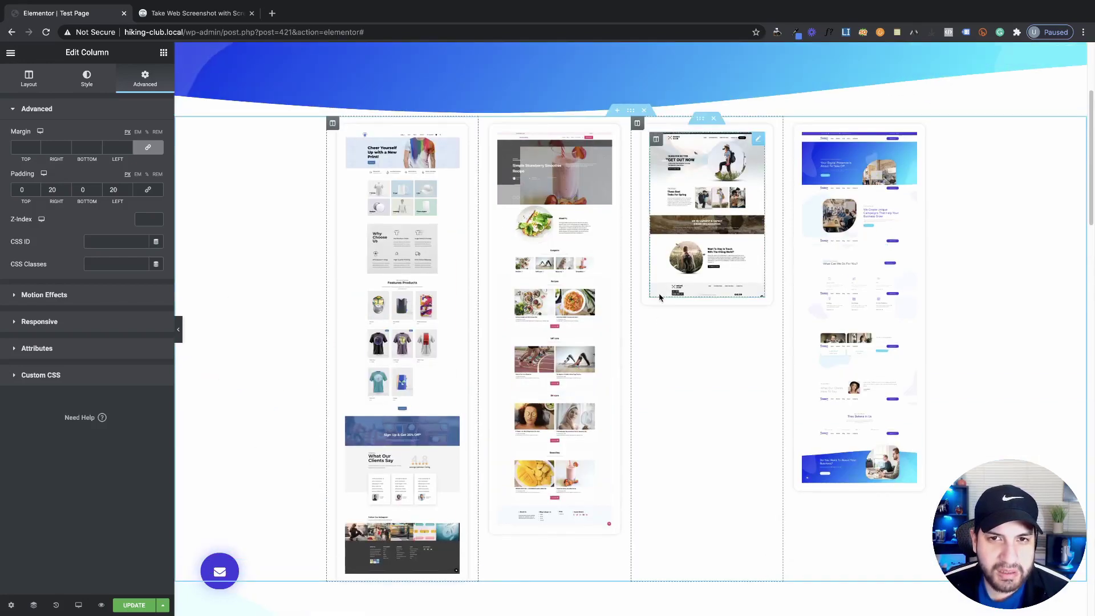
Step: Give the portfolio section 100px top padding and preview it without the editing panel
click(631, 111)
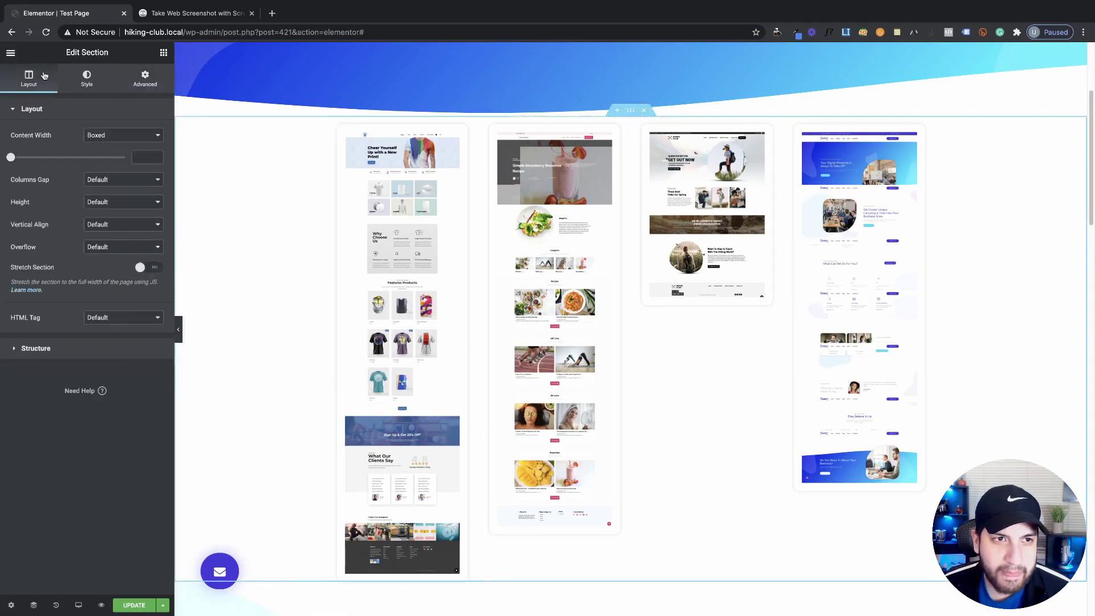
click(143, 80)
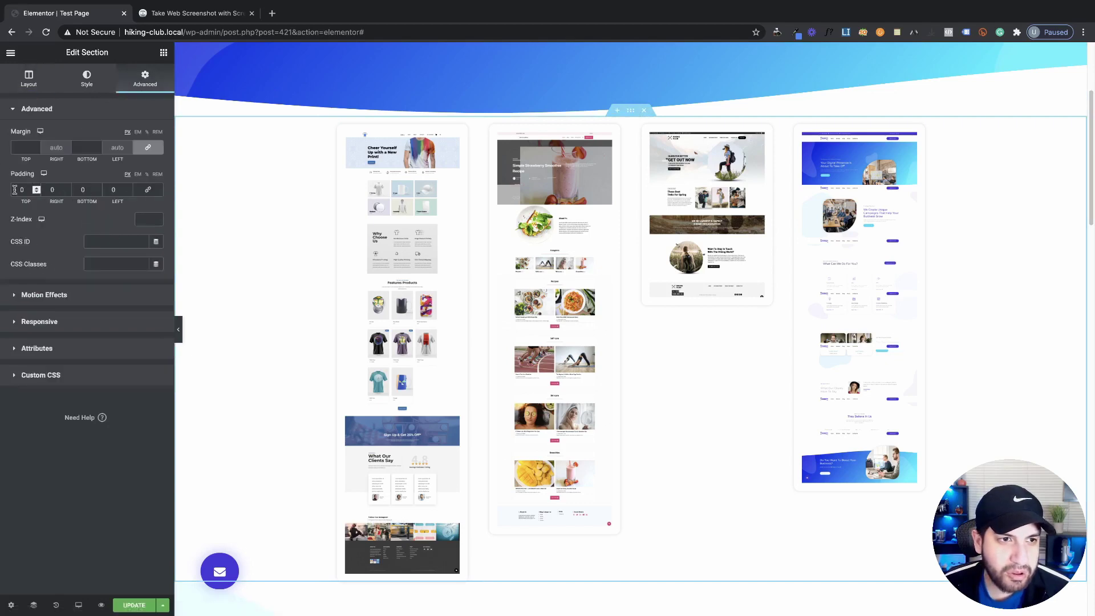
text(10)
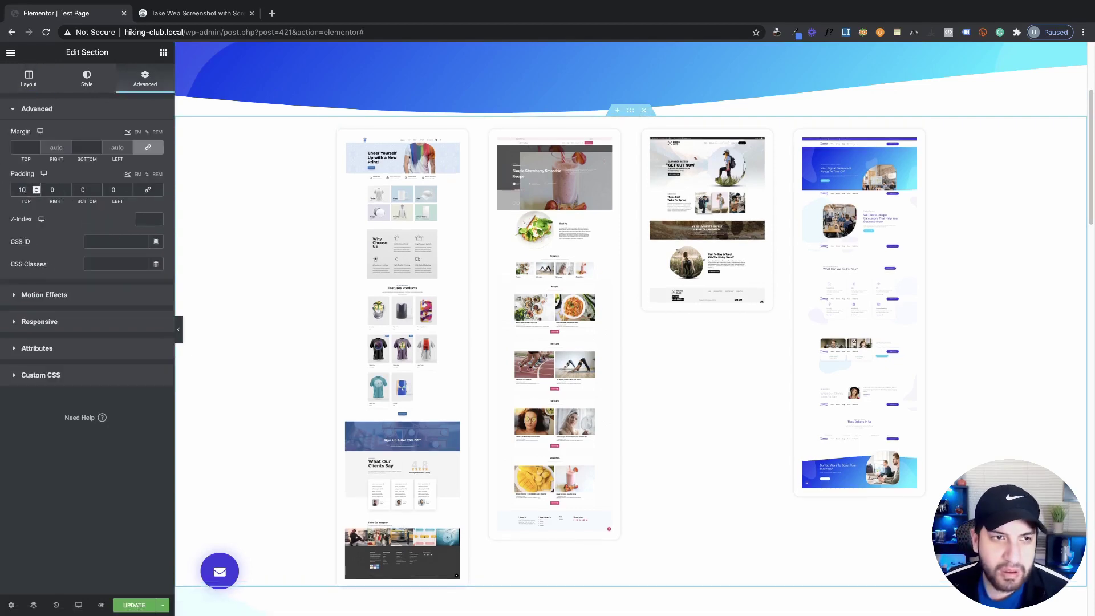
text(0)
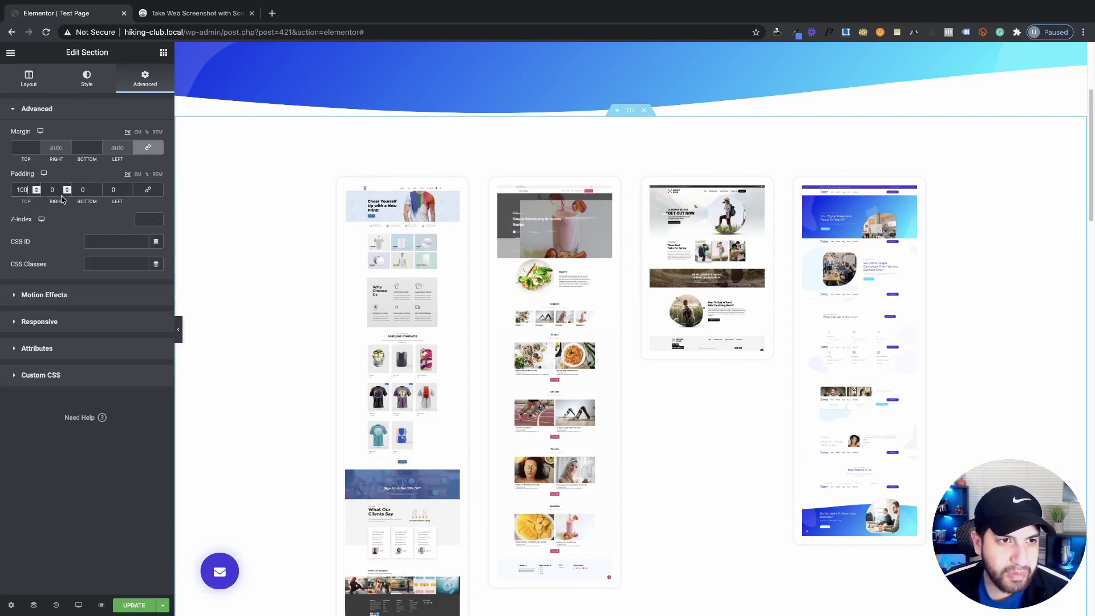
scroll(497, 310, down, 6)
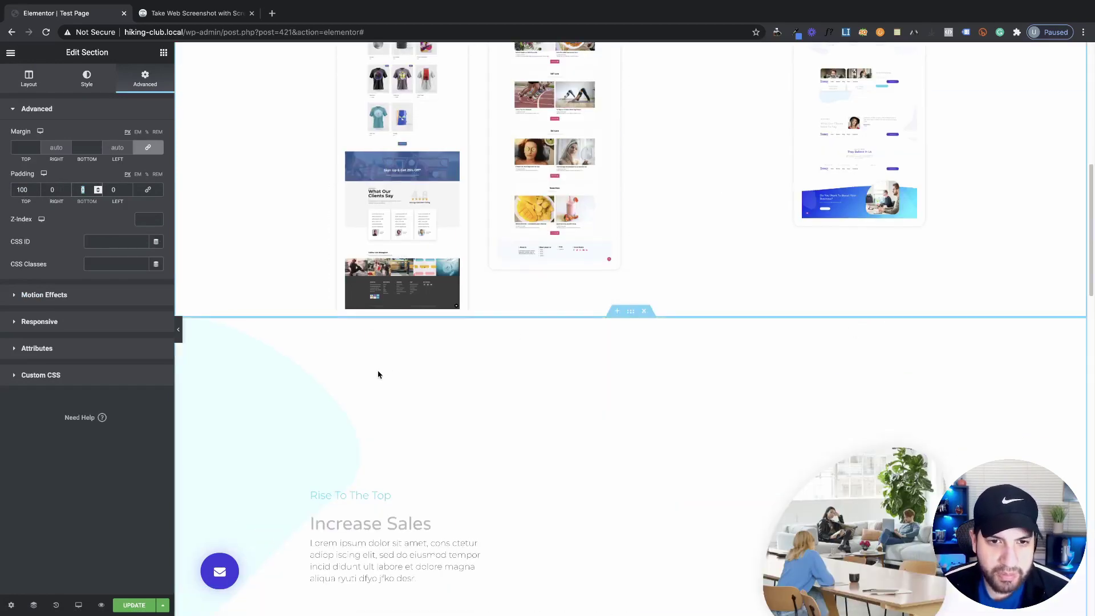
scroll(399, 405, up, 1)
scroll(287, 285, up, 2)
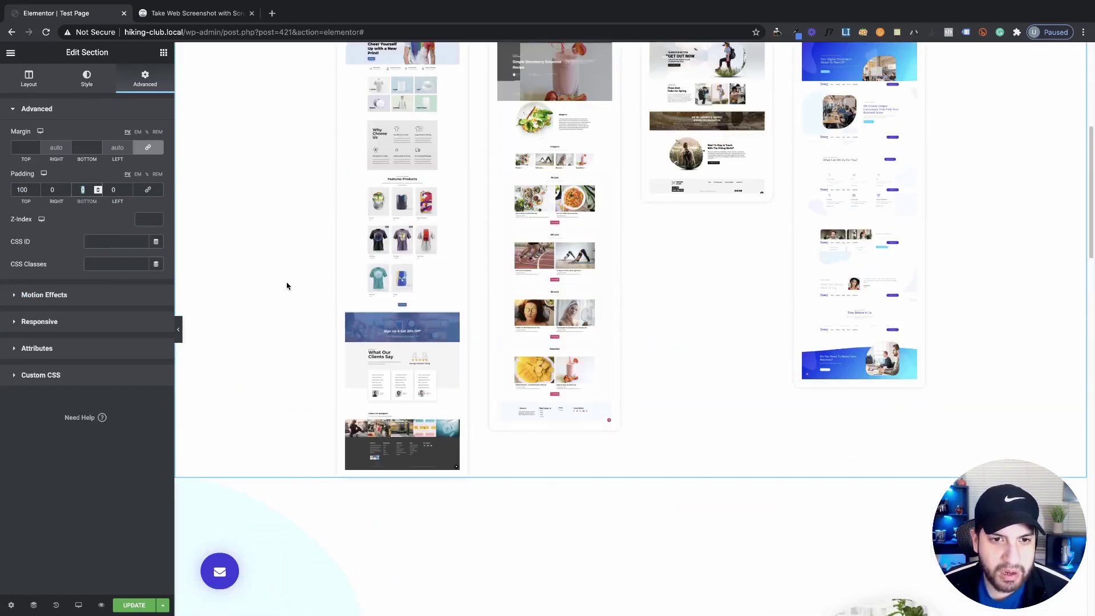
click(181, 336)
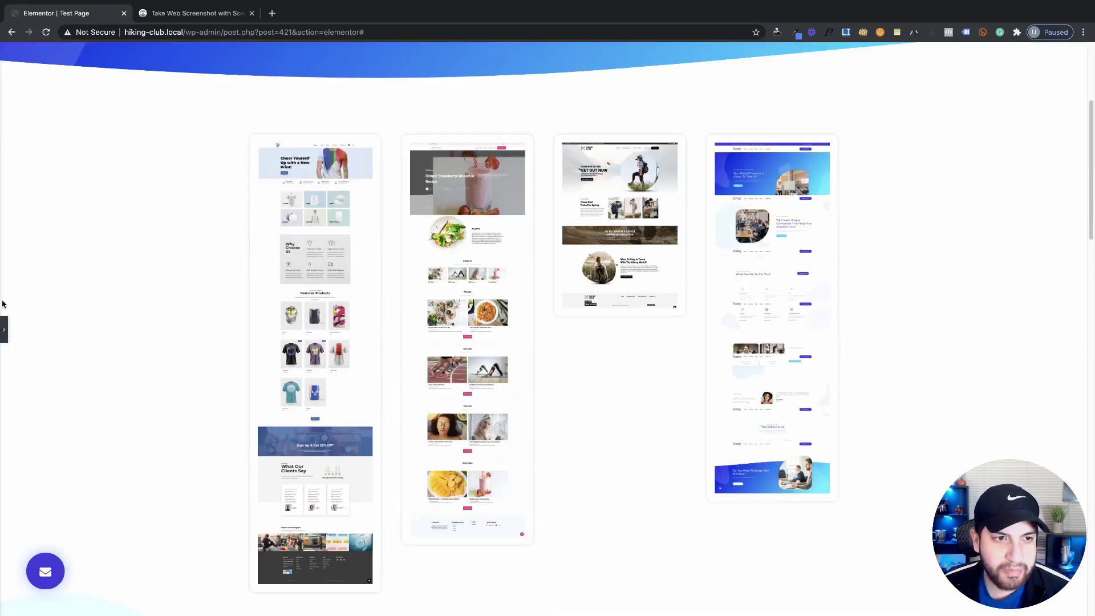
click(5, 320)
Step: Inspect the Increase Sales heading's settings
scroll(456, 399, down, 6)
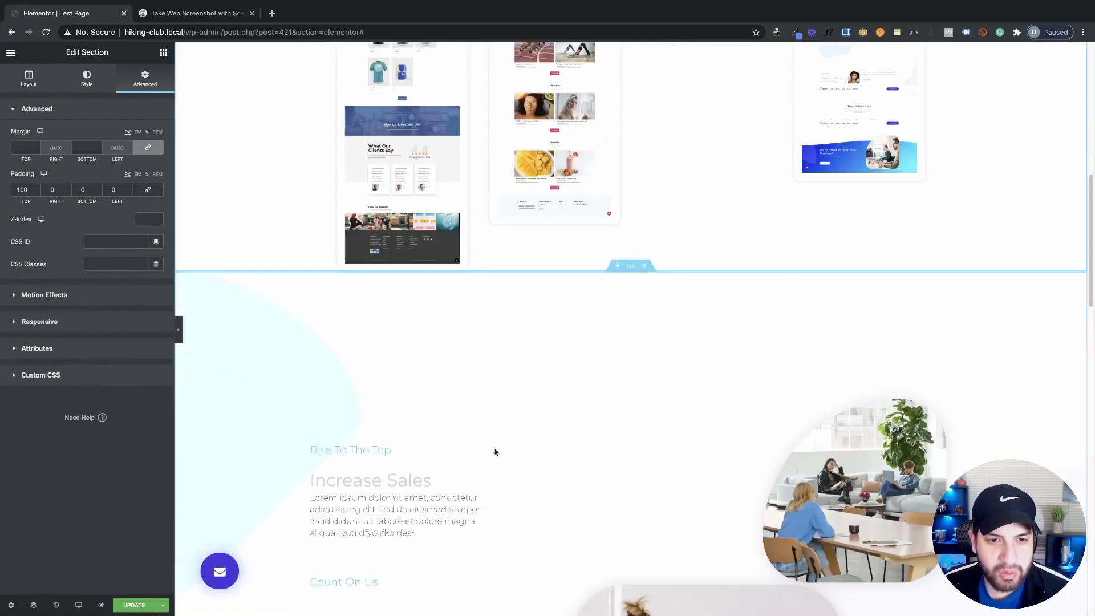
scroll(438, 465, down, 2)
right_click(405, 376)
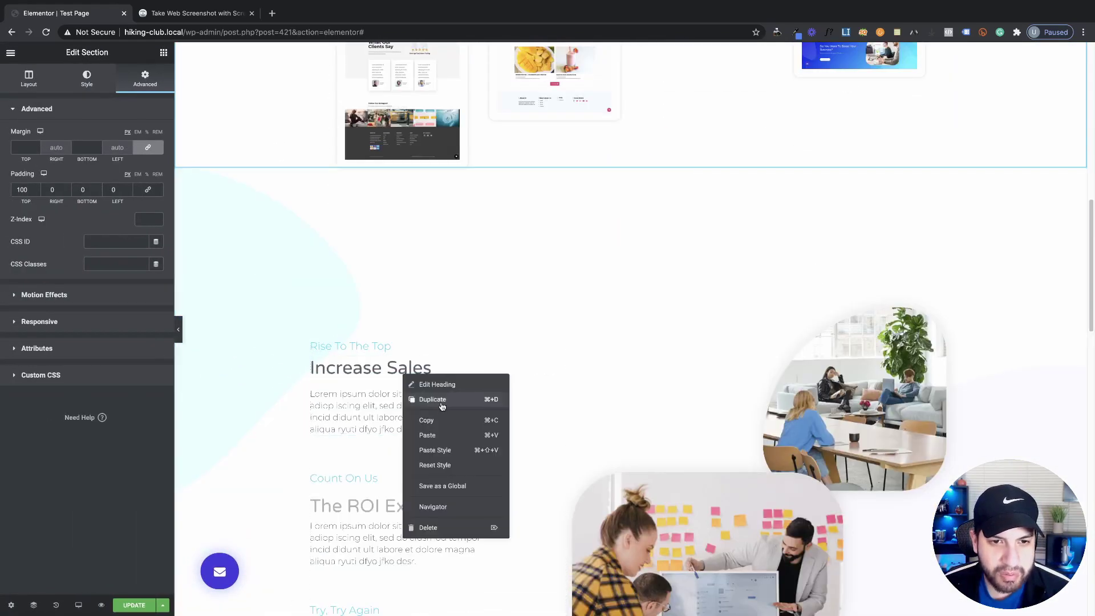
click(401, 379)
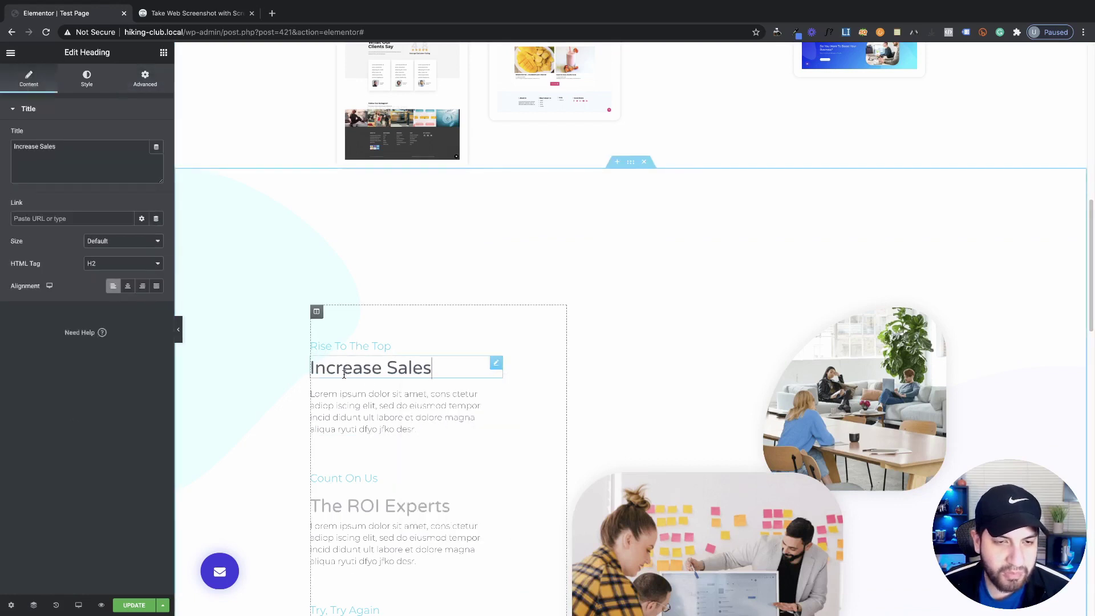
scroll(399, 285, down, 1)
scroll(350, 208, up, 4)
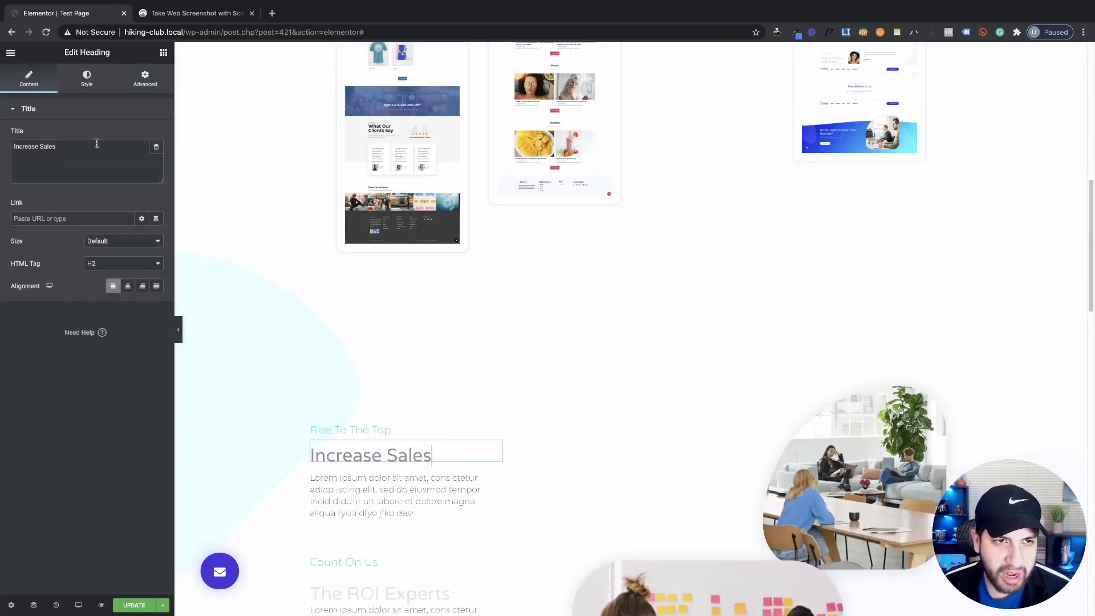
Step: Place a new Heading widget just below the first portfolio card
click(164, 52)
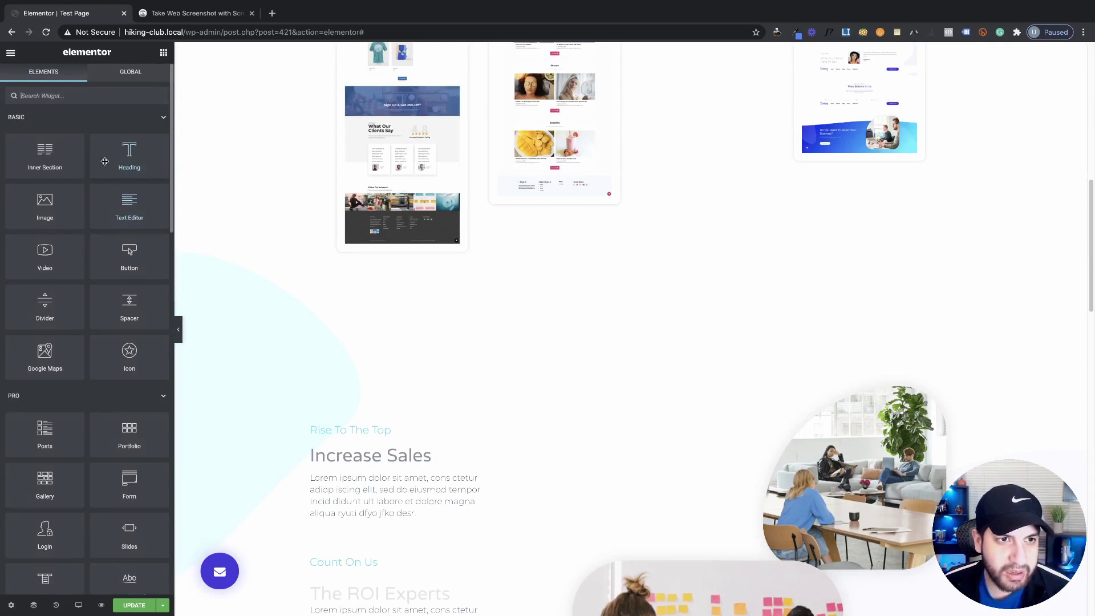
drag(105, 161, 553, 228)
scroll(399, 251, up, 7)
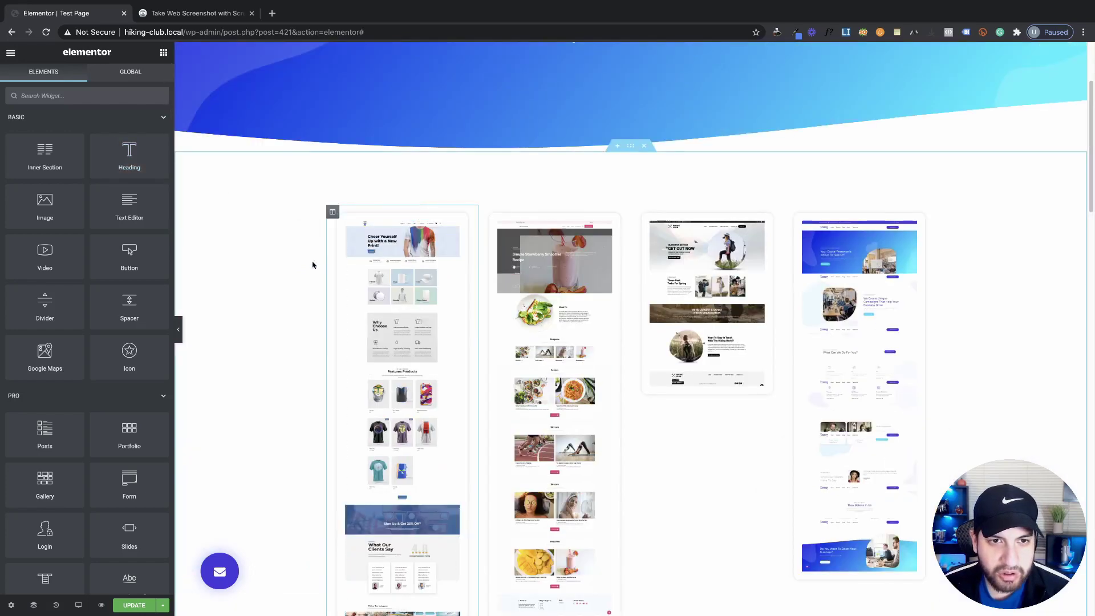
scroll(313, 265, down, 3)
drag(129, 152, 403, 456)
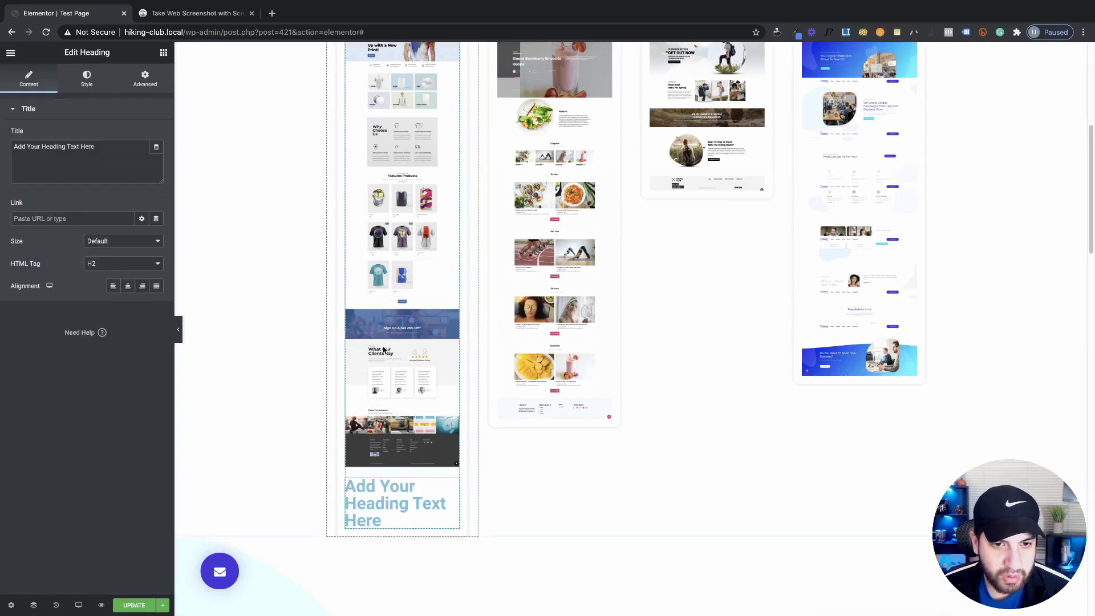
drag(450, 323, 342, 327)
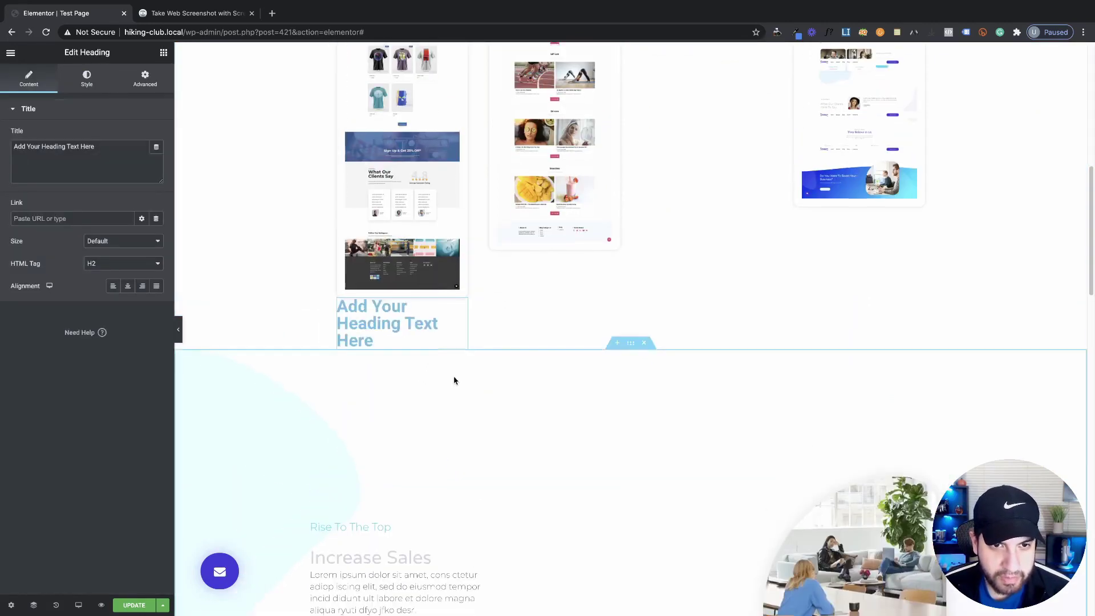
scroll(399, 411, down, 2)
Step: Paste the Increase Sales heading's style onto the new heading
right_click(381, 453)
click(416, 498)
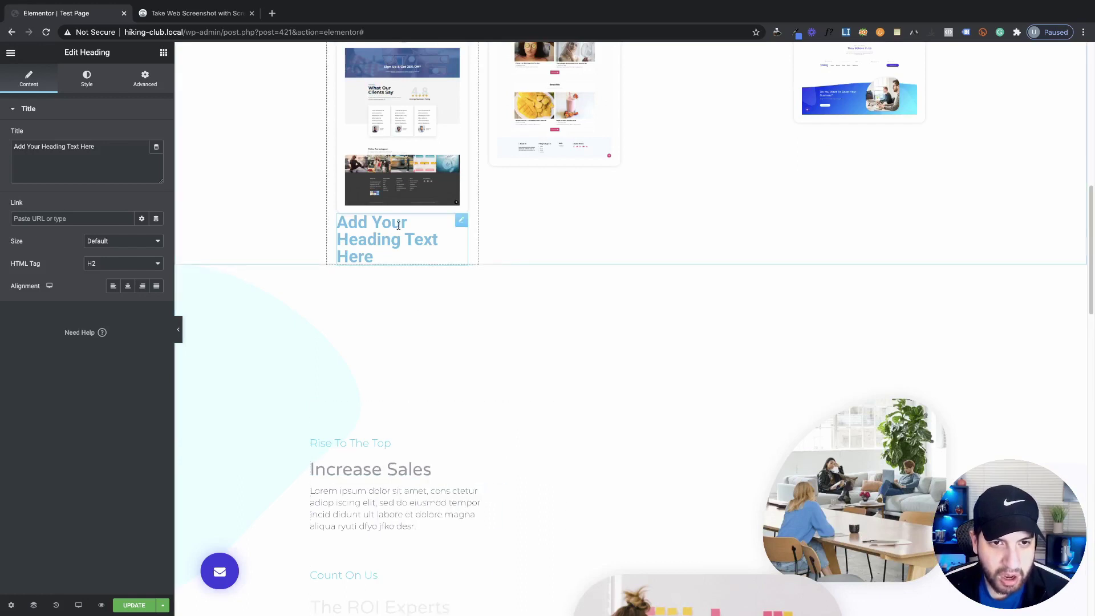
right_click(399, 224)
click(439, 303)
scroll(399, 282, up, 1)
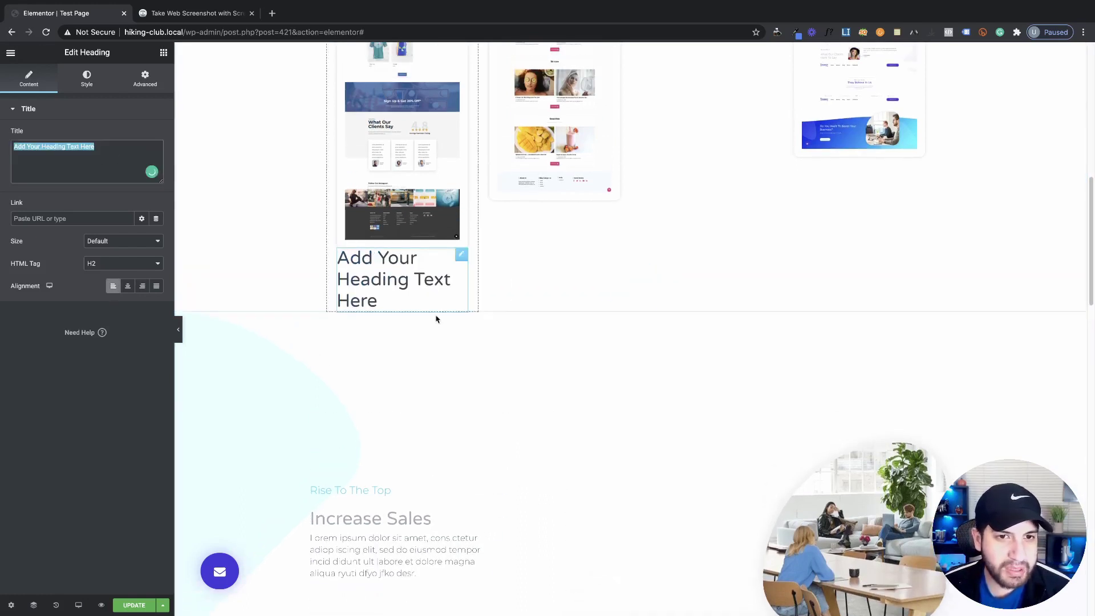
scroll(456, 337, up, 8)
scroll(452, 331, down, 4)
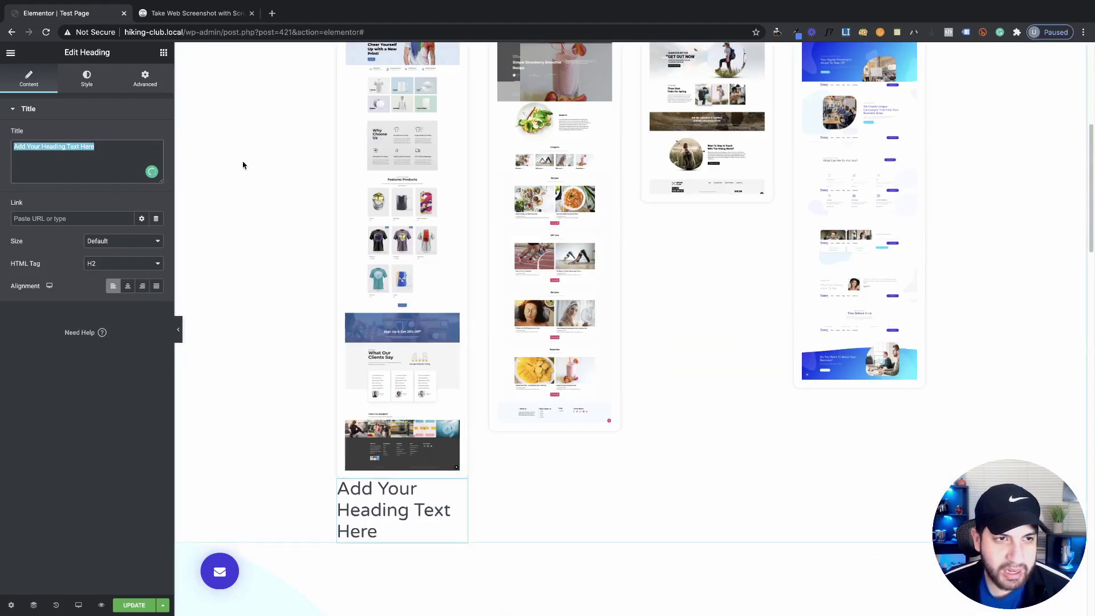
Step: Replace the placeholder heading text with 'T-Shirt Site'
key(BackSpace)
text(Eco)
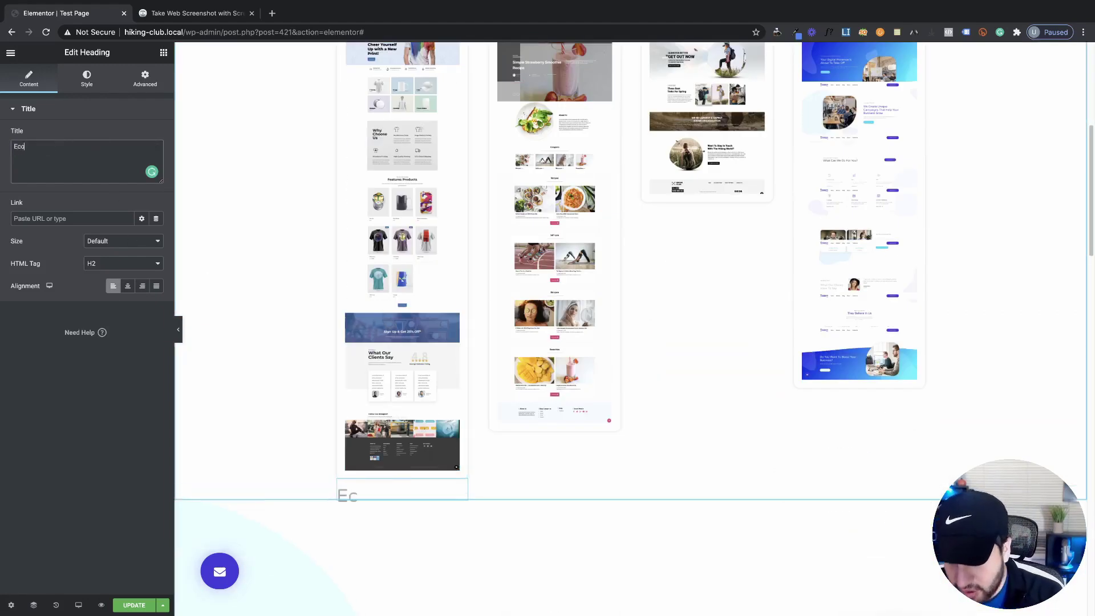
key(BackSpace)
key(BackSpace)
text(T-shirt Site)
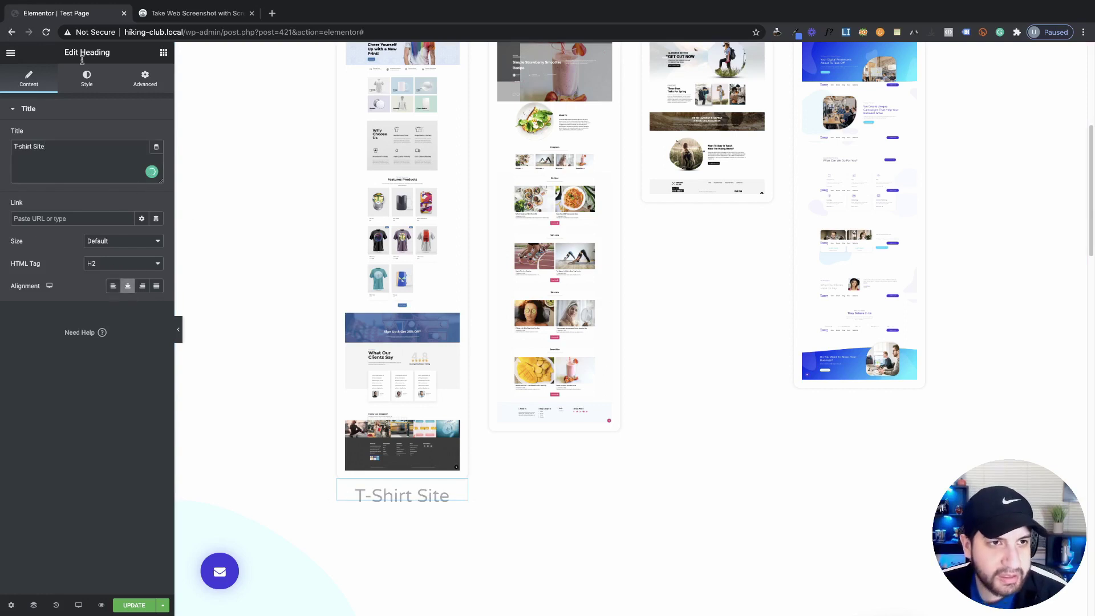
Step: Disable the heading's scrolling effects and set its top padding to 15px
click(86, 79)
click(145, 80)
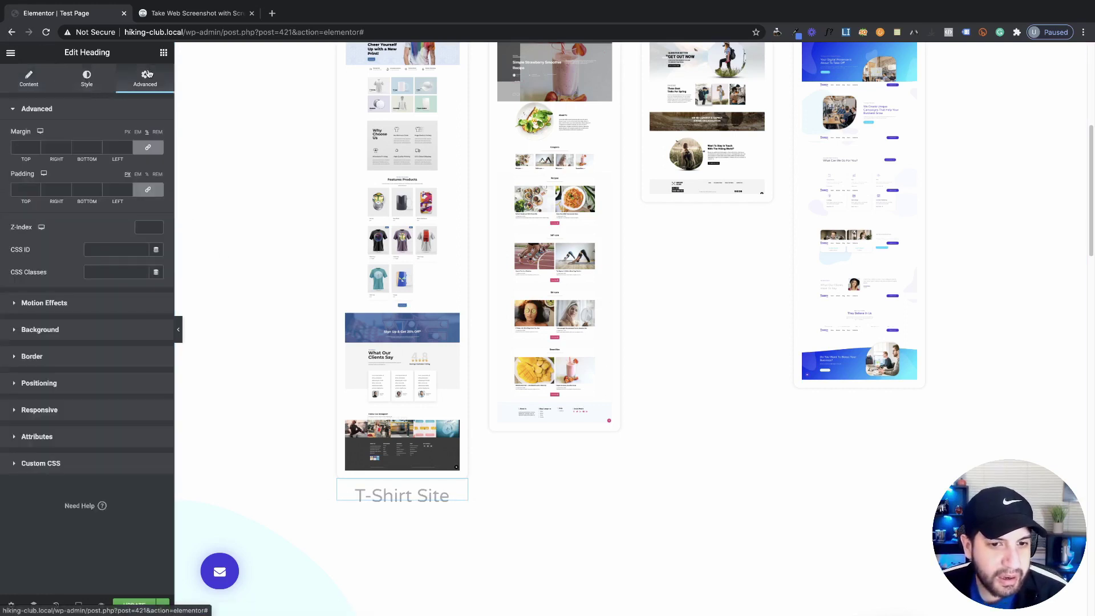
click(84, 308)
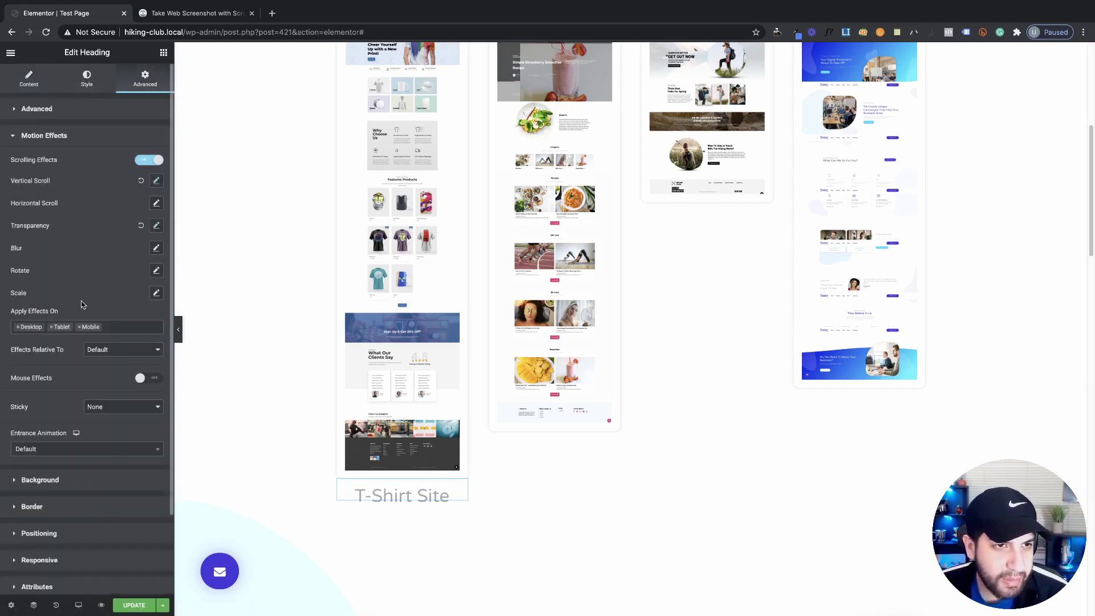
click(150, 163)
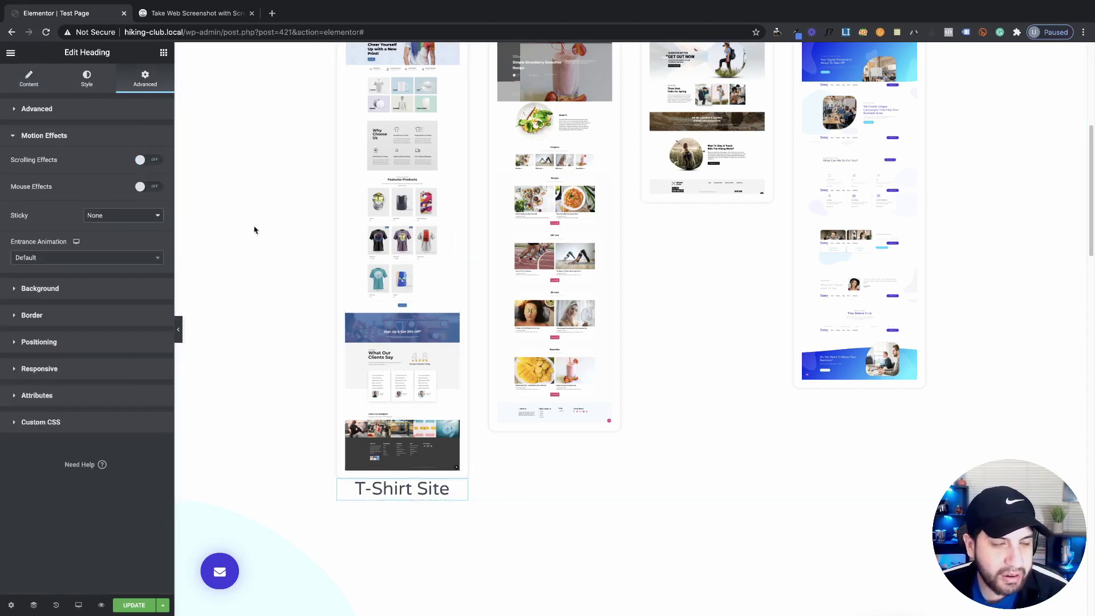
scroll(393, 435, down, 2)
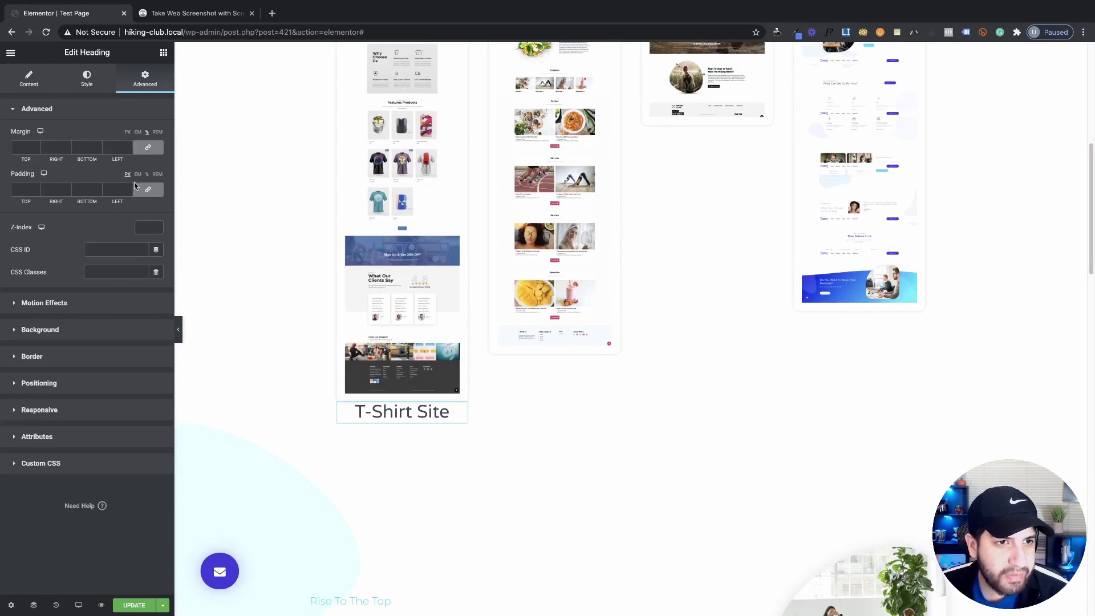
click(148, 189)
click(35, 188)
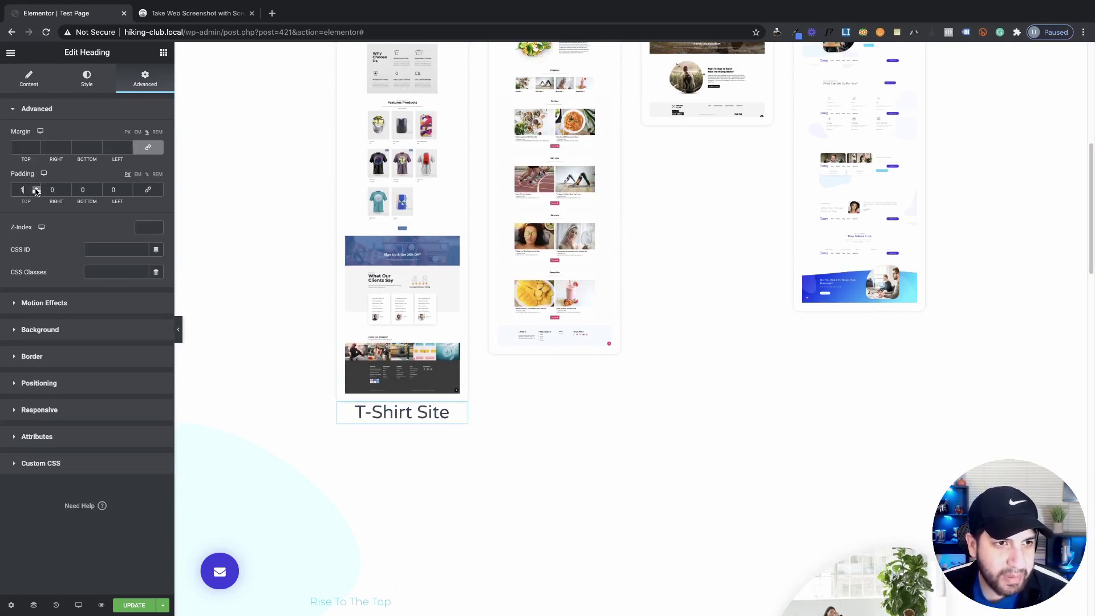
click(35, 189)
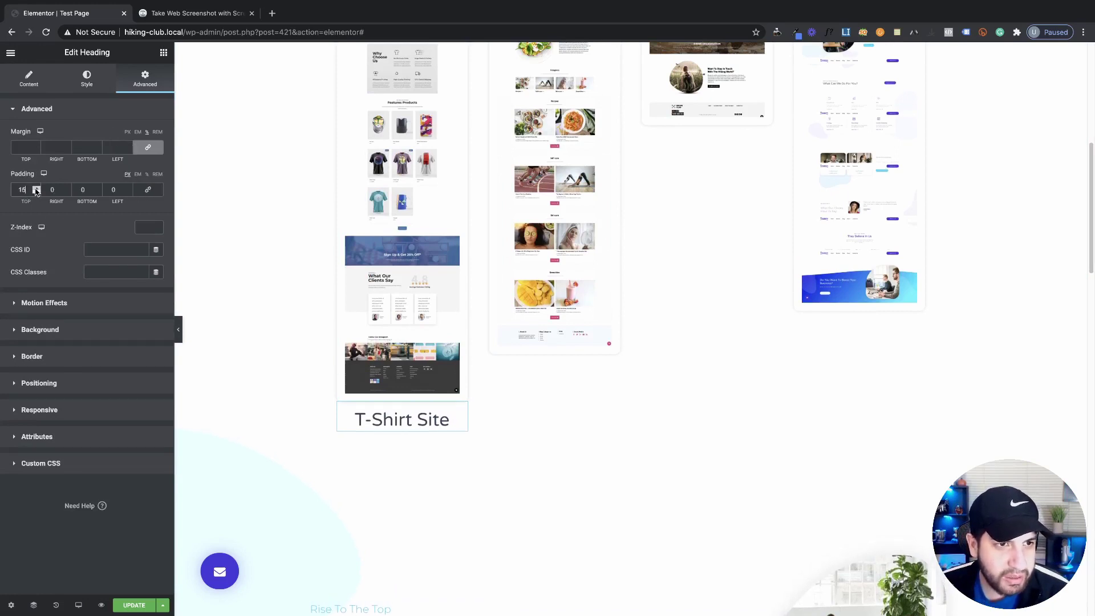
Step: Set the heading's typography size to 25px
click(87, 79)
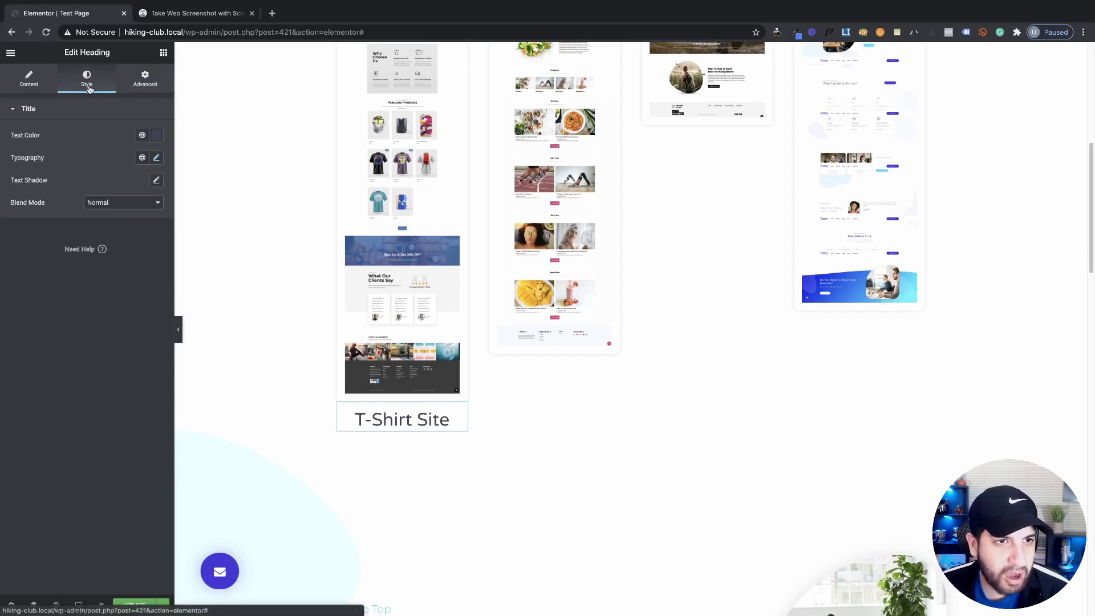
click(156, 158)
drag(43, 242, 31, 244)
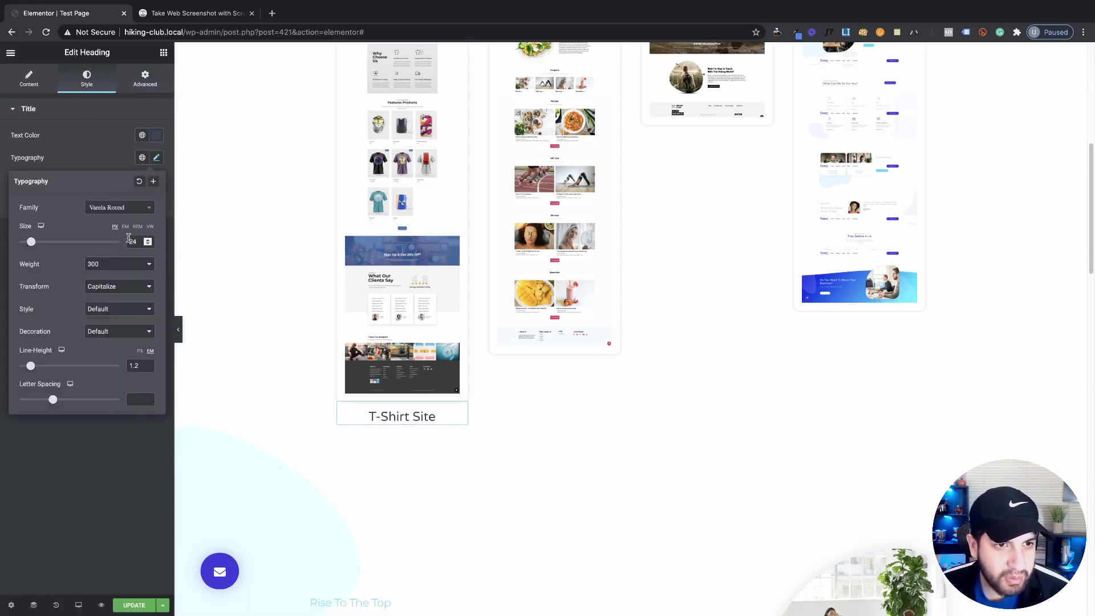
key(Up)
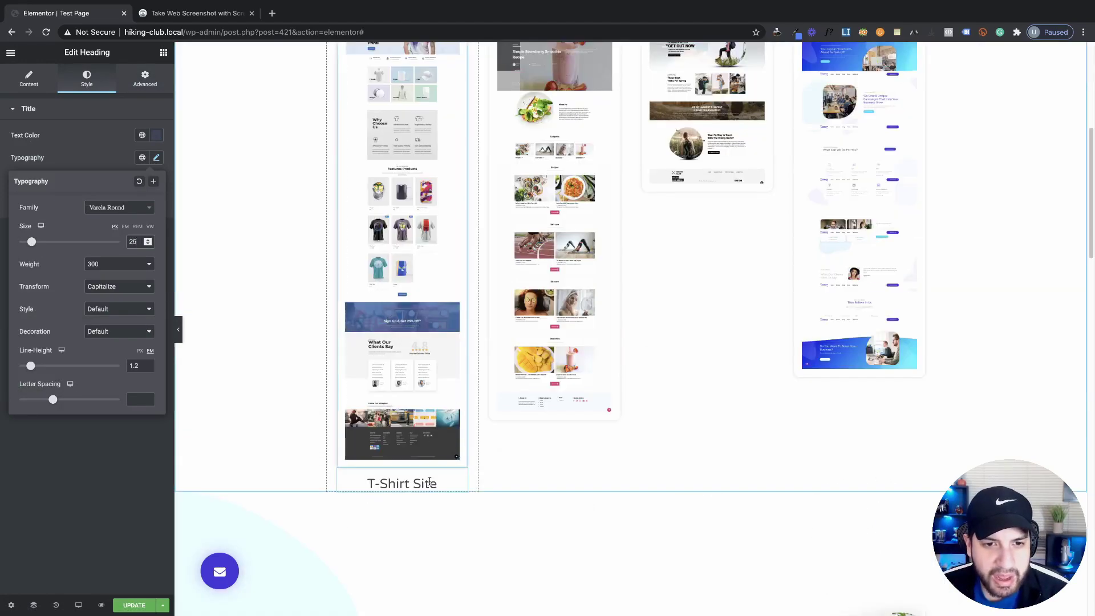
drag(429, 482, 376, 580)
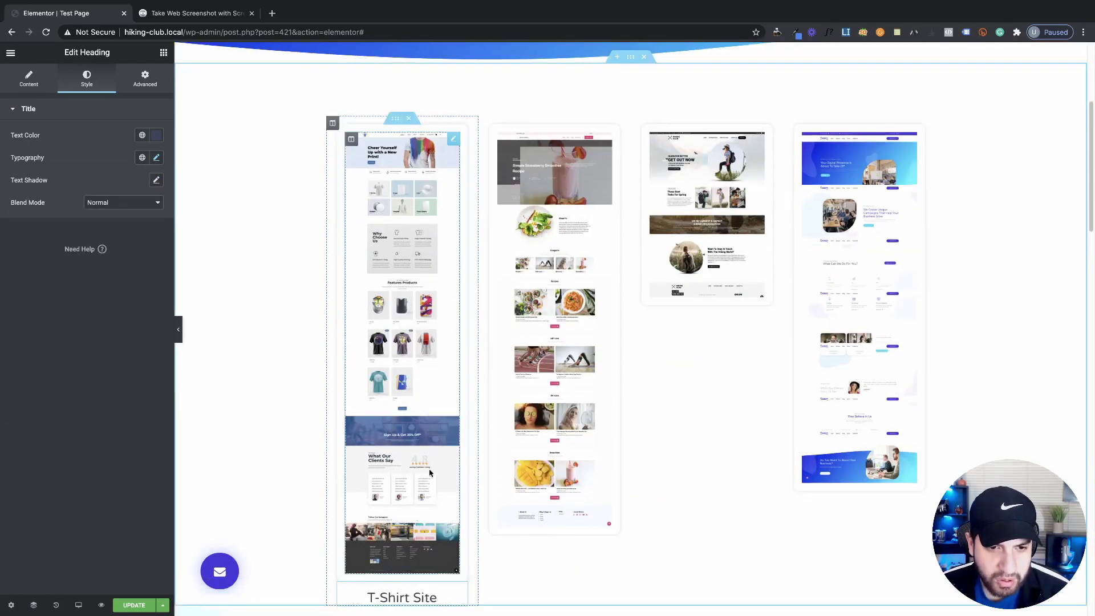
Step: Copy the T-Shirt Site heading into the second column and retitle it 'Blog Site'
scroll(518, 472, down, 3)
scroll(454, 480, up, 3)
scroll(452, 475, down, 4)
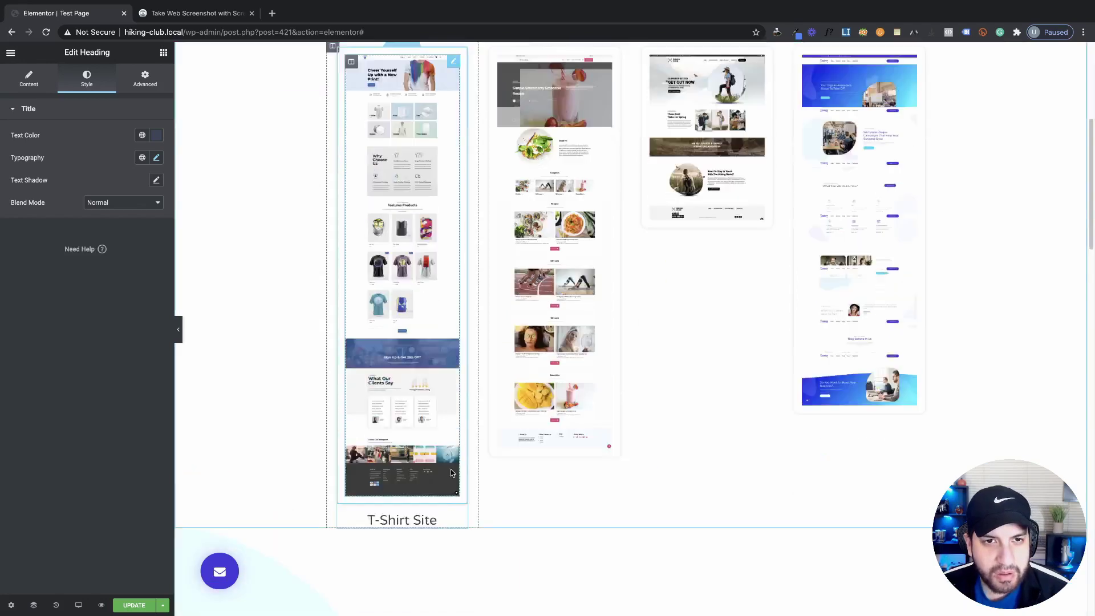
right_click(456, 411)
click(481, 457)
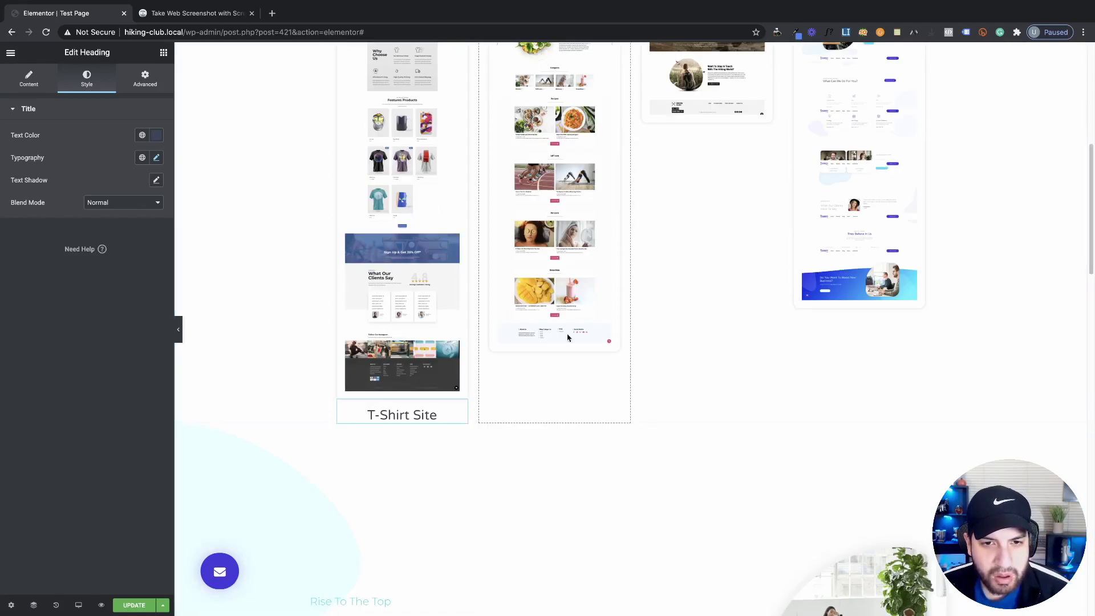
scroll(567, 335, up, 6)
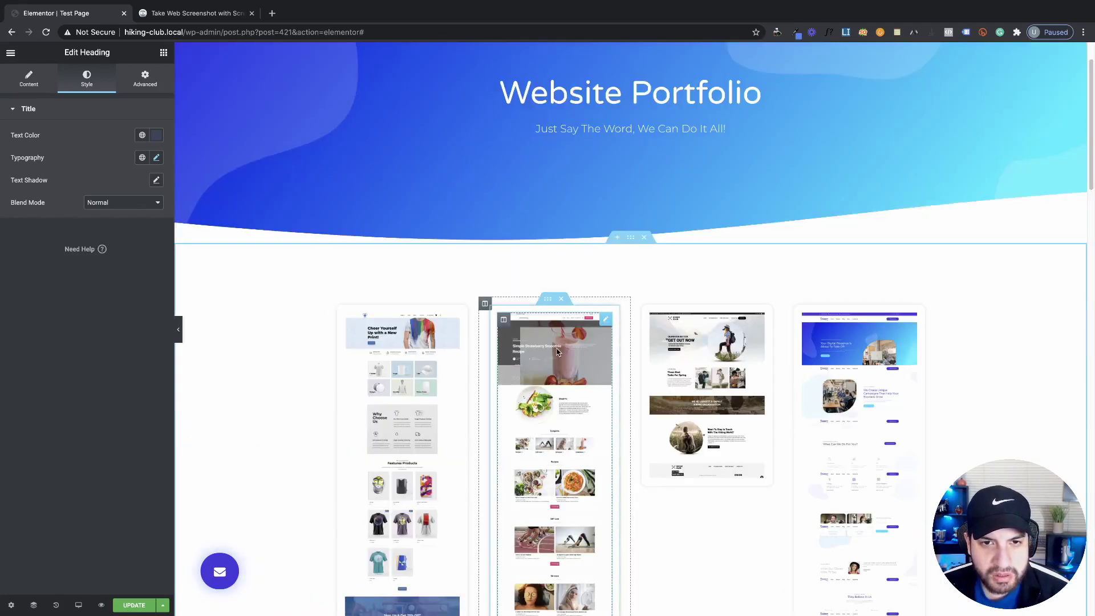
right_click(493, 305)
click(515, 383)
scroll(551, 420, down, 4)
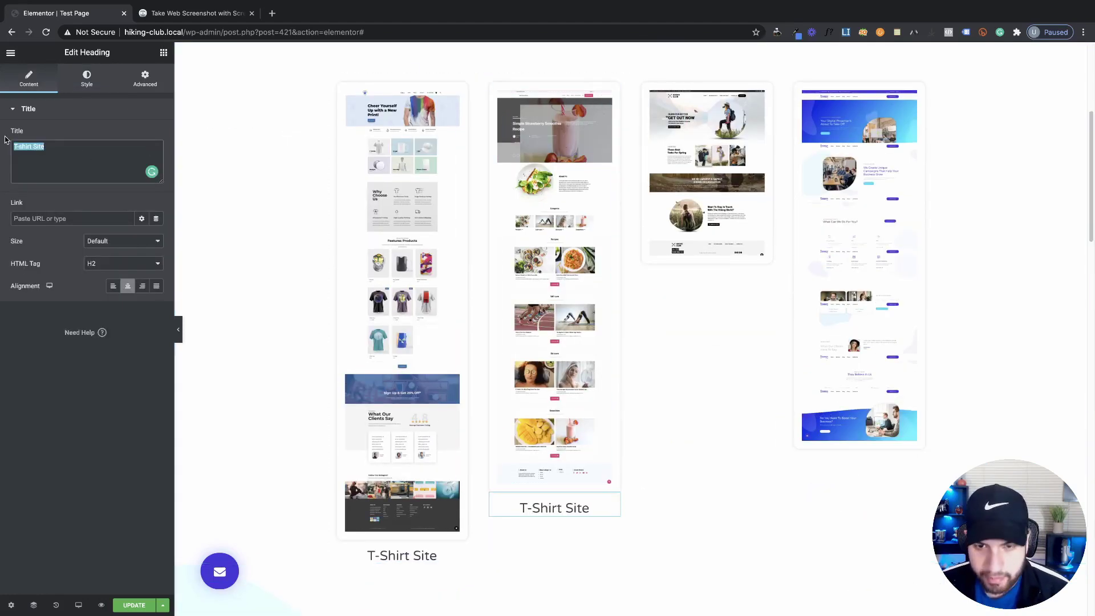
text(Blog)
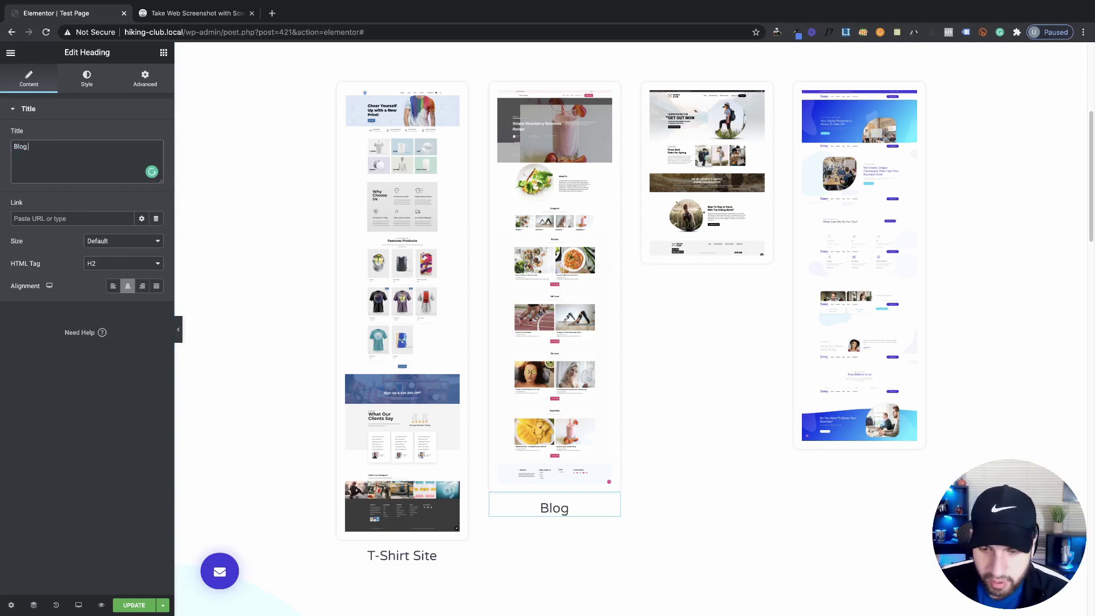
text( Site)
Step: Paste the heading into the third column and retitle it 'Hiking Club'
scroll(364, 60, up, 3)
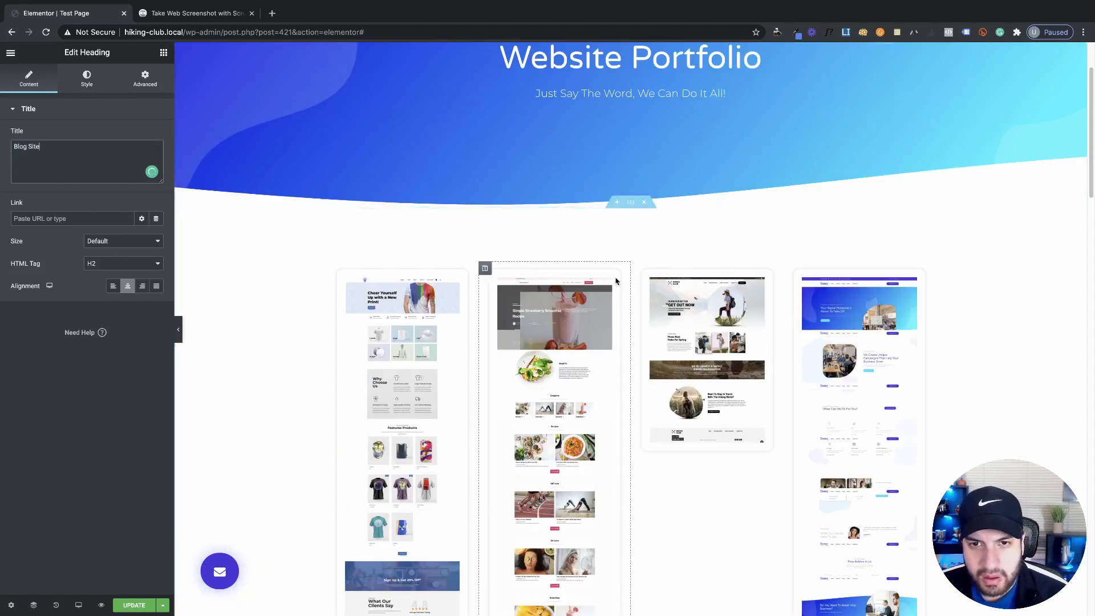
right_click(638, 266)
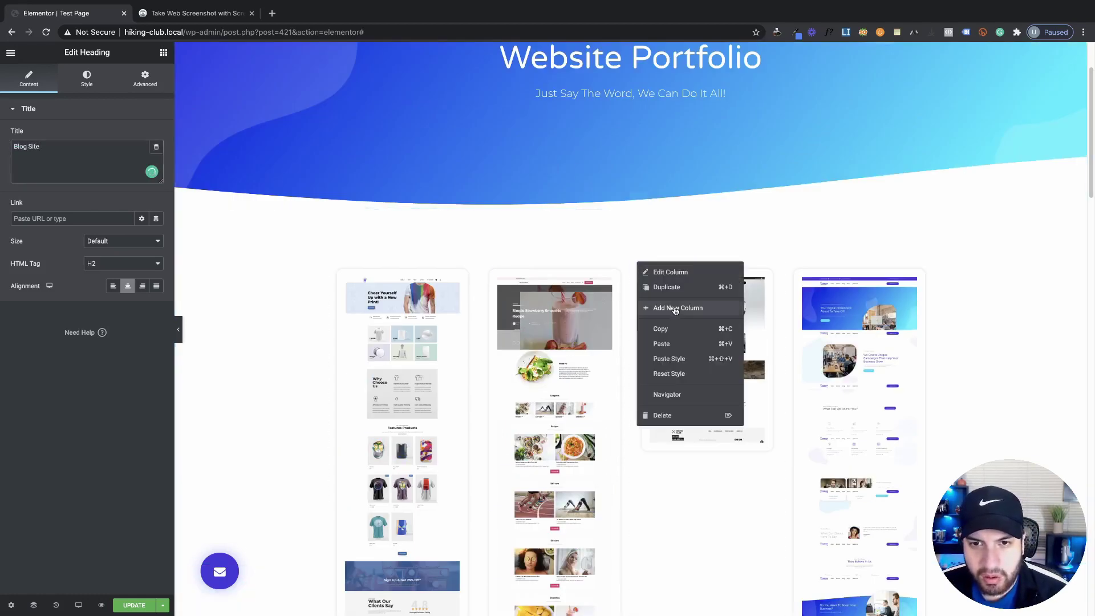
click(679, 342)
click(71, 166)
key(super+a)
key(BackSpace)
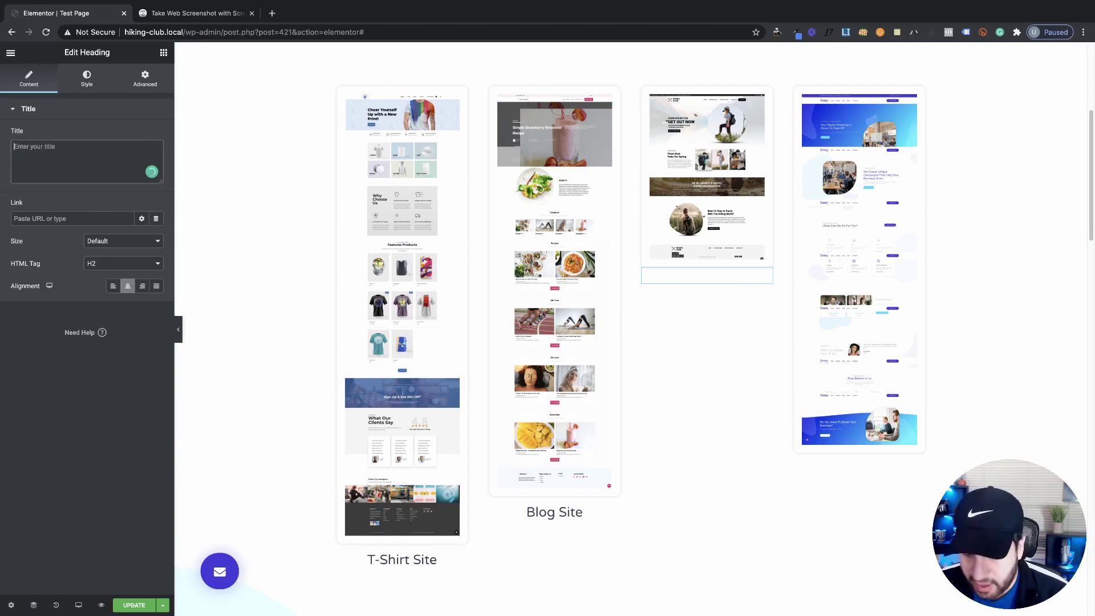
text(Hiking C)
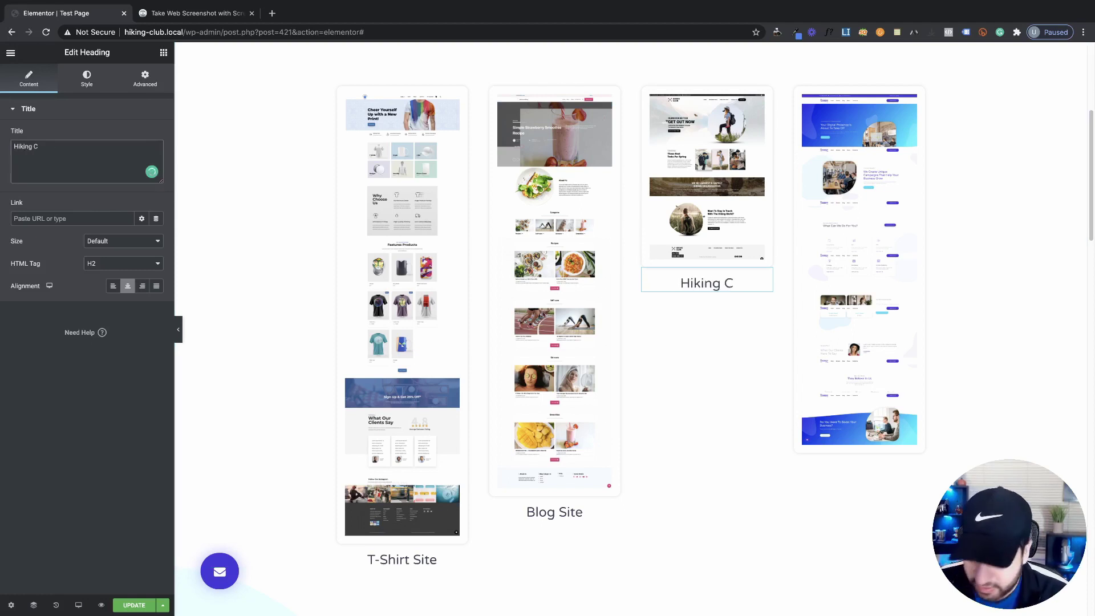
text(lub)
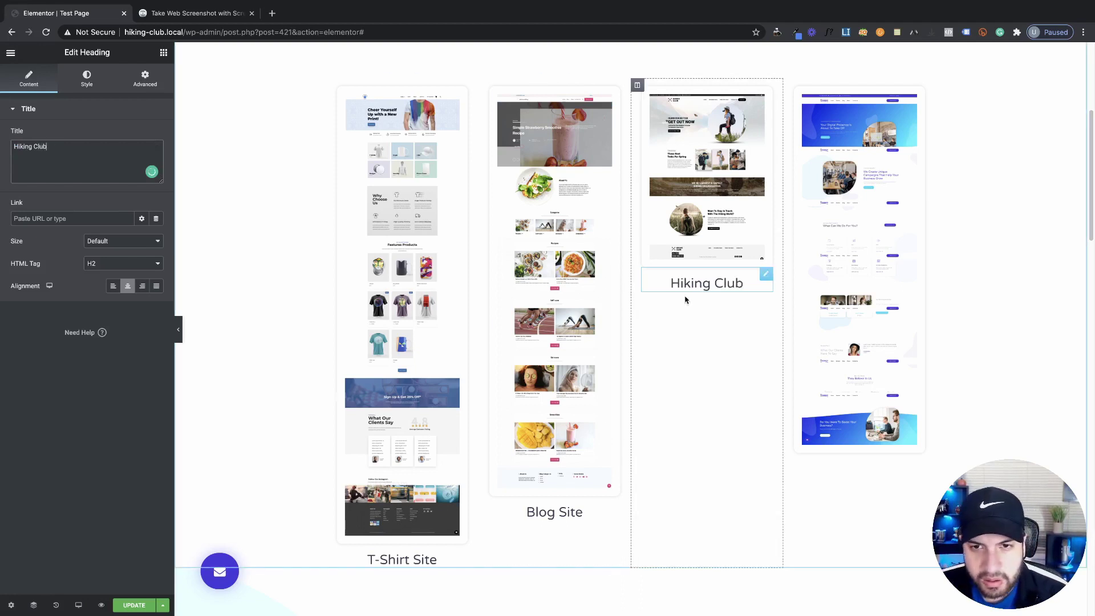
Step: Paste the heading into the fourth column and retitle it 'Marketing Site'
right_click(792, 87)
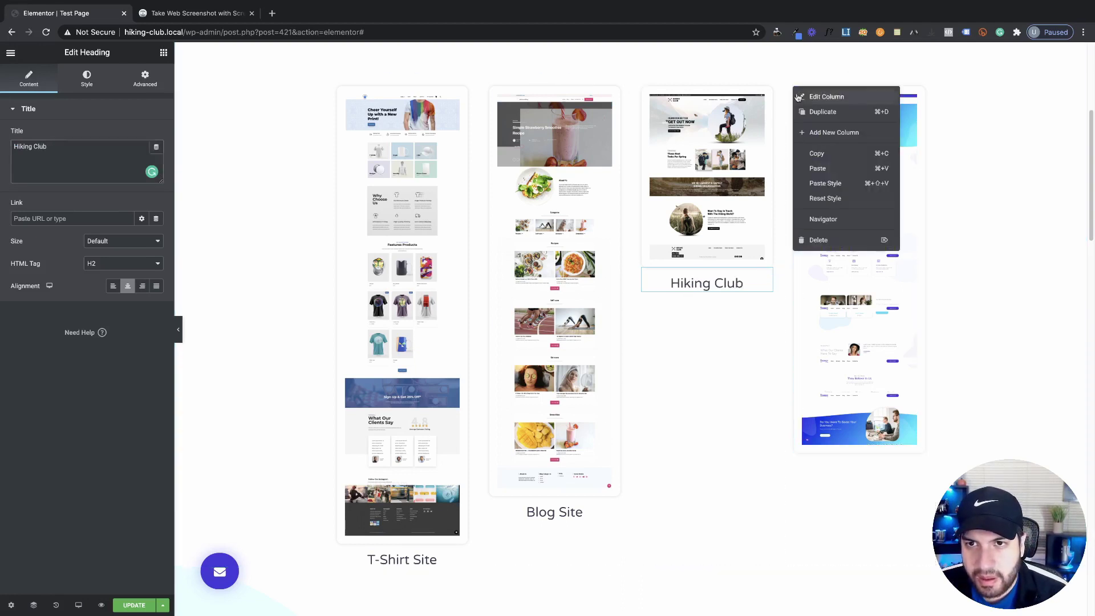
click(817, 169)
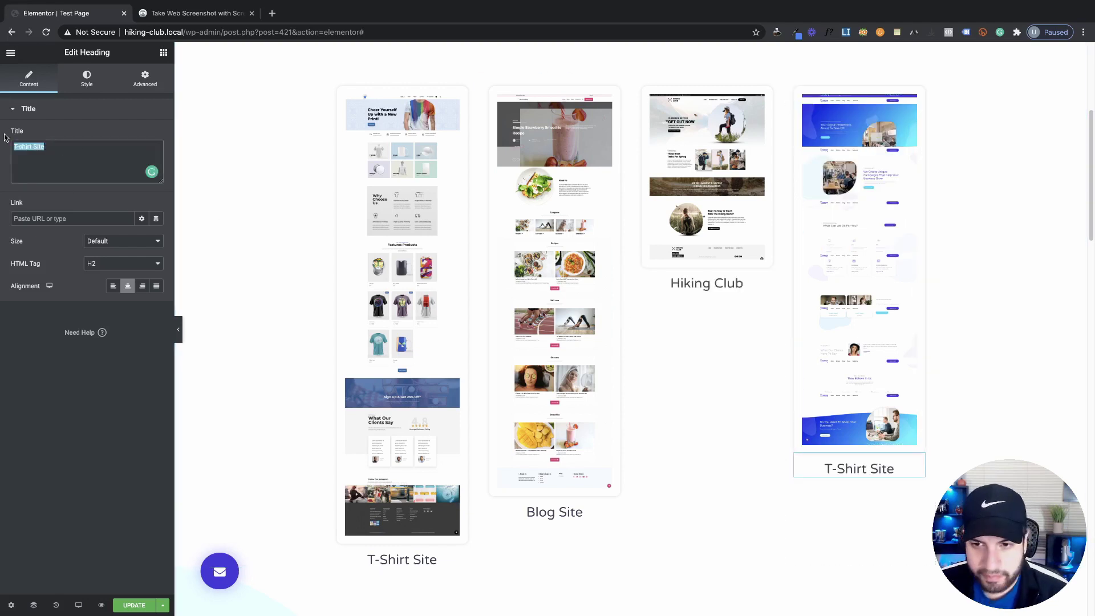
key(BackSpace)
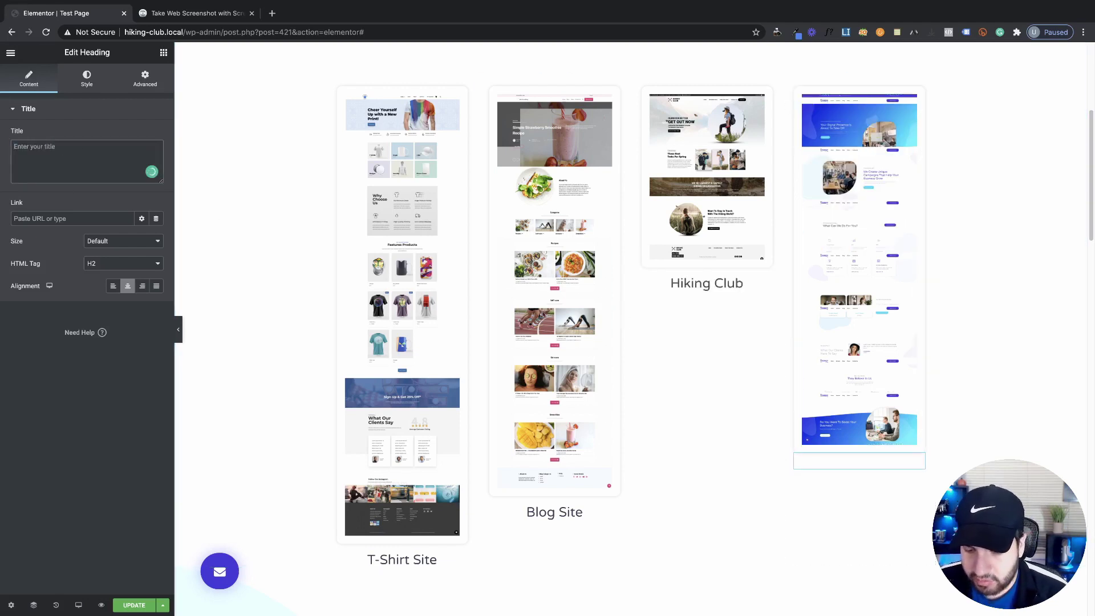
text(Market)
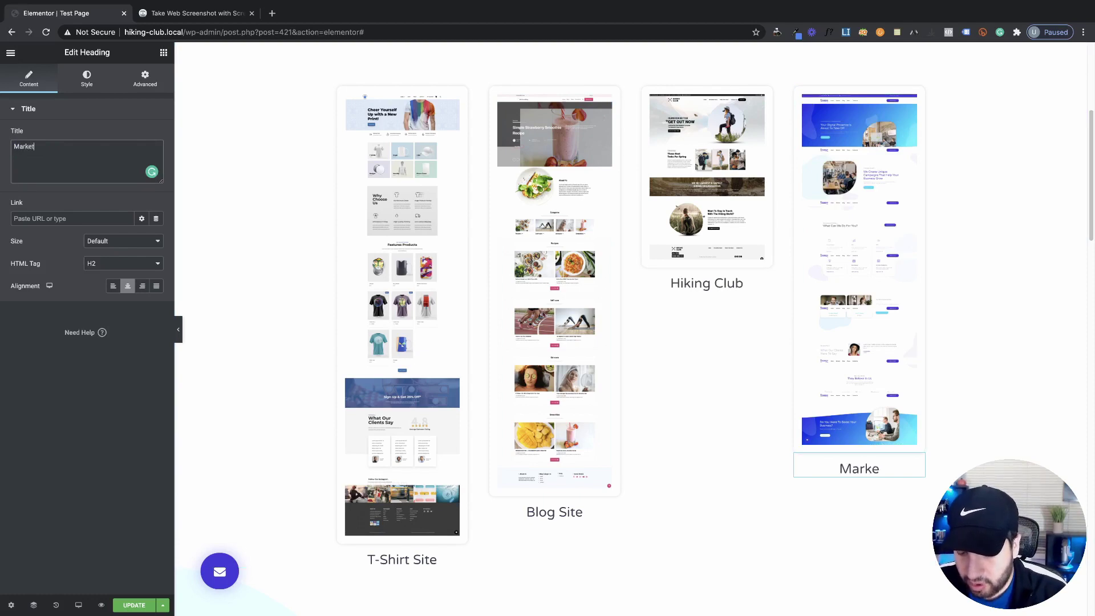
text(ing Site)
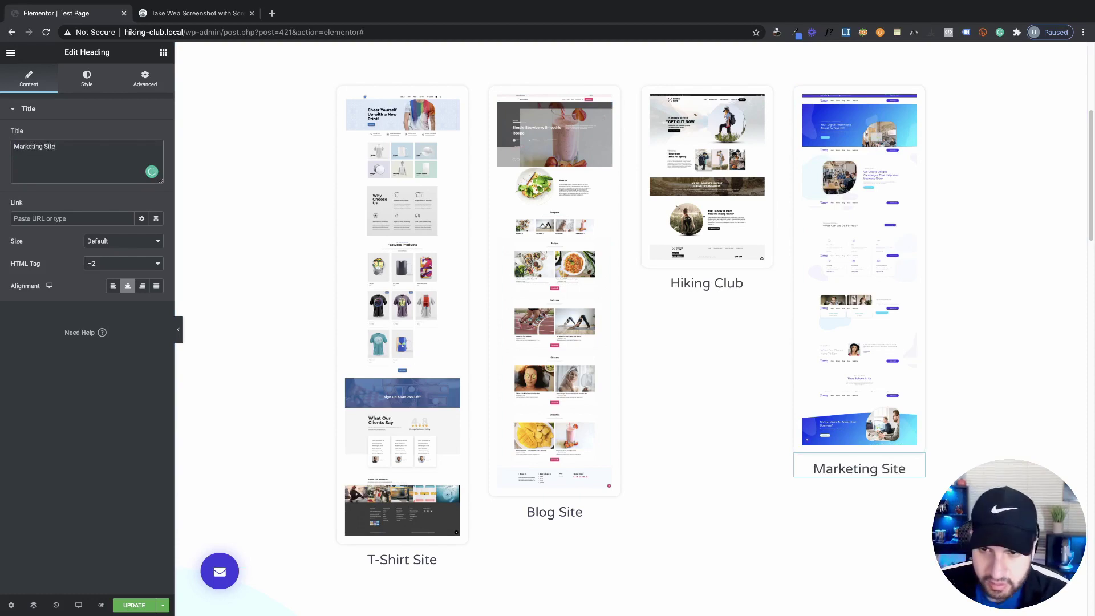
Step: Save the page with UPDATE and open its preview in a new tab
scroll(640, 370, down, 2)
scroll(753, 445, up, 3)
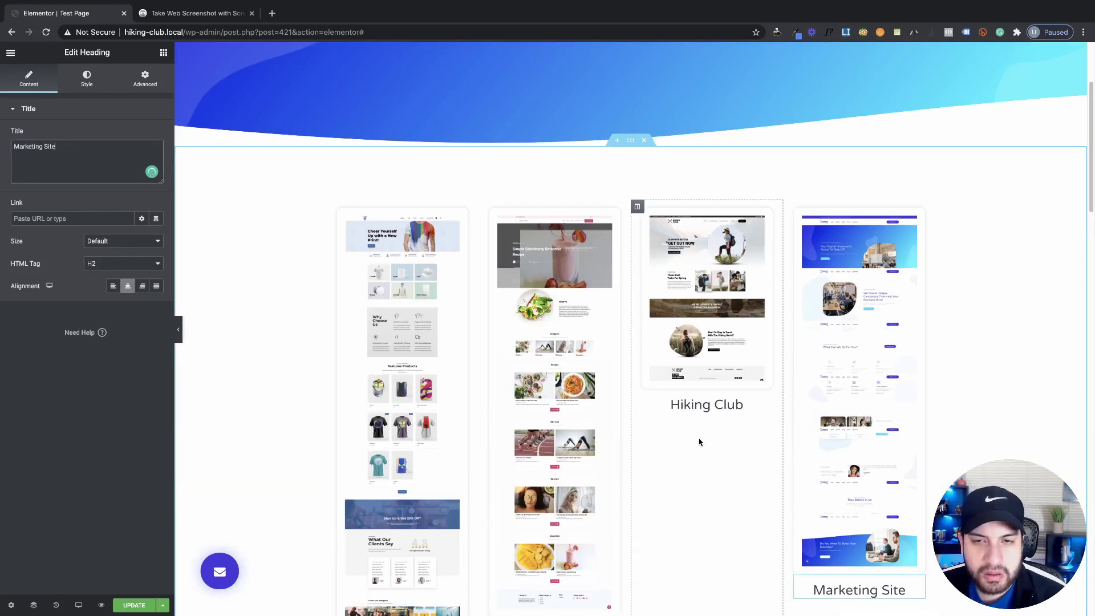
scroll(699, 443, down, 4)
scroll(727, 458, up, 5)
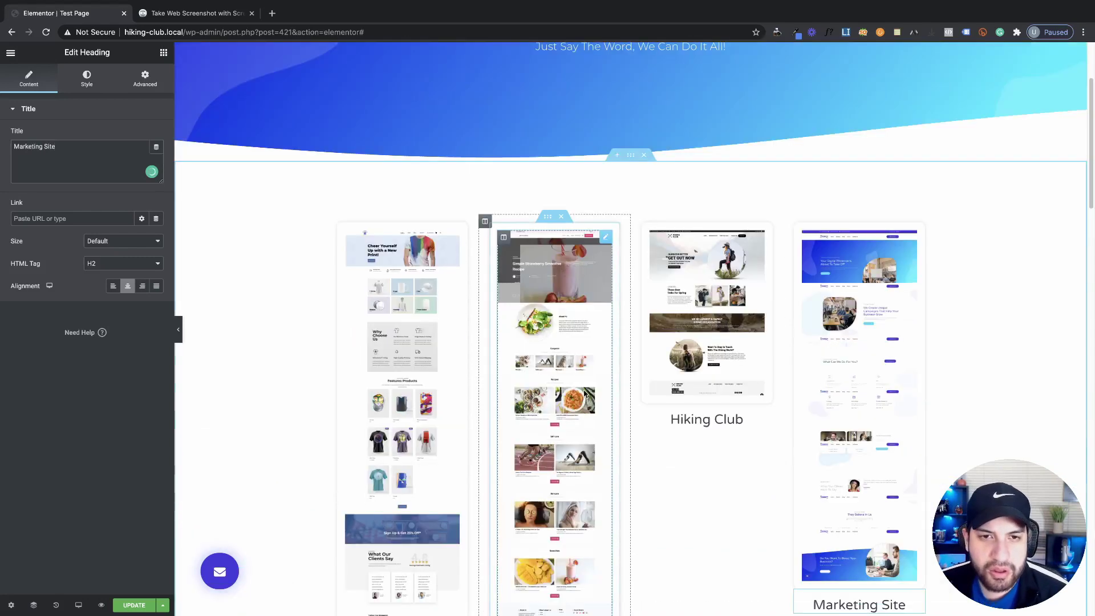
scroll(416, 337, down, 2)
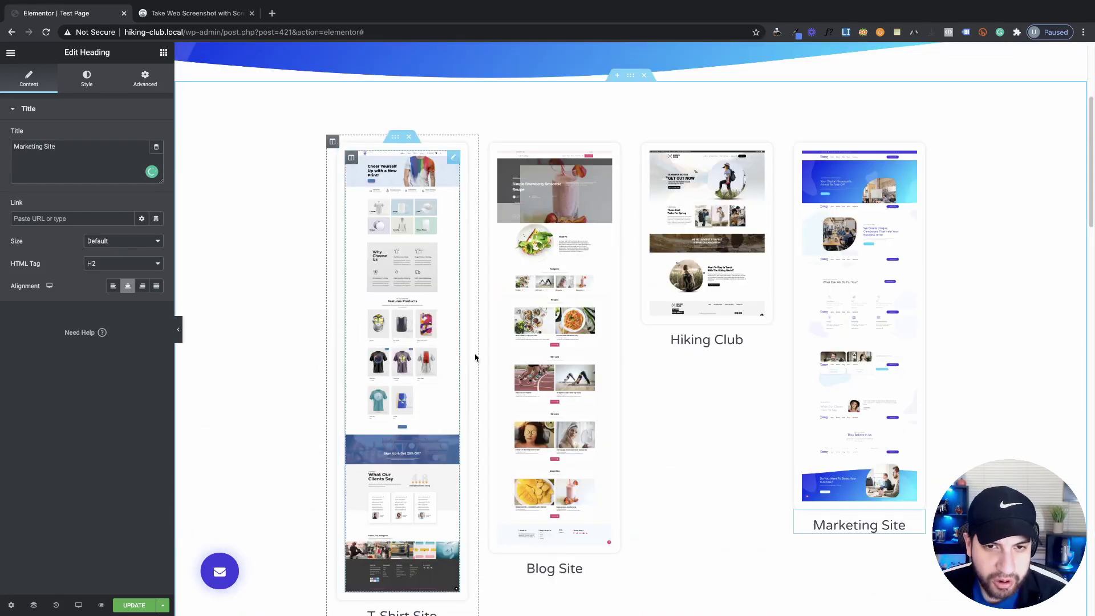
scroll(856, 354, down, 2)
scroll(777, 394, up, 2)
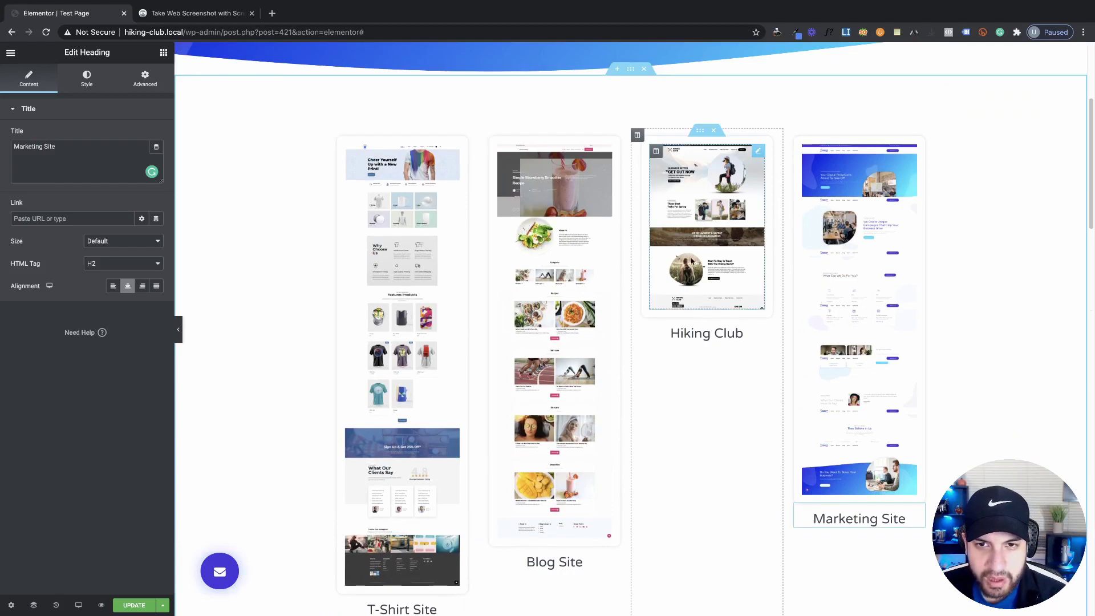
scroll(759, 298, down, 2)
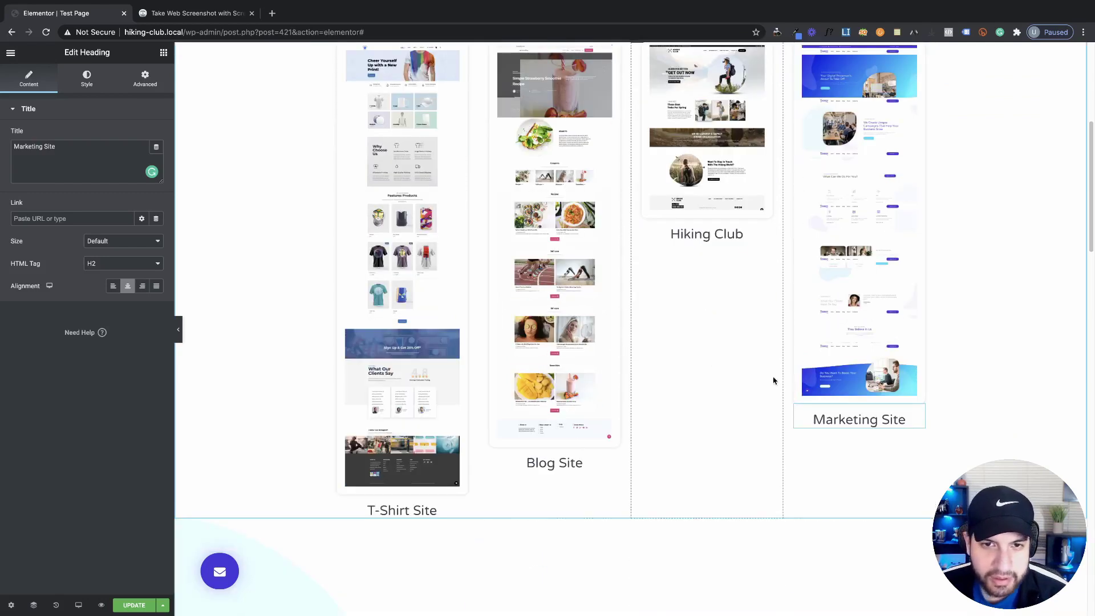
scroll(772, 378, down, 2)
scroll(669, 349, up, 1)
scroll(670, 348, up, 2)
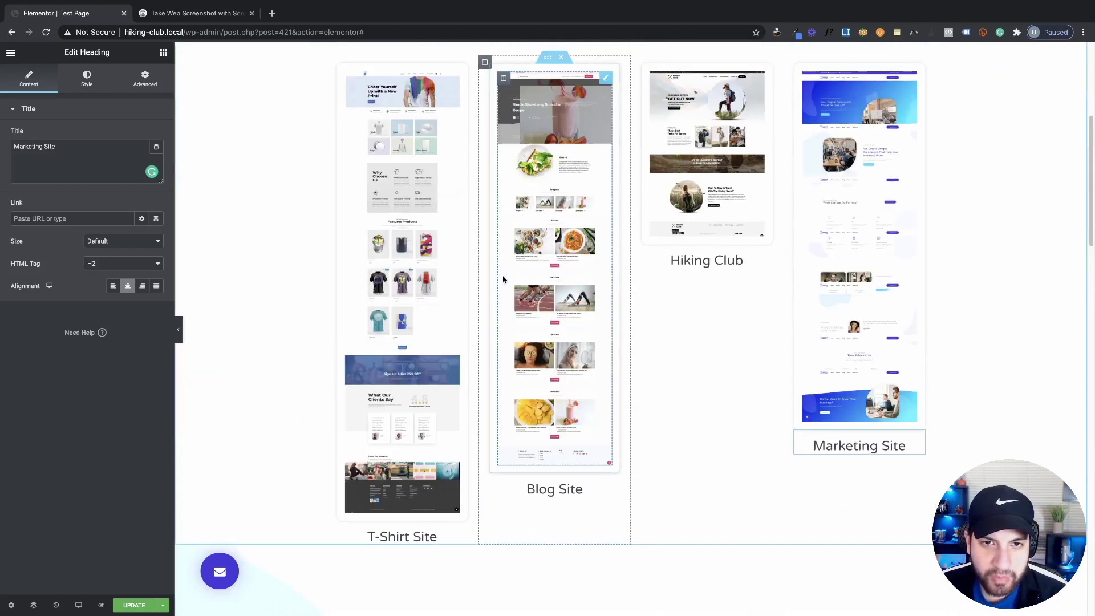
scroll(502, 280, up, 2)
scroll(689, 334, down, 2)
scroll(689, 333, down, 1)
scroll(727, 338, up, 2)
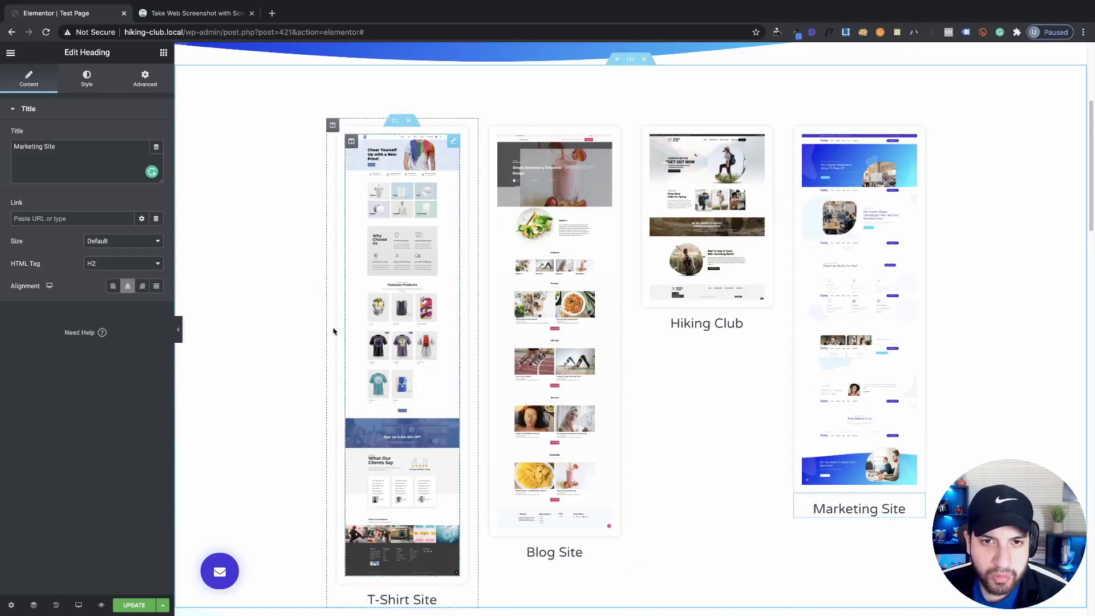
click(137, 607)
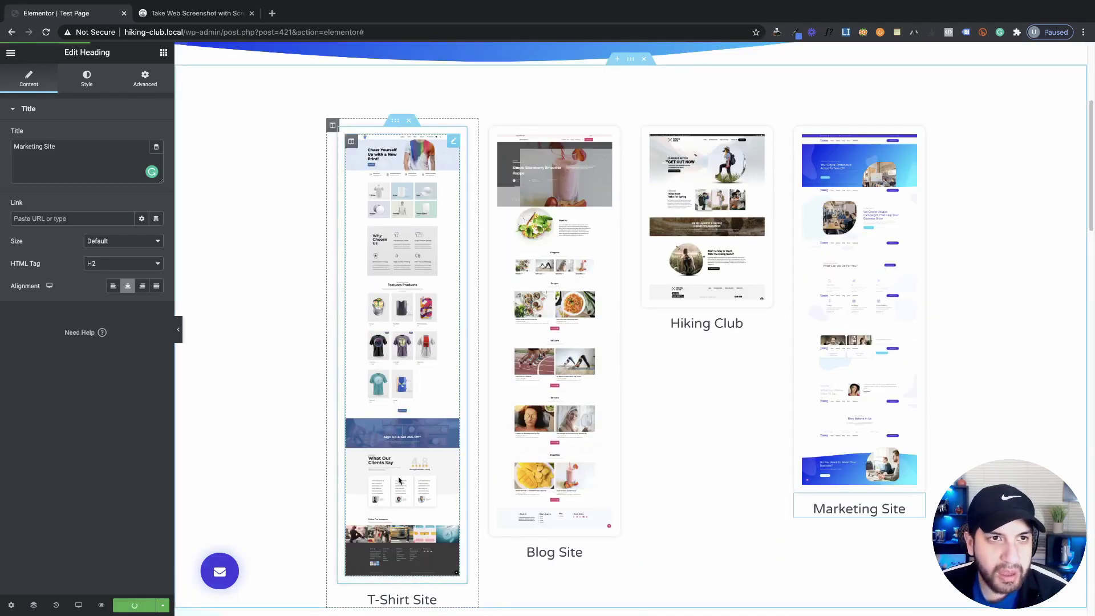
click(101, 605)
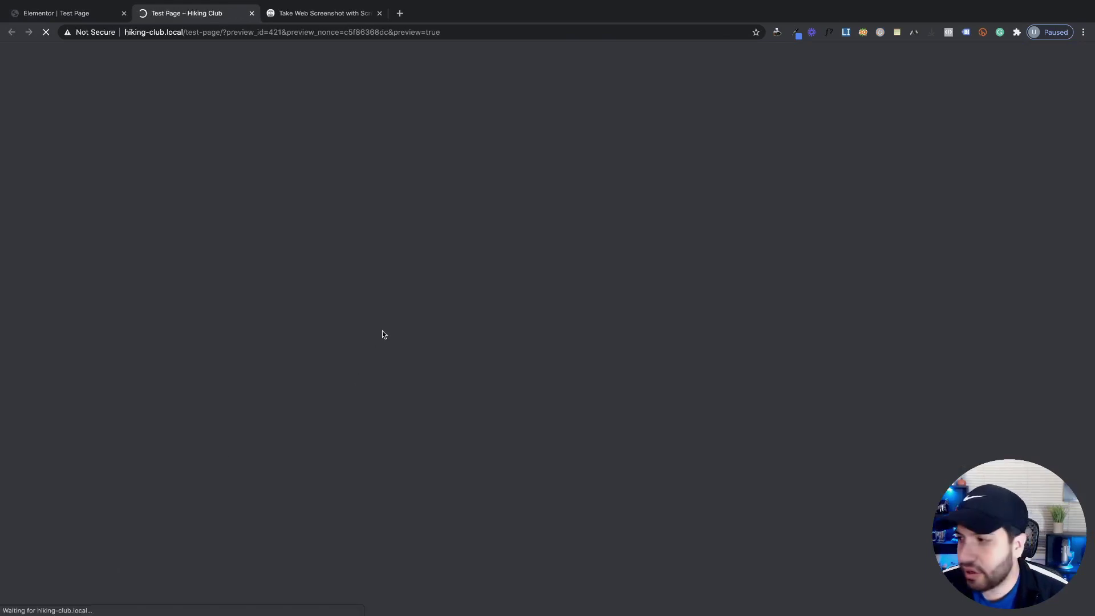
Step: Scroll the live preview to the four captioned cards, then return to the Elementor tab
scroll(382, 333, down, 5)
scroll(593, 320, down, 2)
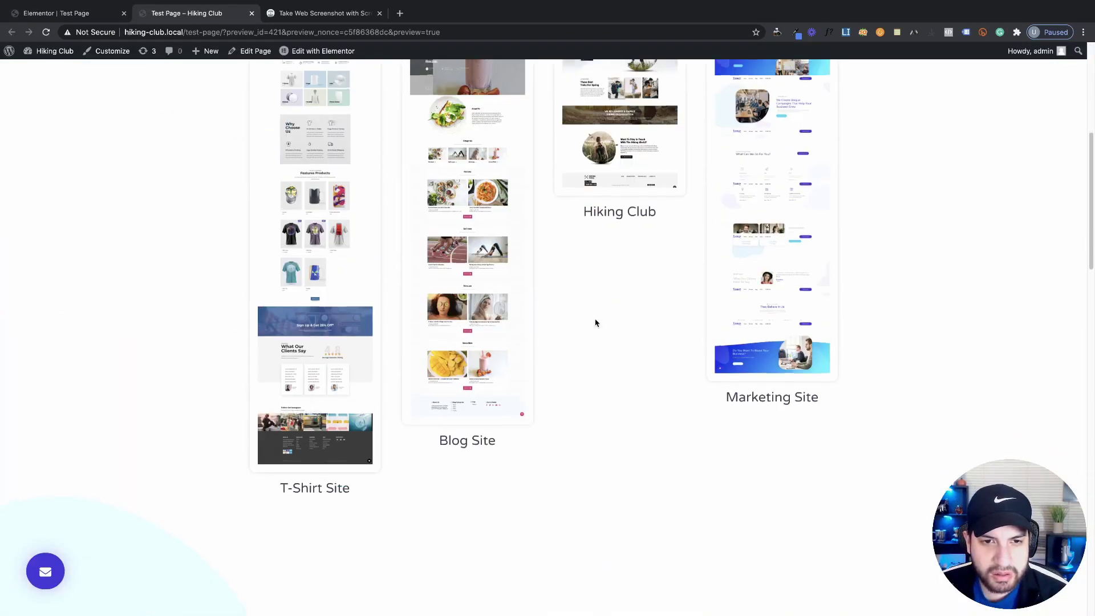
scroll(594, 320, up, 2)
click(76, 14)
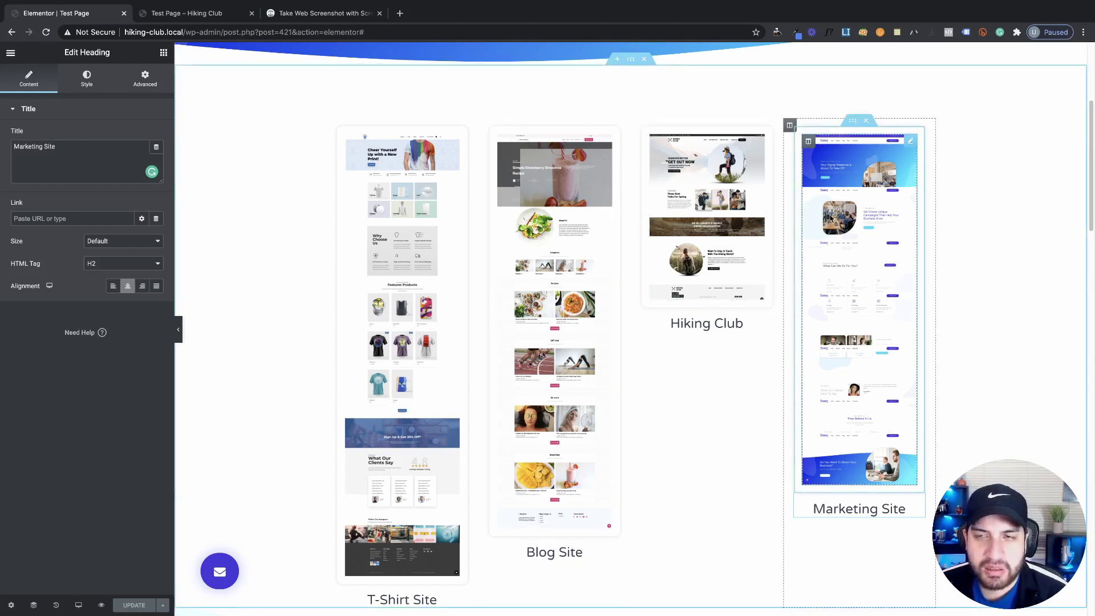
scroll(871, 211, down, 1)
scroll(871, 211, up, 1)
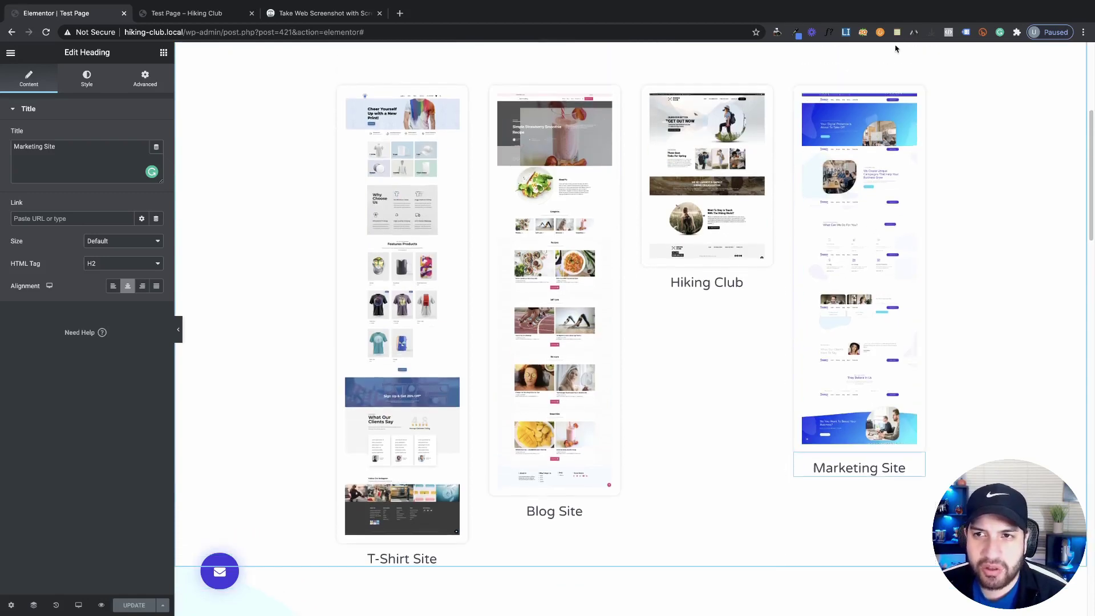
click(897, 33)
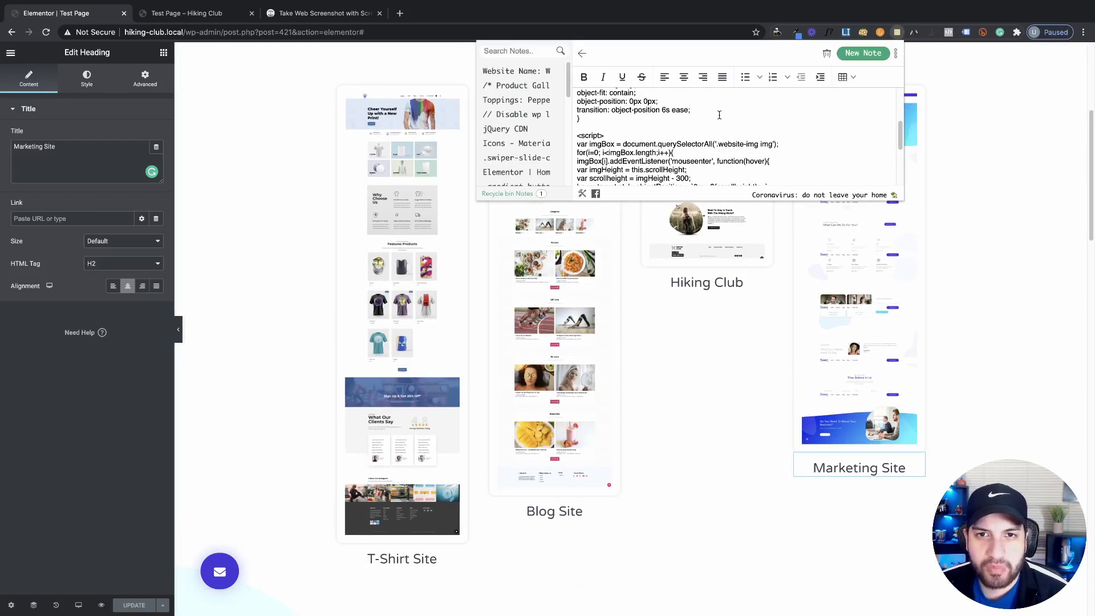
scroll(719, 114, up, 4)
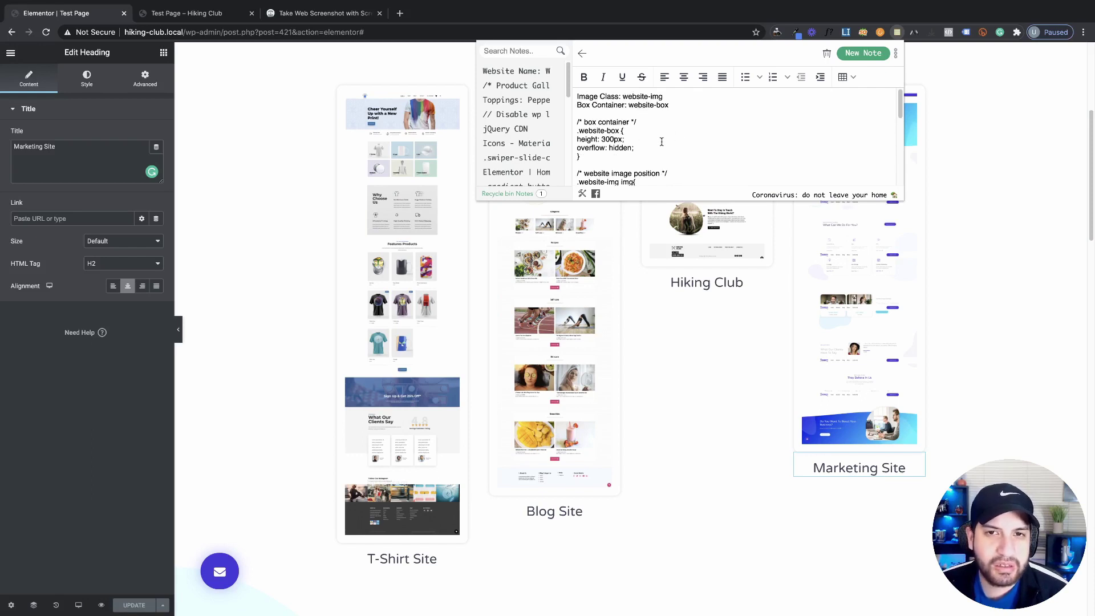
click(322, 187)
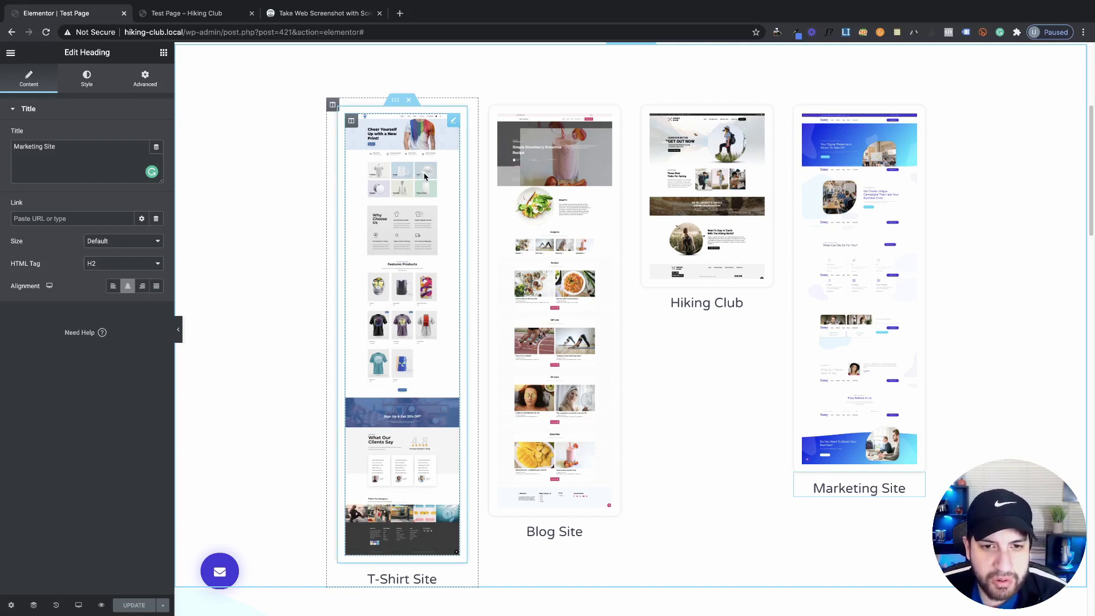
Step: Give the T-Shirt Site image the CSS class website-img, taken from the code notes
click(419, 210)
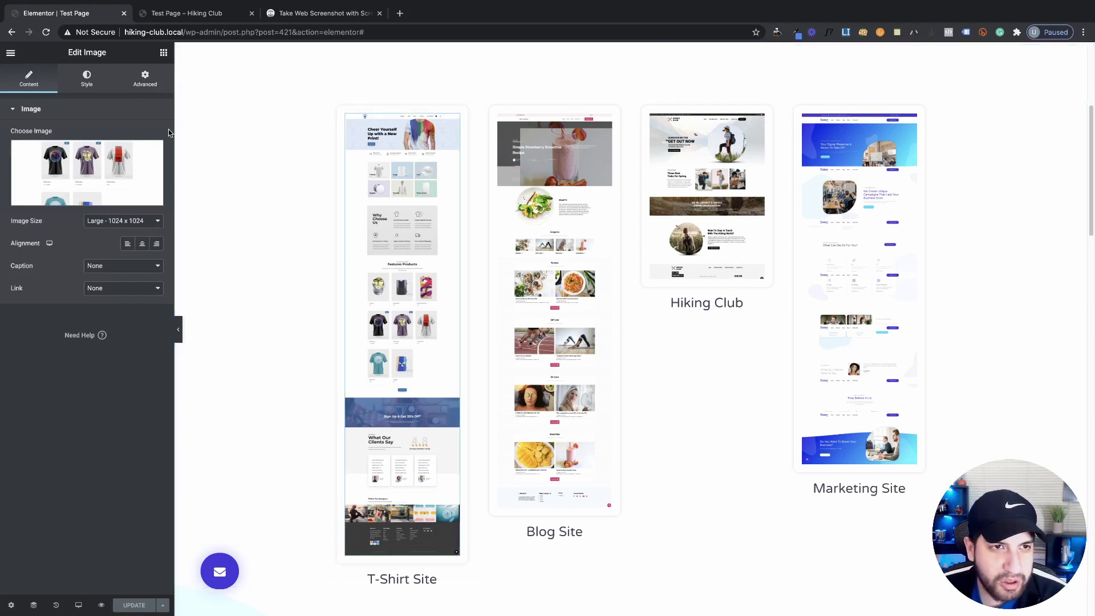
click(147, 84)
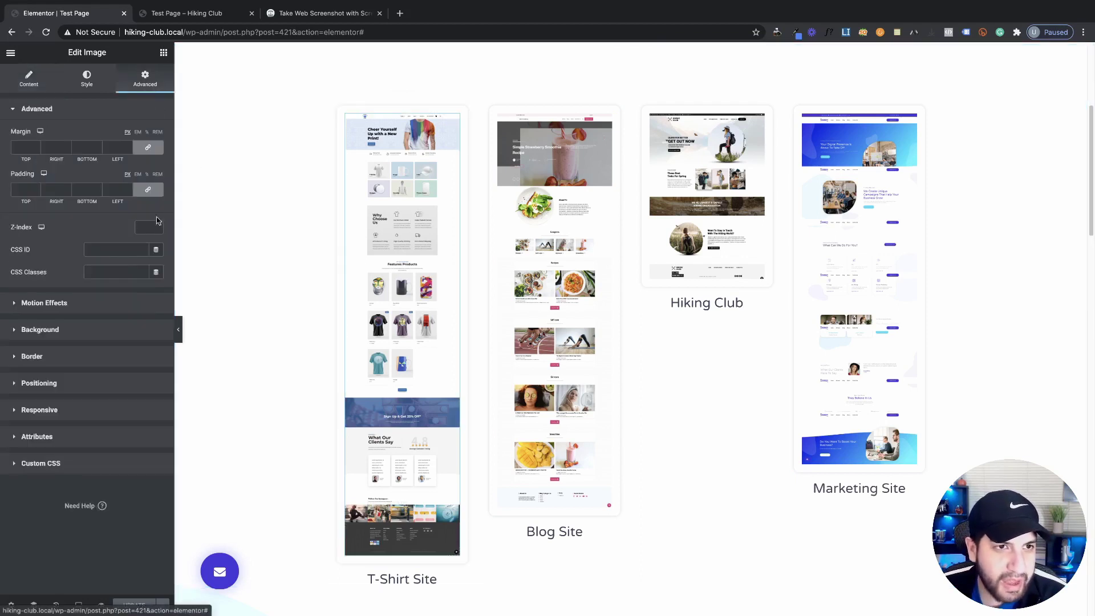
click(116, 272)
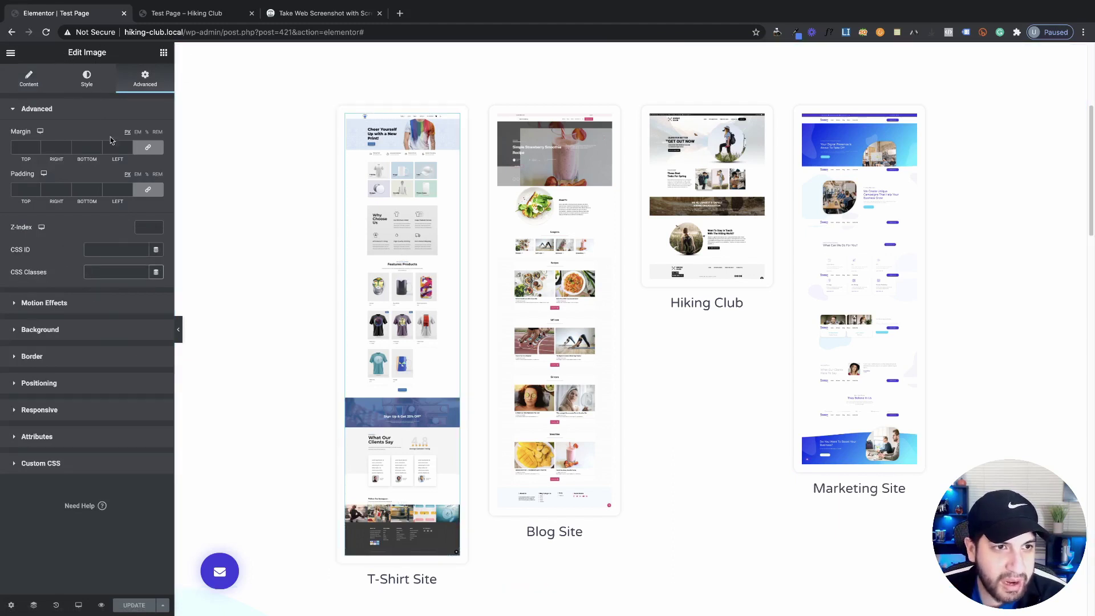
click(898, 33)
scroll(653, 139, up, 5)
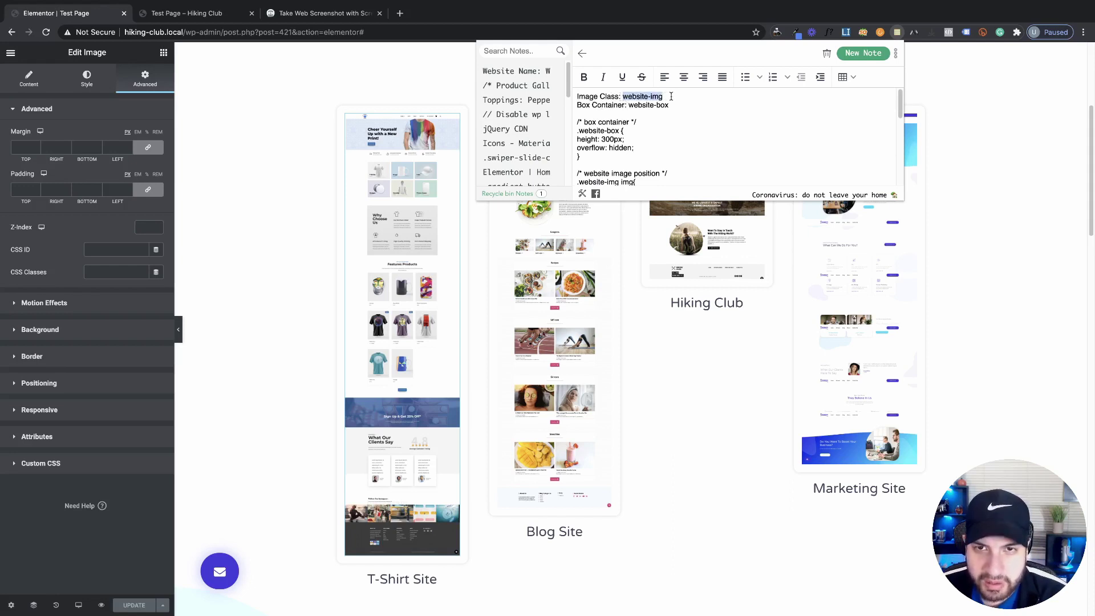
click(306, 244)
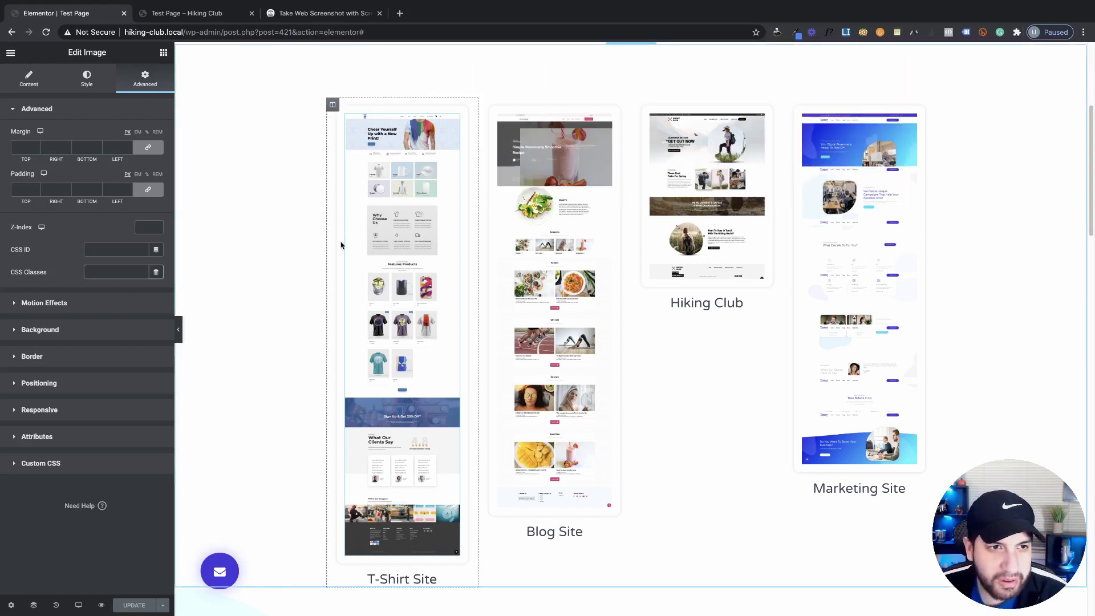
click(112, 270)
text(website-img)
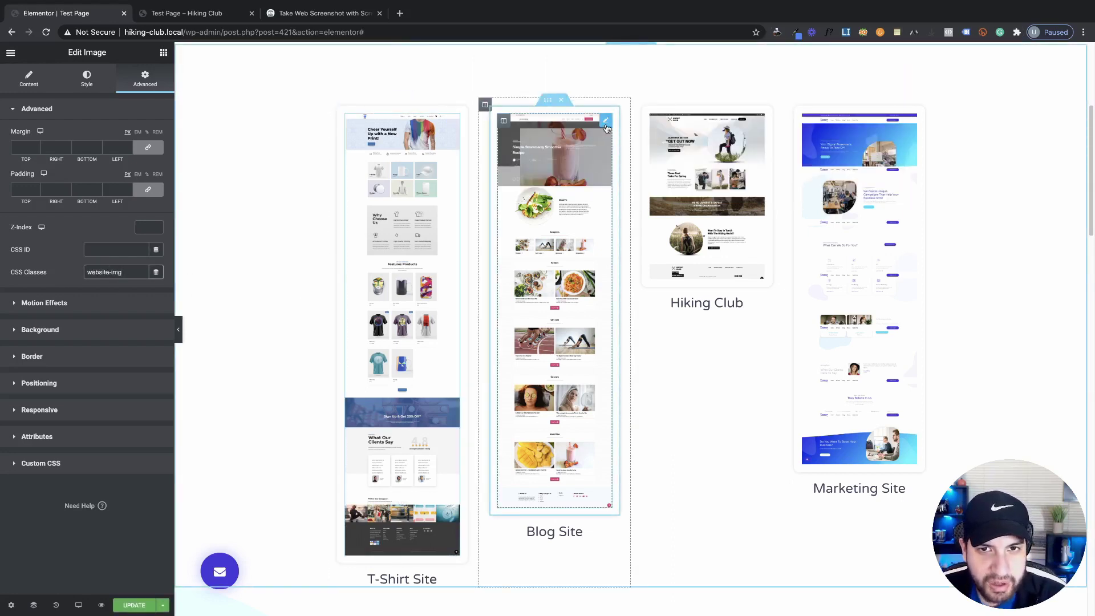
Step: Paste website-img into the CSS Classes of the Blog Site and Hiking Club images
click(605, 123)
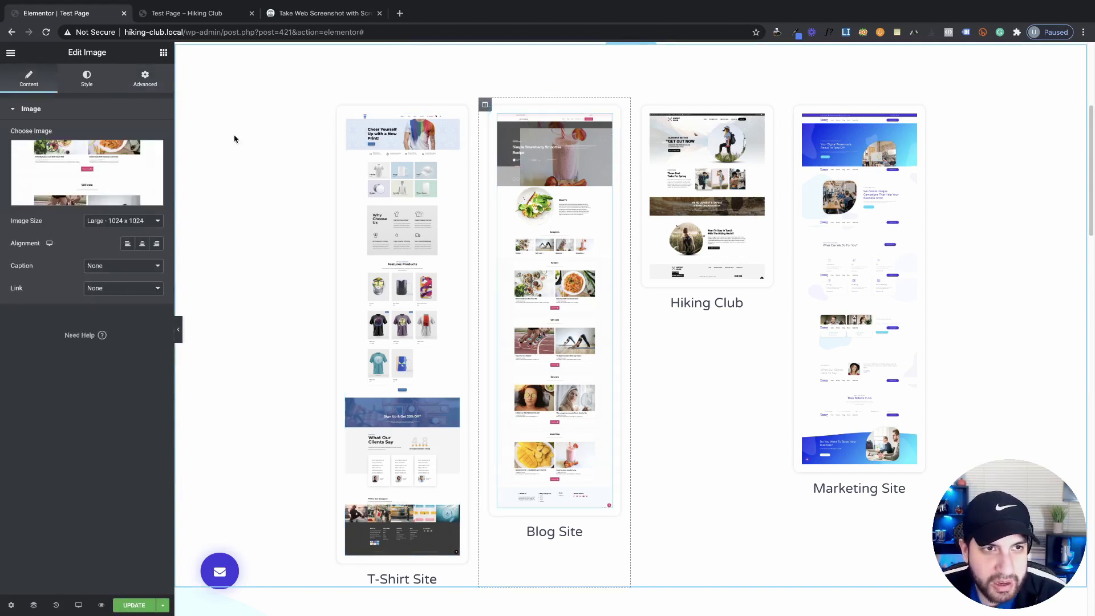
click(144, 83)
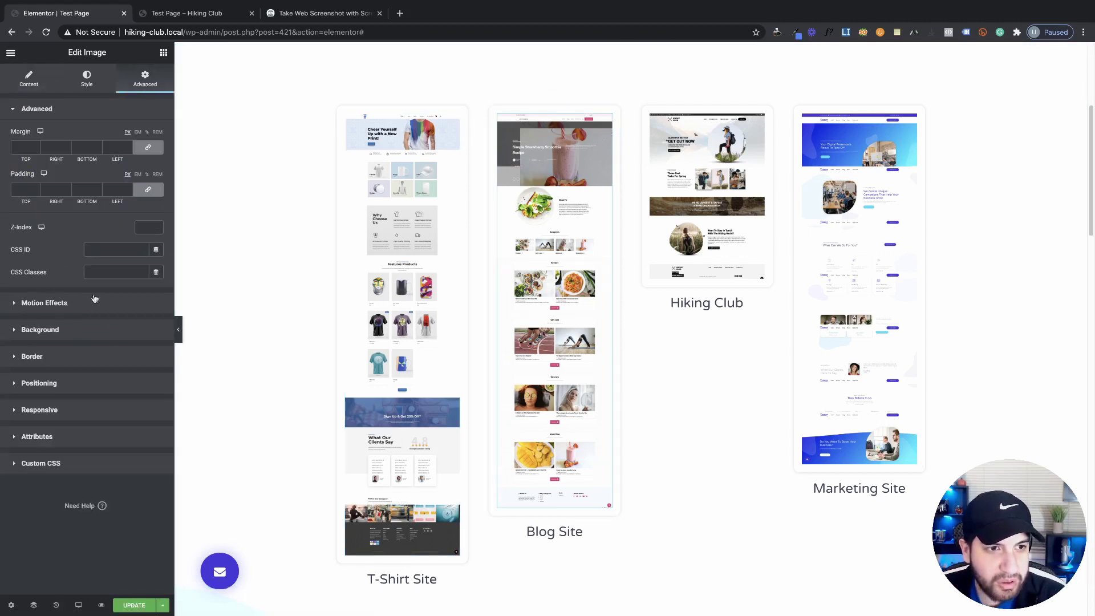
click(98, 272)
text(website-img)
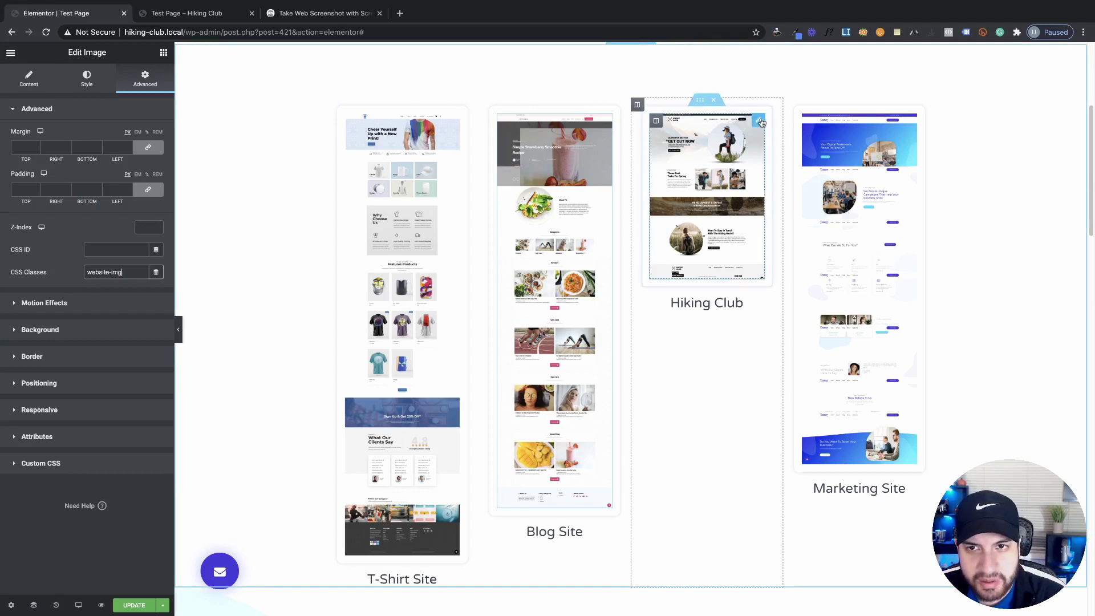
click(707, 194)
click(145, 81)
click(114, 272)
text(website-img)
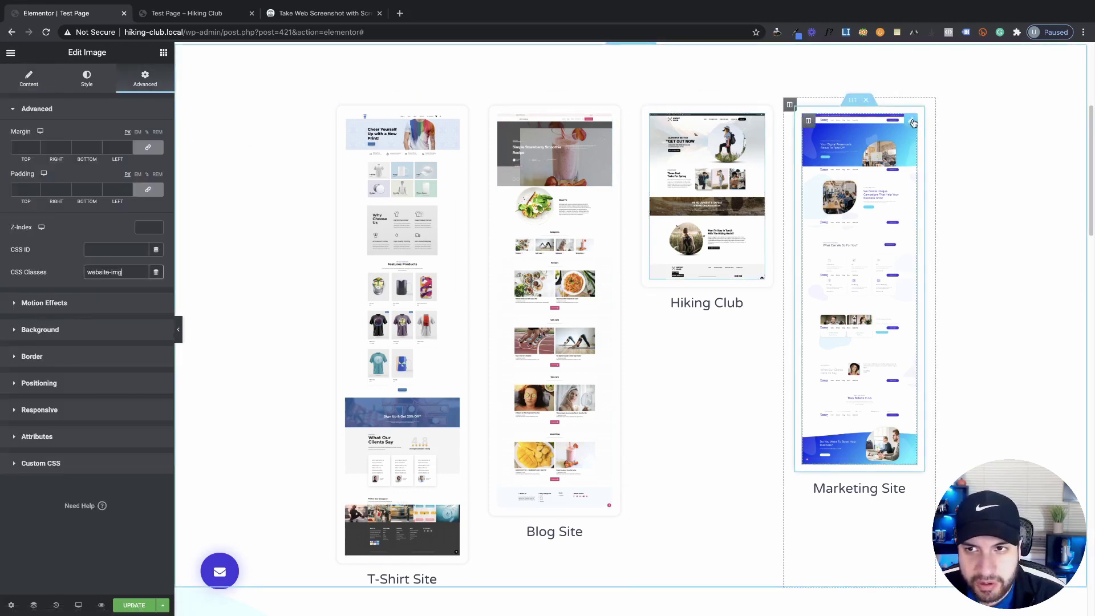
Step: Assign website-img as the Marketing Site image's CSS class
click(910, 124)
click(144, 81)
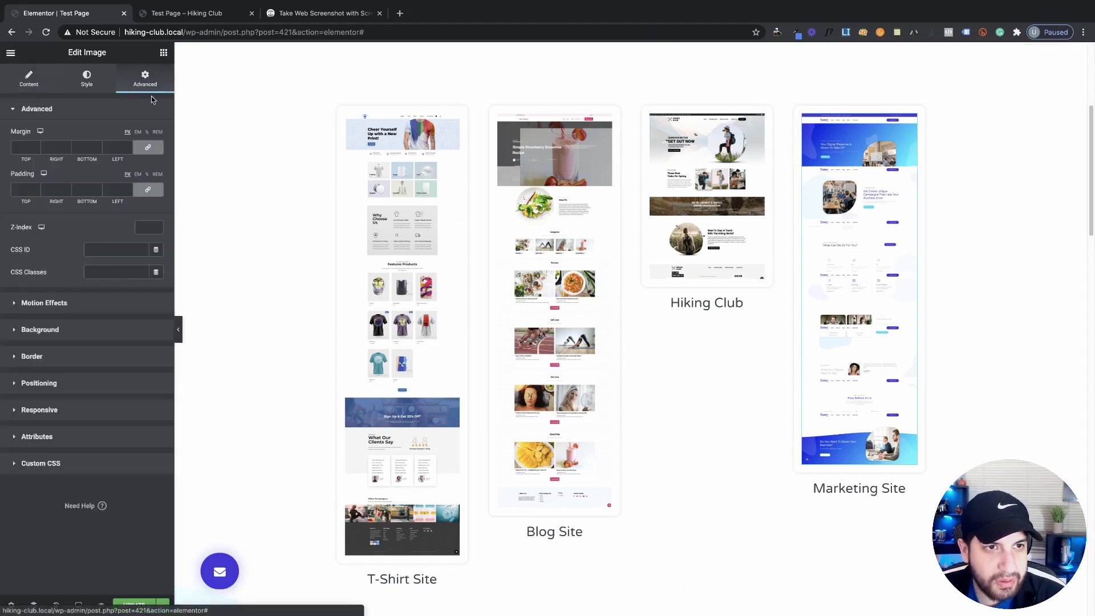
click(102, 277)
text(website-img)
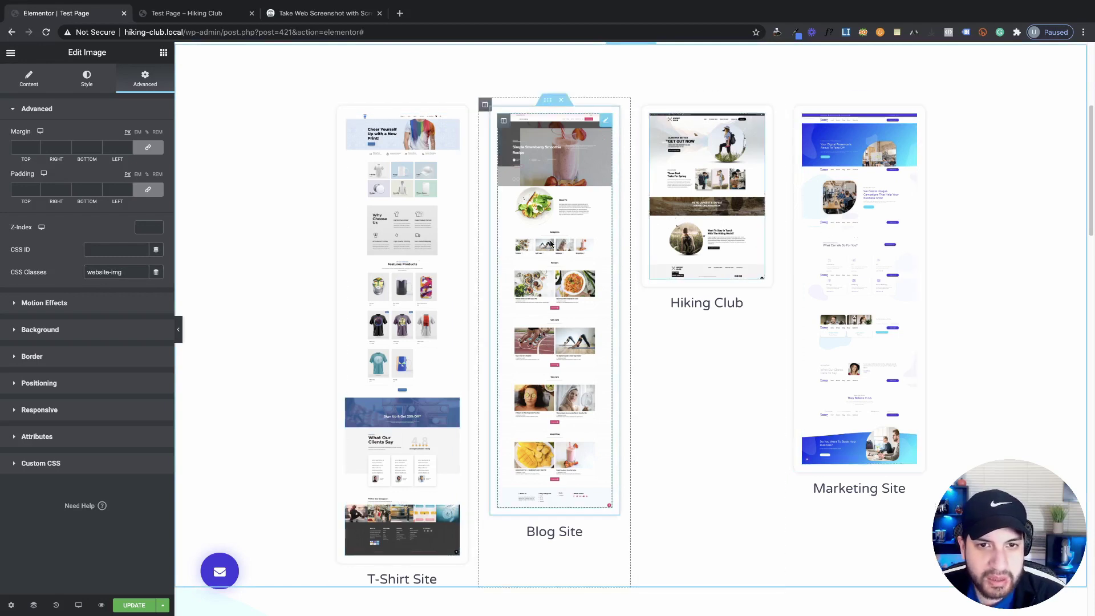
scroll(553, 333, down, 1)
scroll(452, 286, up, 1)
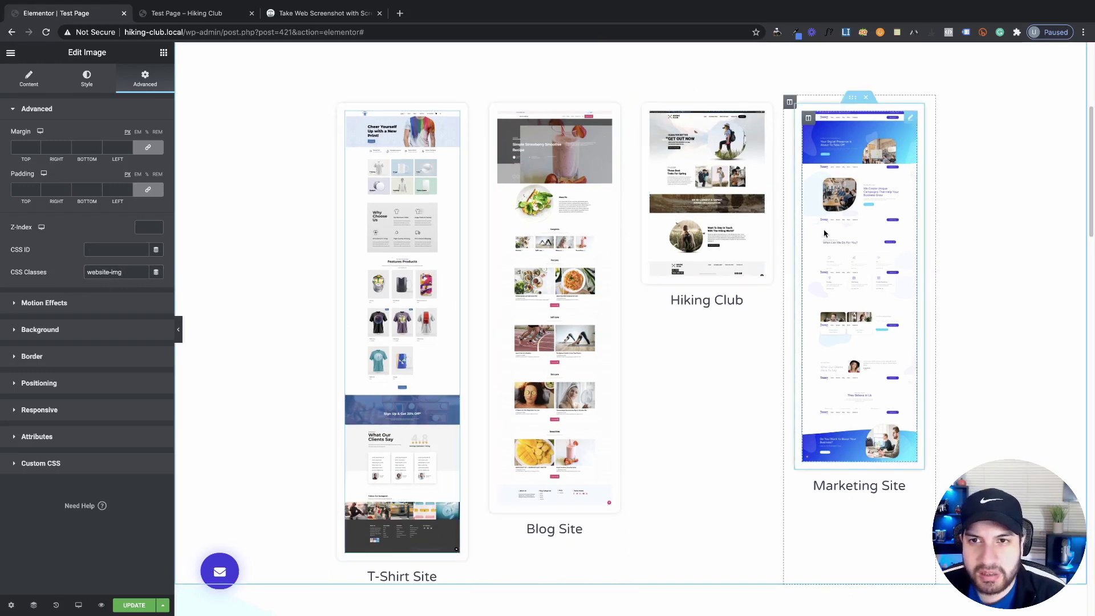
Step: Give the T-Shirt Site column the CSS class website-box, after checking the code notes
click(897, 32)
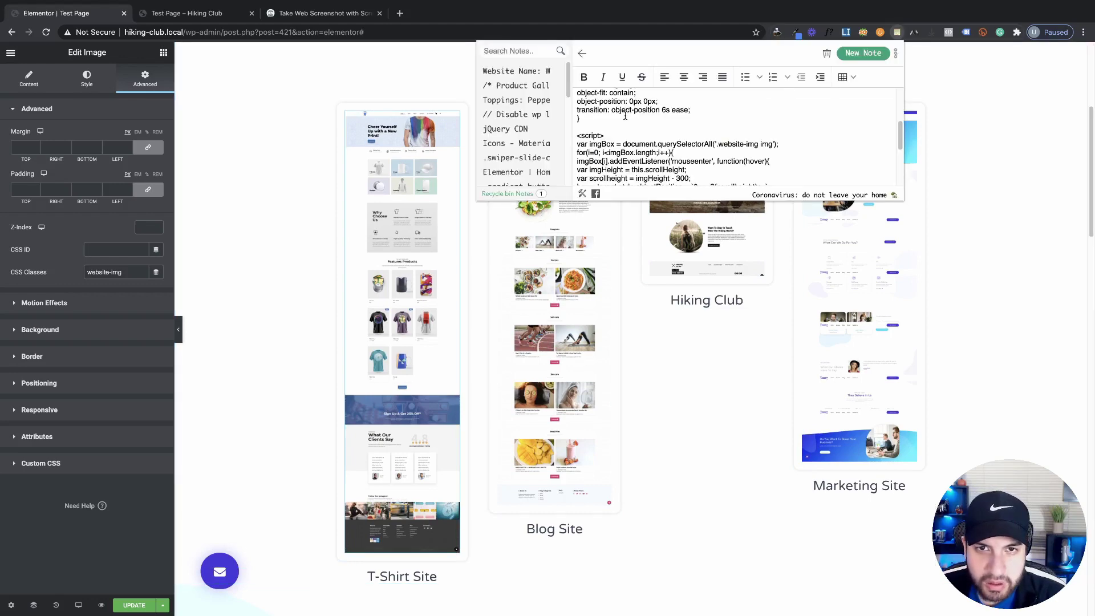
scroll(663, 134, up, 3)
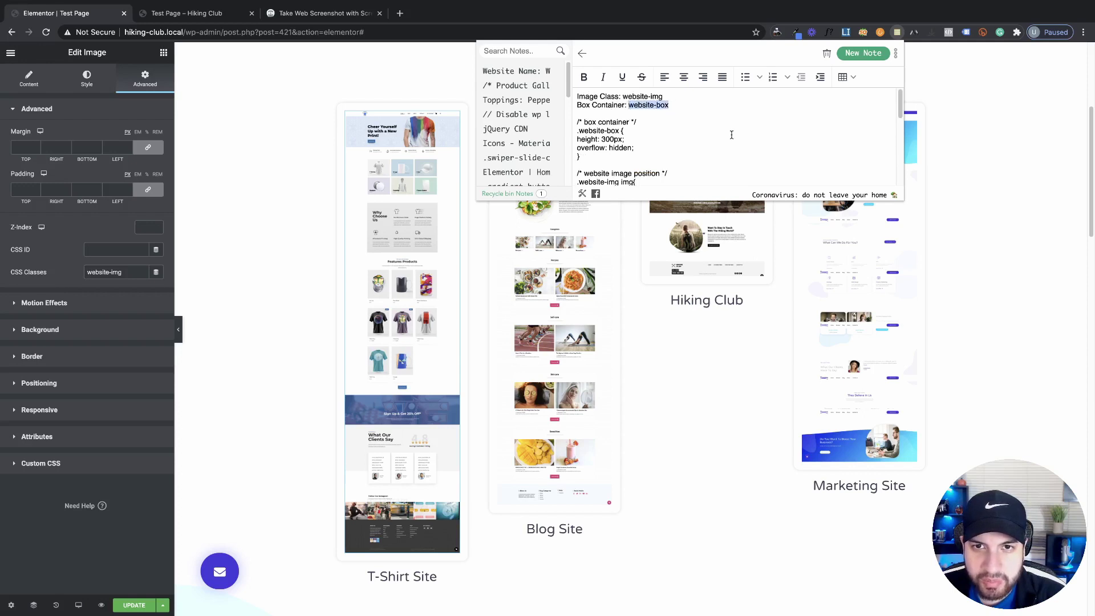
click(271, 243)
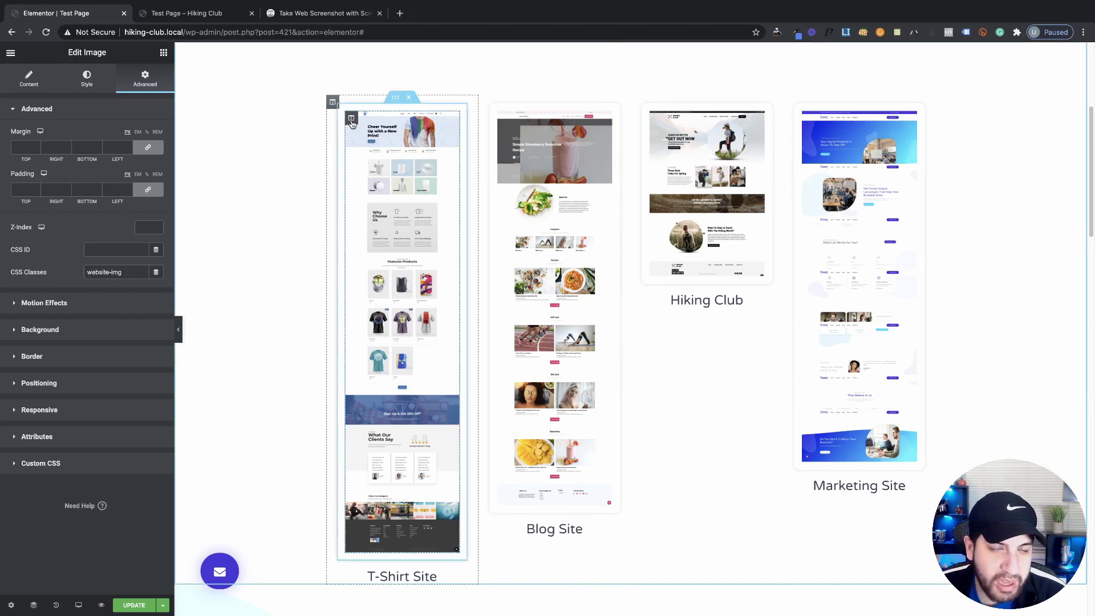
click(352, 119)
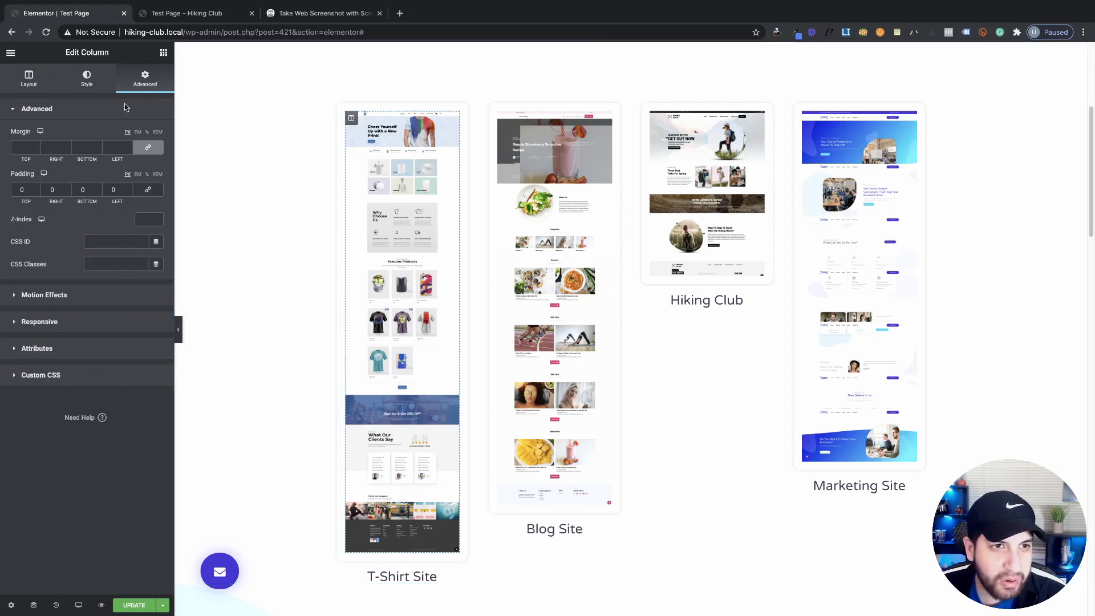
click(111, 264)
text(website-box)
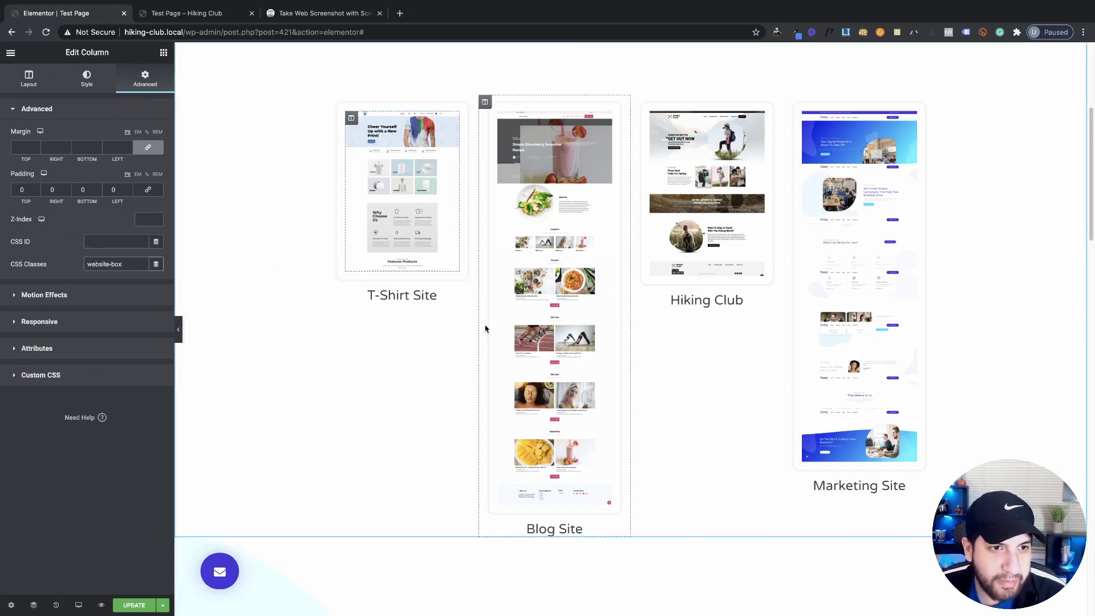
Step: Add website-box to the Blog Site column's CSS Classes
click(485, 103)
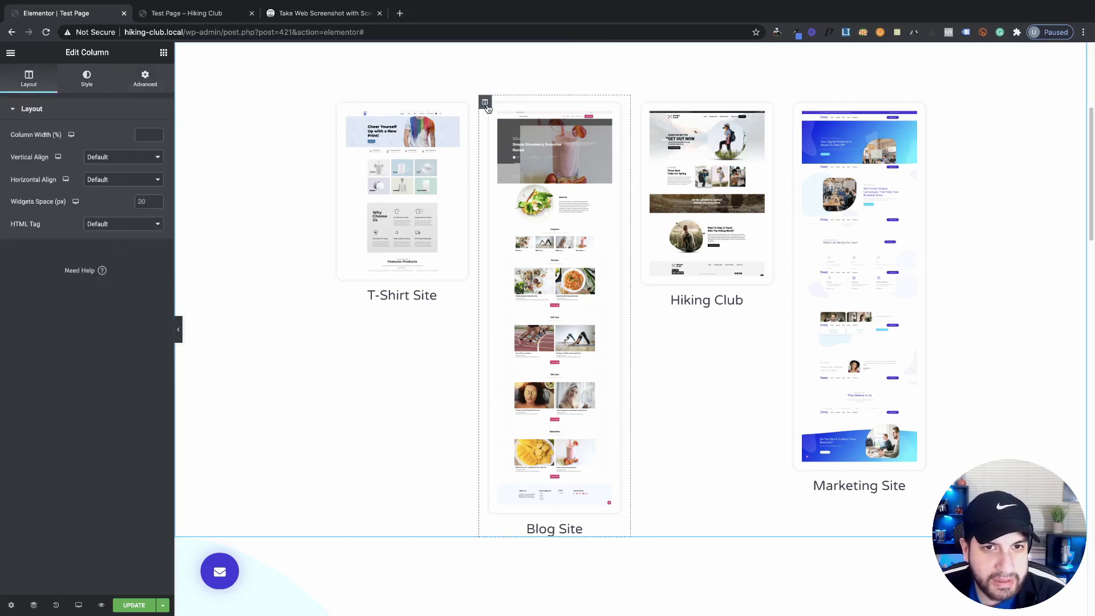
click(340, 127)
scroll(479, 247, down, 7)
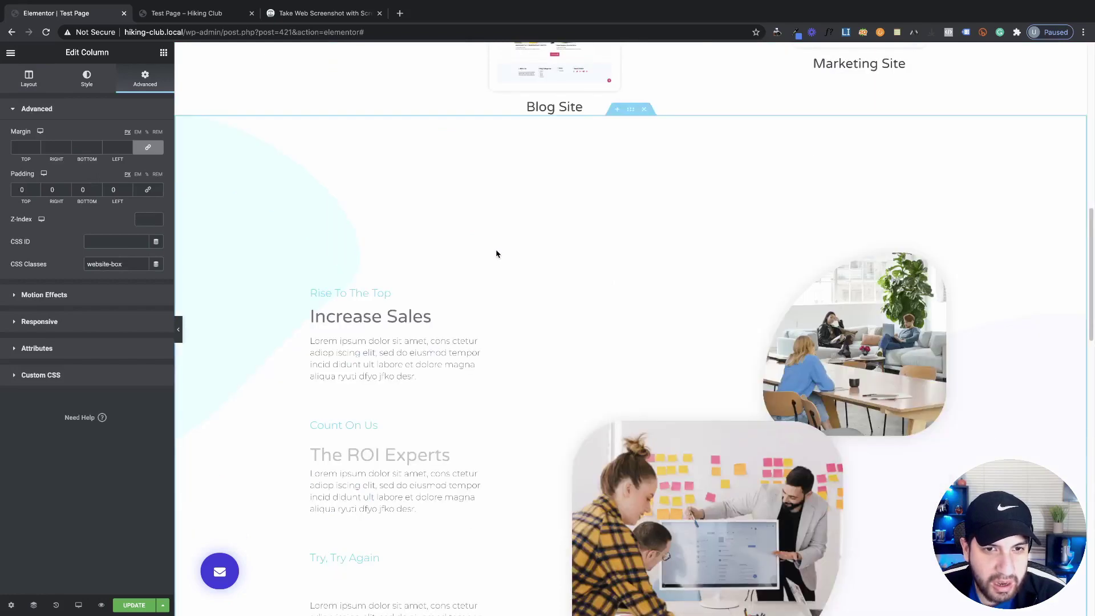
scroll(496, 254, up, 7)
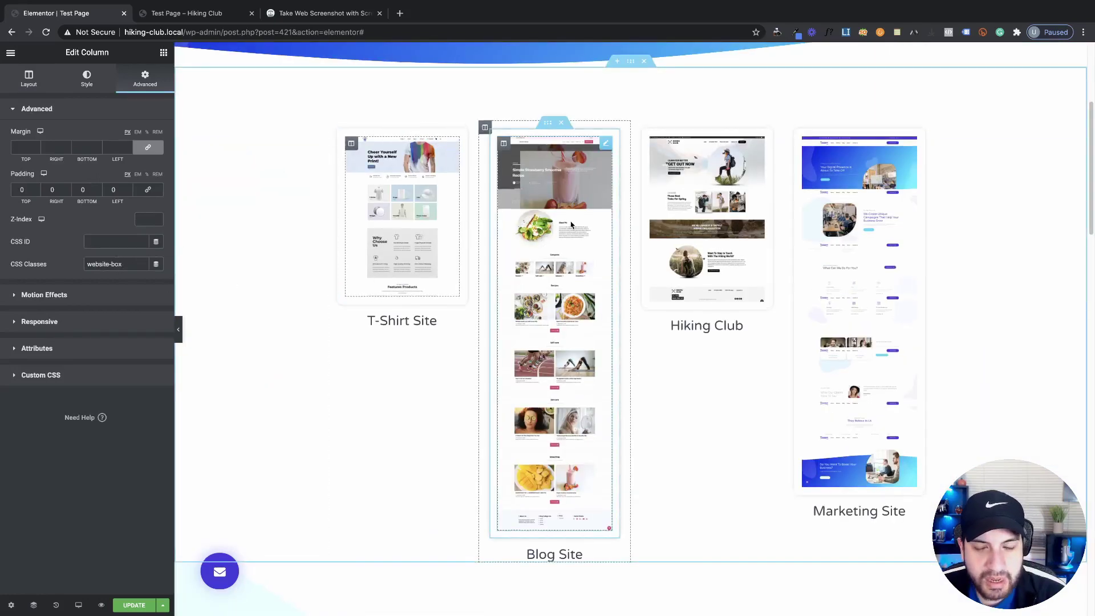
scroll(393, 228, up, 1)
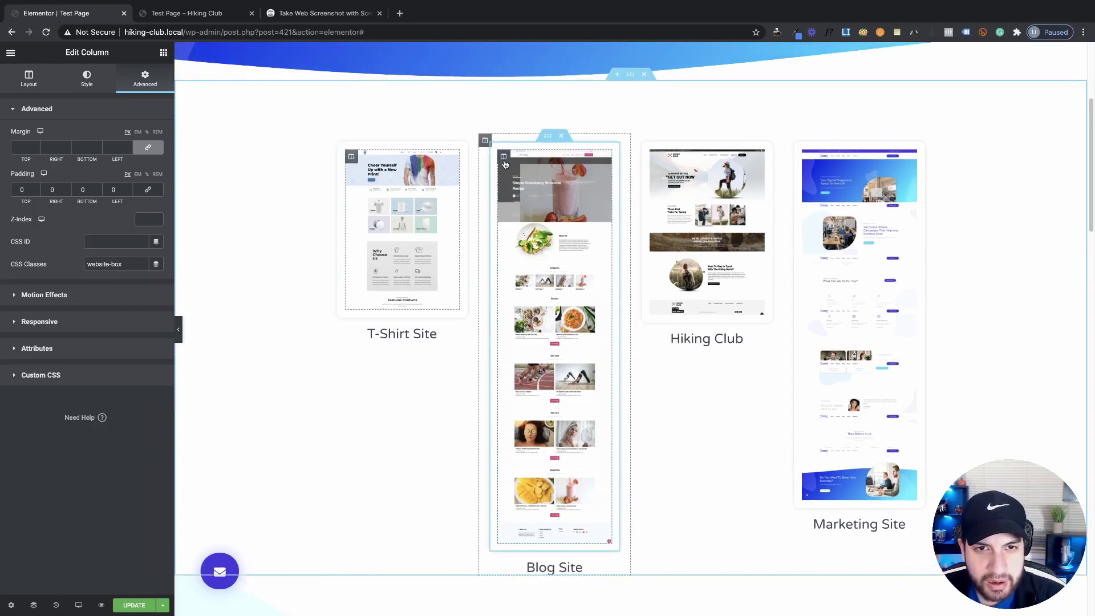
click(505, 162)
click(147, 79)
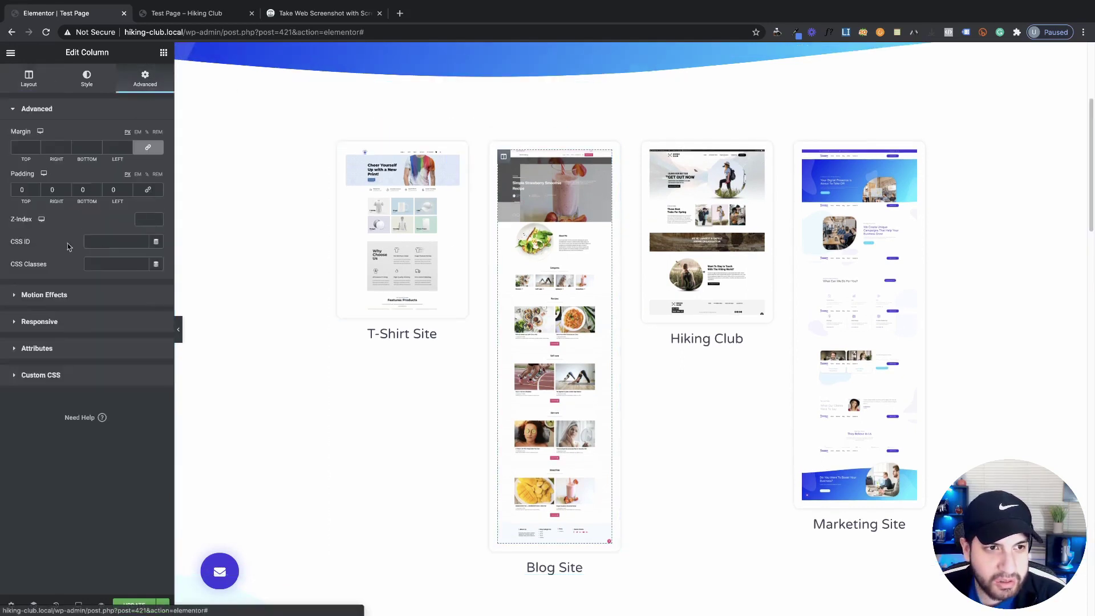
text(website-box)
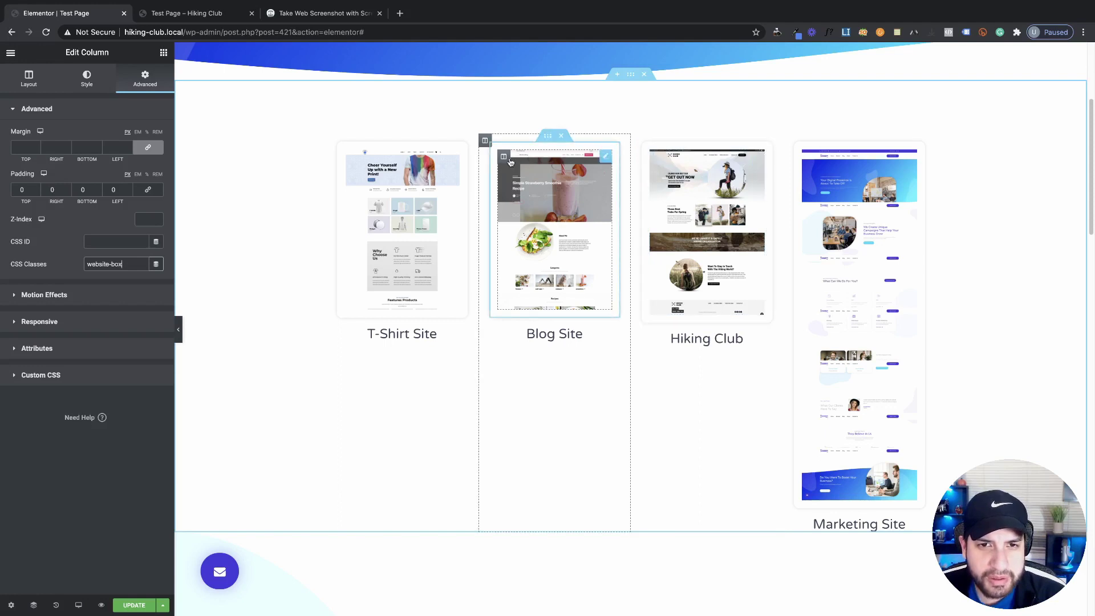
Step: Set website-box as the CSS class of the Hiking Club and Marketing Site columns
click(228, 228)
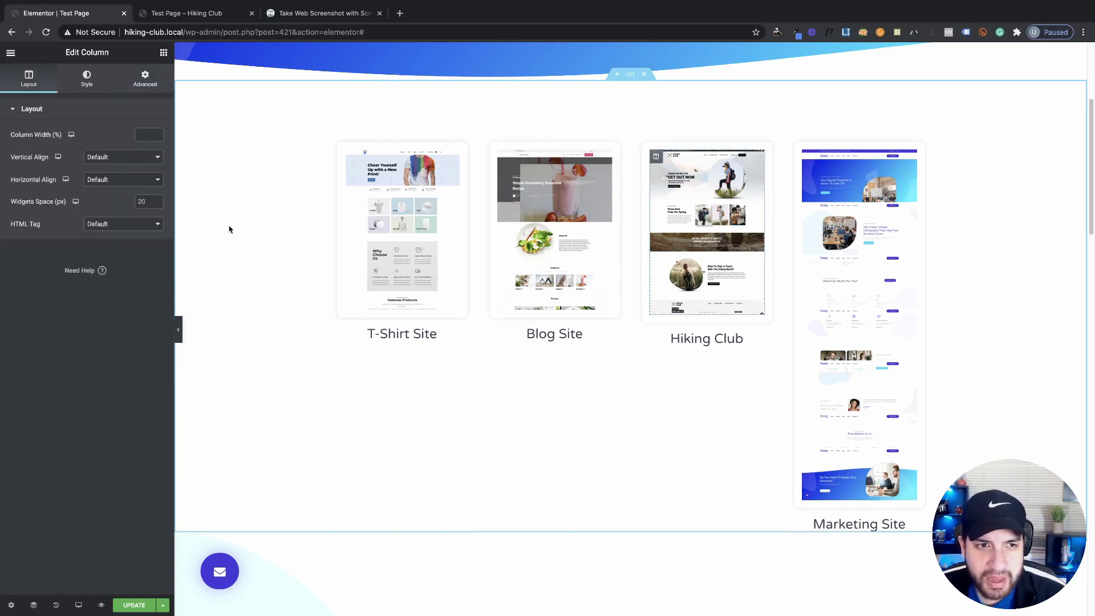
click(145, 79)
click(105, 264)
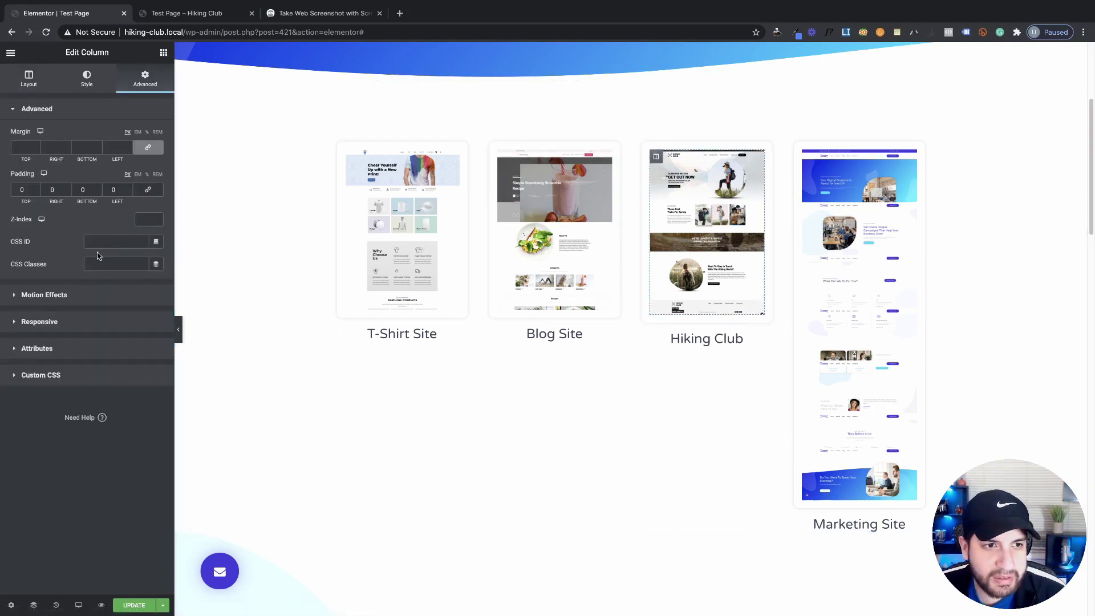
text(website-box)
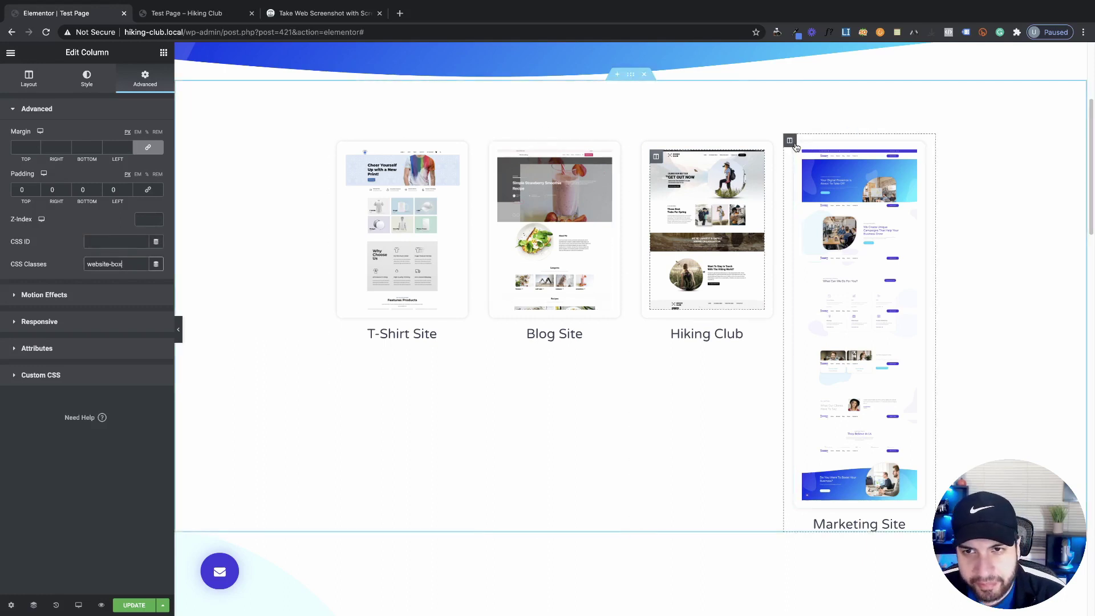
click(804, 158)
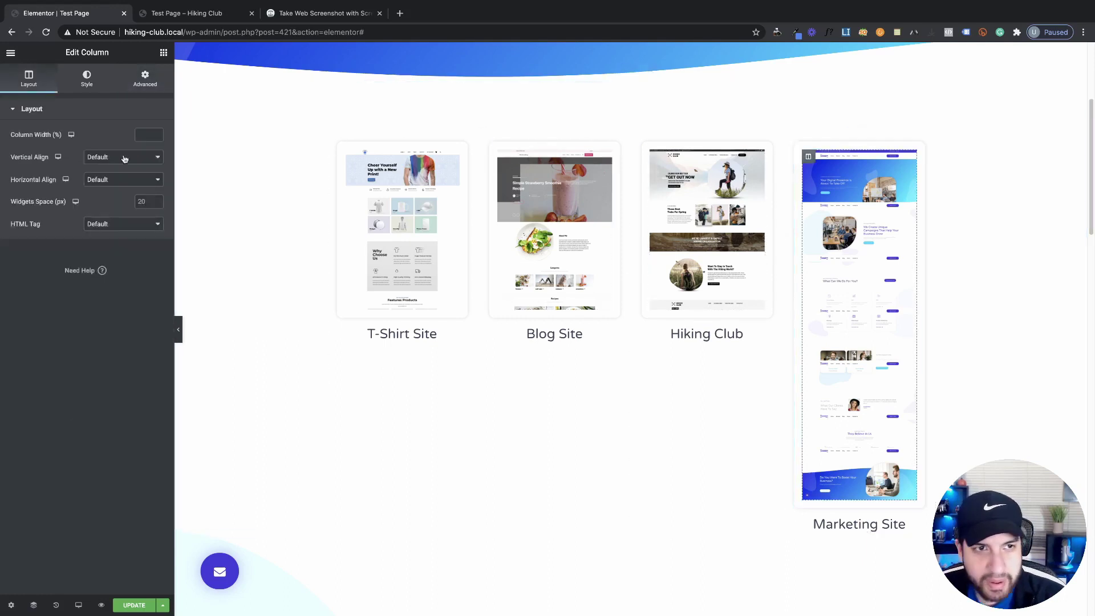
click(145, 79)
click(92, 264)
text(website-box)
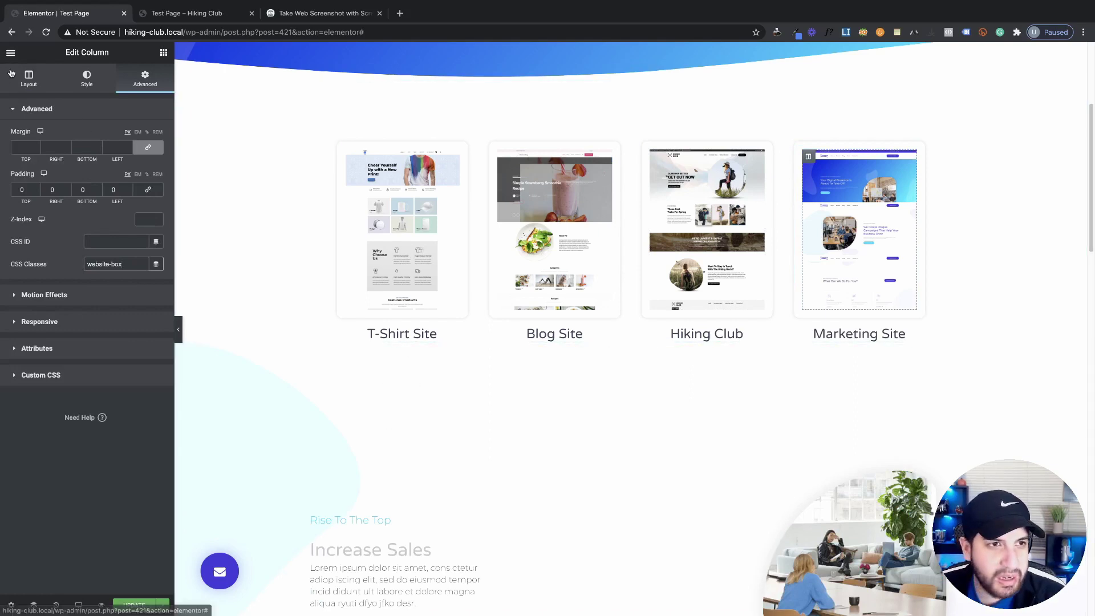
Step: Empty the page-level Custom CSS box in Page Settings and update the page
click(11, 605)
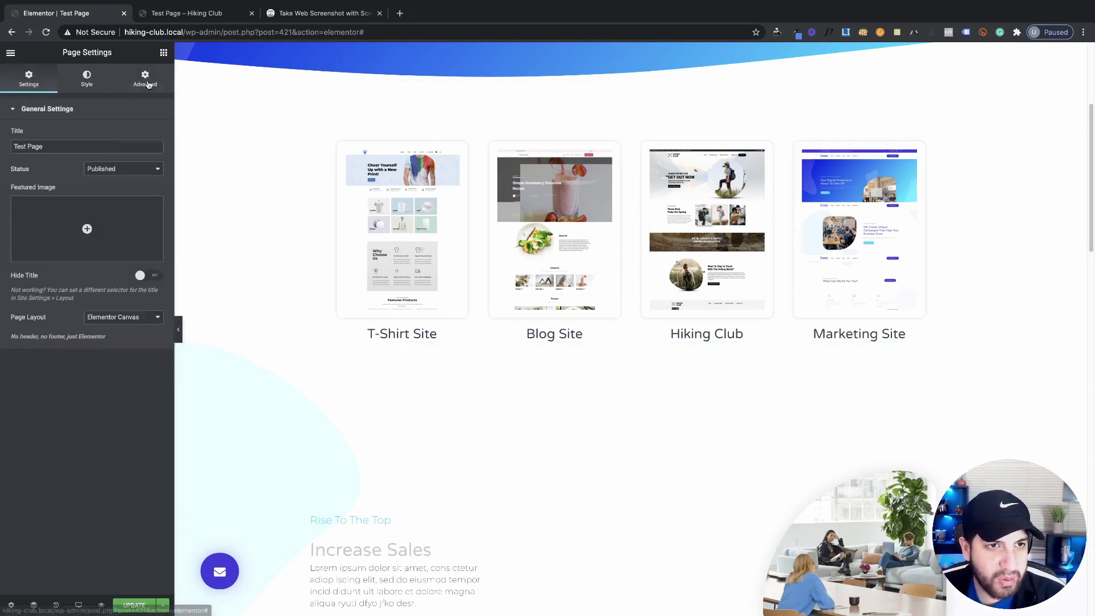
click(145, 79)
click(102, 257)
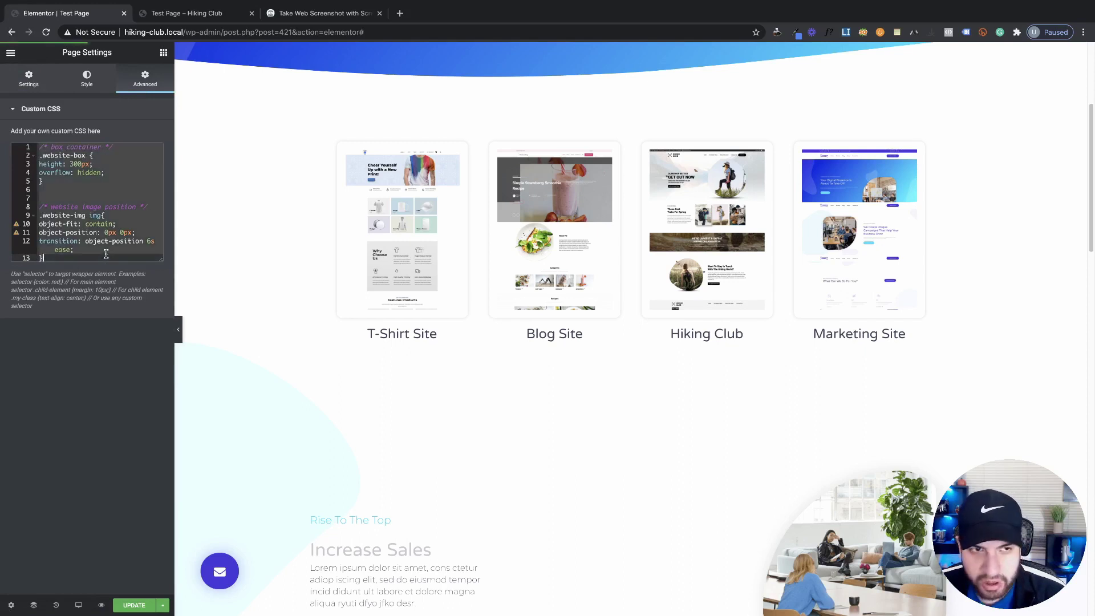
key(ctrl+a)
key(BackSpace)
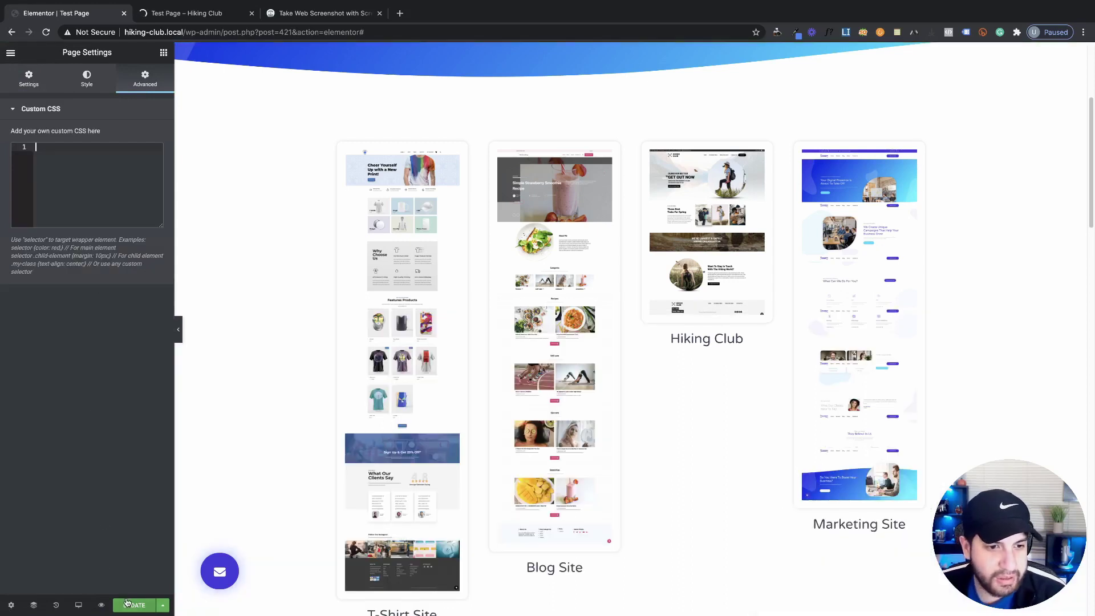
click(126, 603)
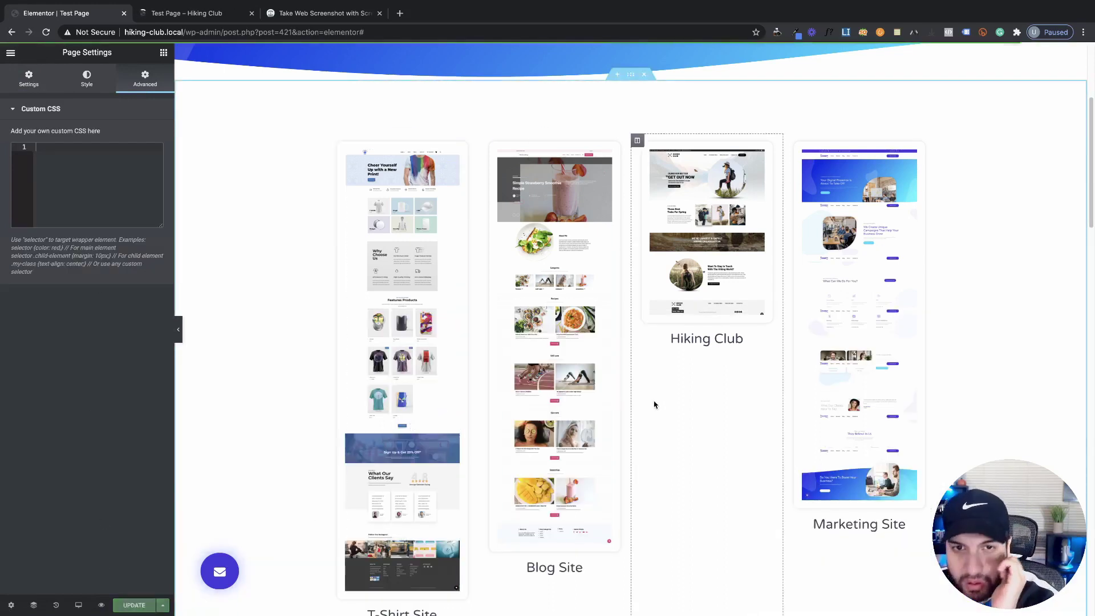
scroll(571, 324, down, 1)
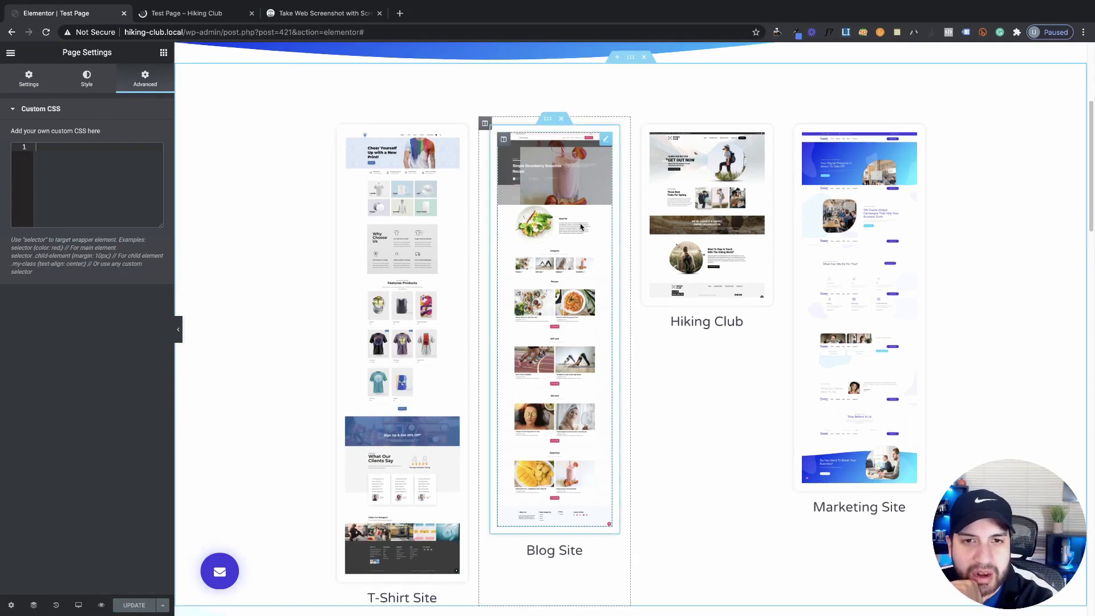
Step: Check the CSS class assigned to the Blog Site column
click(355, 154)
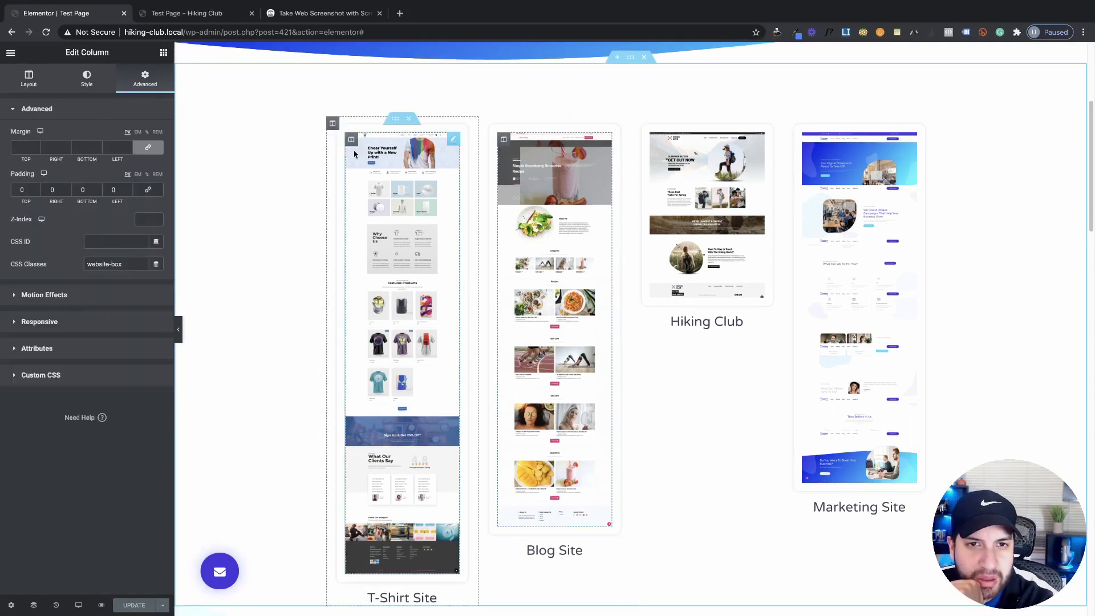
click(107, 266)
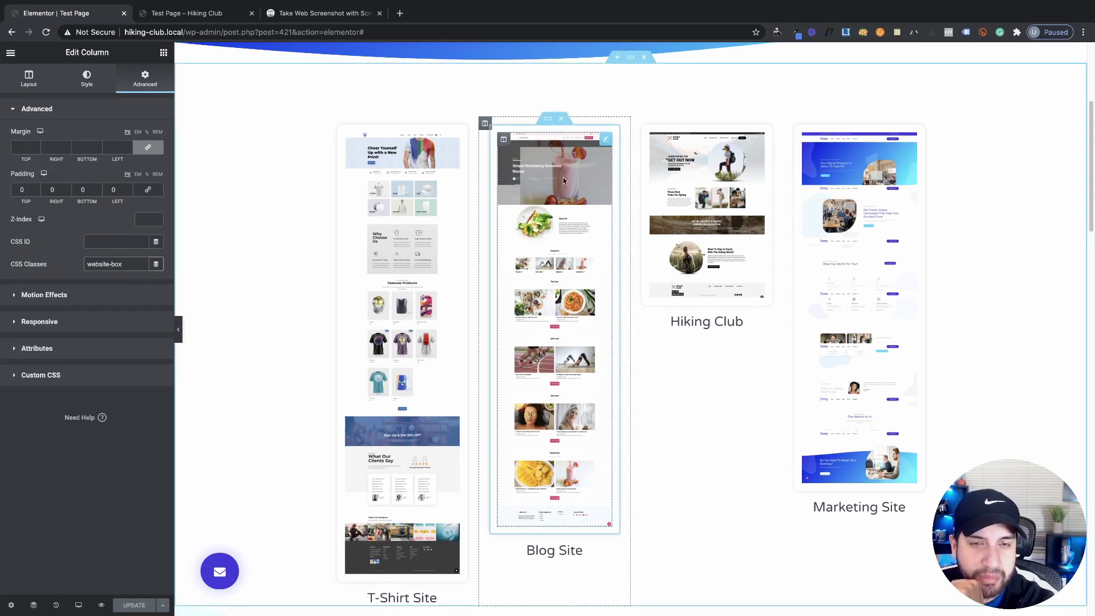
scroll(606, 335, down, 3)
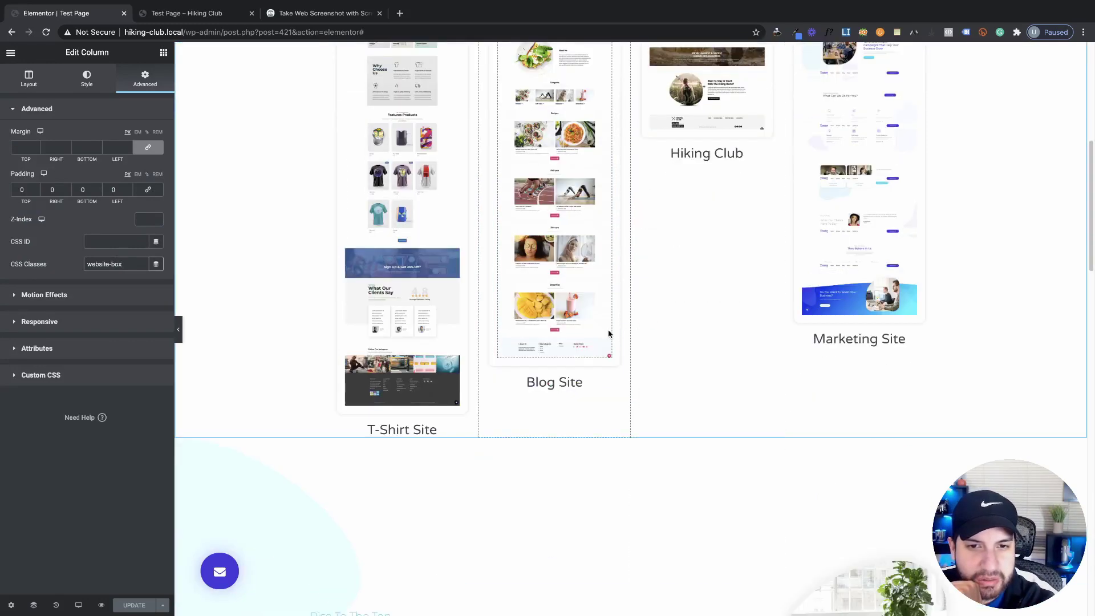
scroll(515, 325, up, 2)
scroll(515, 325, up, 2)
scroll(548, 328, down, 2)
scroll(571, 329, up, 2)
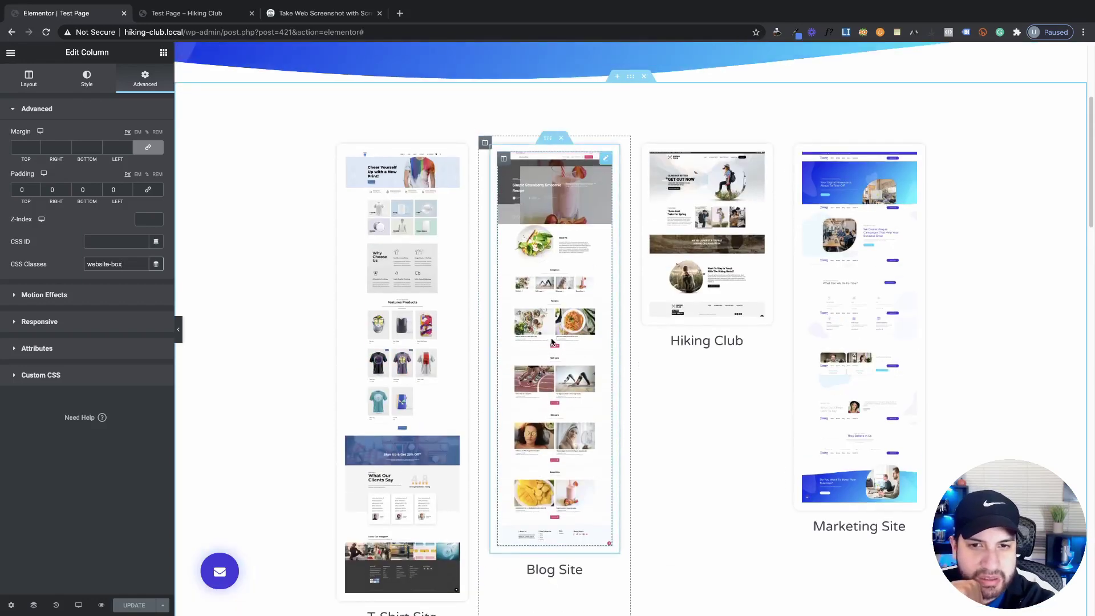
scroll(657, 366, down, 2)
scroll(657, 365, down, 3)
scroll(582, 359, up, 5)
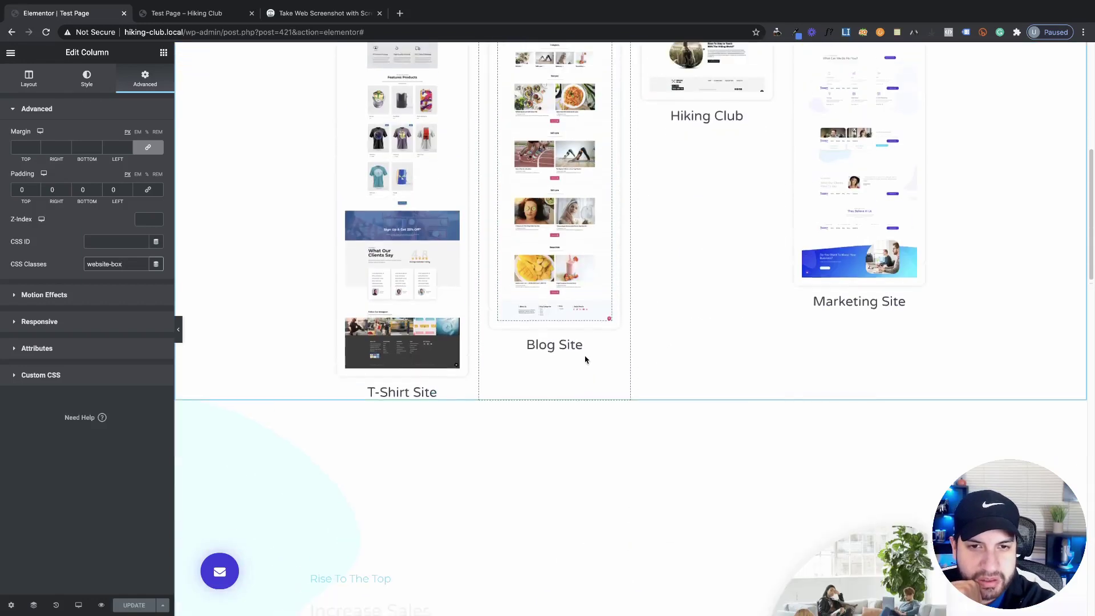
scroll(610, 365, down, 1)
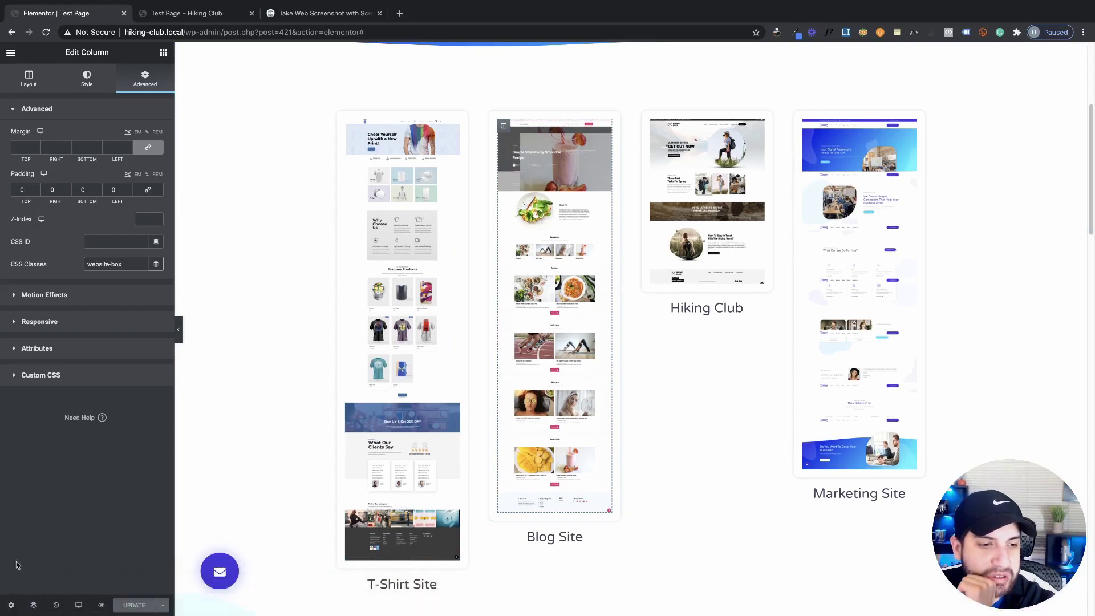
Step: Confirm the page Custom CSS is empty and open the page preview
click(11, 606)
click(150, 72)
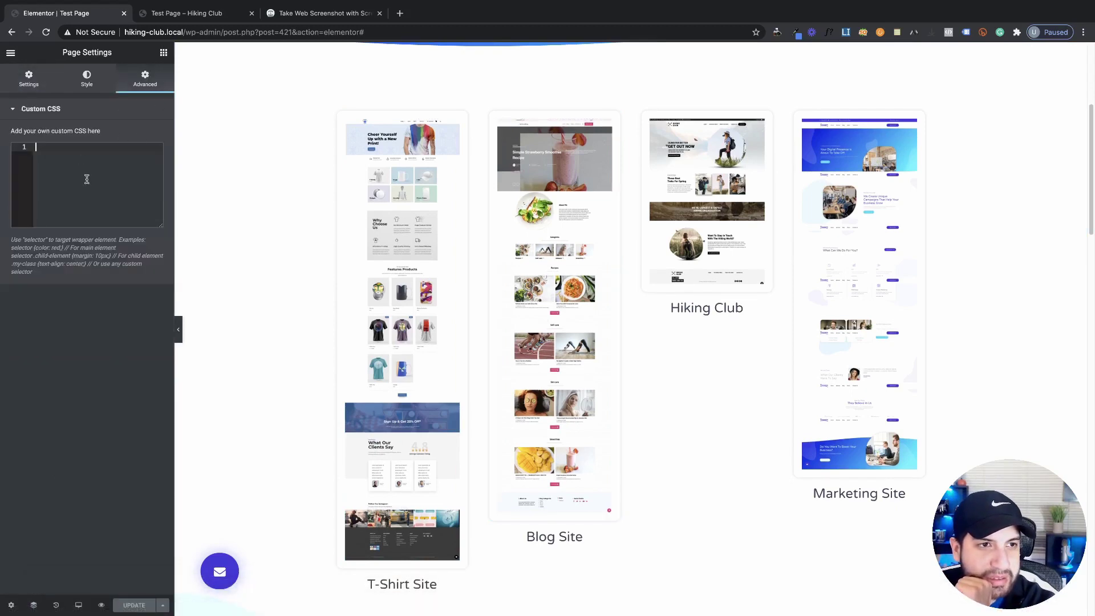
click(101, 606)
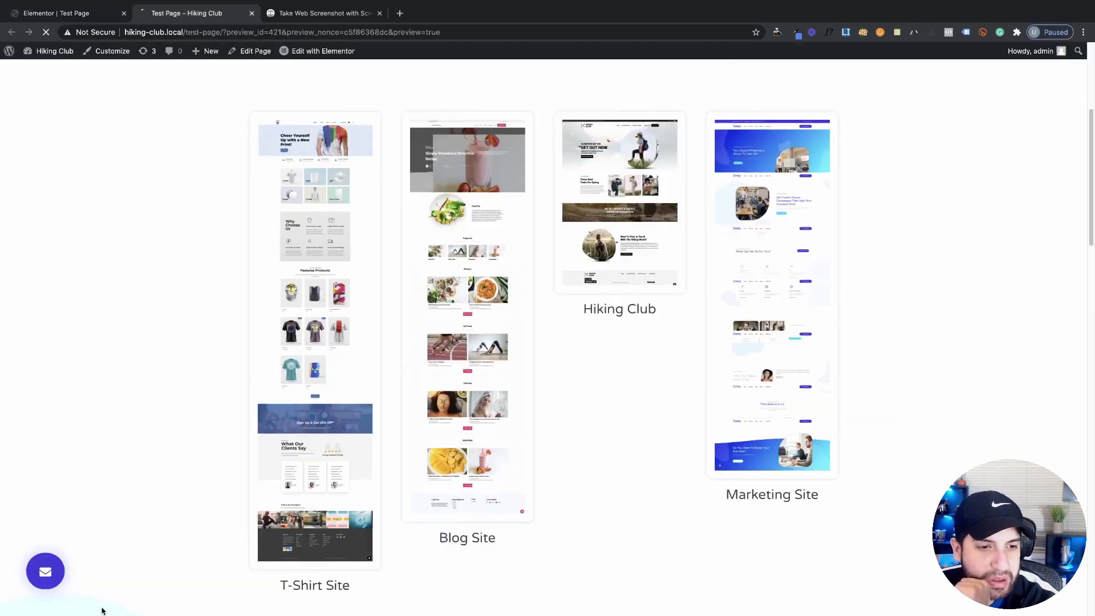
Step: Open the WordPress Customizer from the preview's admin bar
click(113, 52)
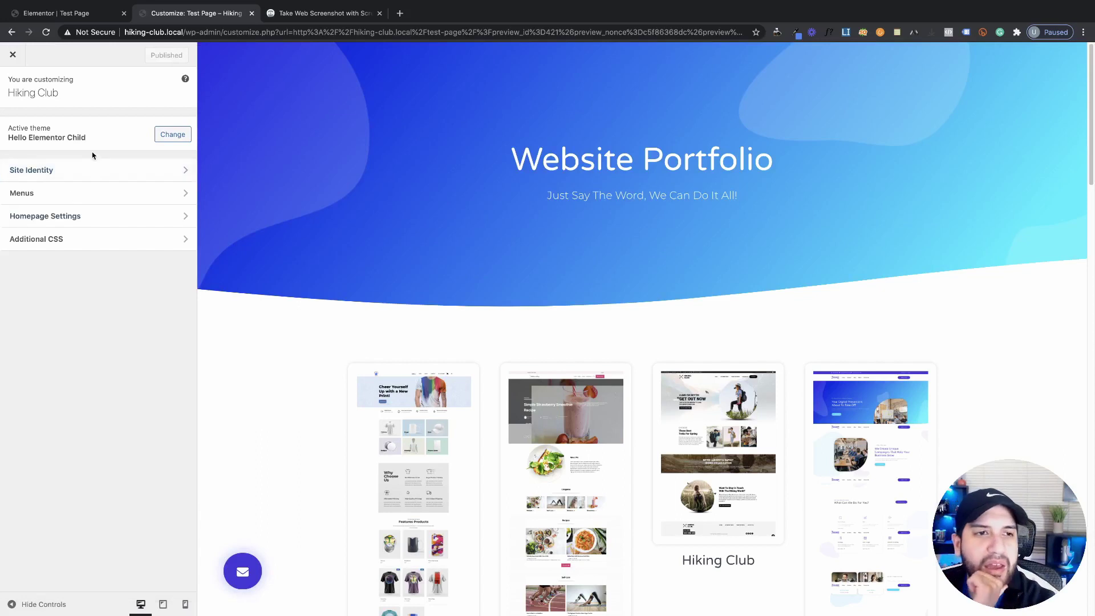
Step: Open Additional CSS and paste in the card CSS copied from the saved notes
click(65, 247)
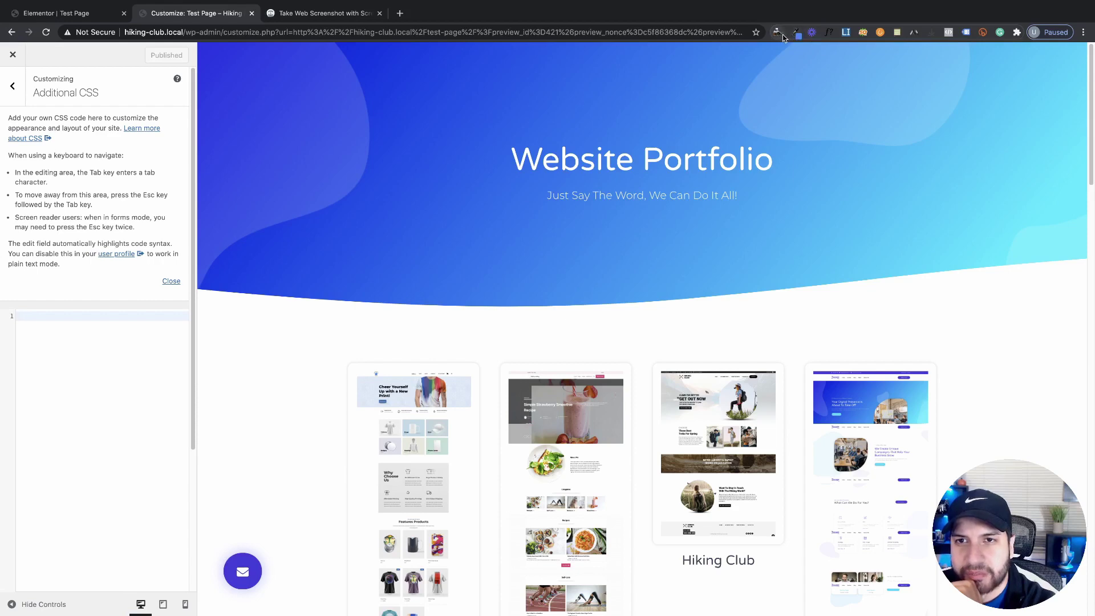
click(897, 33)
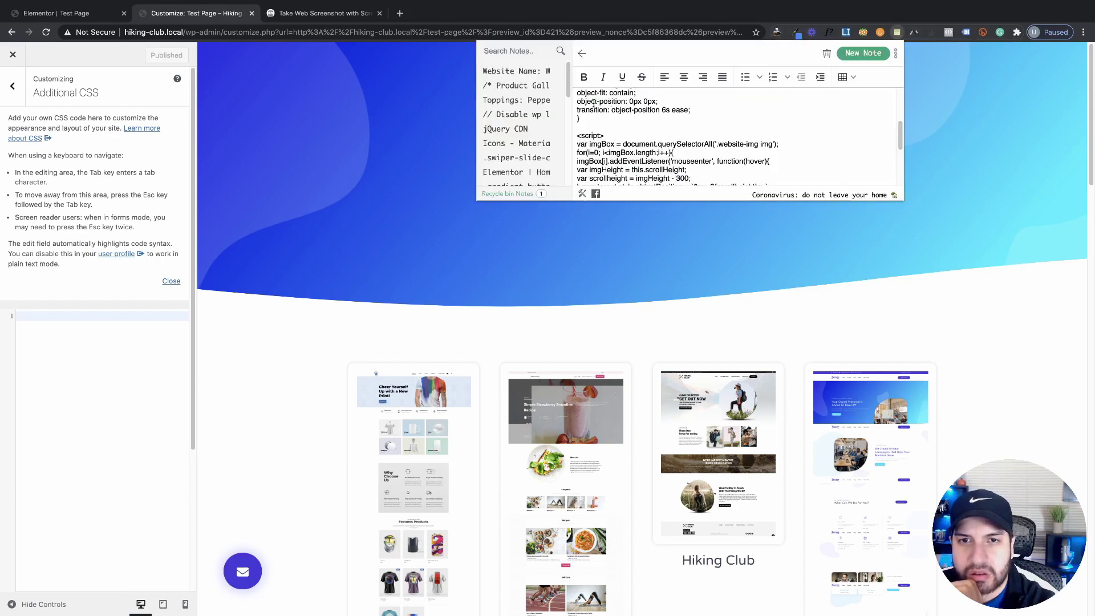
drag(578, 127, 657, 146)
scroll(664, 147, down, 2)
scroll(658, 147, up, 1)
scroll(664, 157, up, 3)
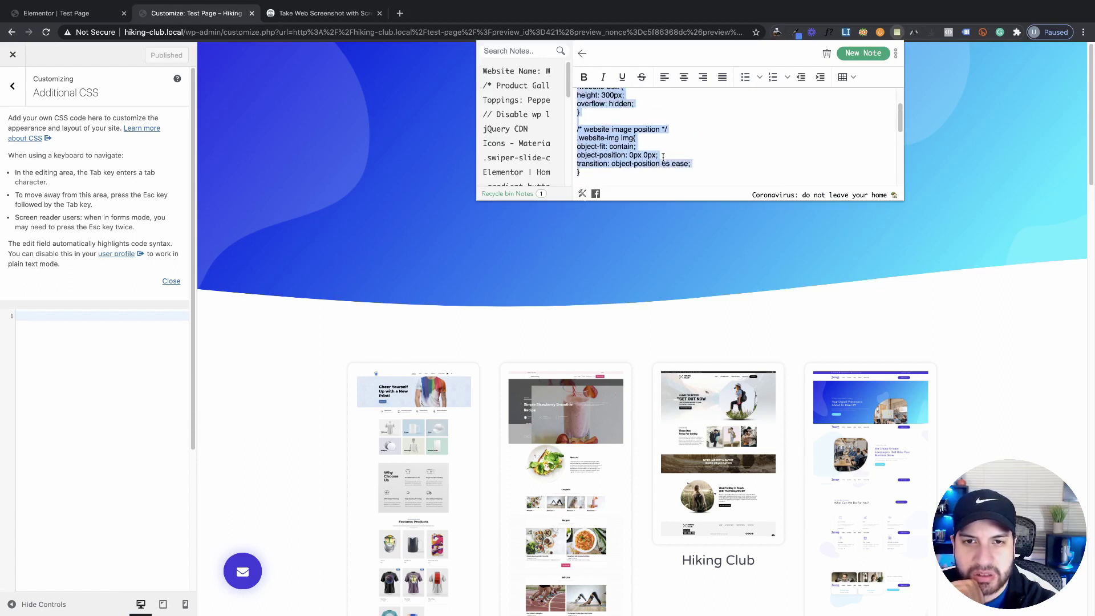
scroll(666, 153, down, 1)
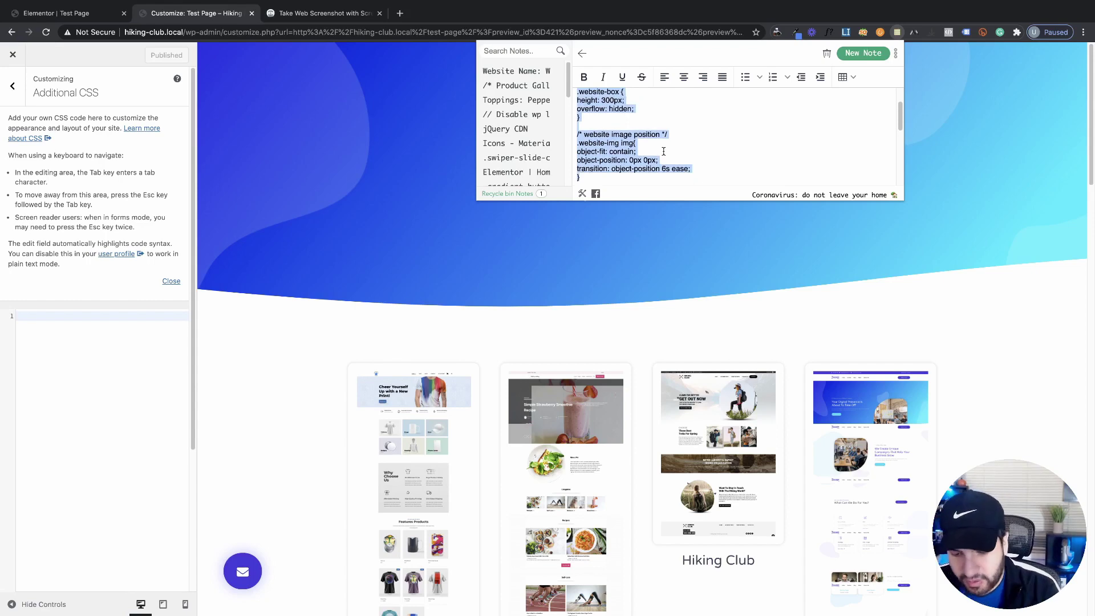
click(63, 440)
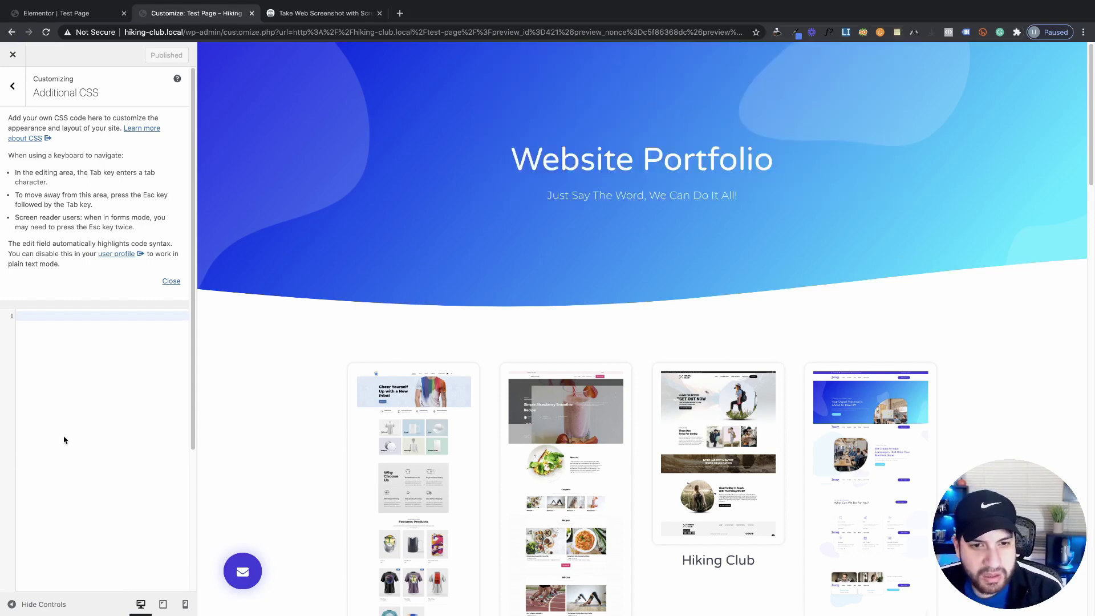
text(/* box container */ .website-box { height: 300px; overflow: hidden; }   /* website image position */ .website-img img{ object-fit: contain; object-position: 0px 0px; transition: object-position 6s ease; })
scroll(528, 355, down, 3)
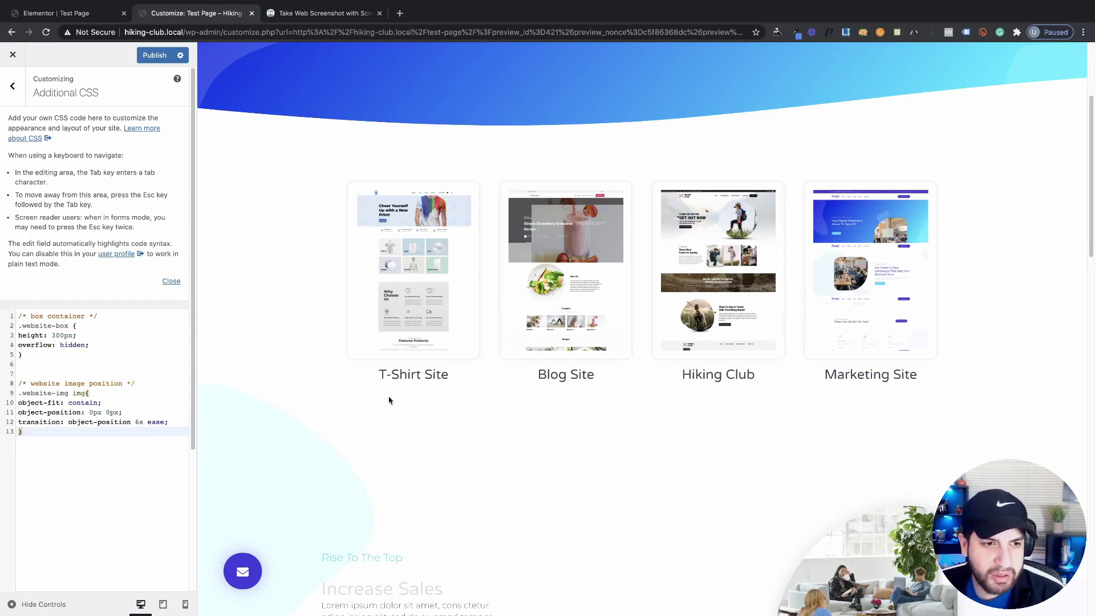
Step: Clear the Additional CSS, publish, and return to the Elementor editor
drag(145, 463, 2, 319)
key(ctrl+c)
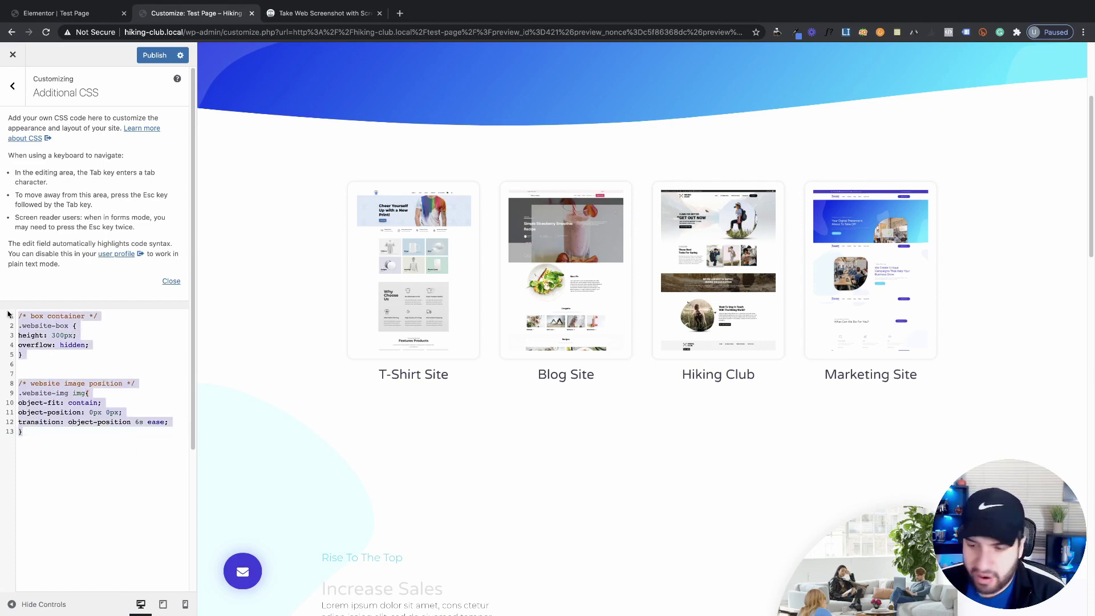
key(BackSpace)
click(152, 55)
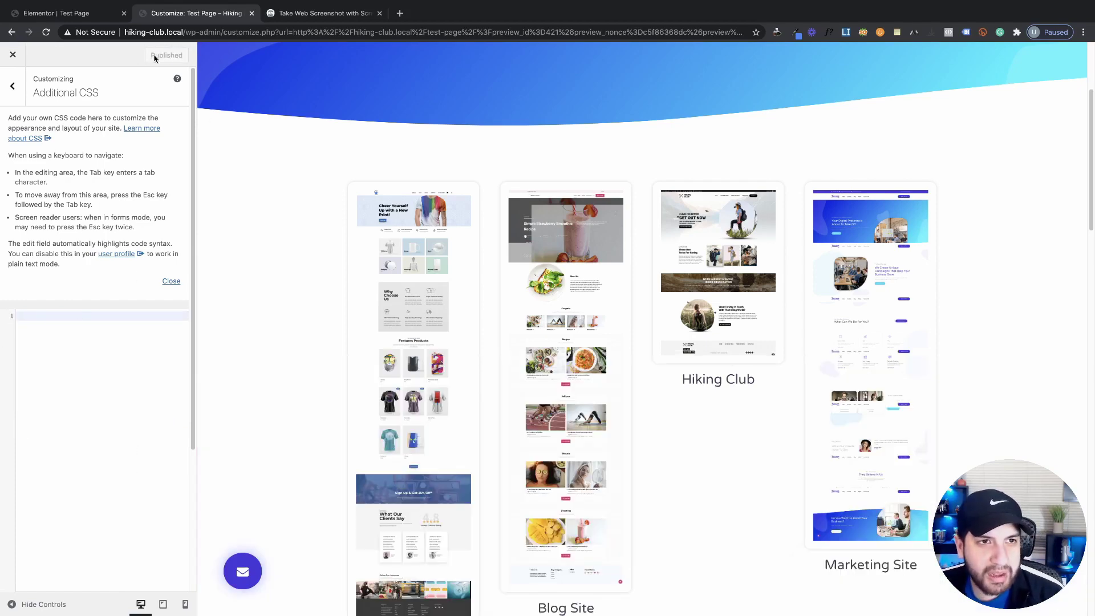
click(76, 17)
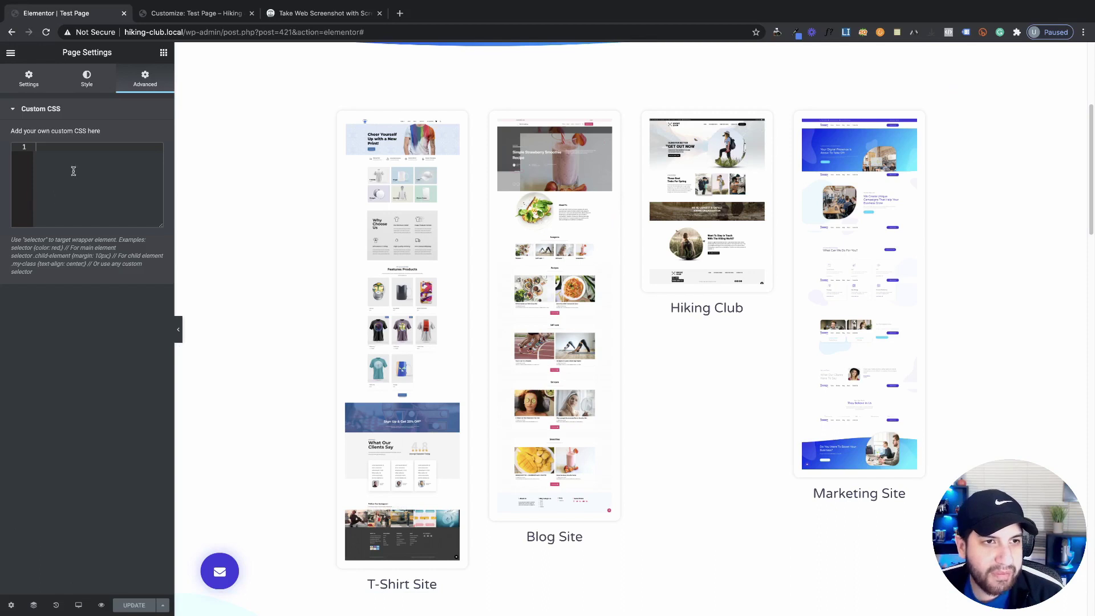
Step: Paste the website-box and website-img rules into the page Custom CSS, update, and view the preview
key(ctrl+v)
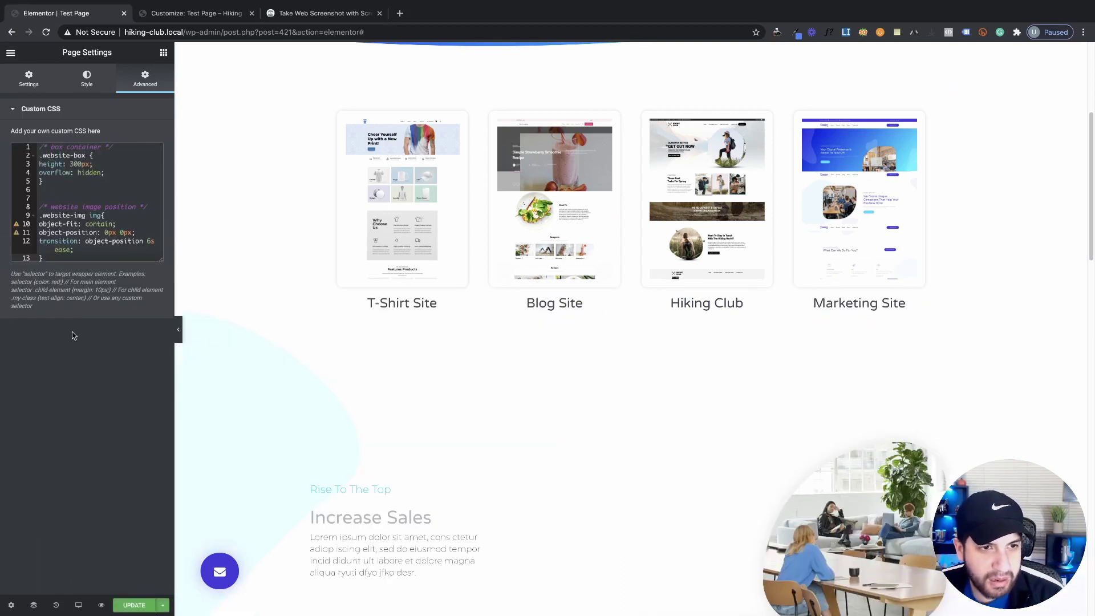
click(103, 251)
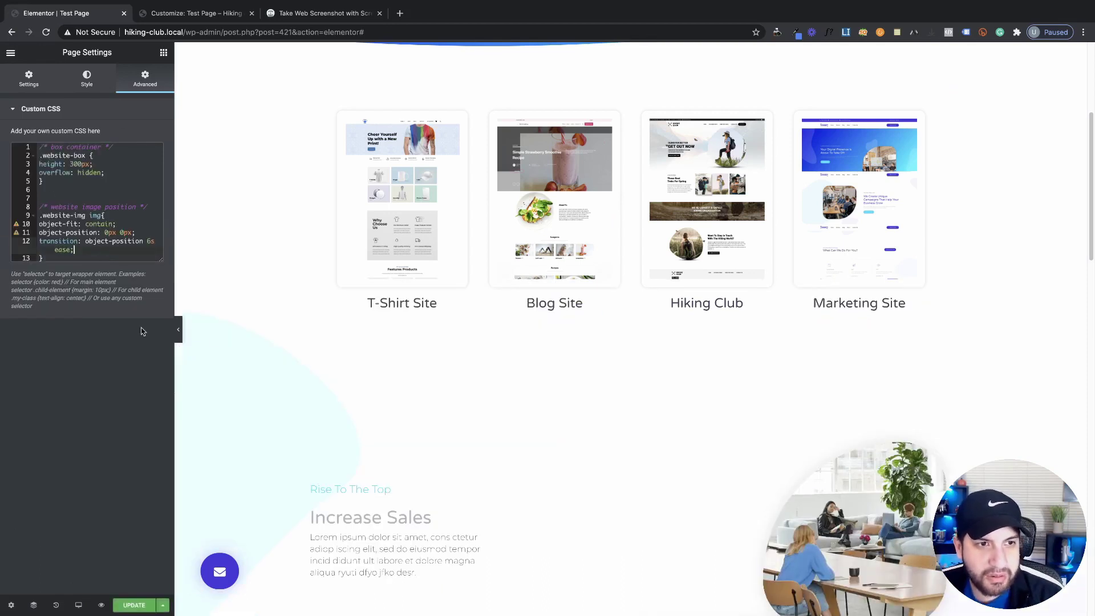
click(135, 605)
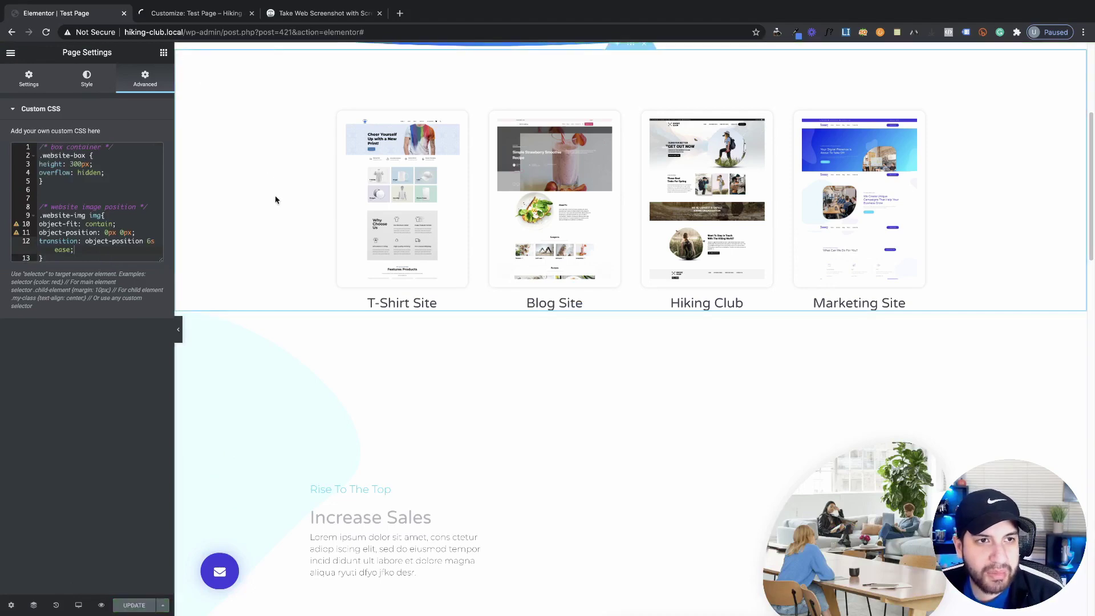
click(182, 14)
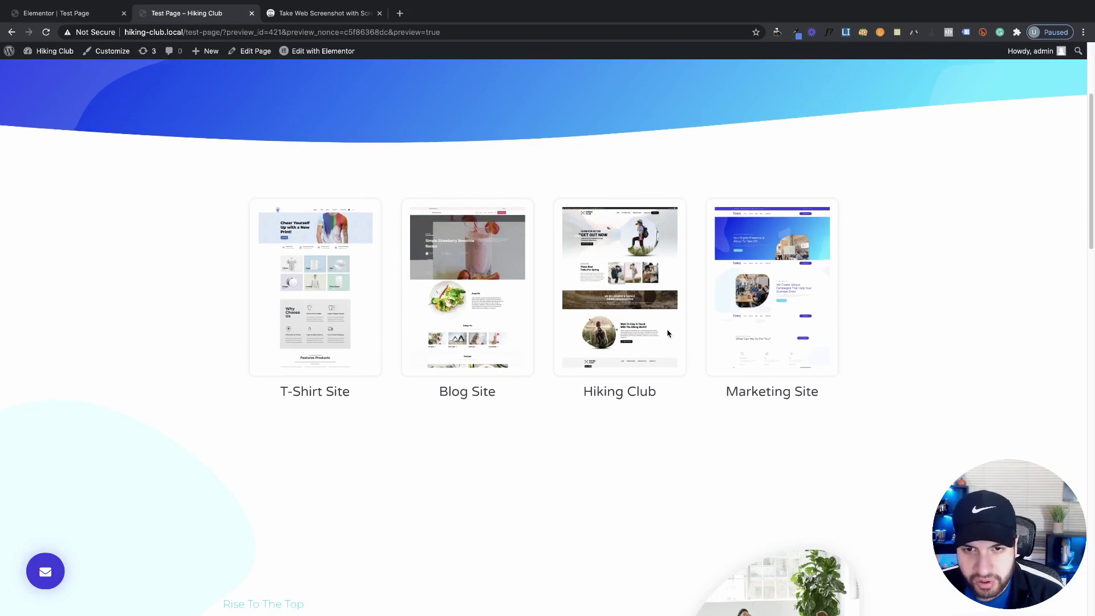
Step: Scroll the preview to inspect the equal-height cropped cards, then return to the Elementor editor
scroll(322, 366, down, 1)
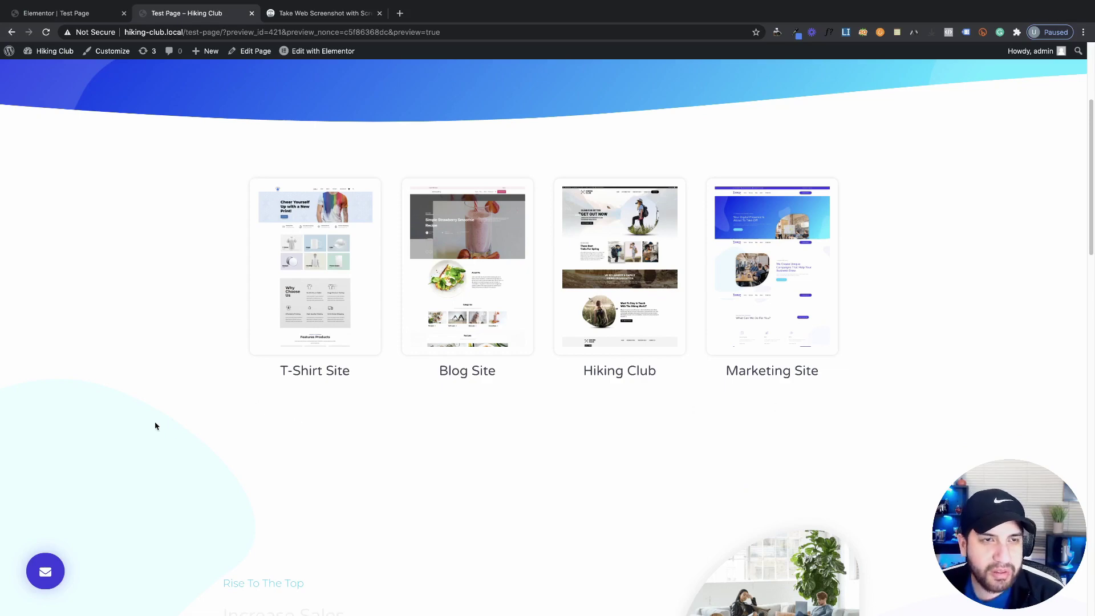
click(77, 17)
scroll(620, 332, up, 5)
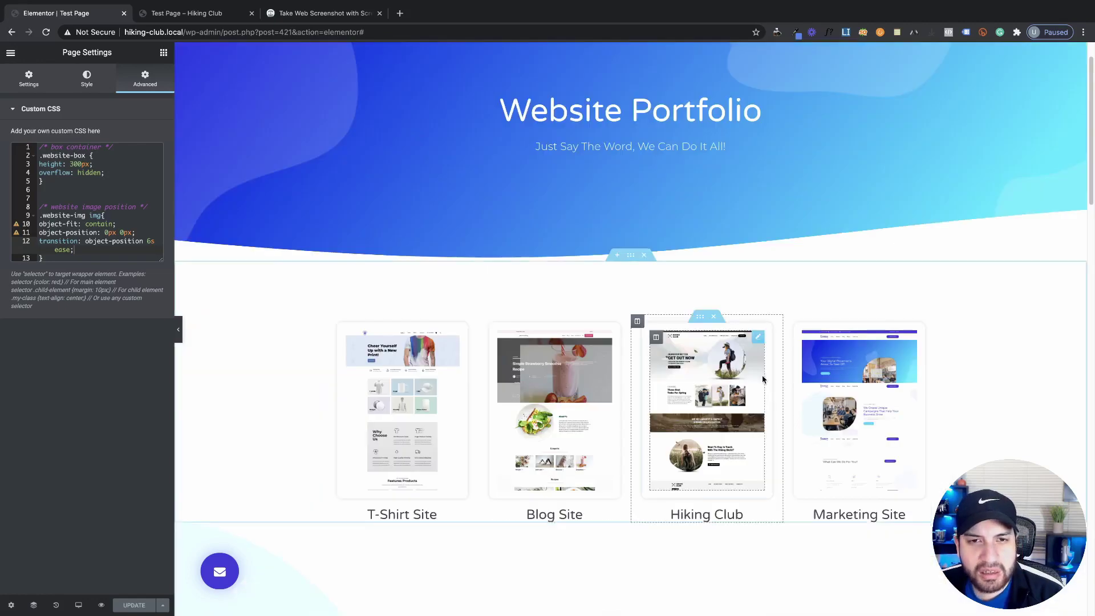
Step: Add a new single-column section below the portfolio cards
scroll(747, 383, down, 6)
scroll(660, 374, up, 2)
scroll(627, 365, up, 1)
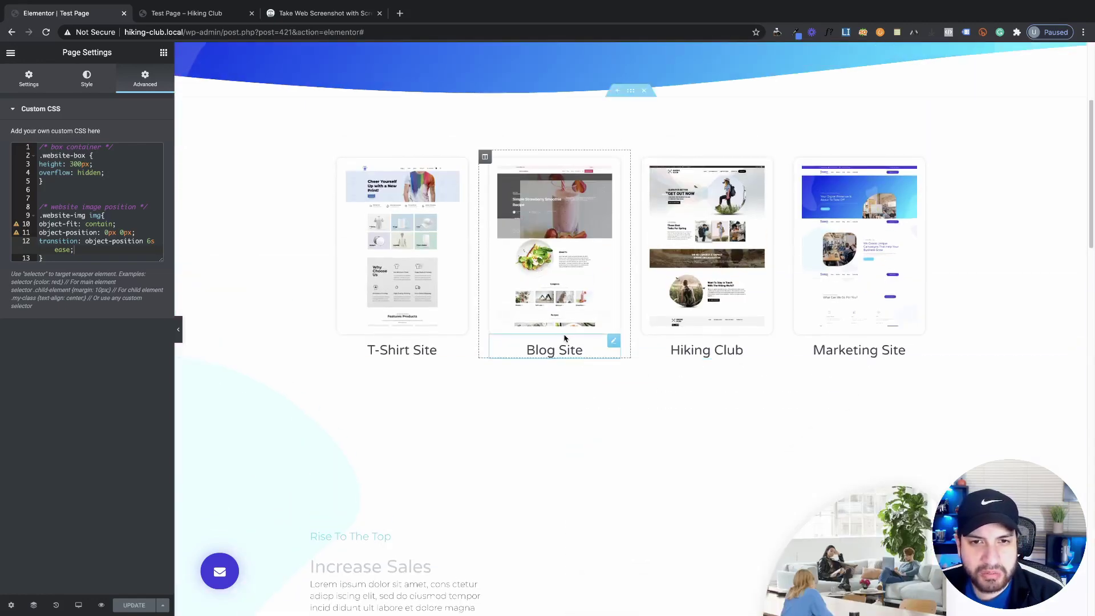
scroll(589, 352, down, 1)
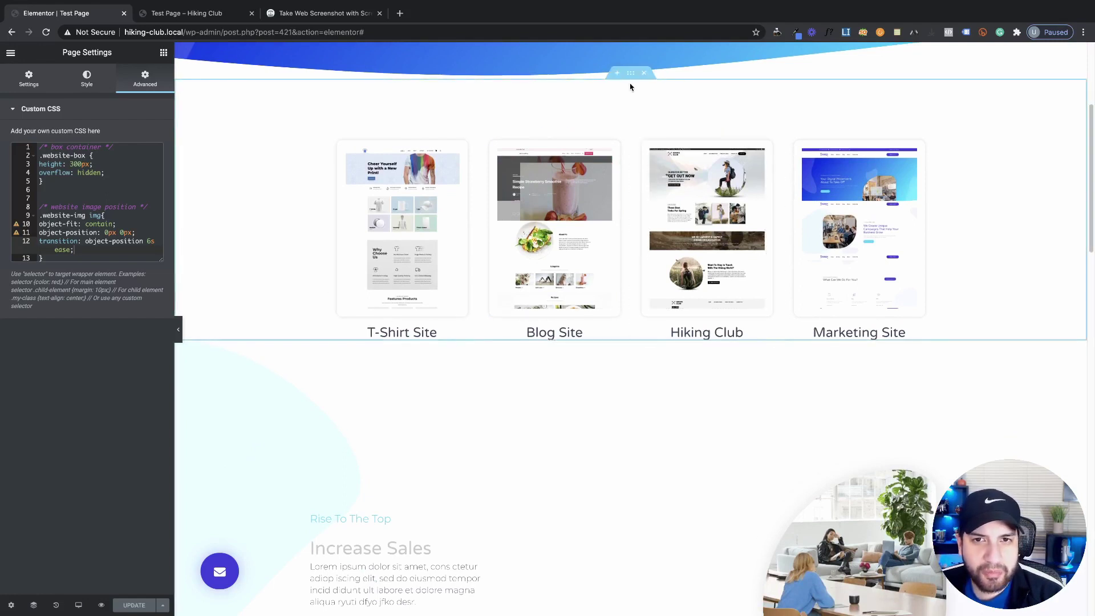
click(163, 54)
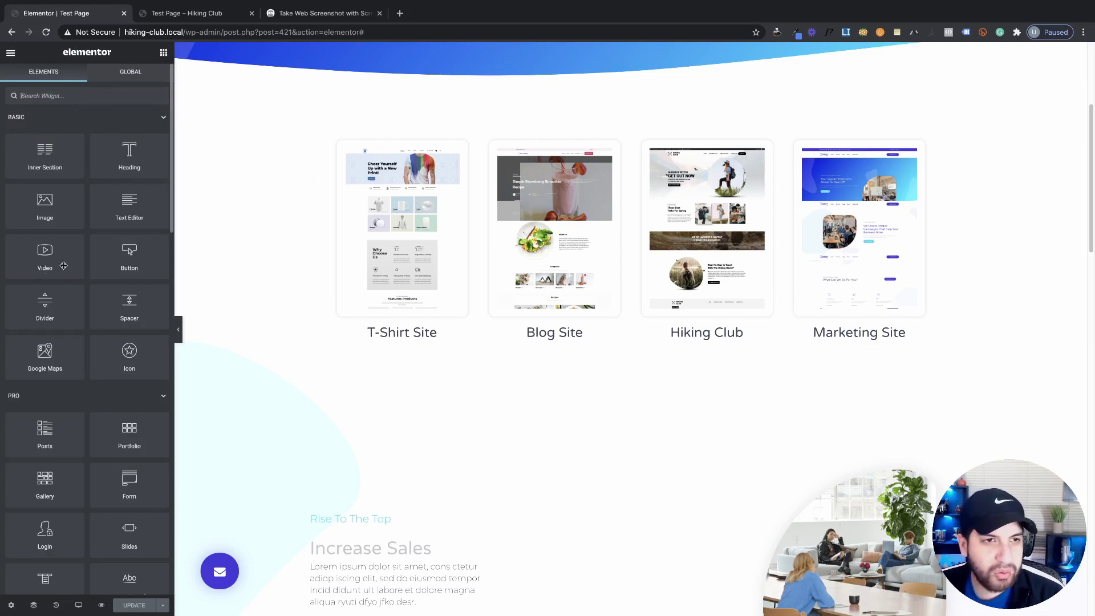
click(617, 336)
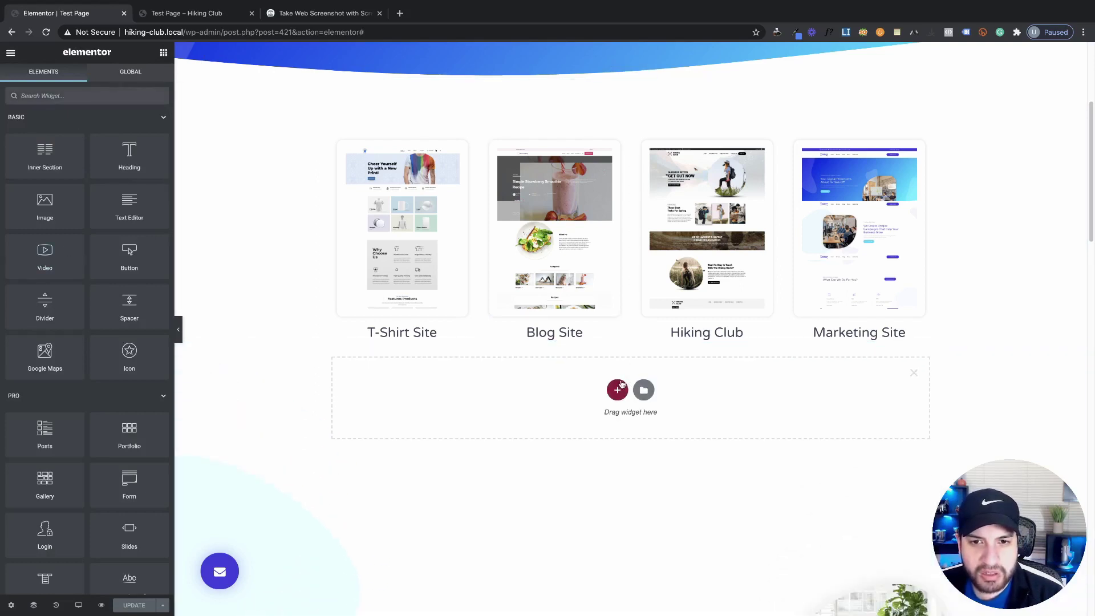
click(617, 390)
click(494, 428)
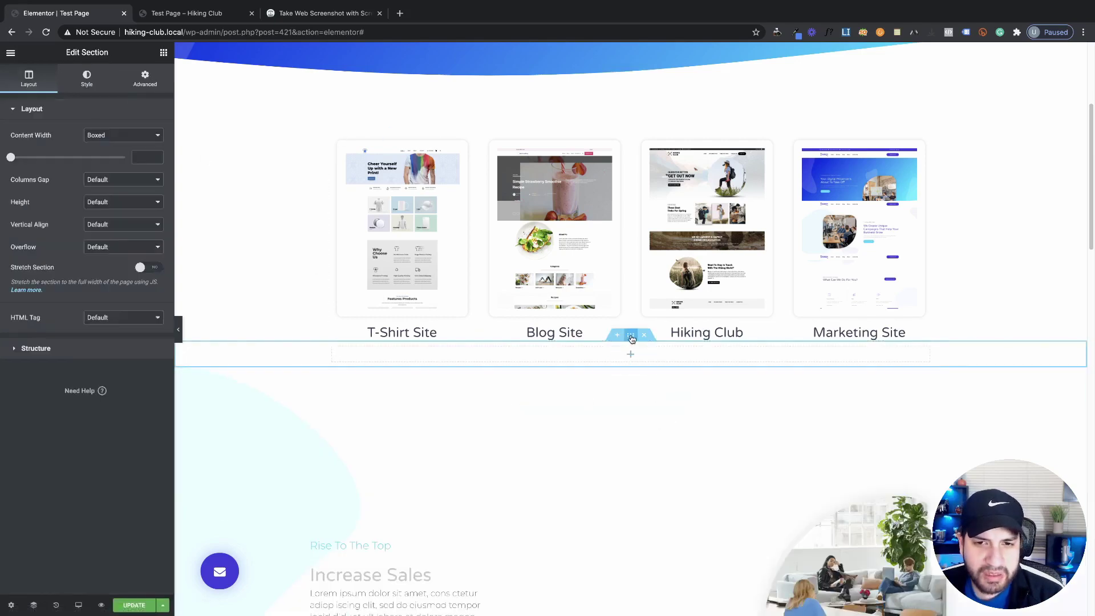
scroll(663, 435, down, 2)
scroll(721, 448, up, 2)
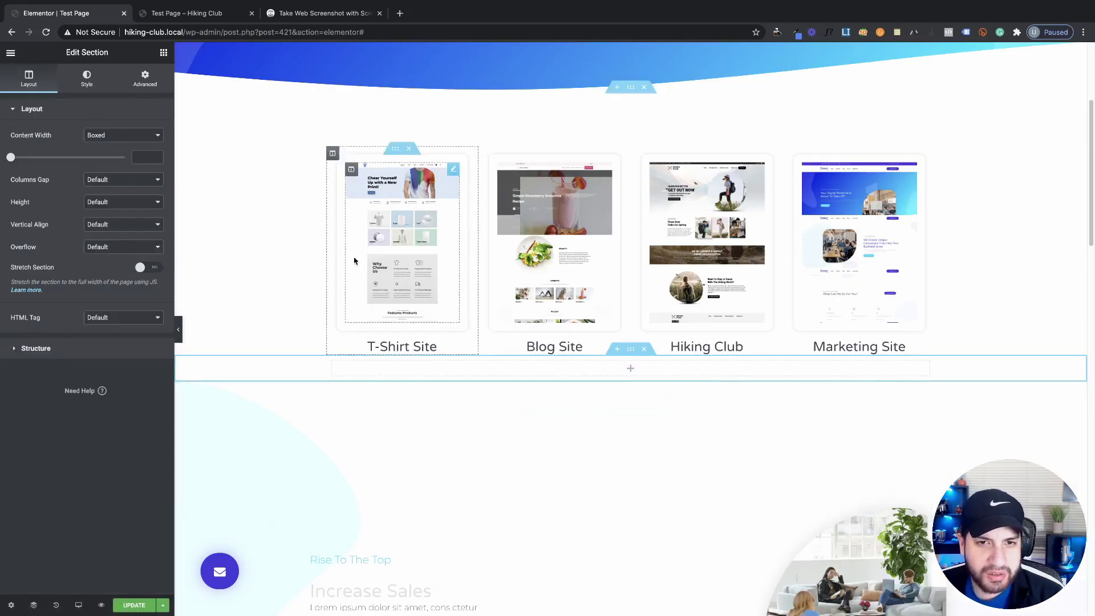
click(142, 87)
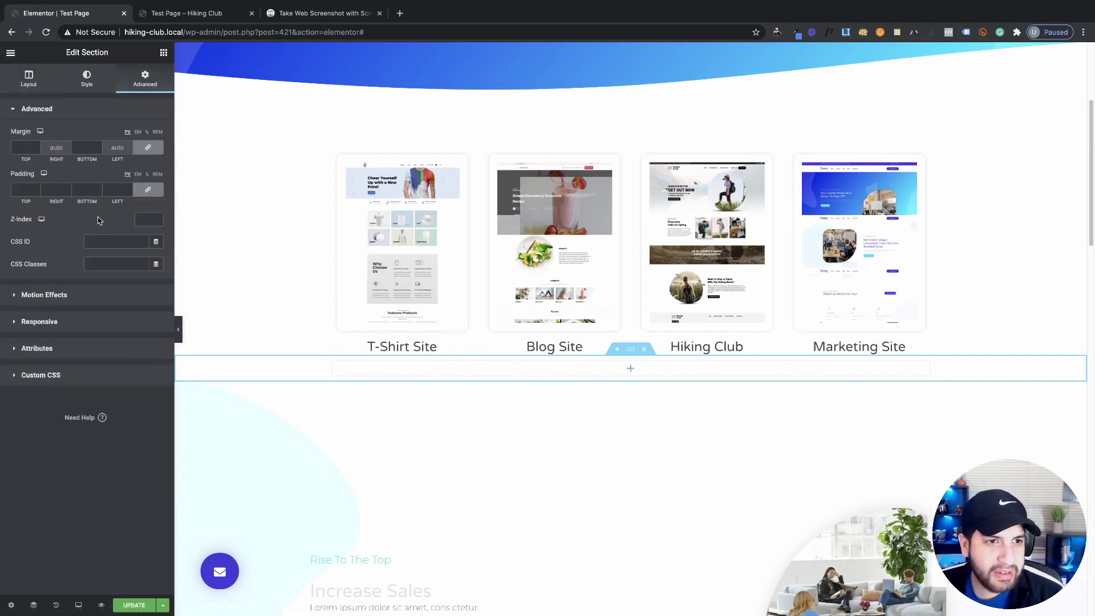
Step: Search the widgets for 'html' and drag an HTML widget into the new section
click(163, 53)
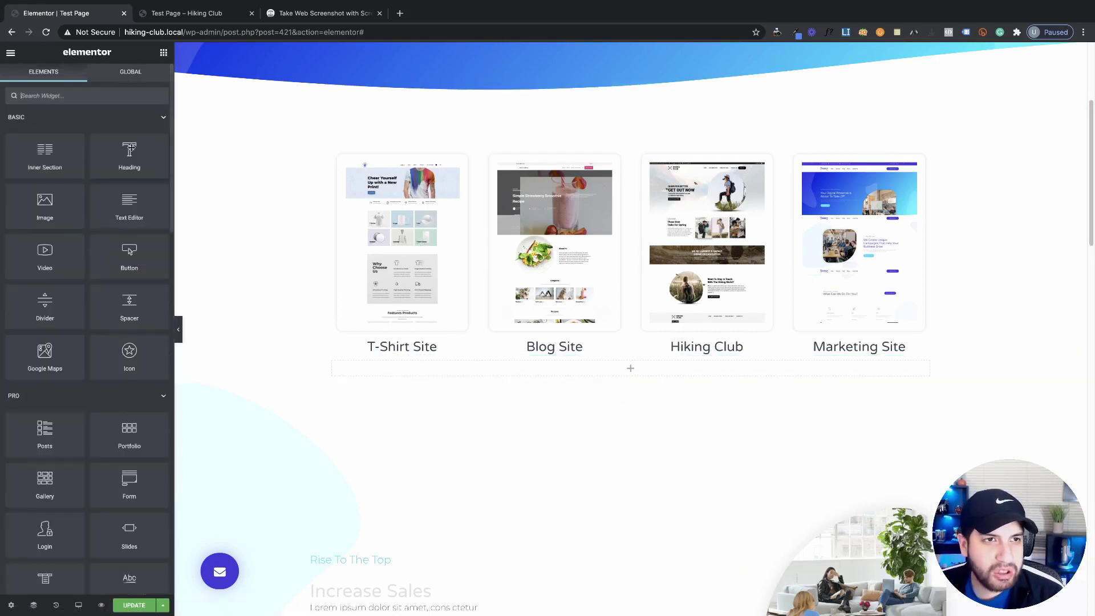
click(46, 97)
text(html)
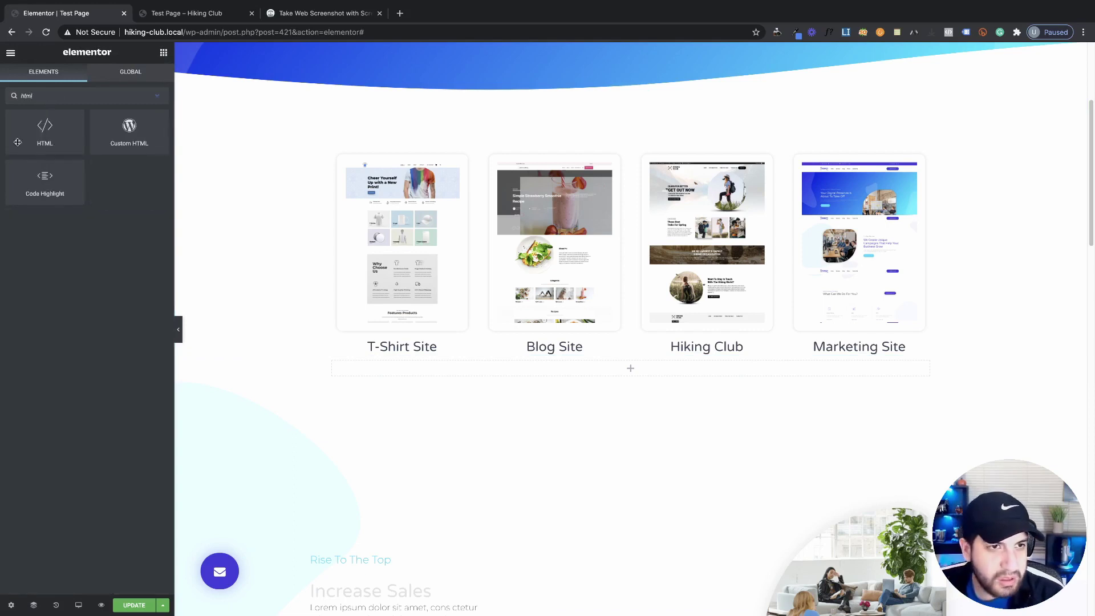
drag(17, 143, 671, 382)
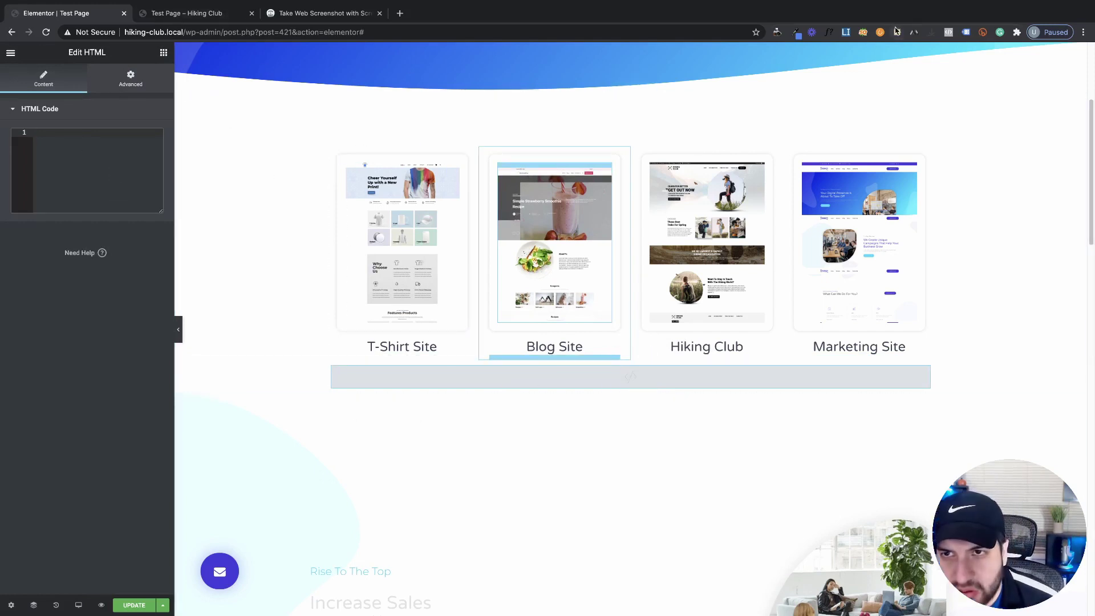
Step: Copy the hover-scroll script from the notes into the HTML widget's code box
key(alt+n)
scroll(773, 120, down, 5)
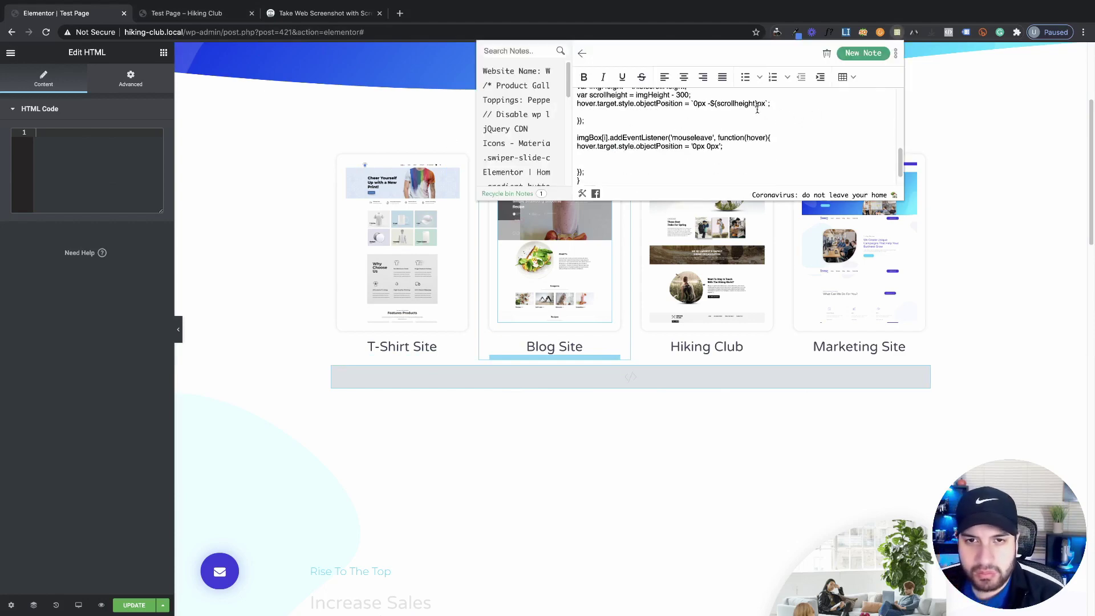
scroll(672, 146, up, 4)
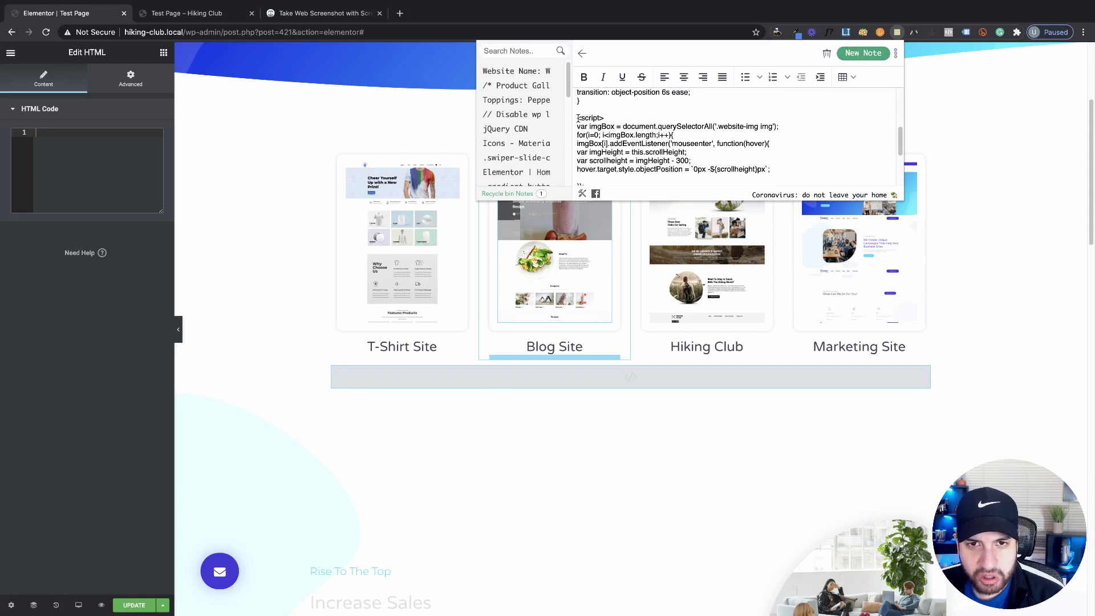
drag(578, 117, 659, 194)
key(super+c)
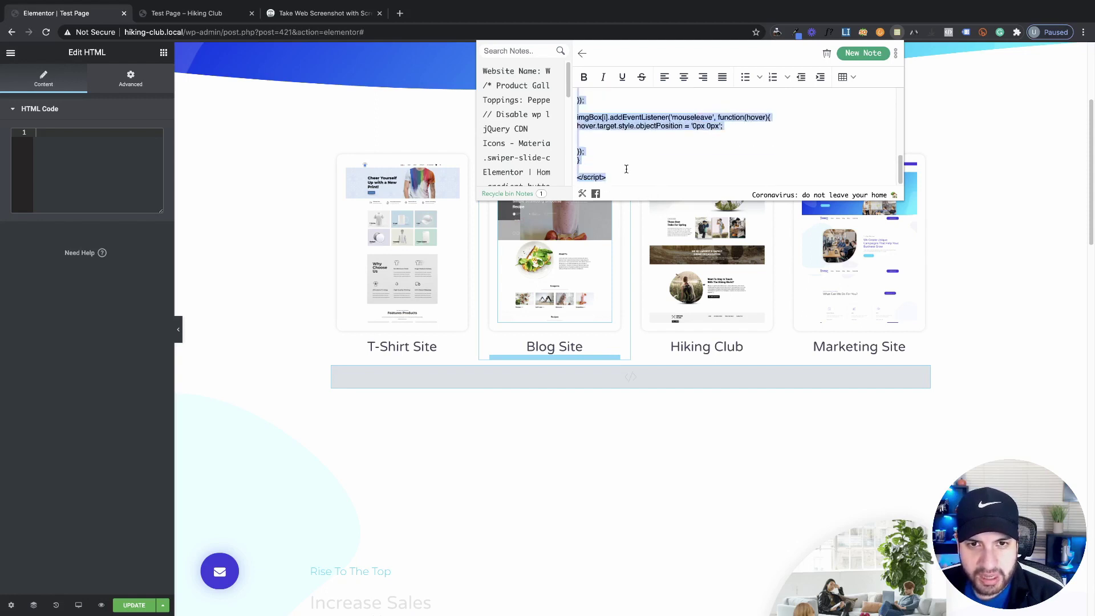
scroll(627, 170, up, 5)
scroll(639, 172, down, 5)
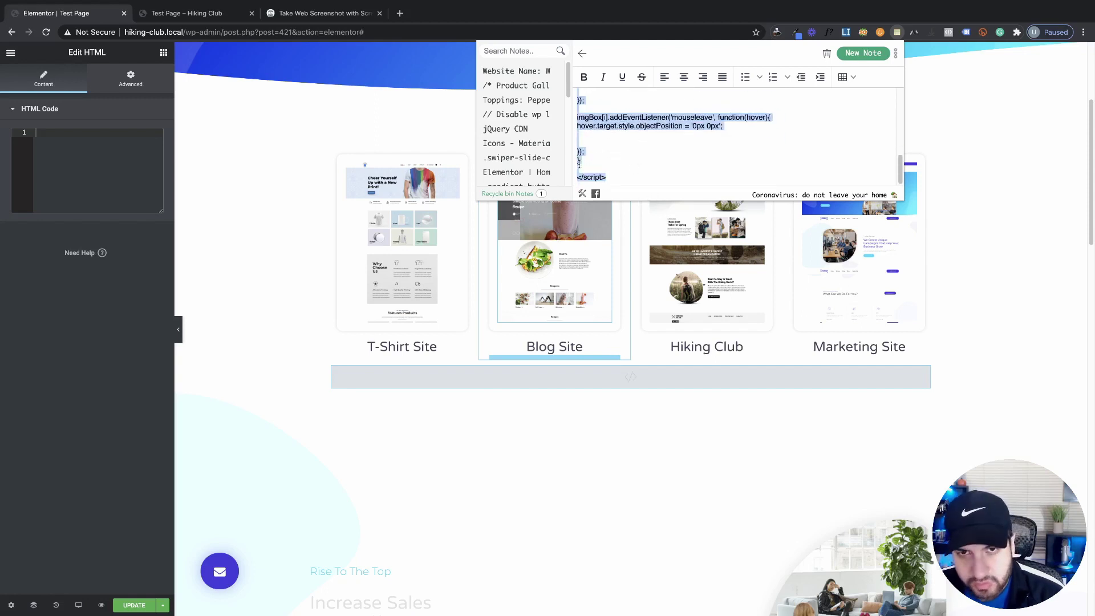
key(Escape)
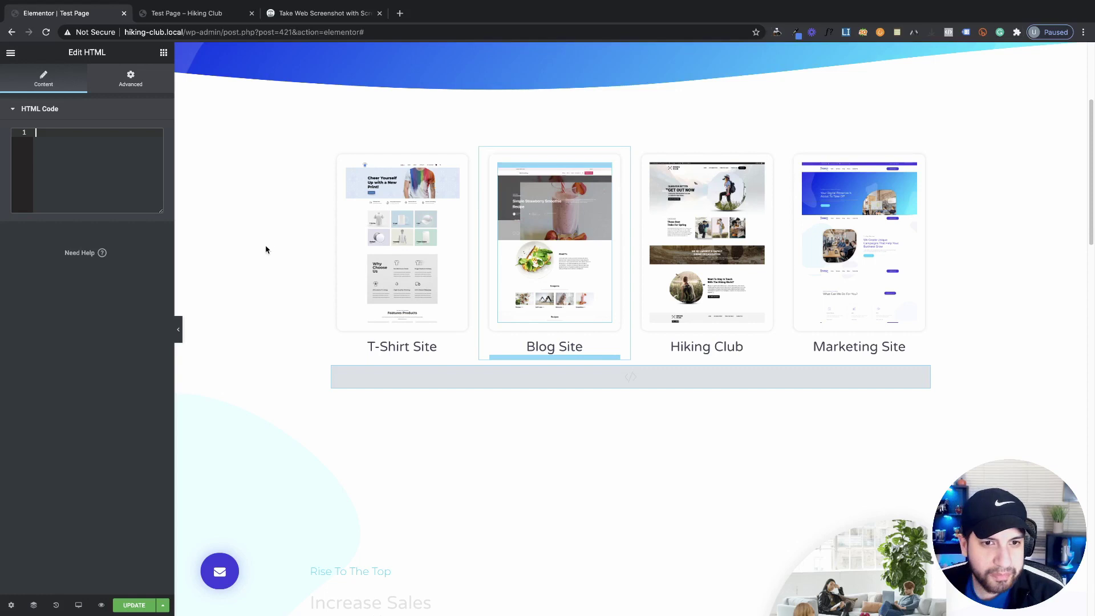
click(86, 167)
key(super+v)
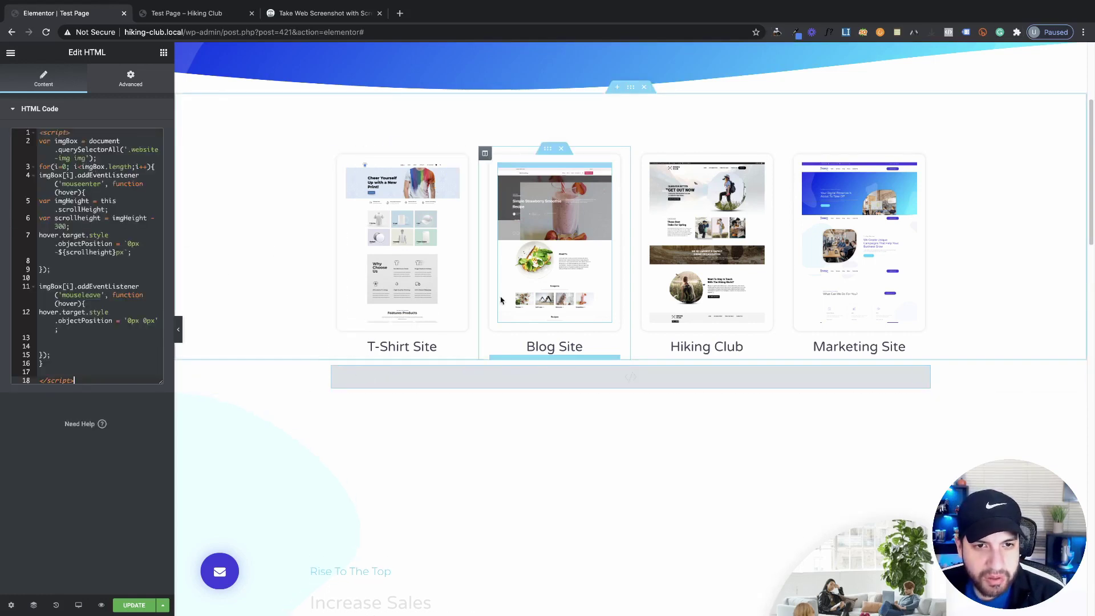
Step: Save the page and view the cards in the test page preview
key(super+s)
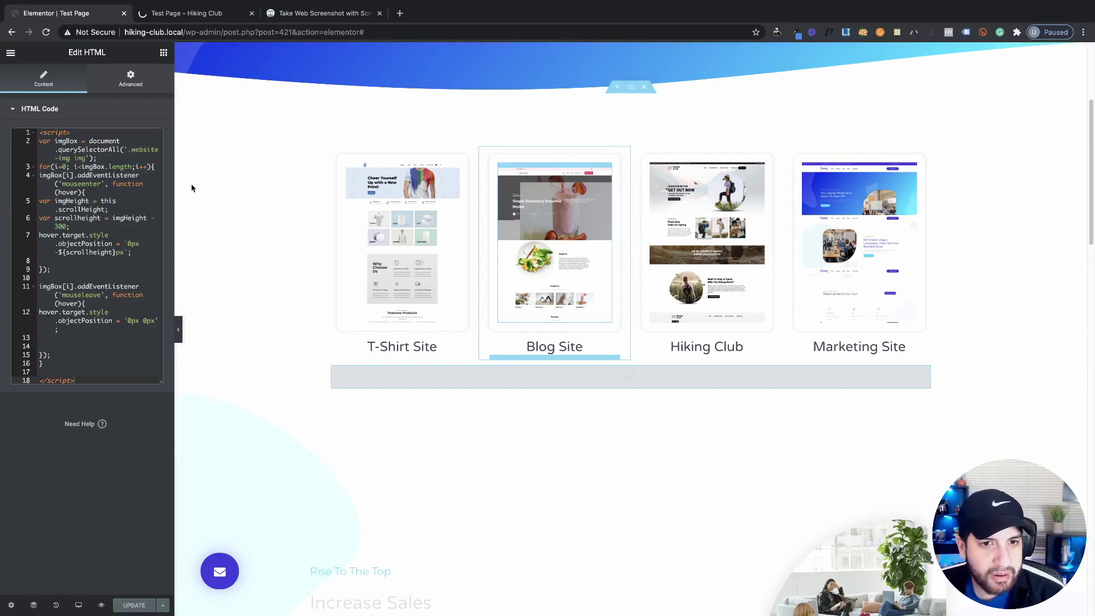
click(186, 14)
scroll(133, 445, down, 3)
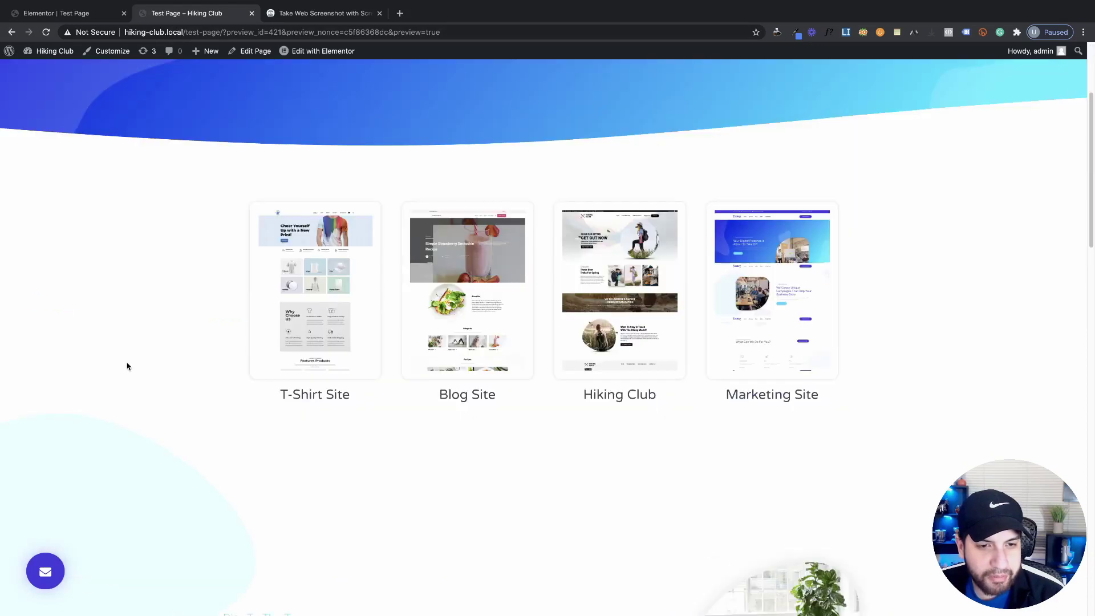
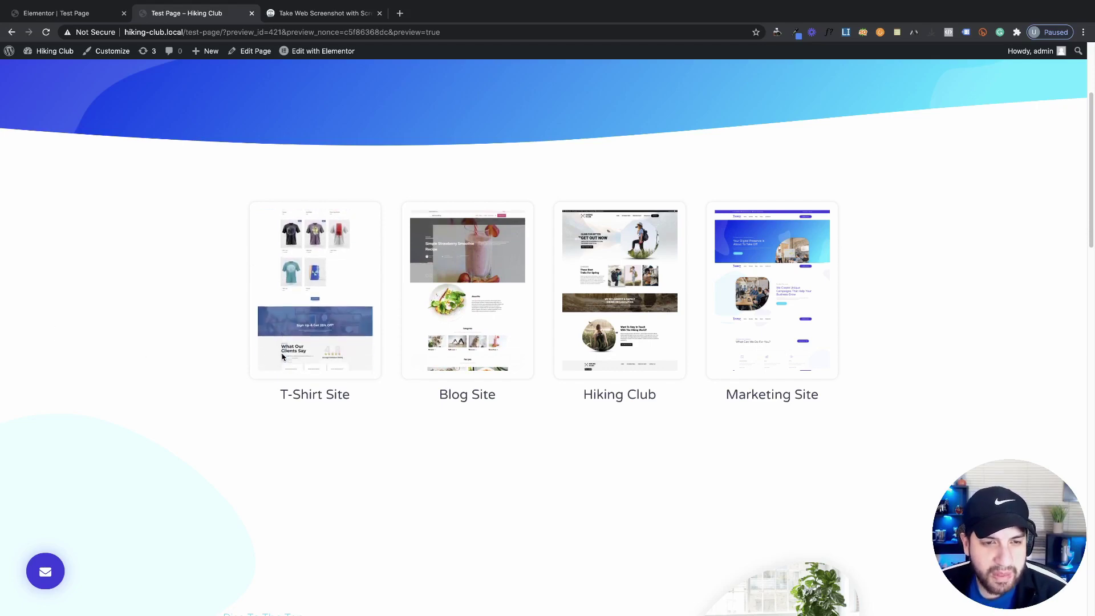
Step: Change the hover-scroll offset on line 6 of the HTML widget script from 300 to 100
key(ctrl+shift+Tab)
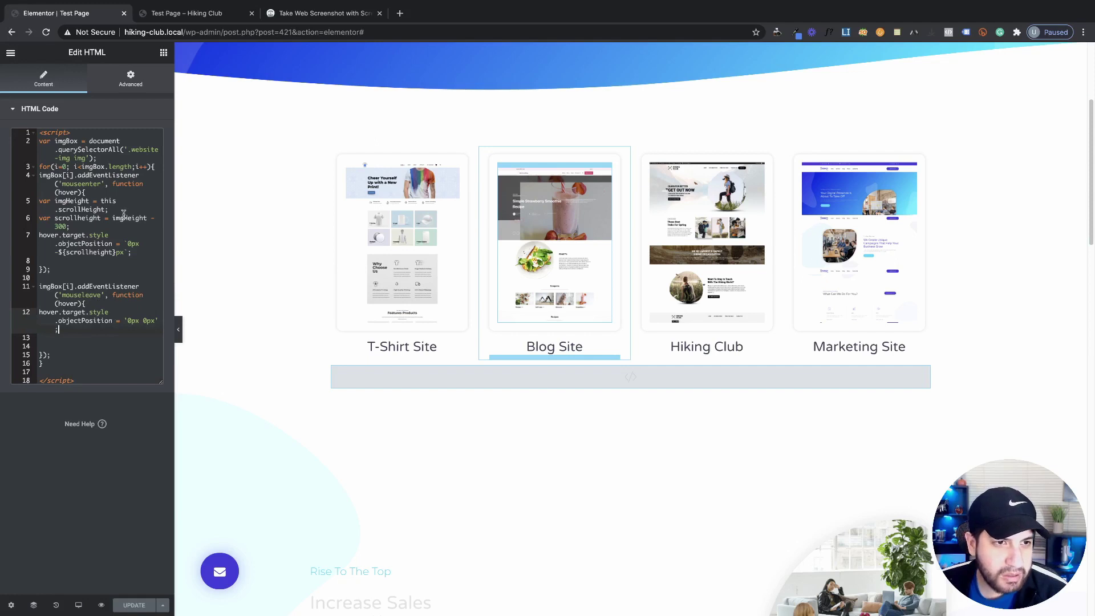
drag(173, 254, 297, 258)
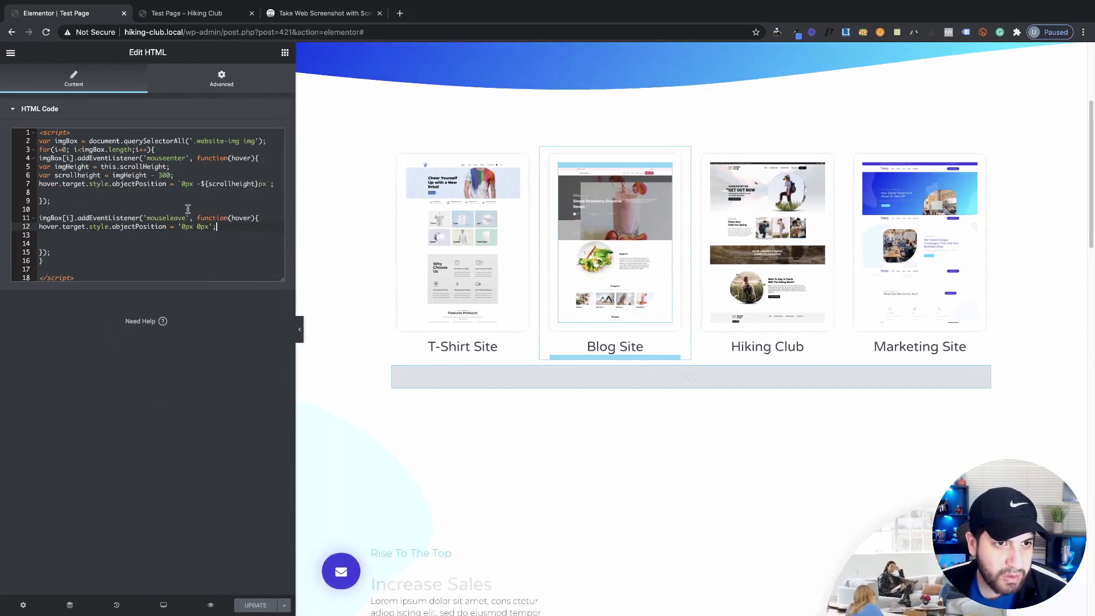
click(166, 176)
key(BackSpace)
text(1)
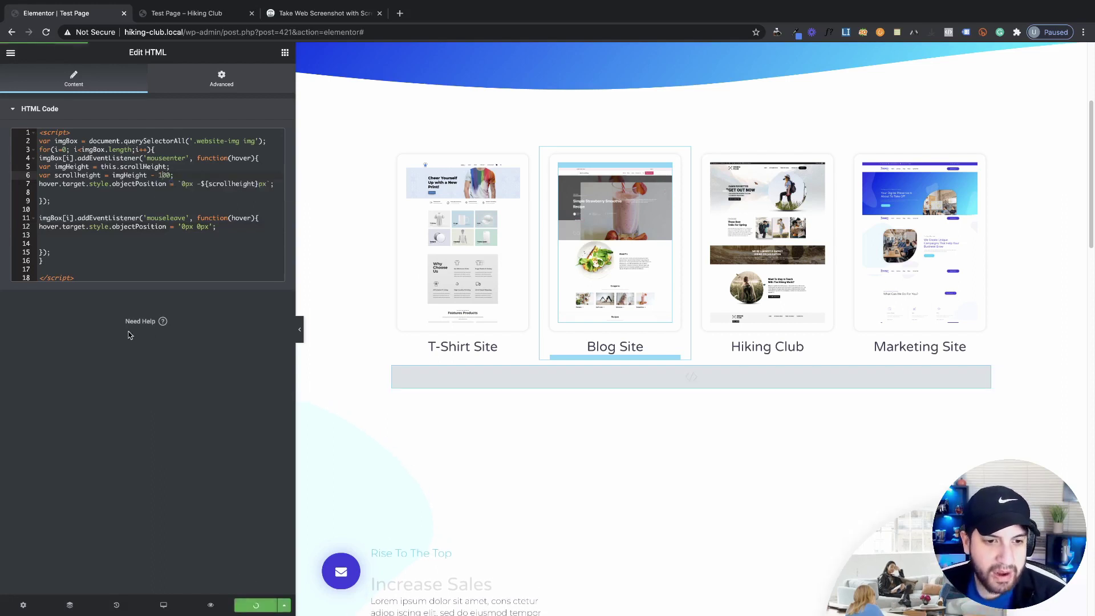
Step: Check the thumbnails' hover scrolling with the 100 offset in the live preview
click(187, 14)
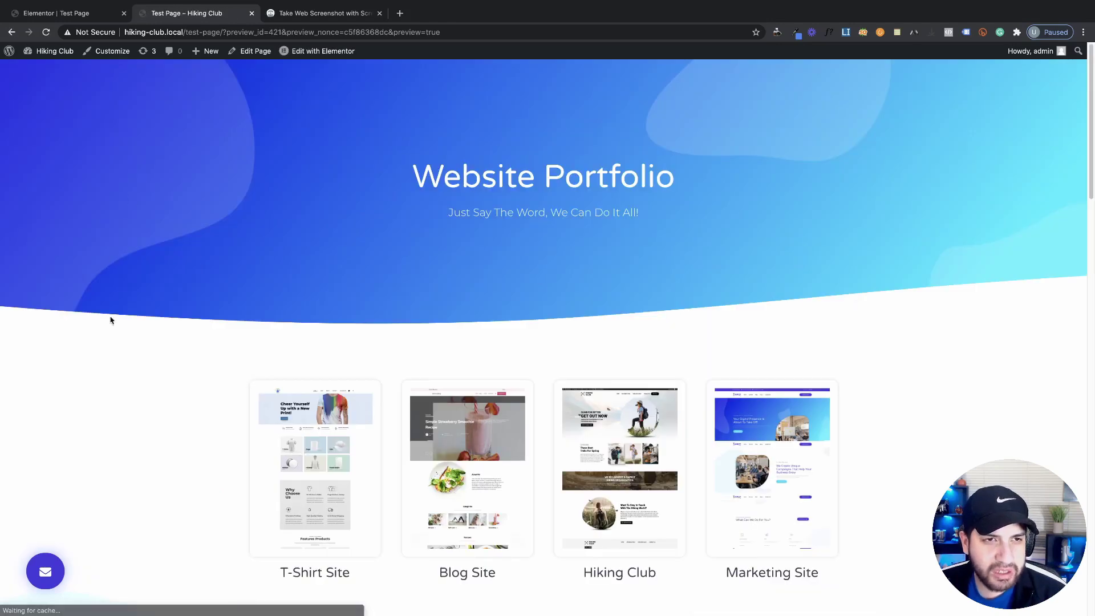
scroll(124, 299, down, 1)
mouse_move(283, 452)
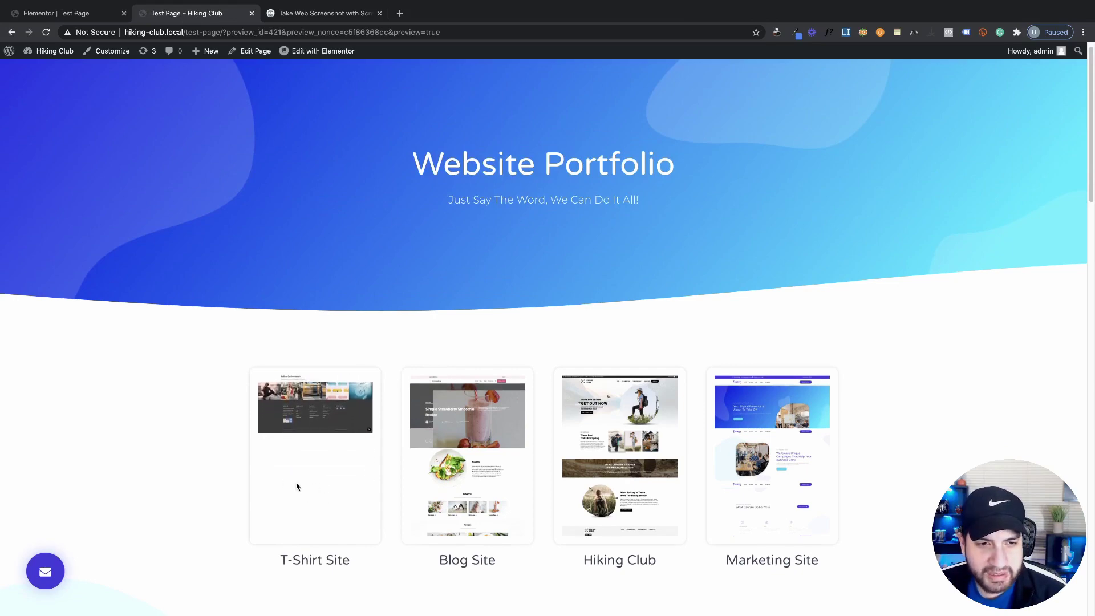
scroll(307, 439, down, 1)
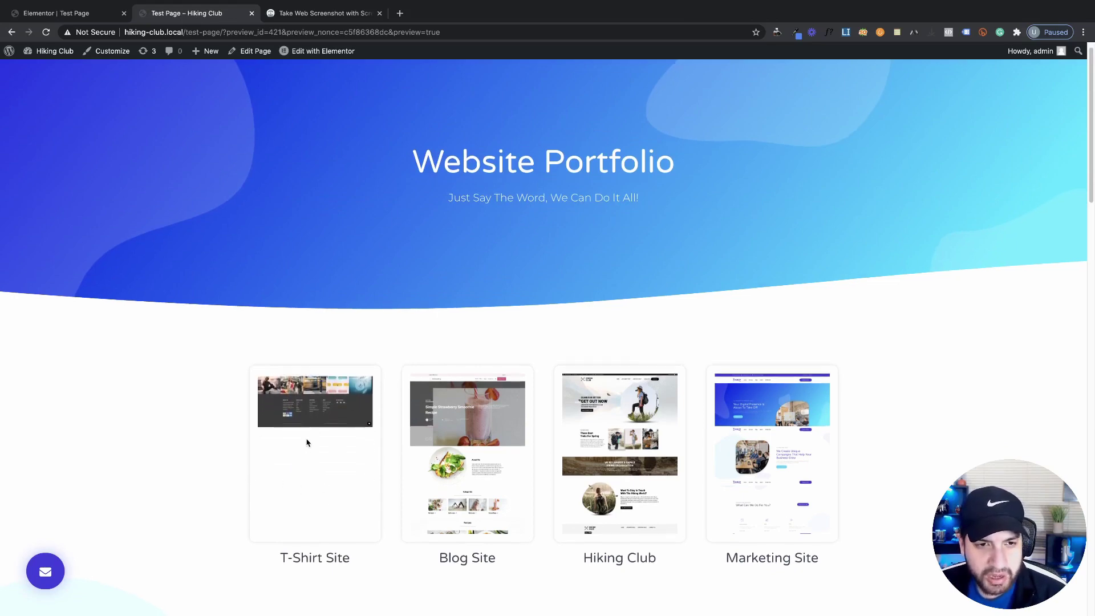
key(ctrl+shift+Tab)
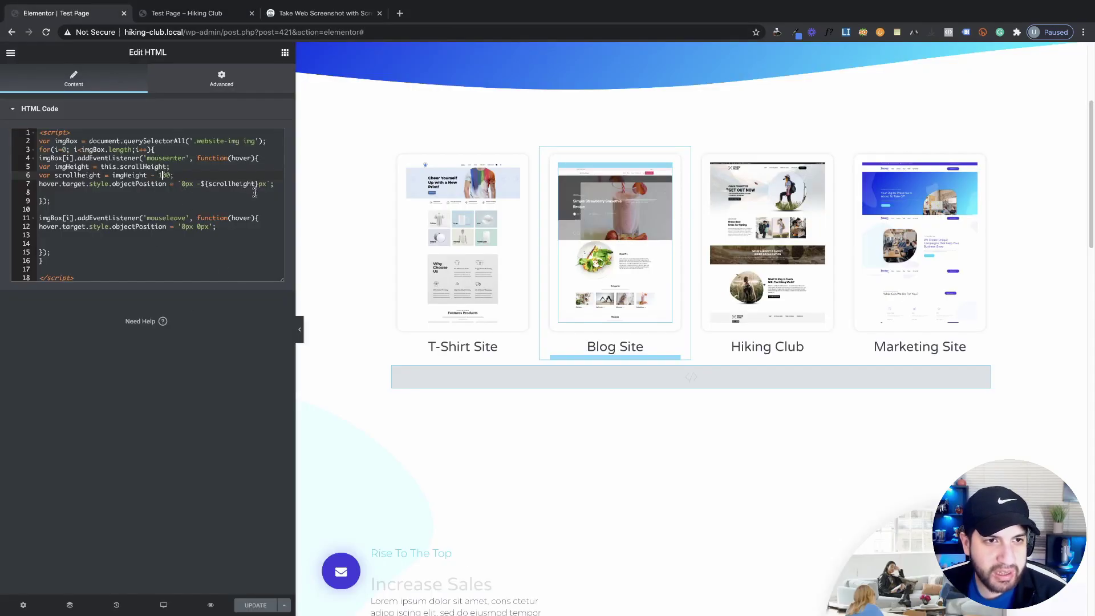
Step: Restore the line 6 offset to 300 and save the change
key(BackSpace)
text(3)
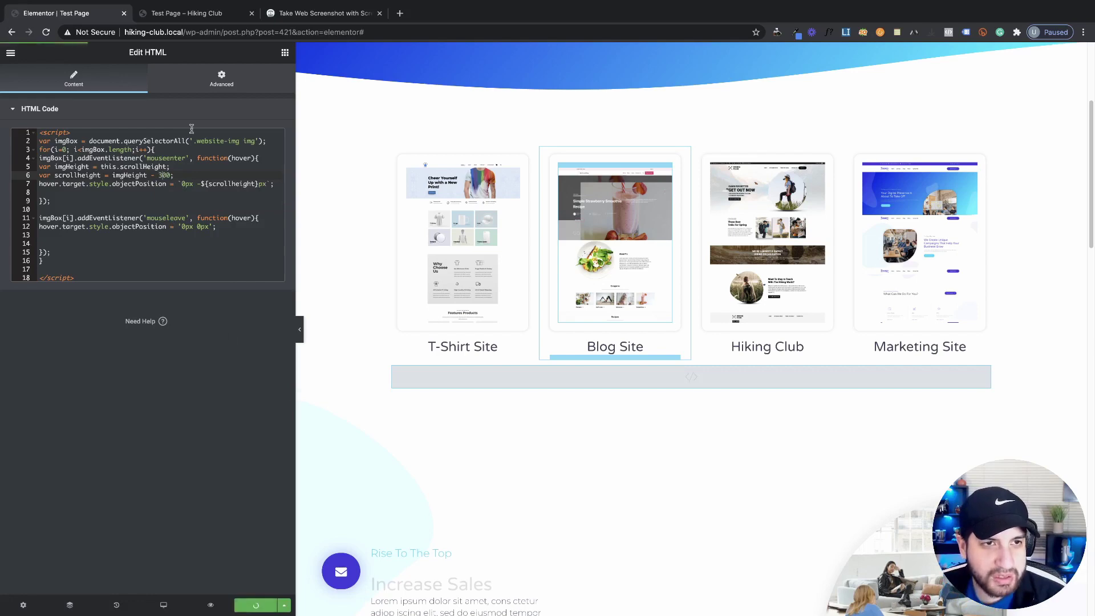
click(210, 605)
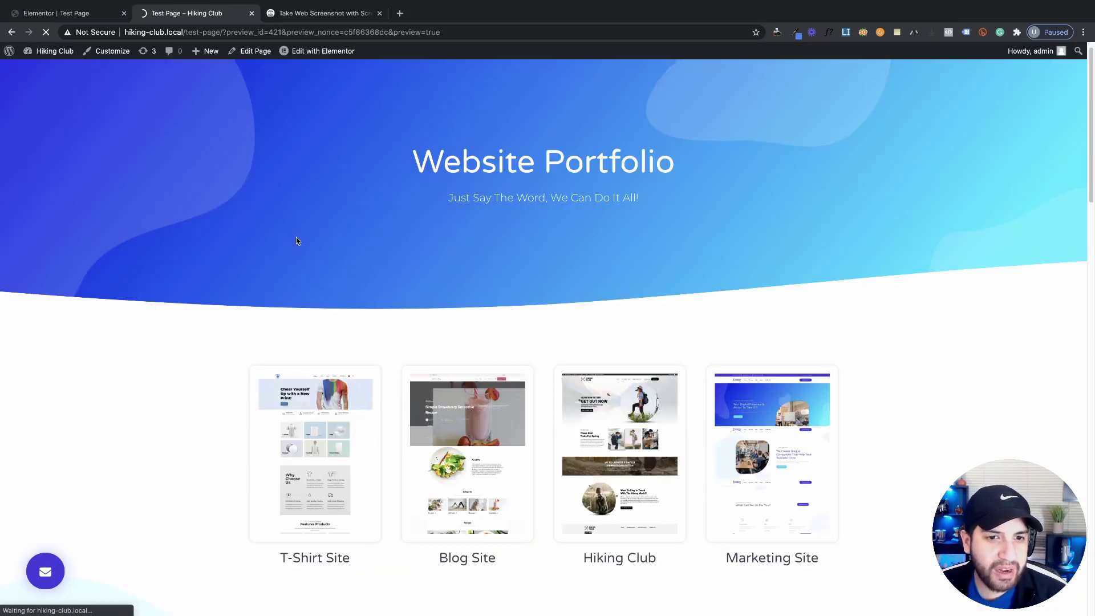
Step: Scroll the live preview to recheck the thumbnails' hover scrolling at offset 300
scroll(176, 355, down, 3)
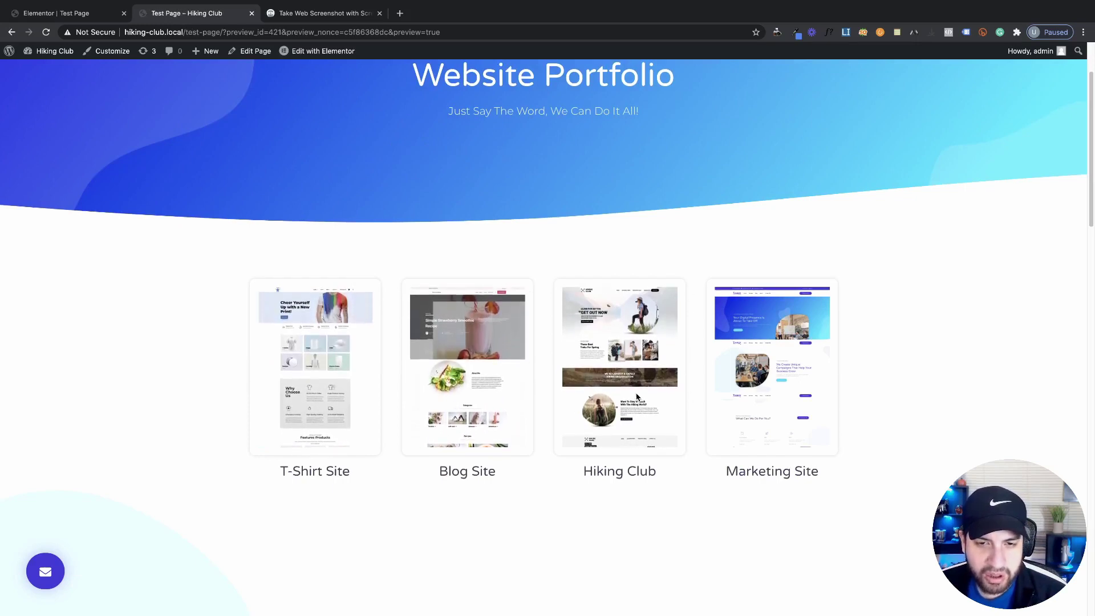
scroll(614, 390, down, 1)
scroll(691, 388, down, 2)
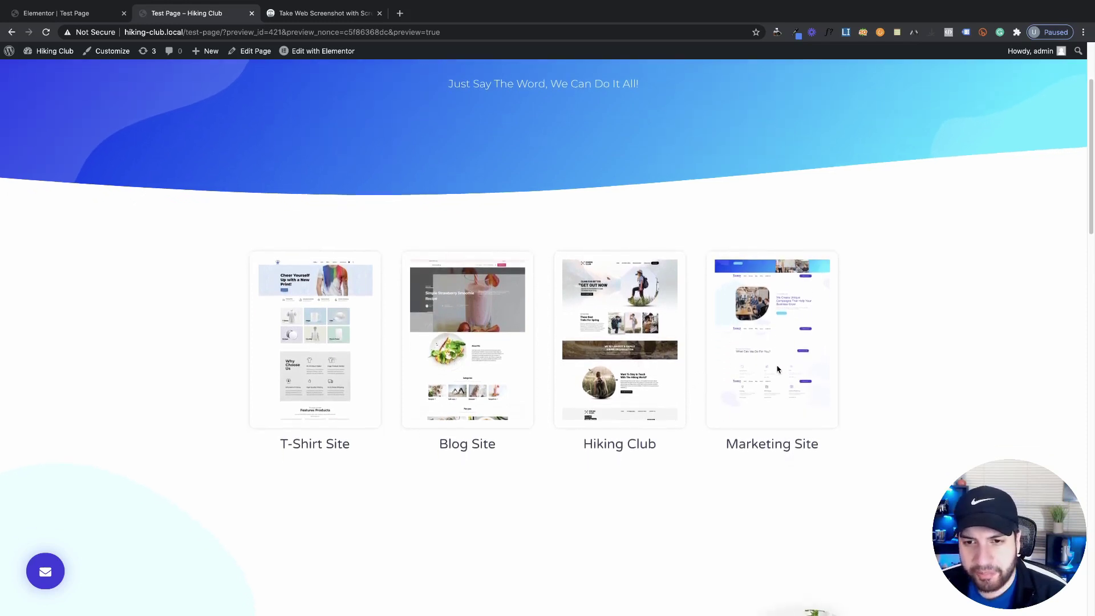
scroll(506, 296, up, 3)
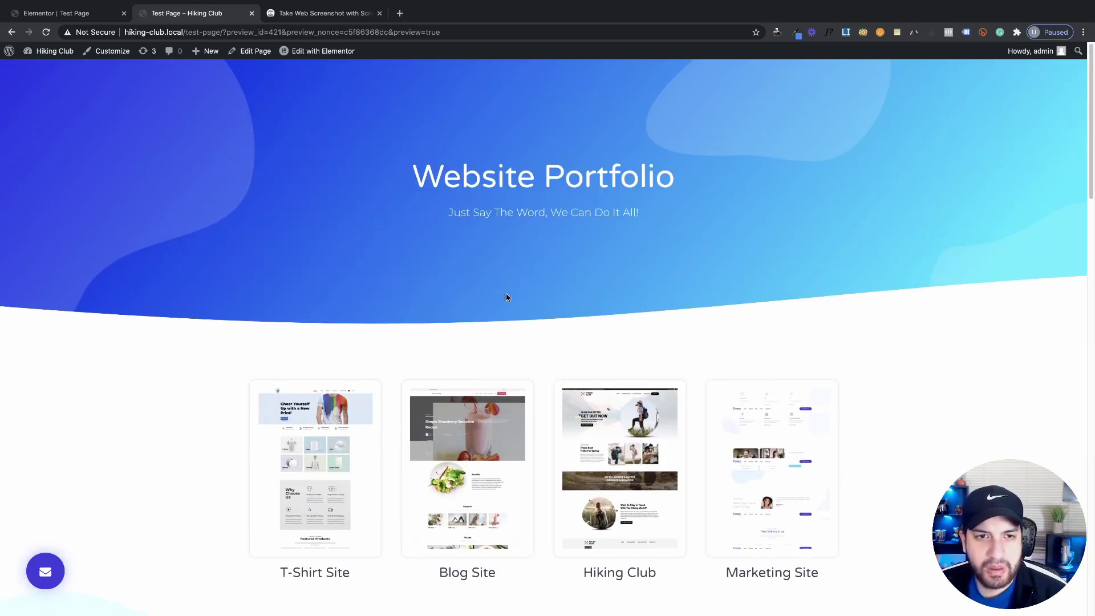
click(78, 12)
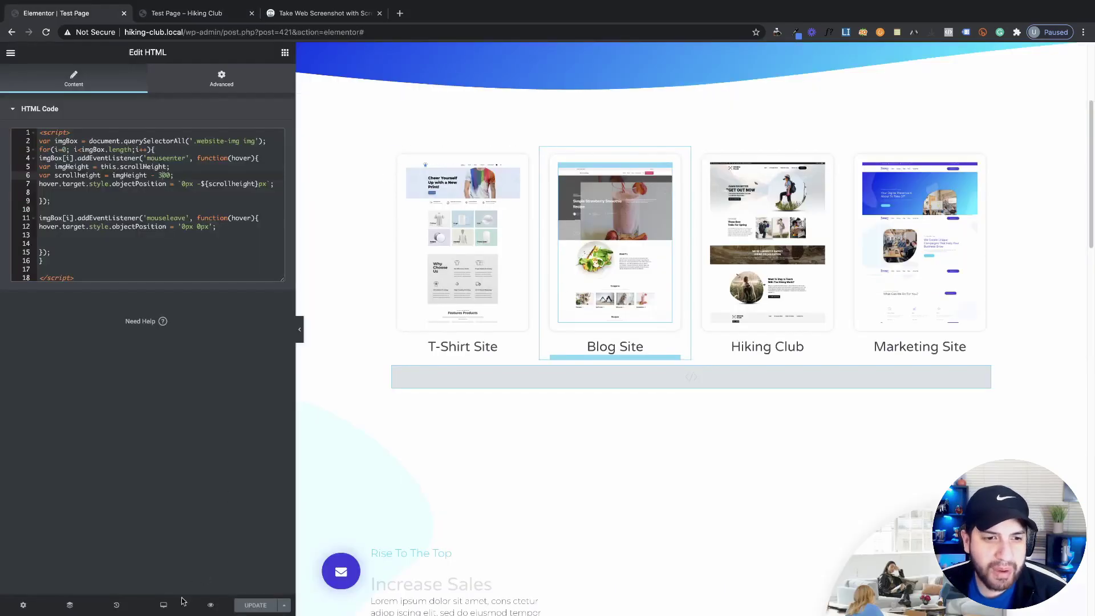
Step: Switch the editor to tablet width and inspect the T-Shirt Site heading's typography
click(162, 605)
click(137, 557)
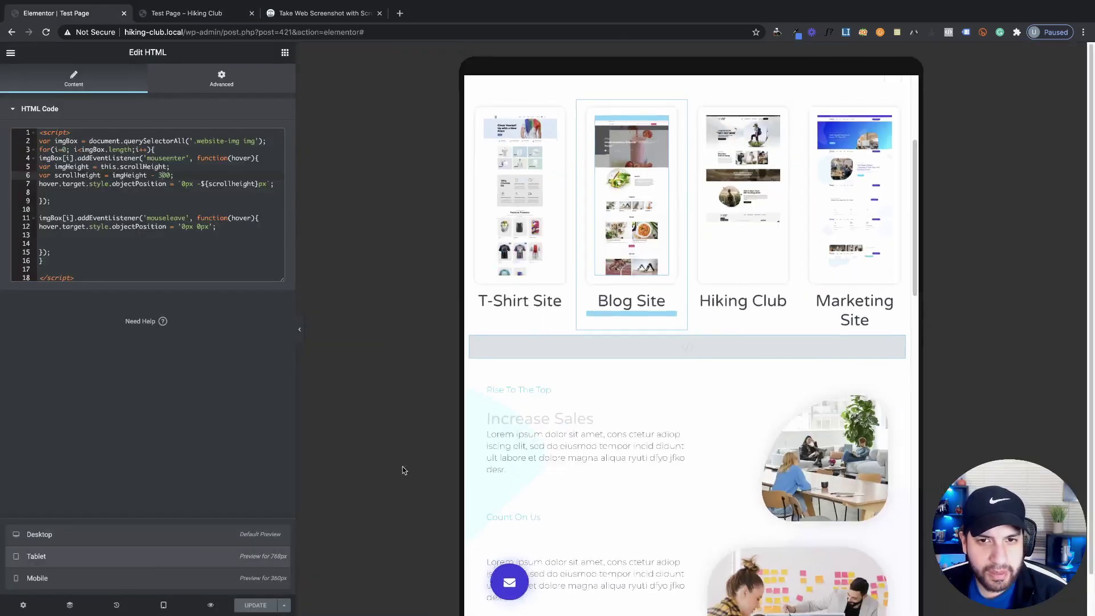
scroll(667, 319, up, 3)
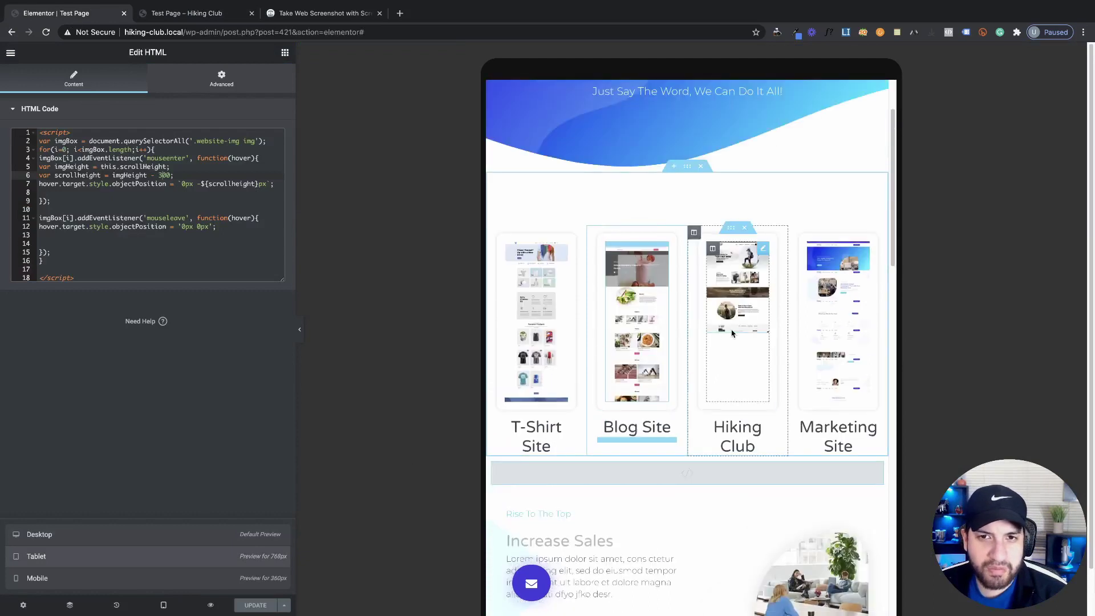
click(556, 435)
click(278, 157)
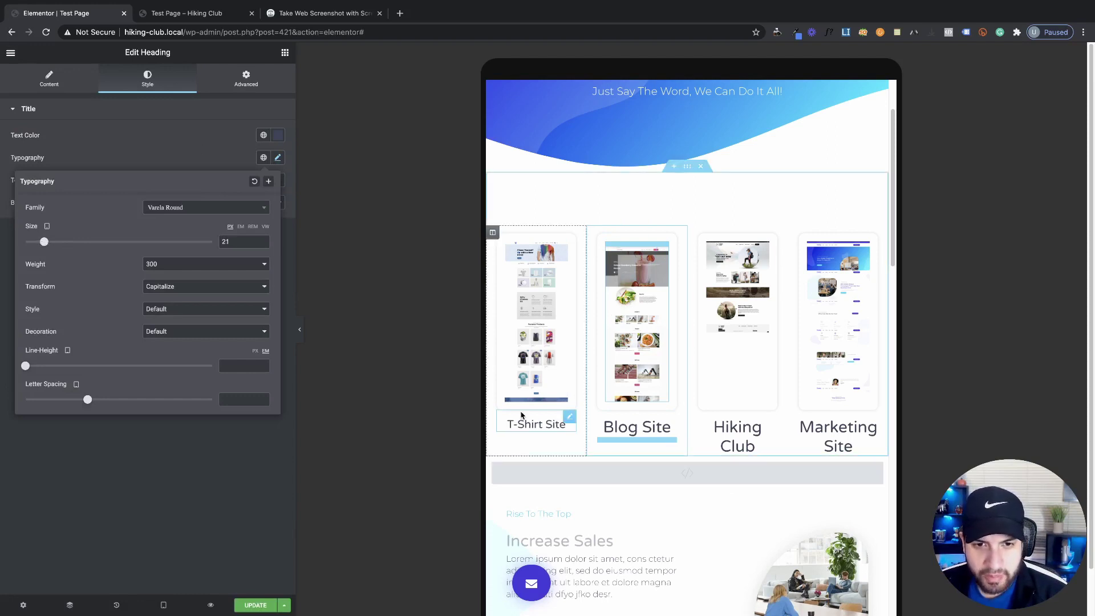
Step: Copy the T-Shirt Site heading style and paste it onto the Blog Site, Hiking Club and Marketing Site headings
right_click(525, 424)
click(557, 466)
right_click(628, 436)
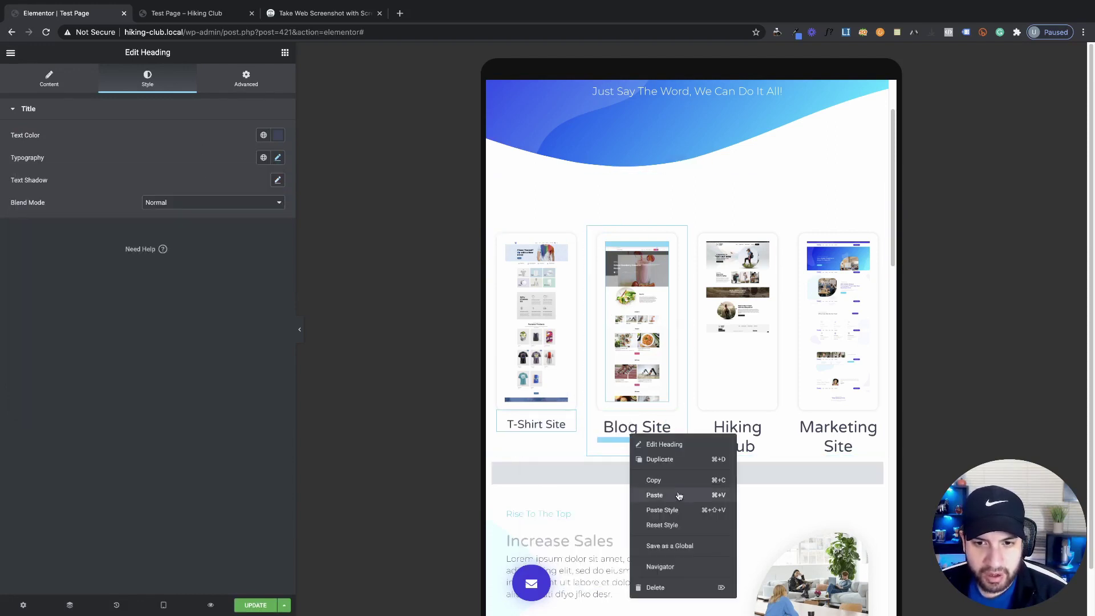
click(662, 510)
right_click(731, 435)
click(752, 510)
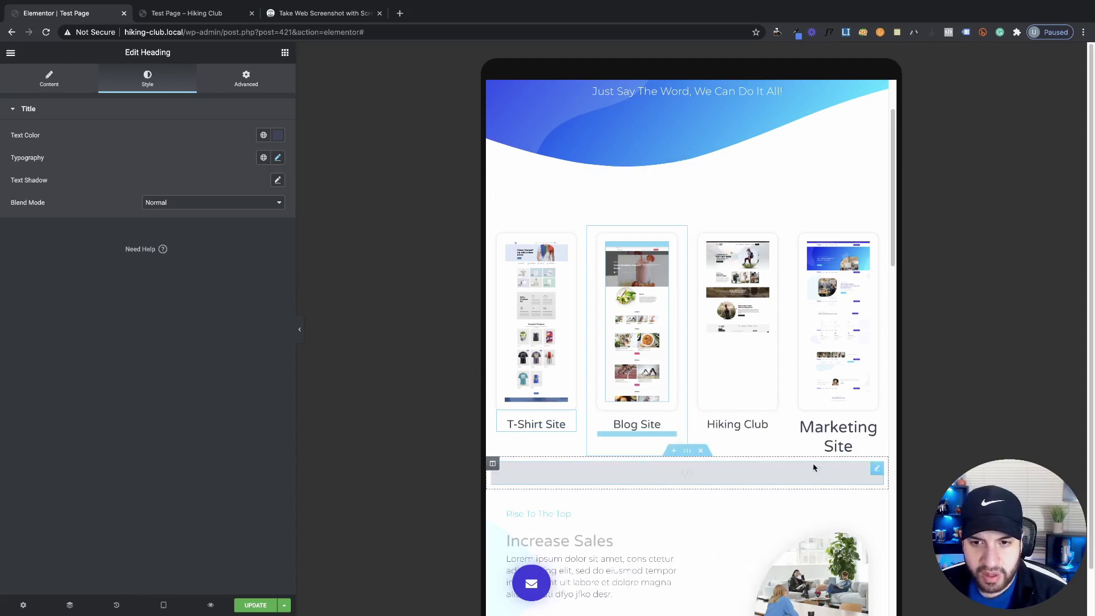
right_click(828, 446)
click(857, 520)
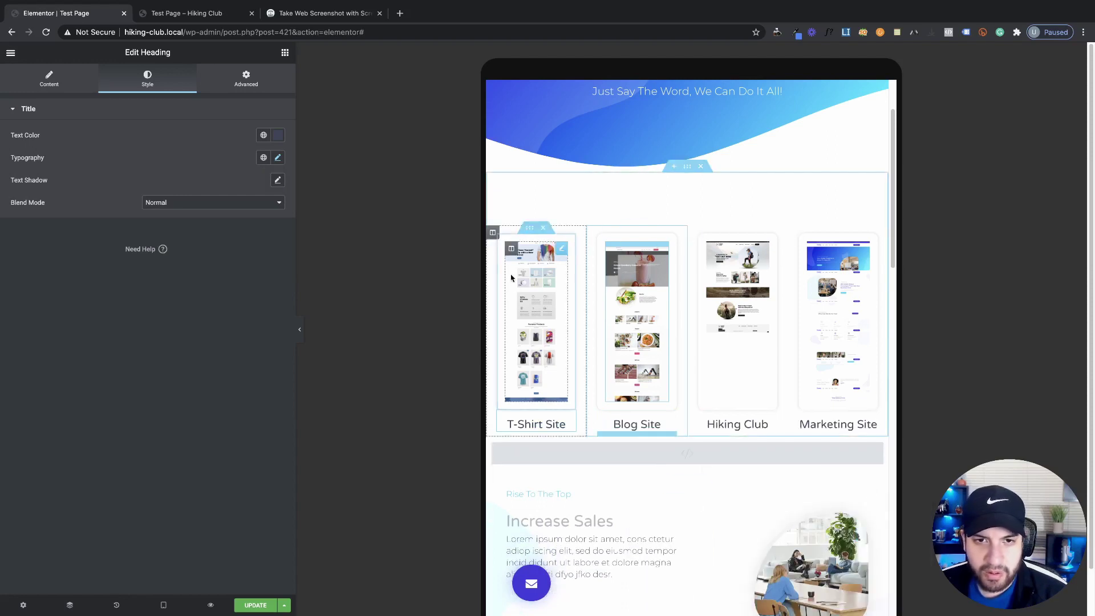
click(494, 233)
Step: Set the Marketing Site and Hiking Club columns to 50% width on tablet
click(48, 79)
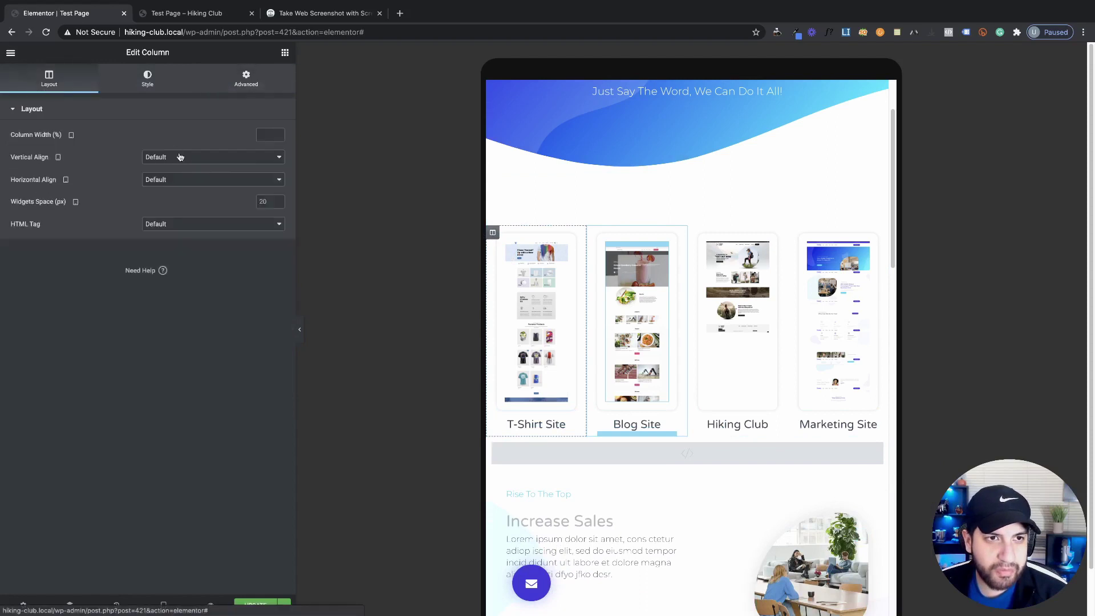
text(50)
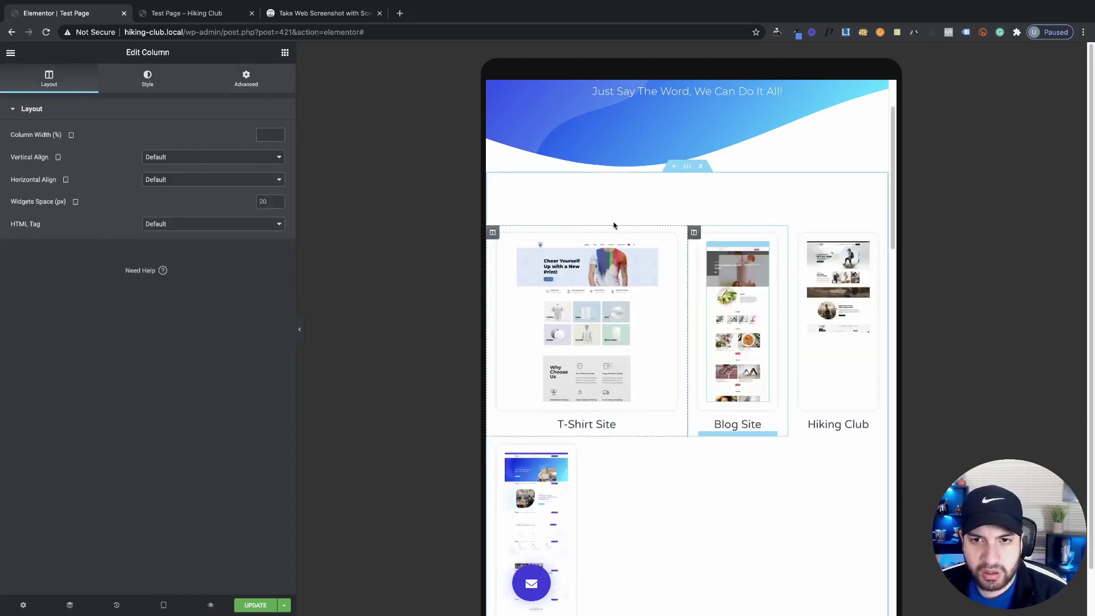
text(50)
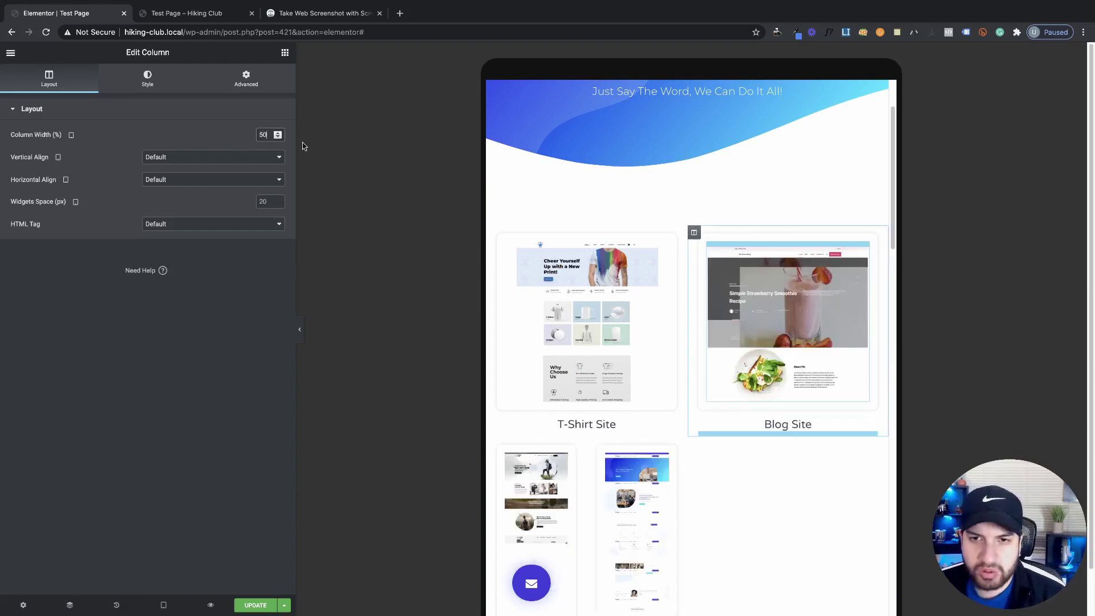
click(492, 361)
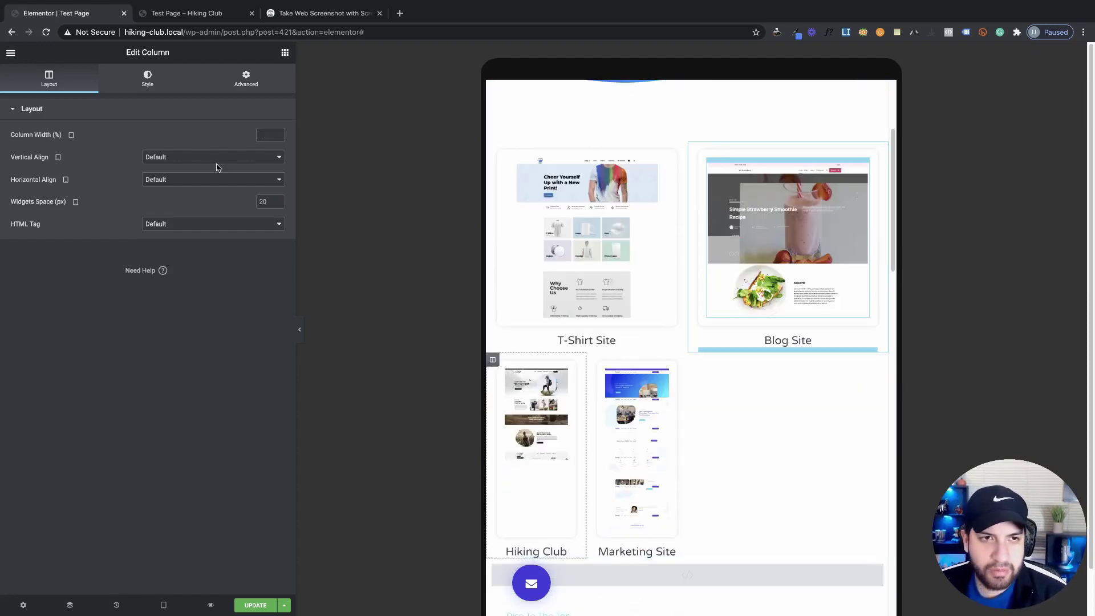
click(262, 132)
text(50)
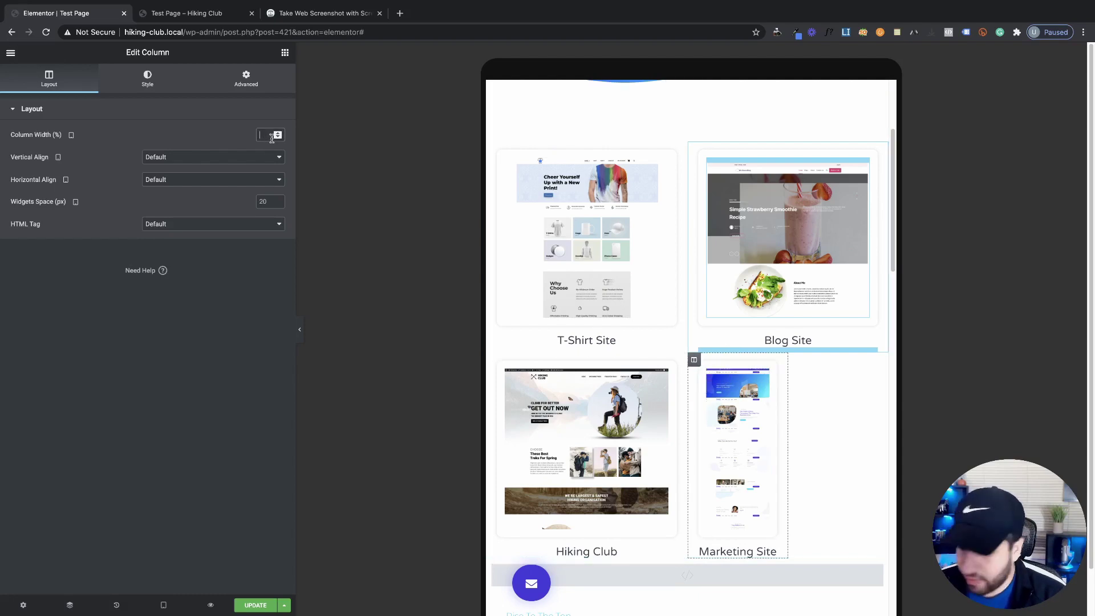
text(50)
scroll(788, 328, down, 3)
scroll(792, 354, up, 4)
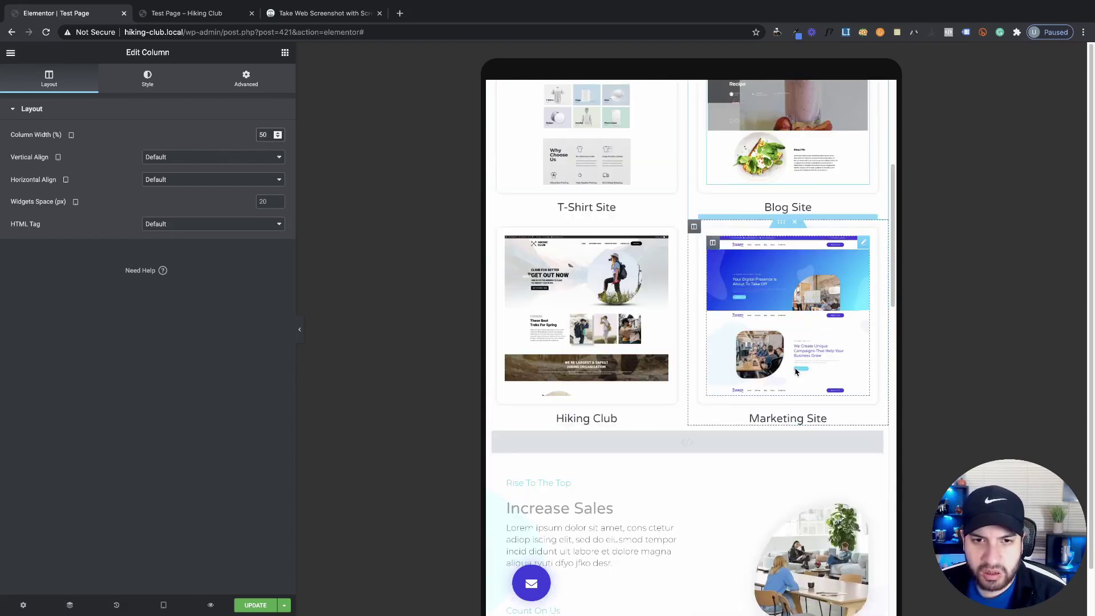
scroll(793, 366, up, 2)
scroll(781, 371, down, 5)
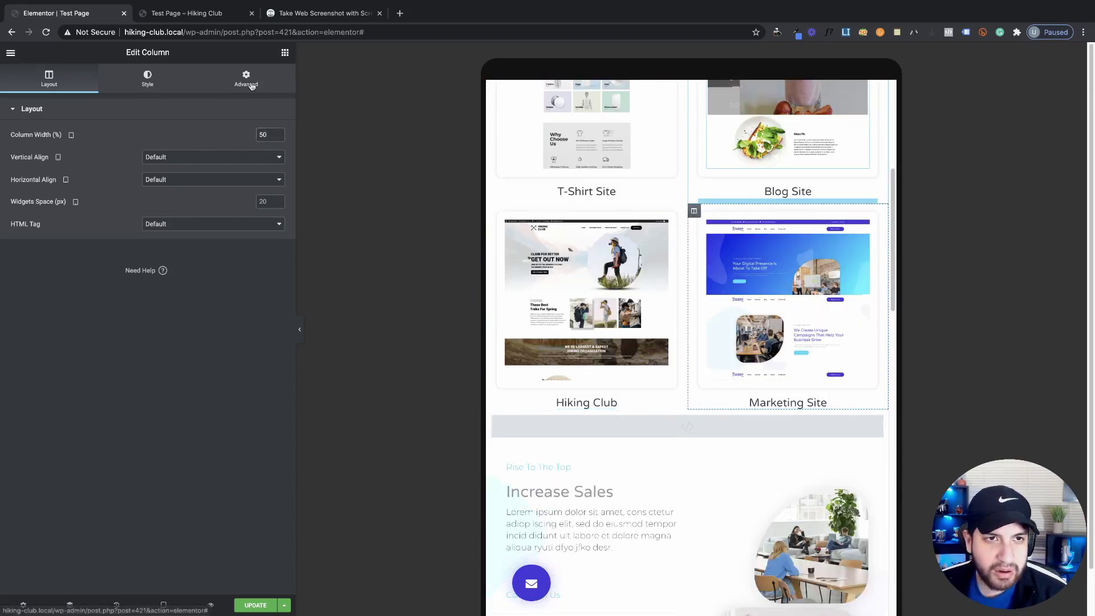
Step: Give the Marketing Site and Hiking Club columns 20 px top margins on tablet and review the layout
click(247, 80)
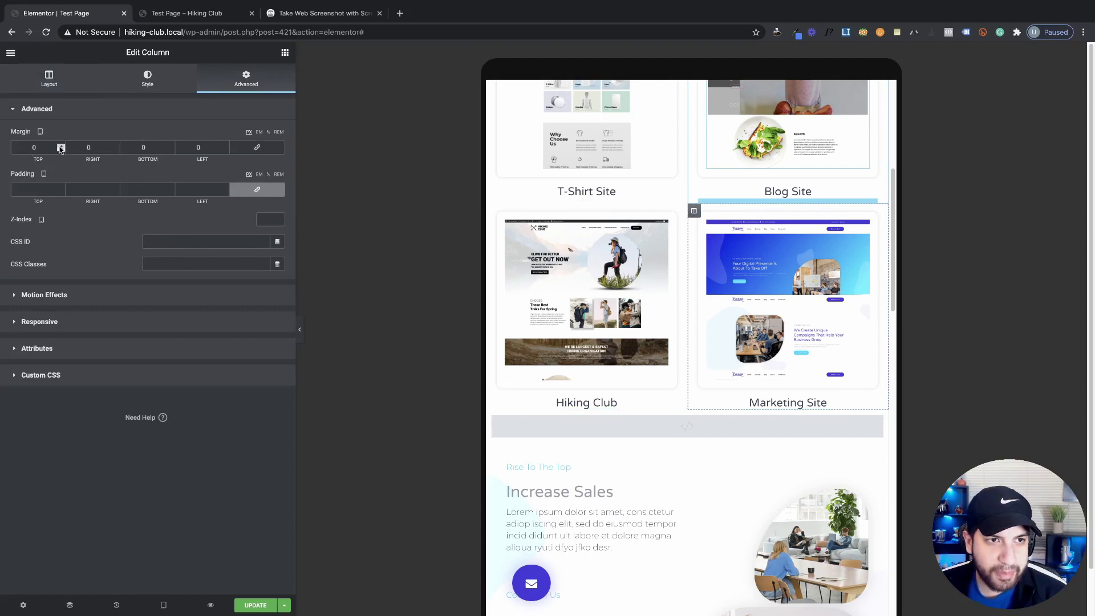
click(61, 146)
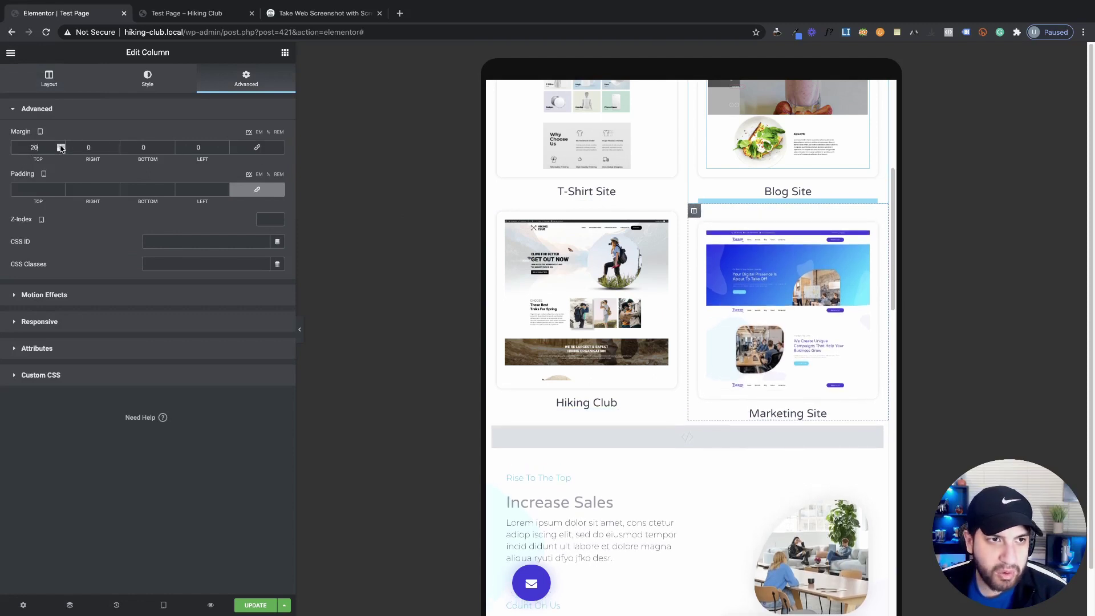
click(493, 212)
click(246, 80)
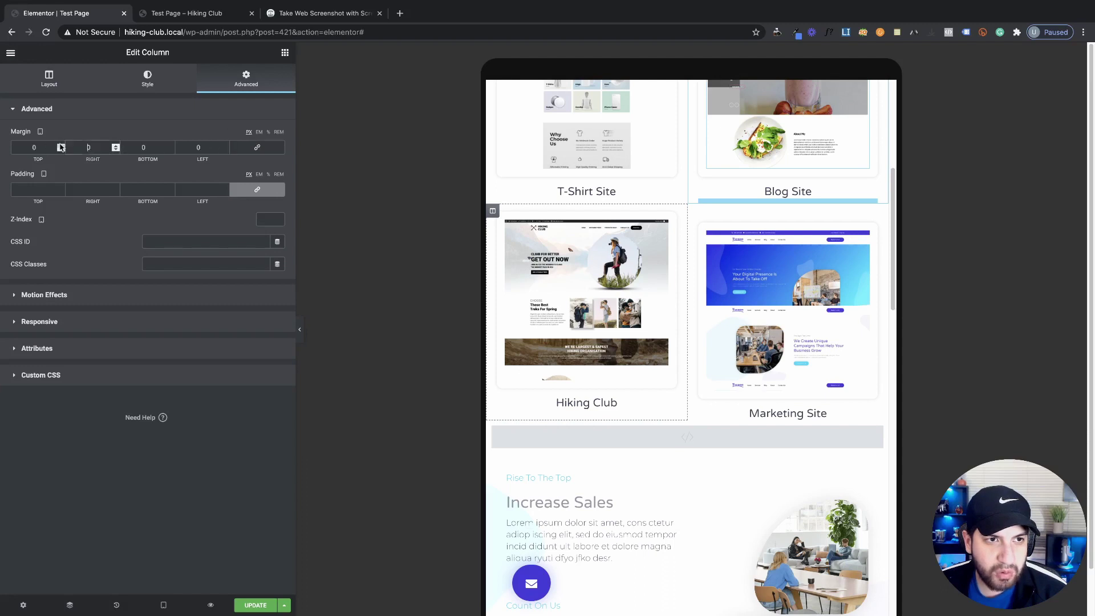
click(61, 146)
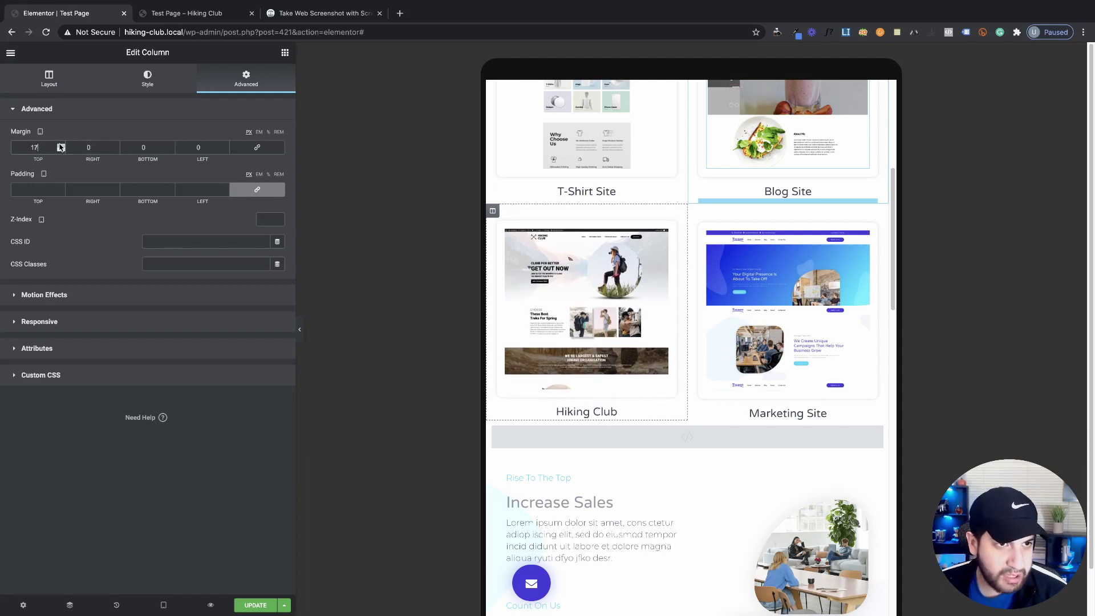
click(61, 147)
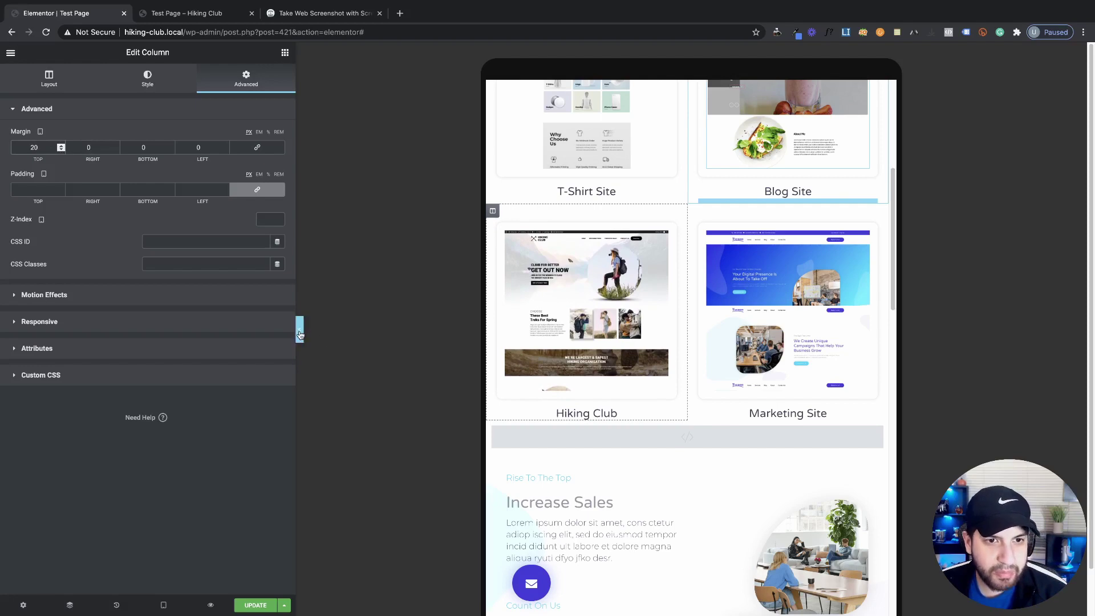
click(299, 334)
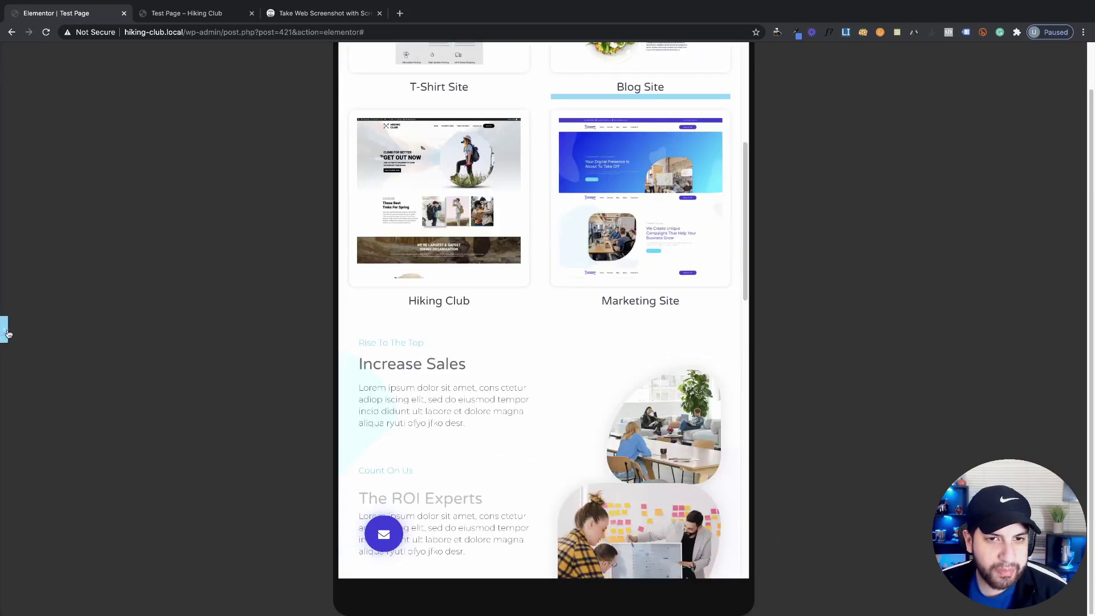
click(8, 334)
Step: Switch to the mobile preview and review the stacked portfolio columns
click(163, 605)
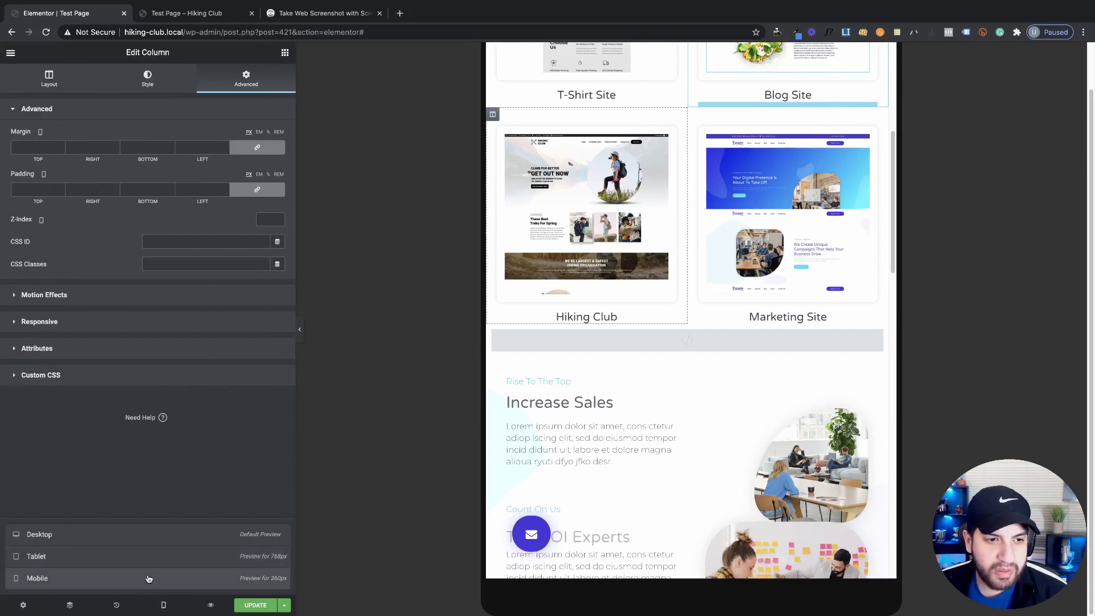
click(147, 579)
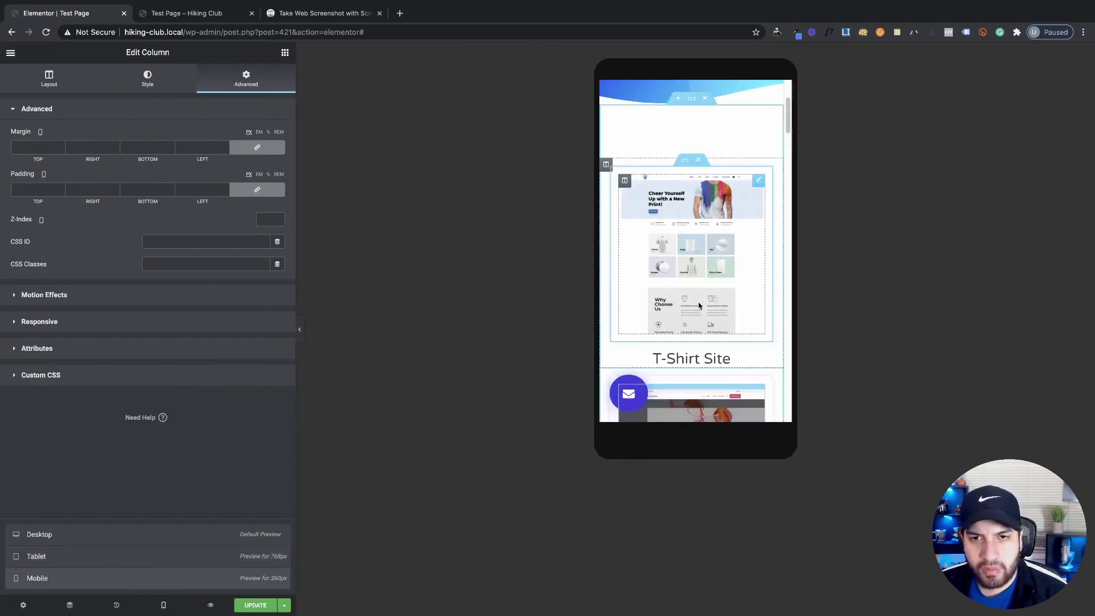
scroll(710, 285, down, 2)
scroll(672, 347, down, 7)
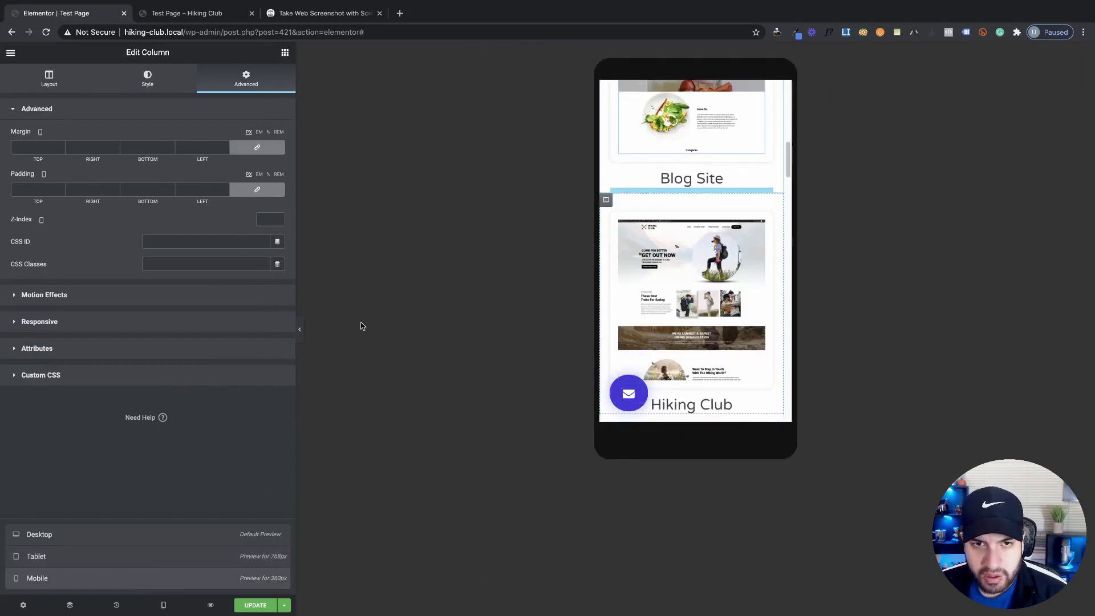
click(301, 334)
scroll(627, 322, down, 4)
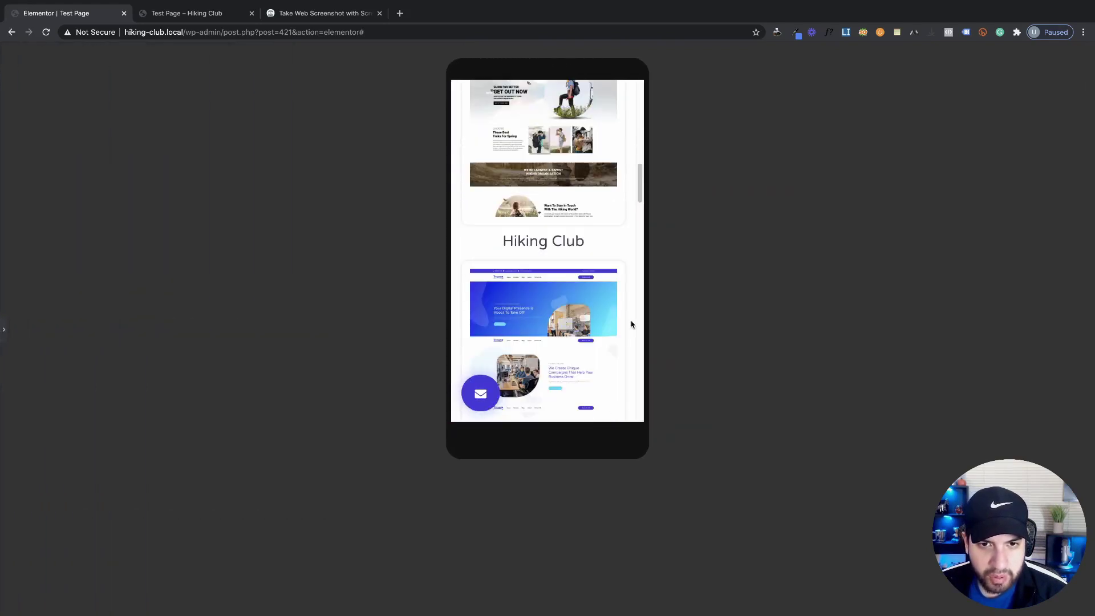
scroll(627, 321, down, 4)
scroll(552, 306, up, 5)
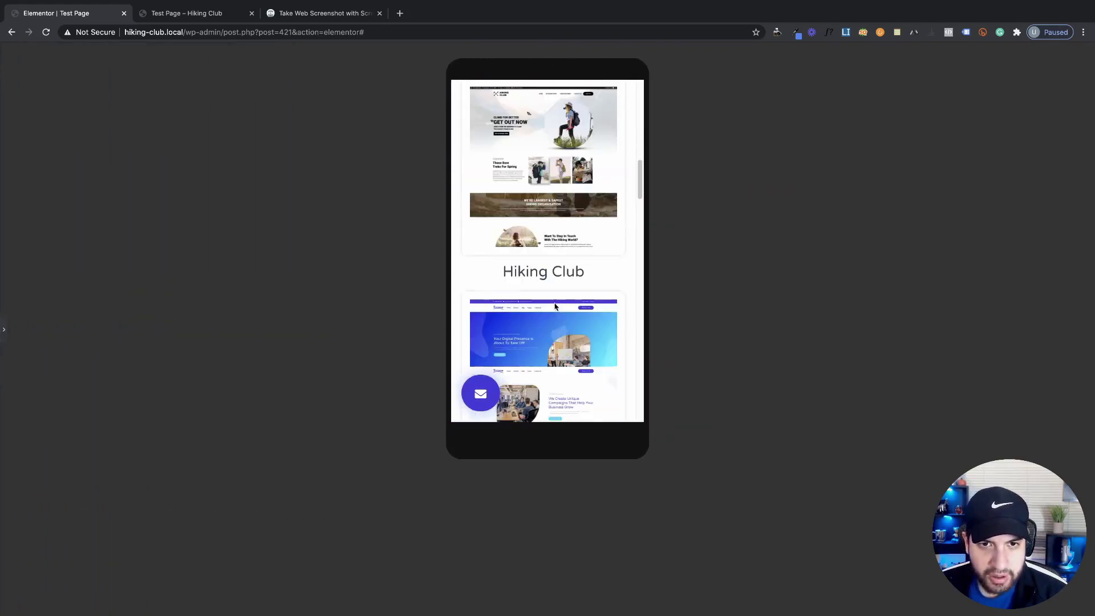
click(4, 329)
scroll(696, 280, up, 8)
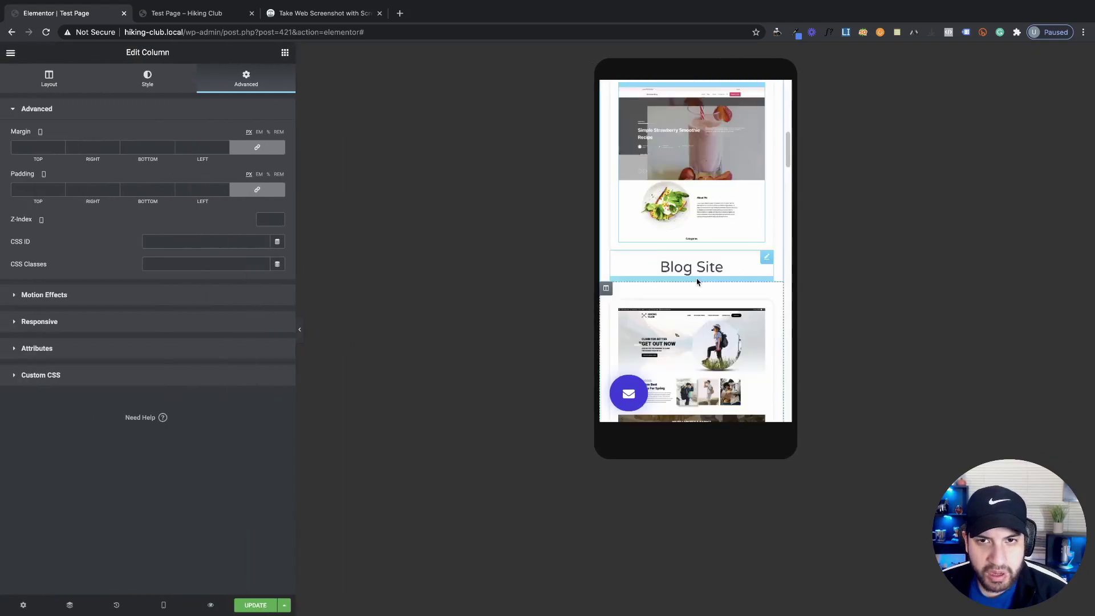
scroll(670, 277, up, 1)
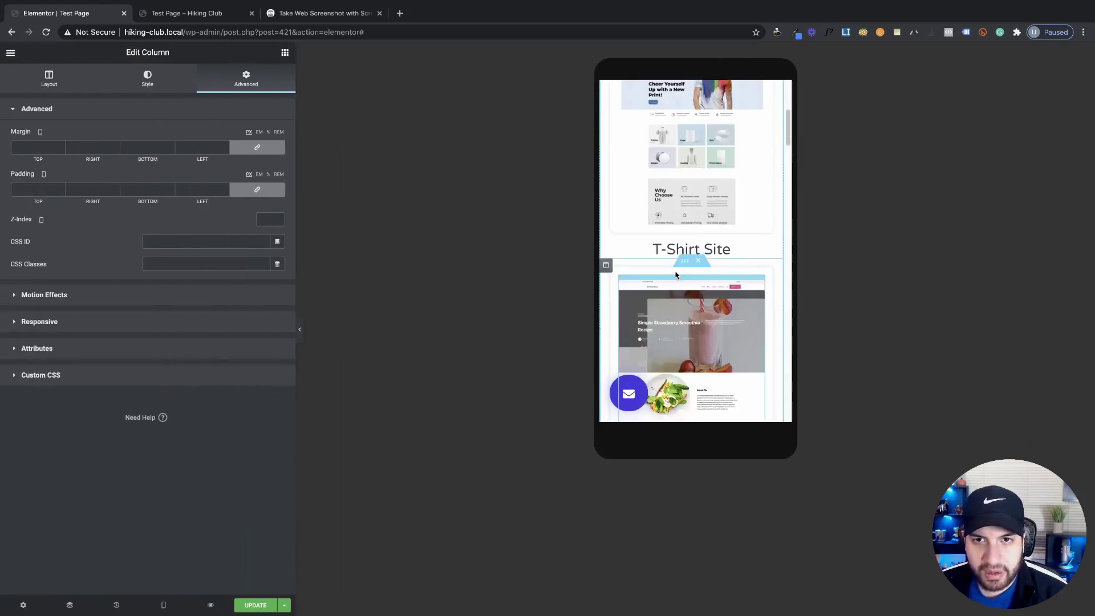
Step: Set 25 px top margins on the Blog Site, Hiking Club and Marketing Site columns for mobile
click(686, 263)
click(607, 266)
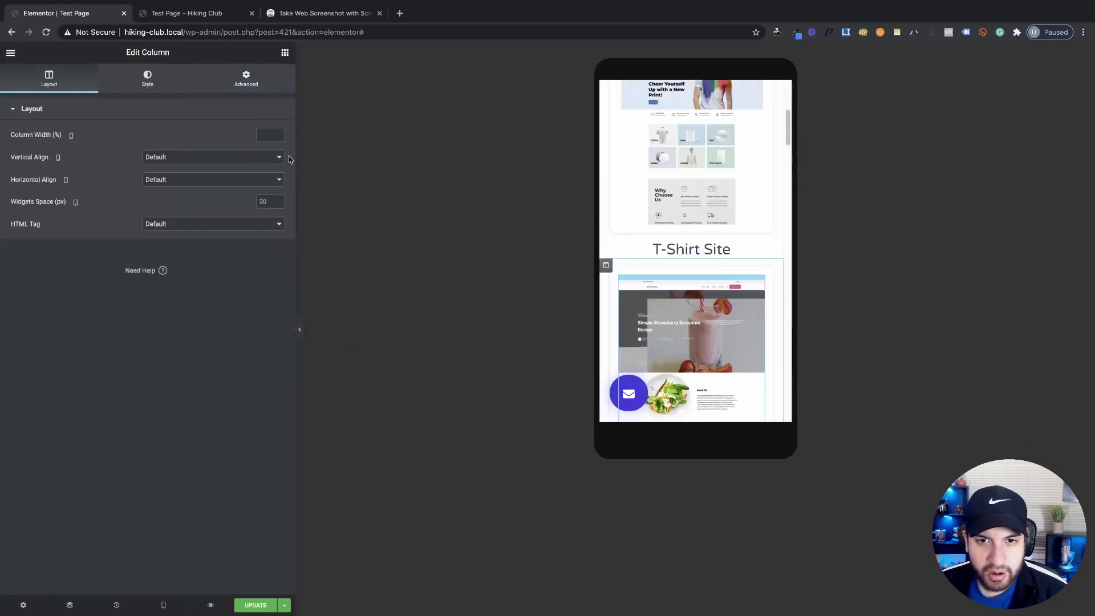
click(246, 79)
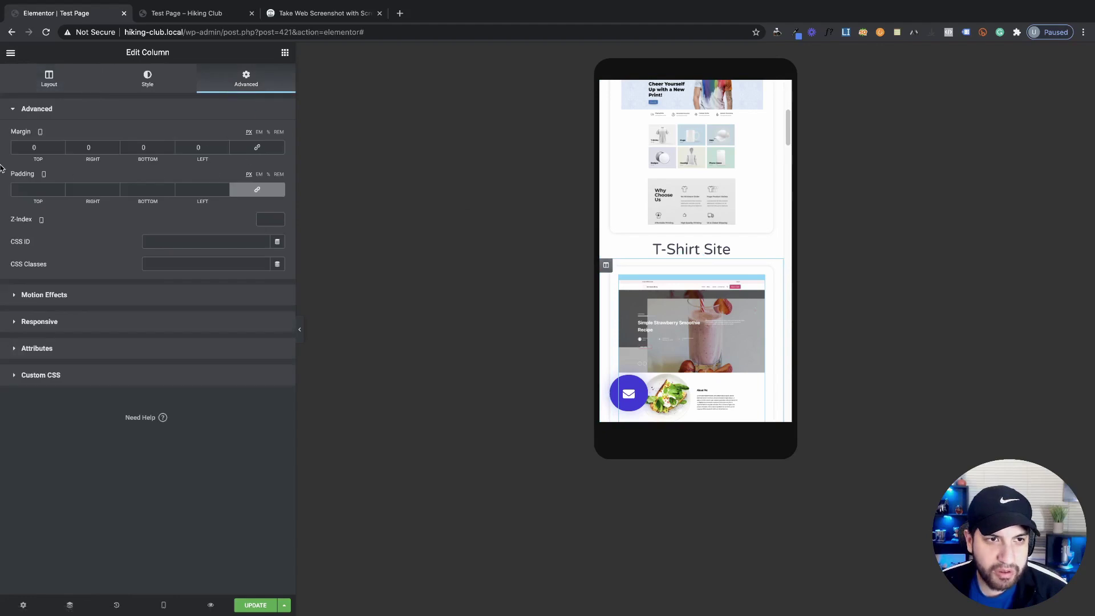
drag(62, 147, 63, 147)
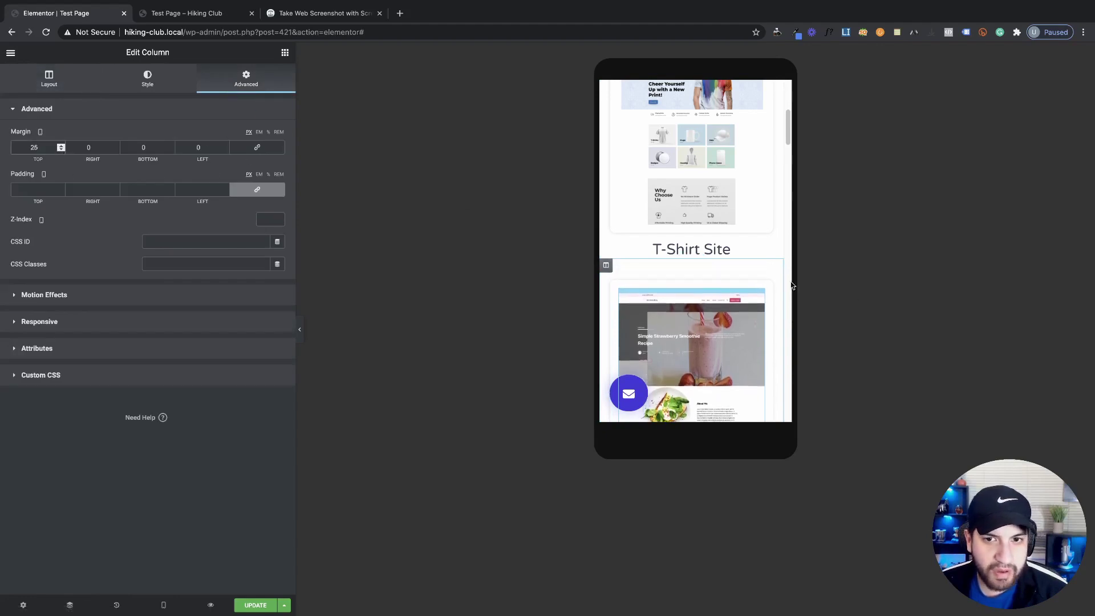
scroll(678, 281, down, 5)
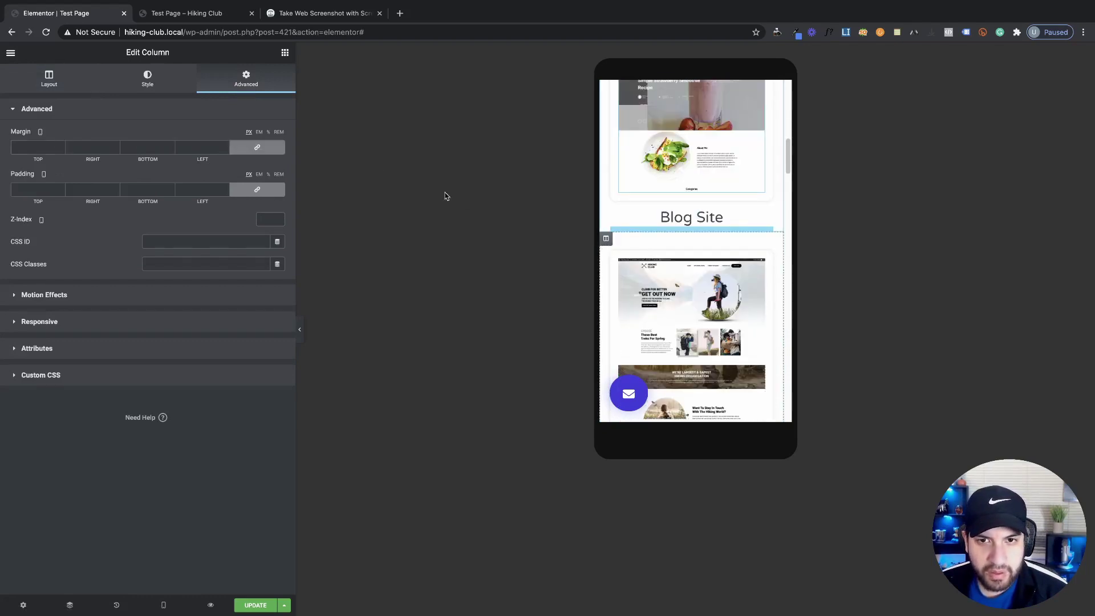
click(240, 144)
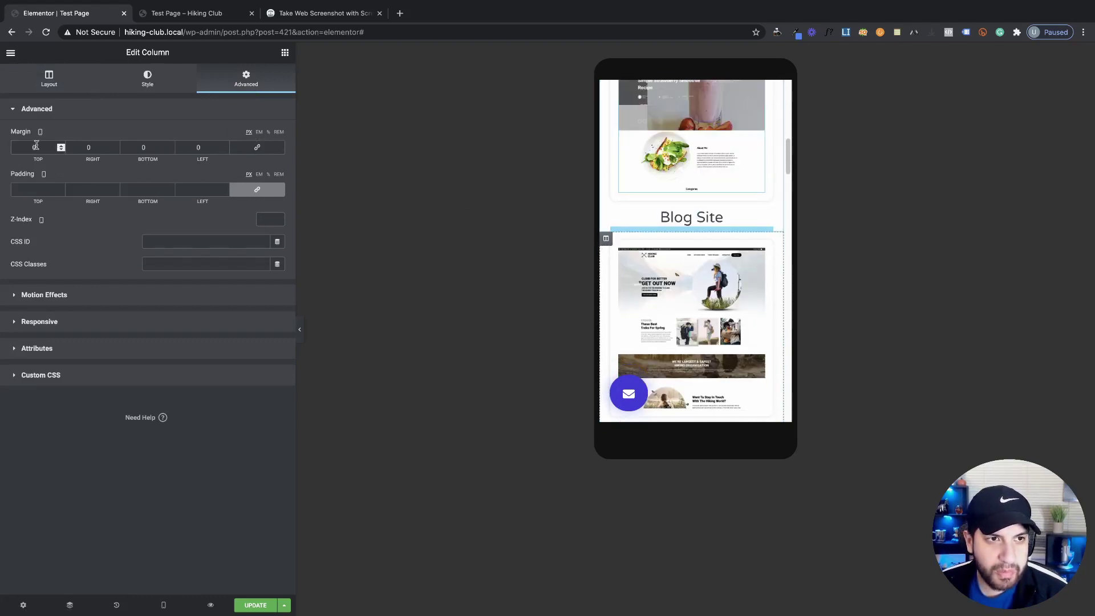
text(25)
scroll(645, 273, down, 4)
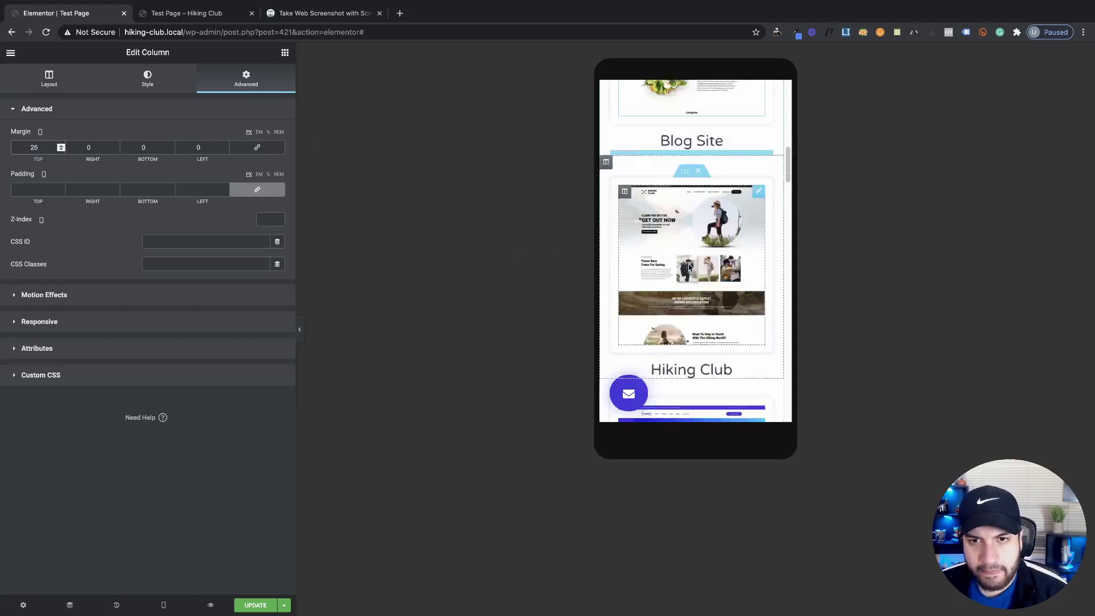
click(259, 148)
text(25)
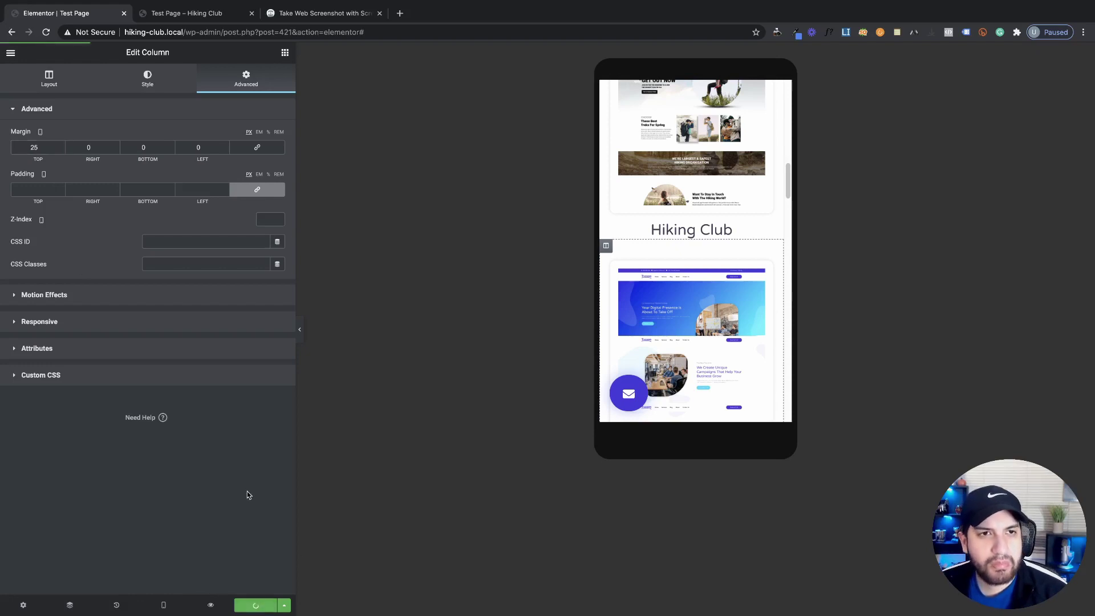
Step: Open Chrome DevTools on the live portfolio preview via Inspect
click(176, 14)
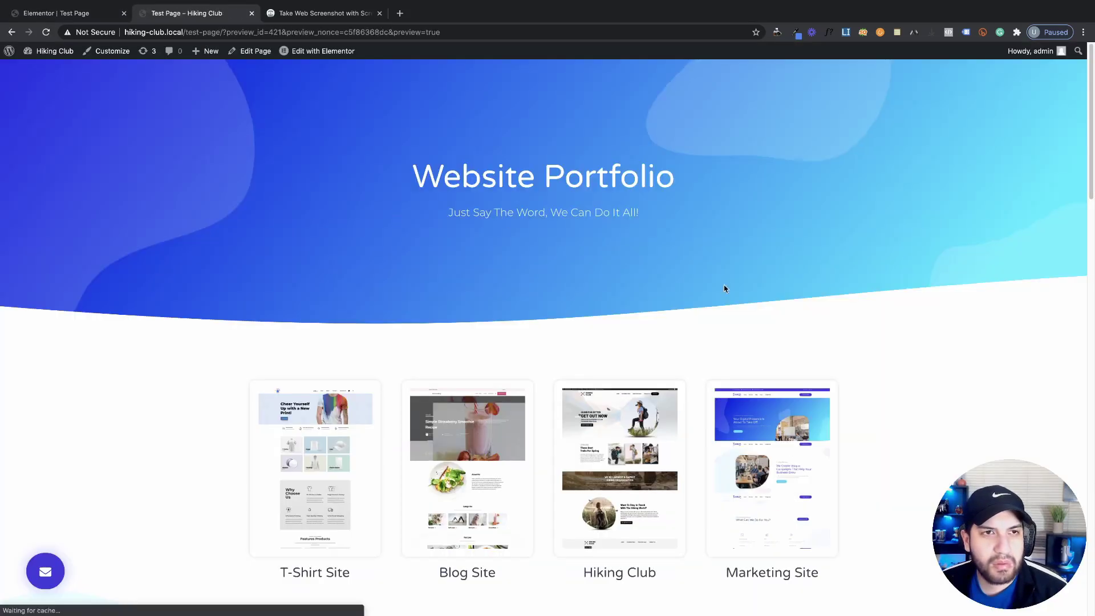
scroll(724, 288, down, 1)
right_click(907, 333)
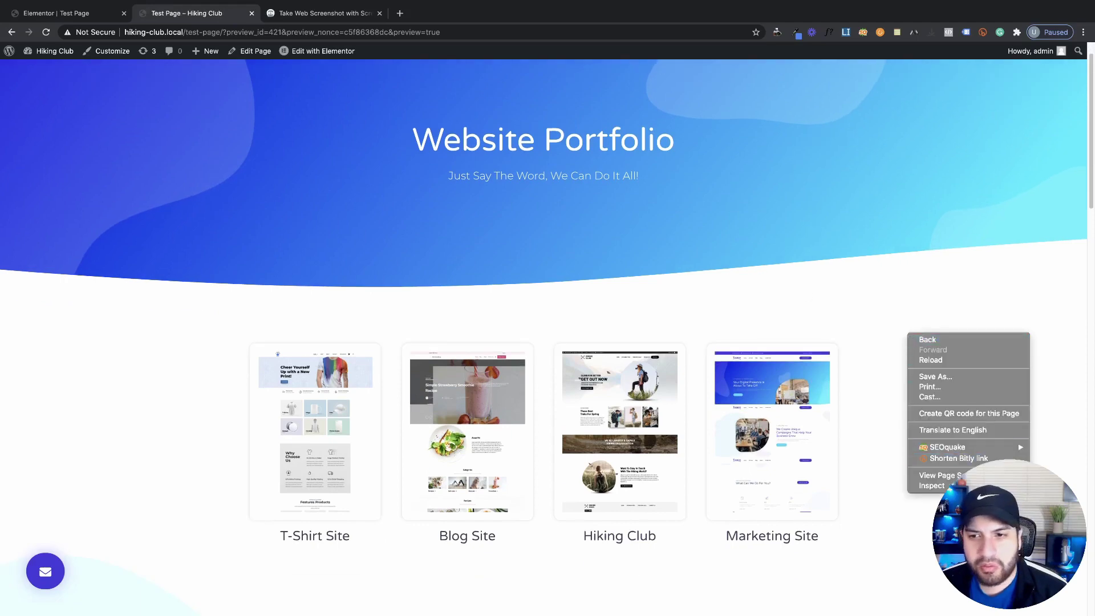
click(815, 462)
right_click(932, 454)
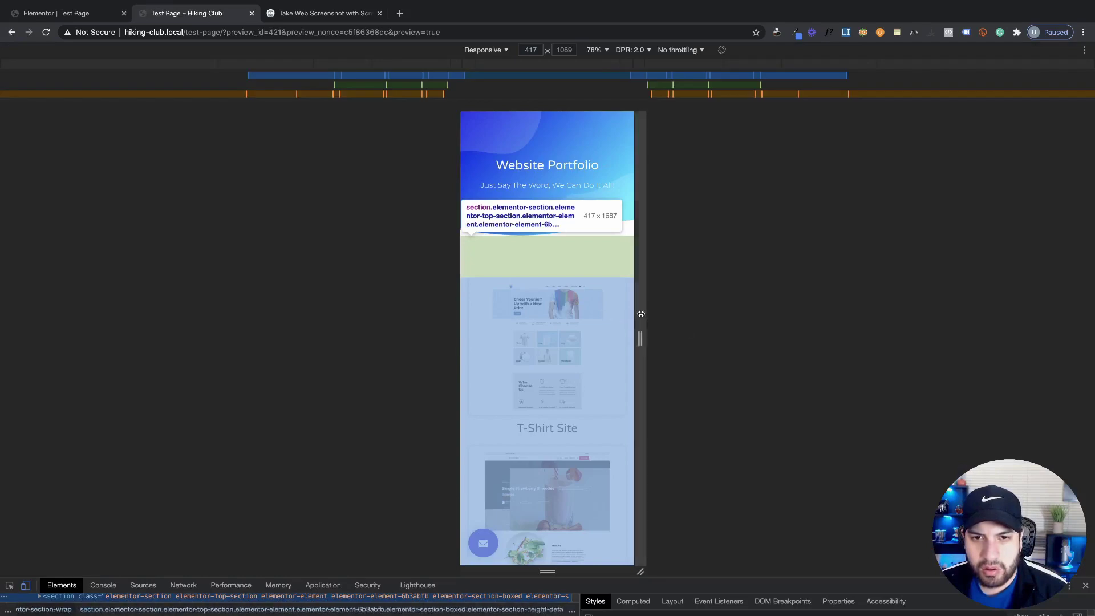
Step: Narrow the responsive viewport to tablet, then to a 385 px phone width, checking the columns
drag(934, 326, 737, 331)
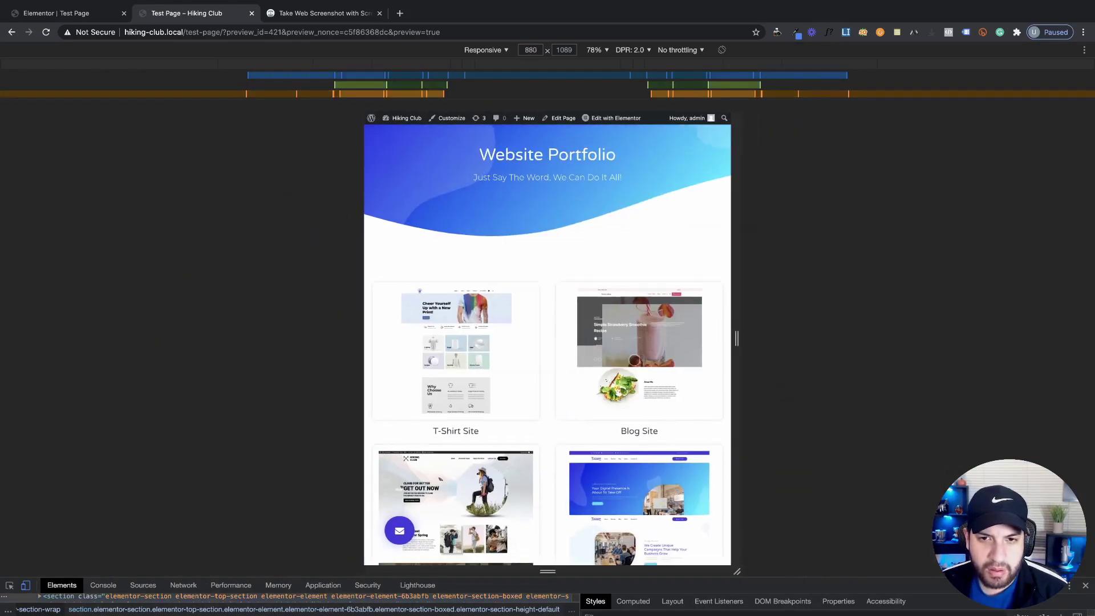
scroll(465, 430, down, 1)
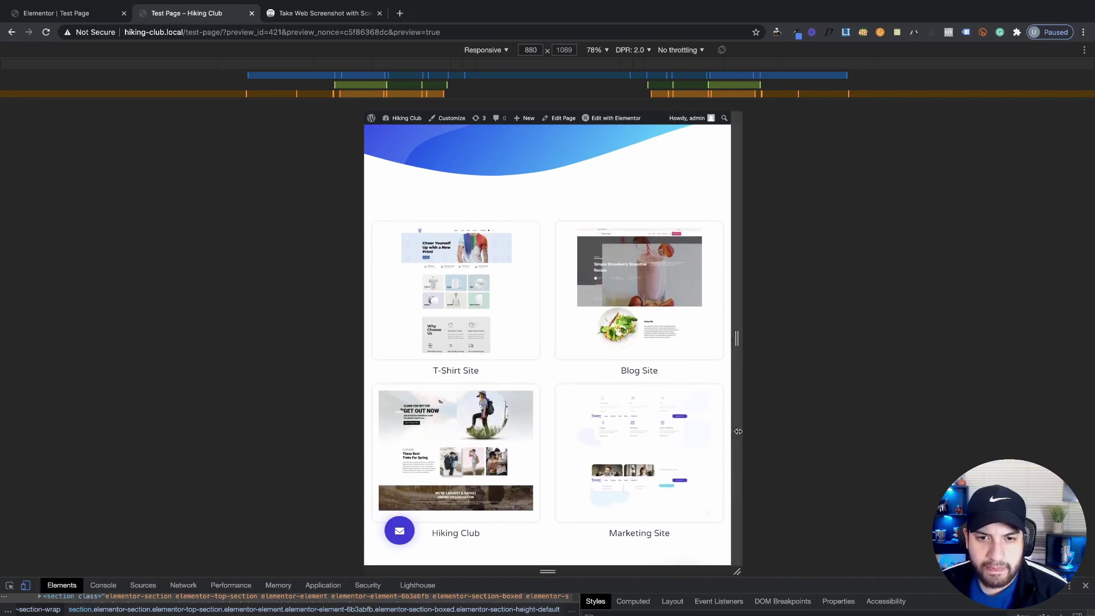
drag(738, 432, 655, 422)
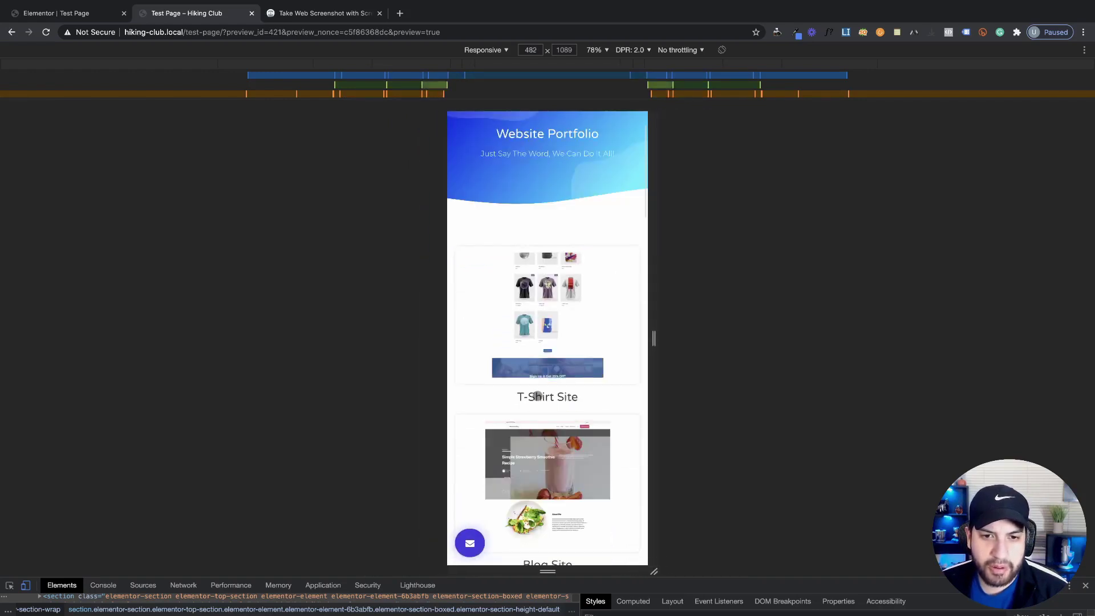
scroll(559, 492, down, 3)
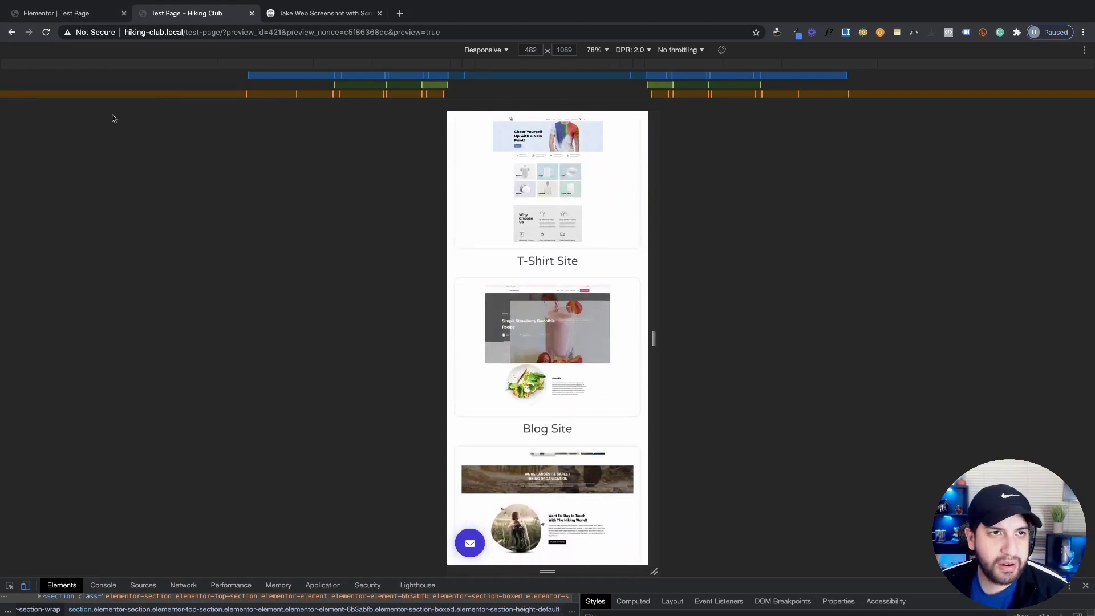
click(108, 13)
Step: Select the portfolio section, unlink padding and set the mobile left padding to 25 px
scroll(694, 315, up, 10)
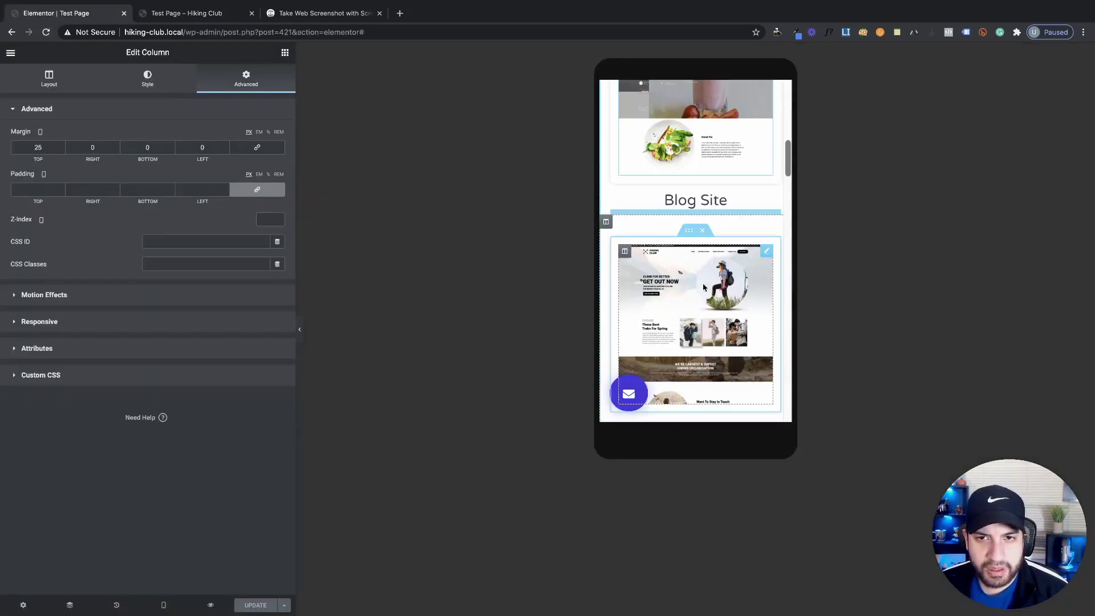
click(695, 170)
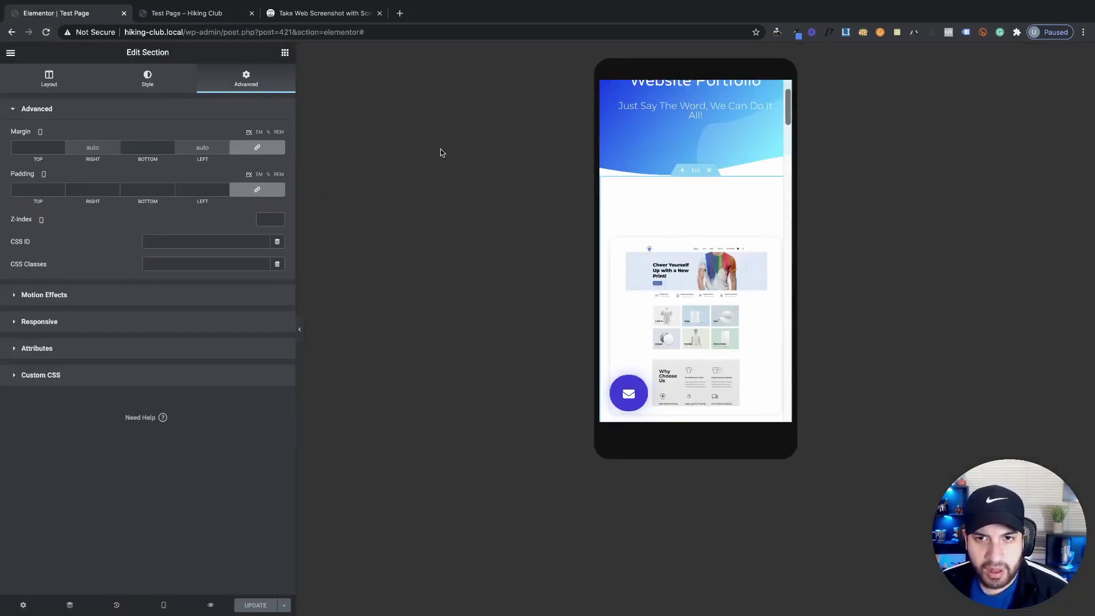
click(258, 189)
drag(209, 190, 183, 190)
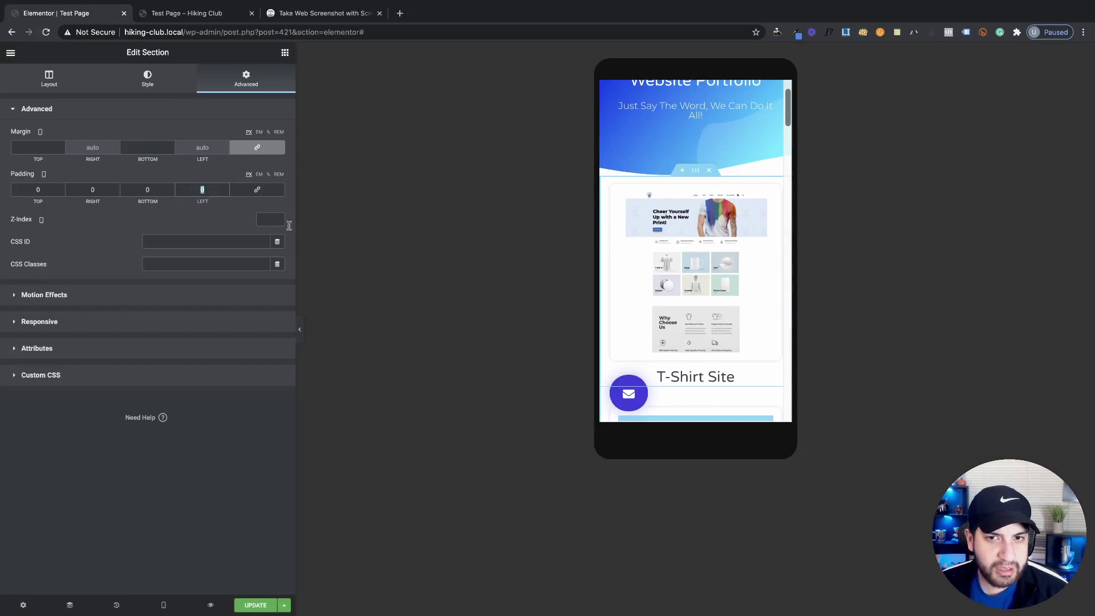
text(20)
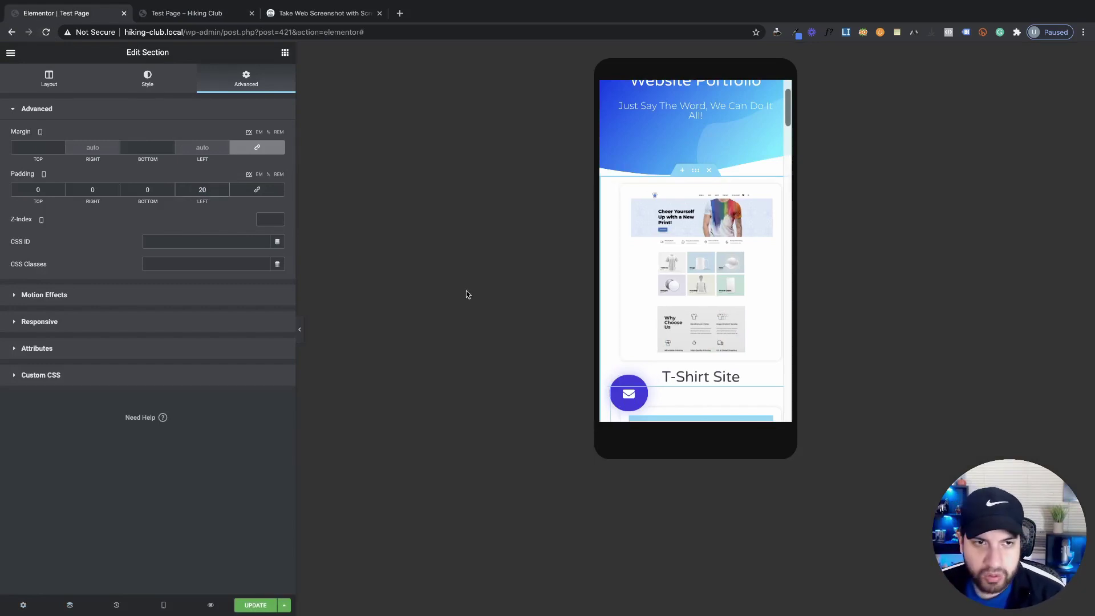
key(BackSpace)
text(5)
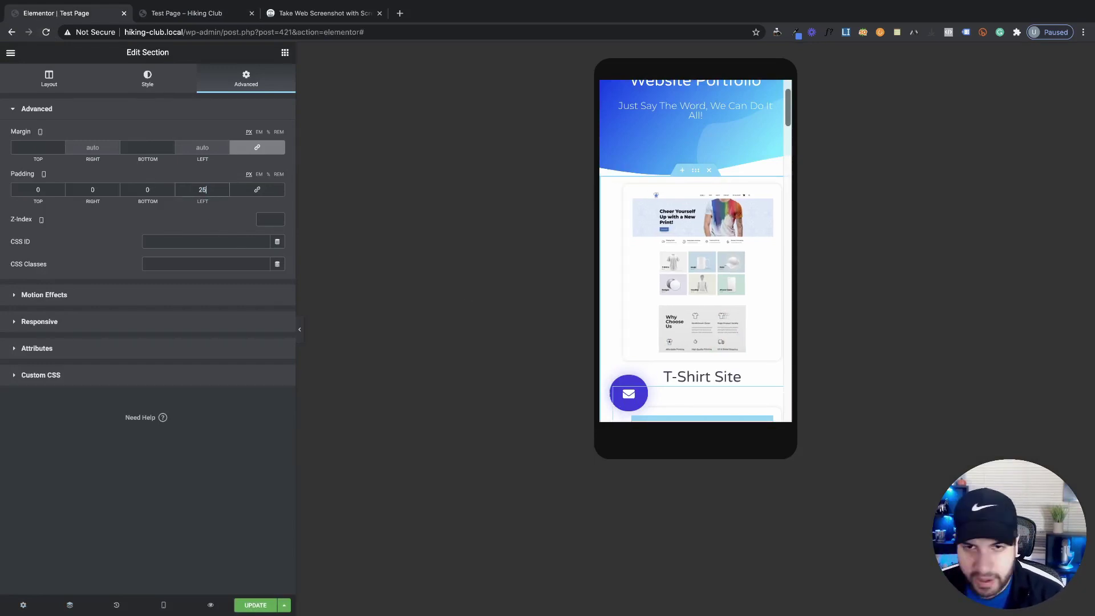
Step: Set right padding 25, top 50 and bottom 50 px, then update the page
double_click(96, 190)
text(25)
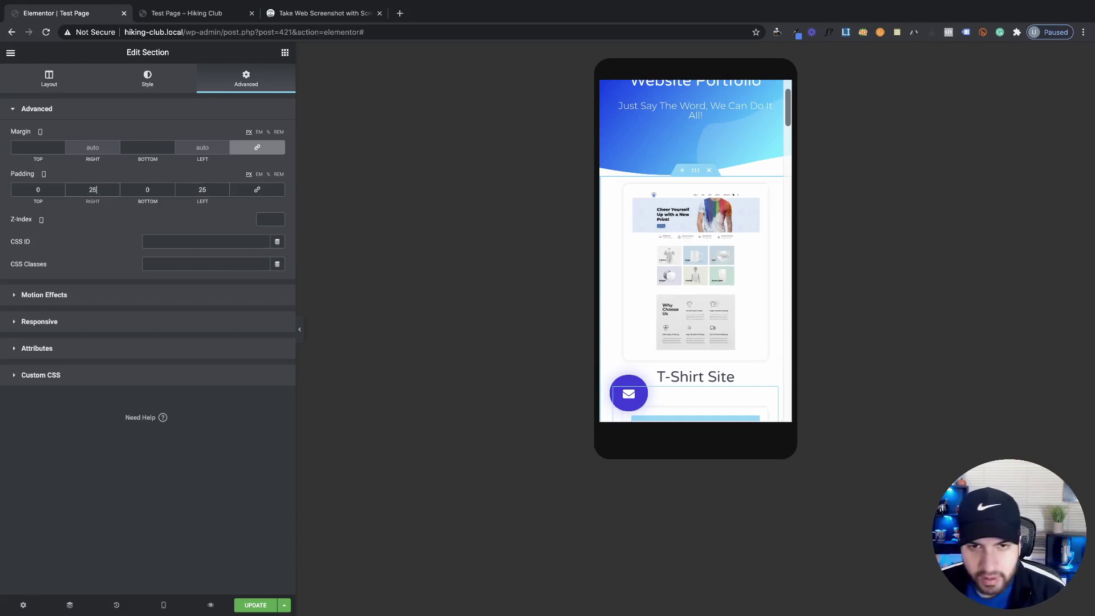
double_click(31, 193)
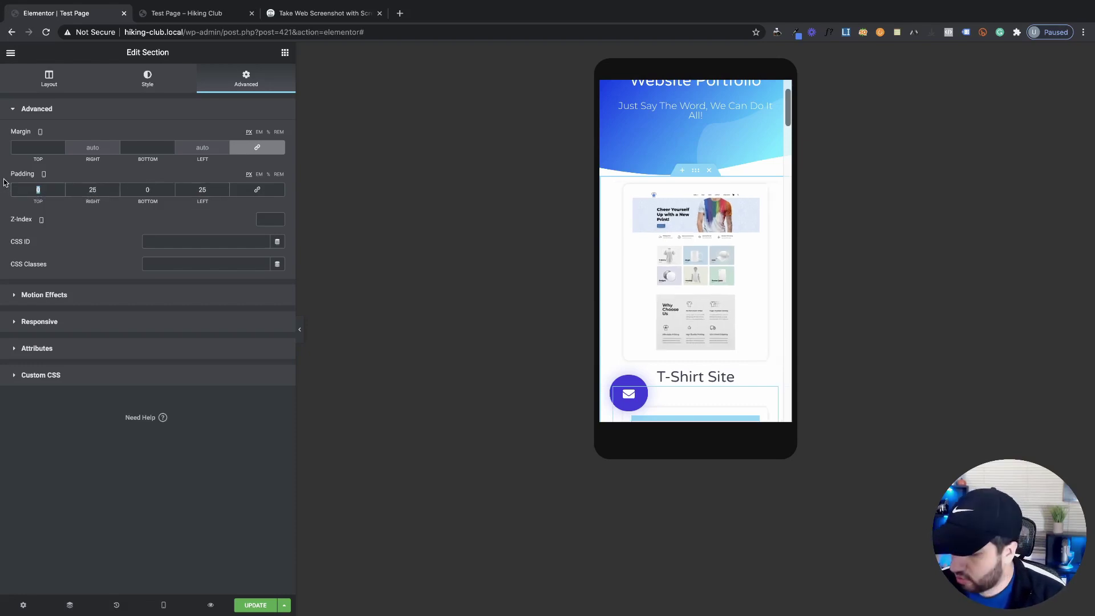
text(50)
double_click(139, 193)
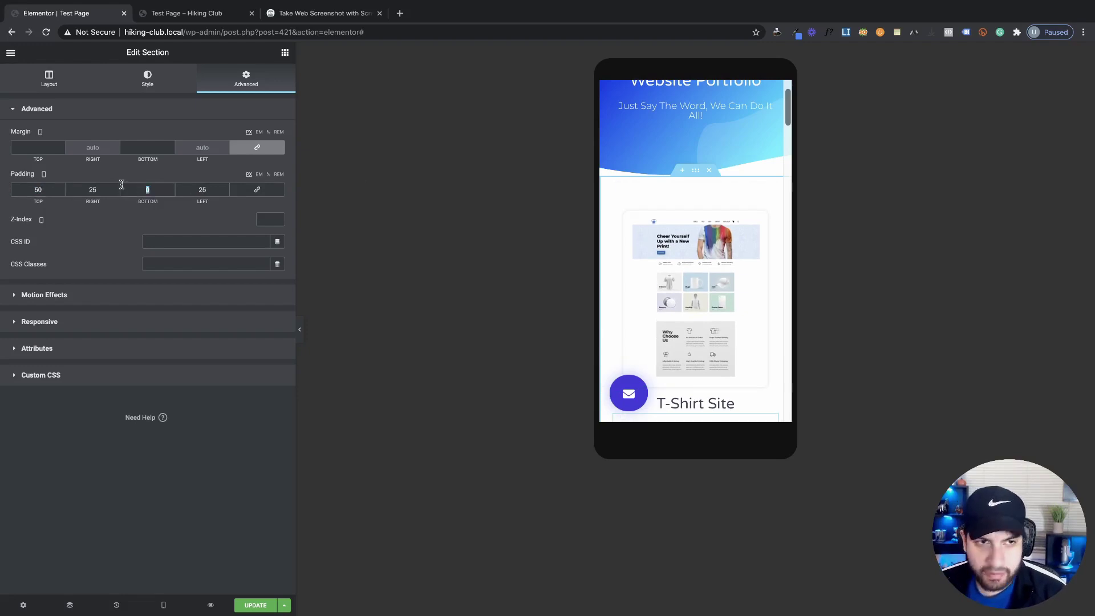
click(255, 605)
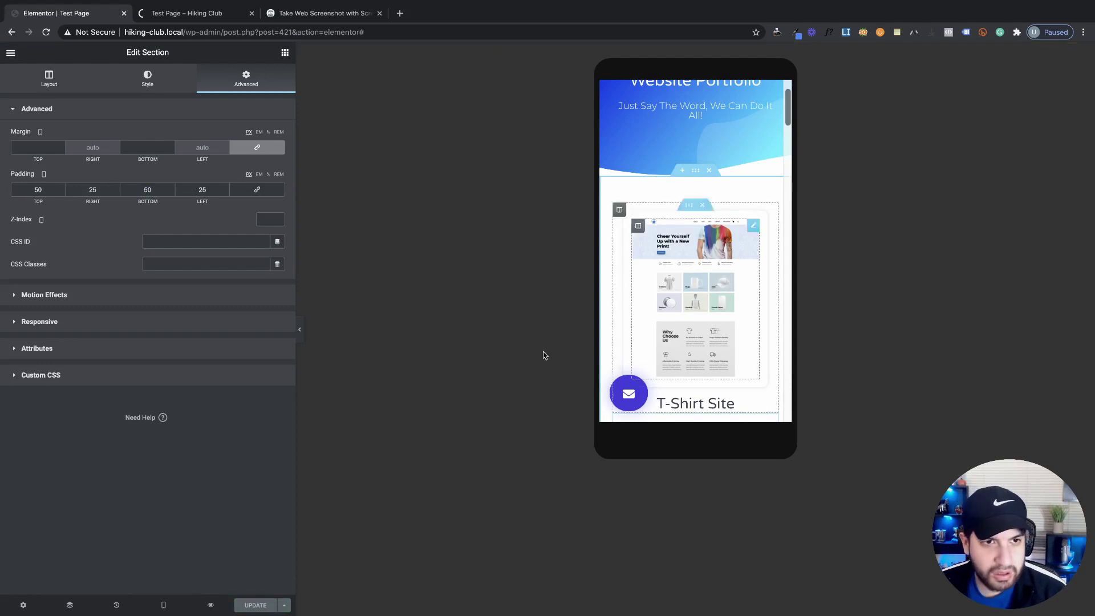
scroll(699, 325, down, 1)
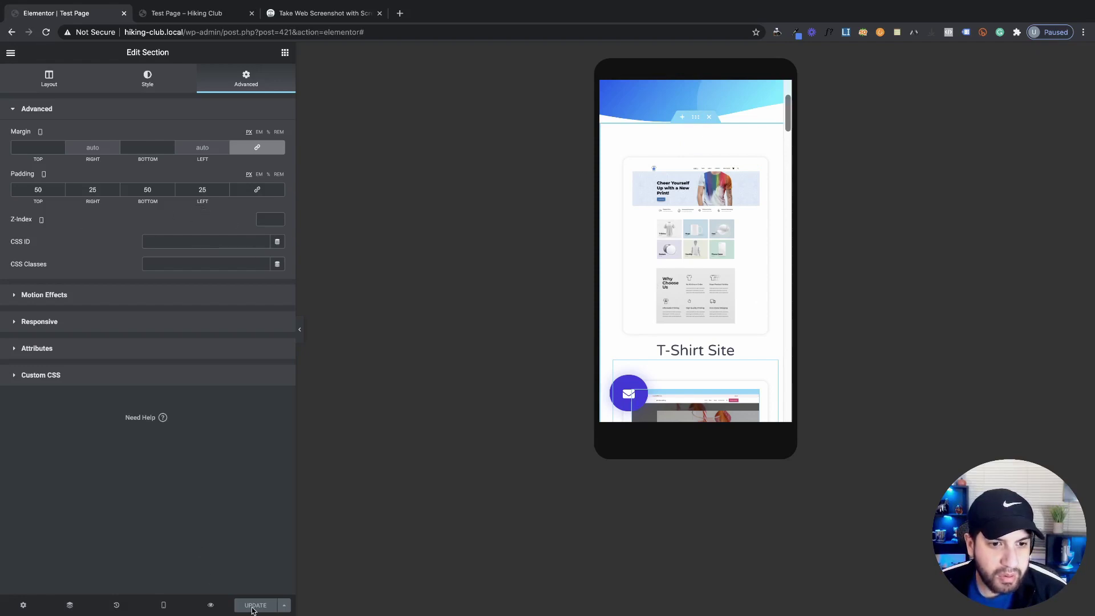
click(211, 605)
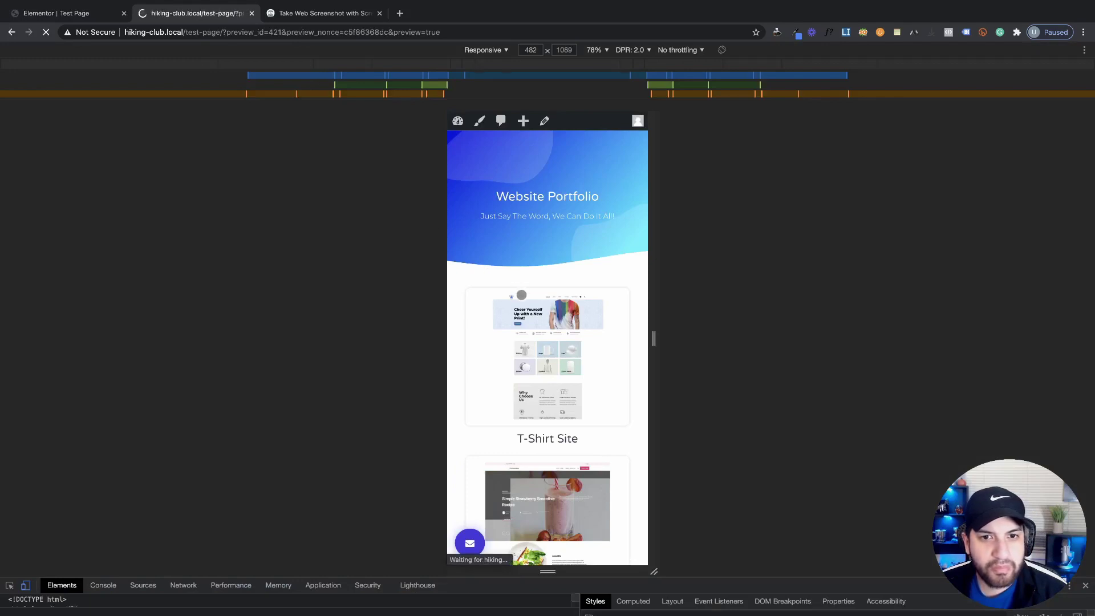
Step: Reload the preview and adjust the phone viewport to about 398 px wide
drag(652, 279, 623, 278)
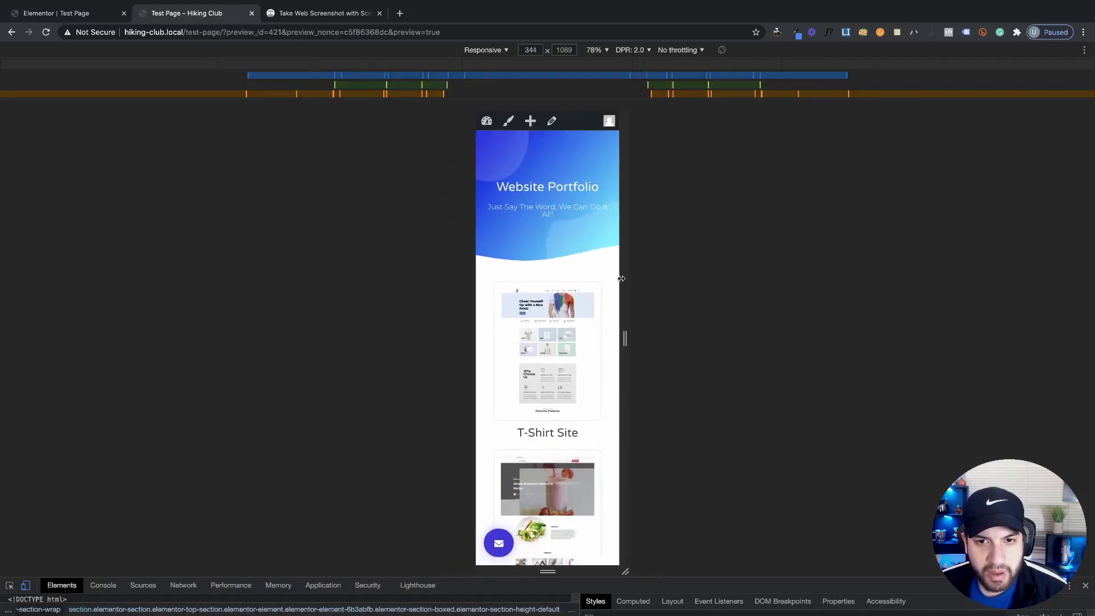
click(45, 31)
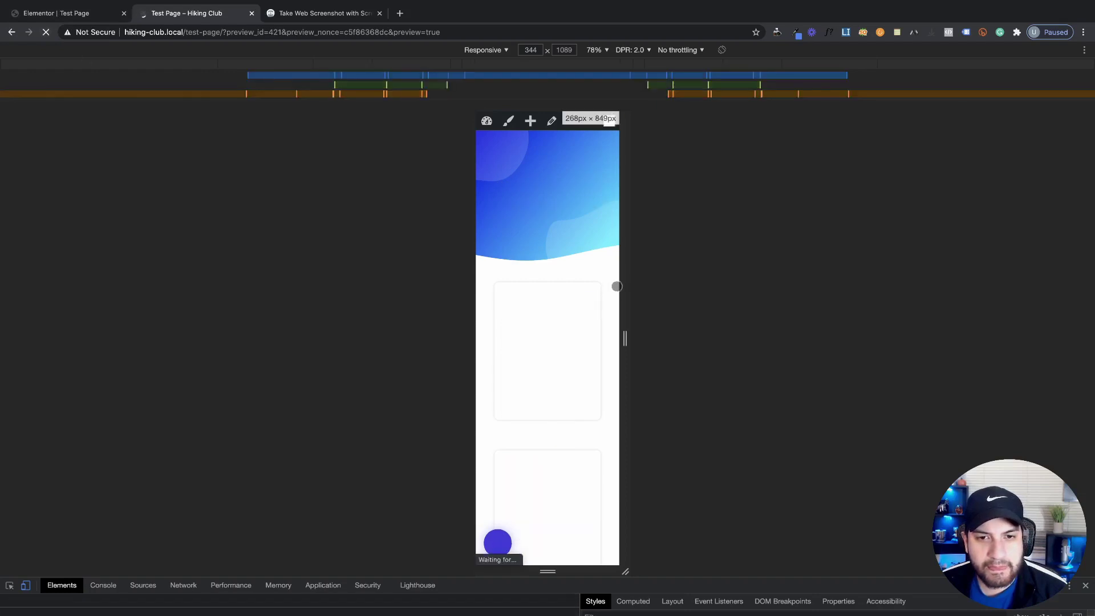
drag(626, 287, 638, 287)
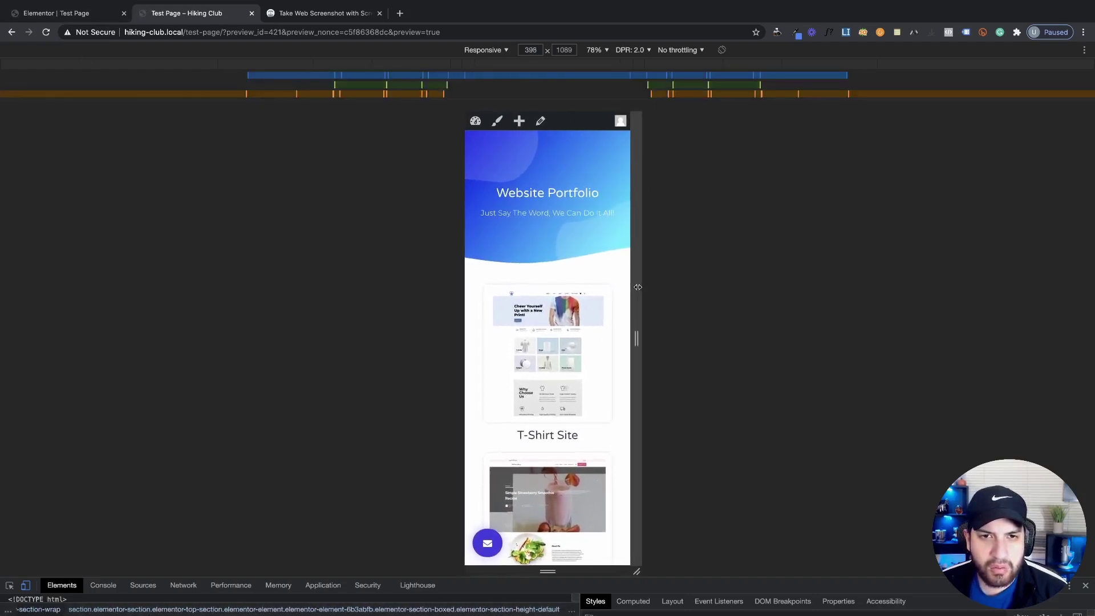
Step: Scroll through the padded single-column cards, then close DevTools to show the desktop page
scroll(548, 331, down, 10)
scroll(566, 371, down, 10)
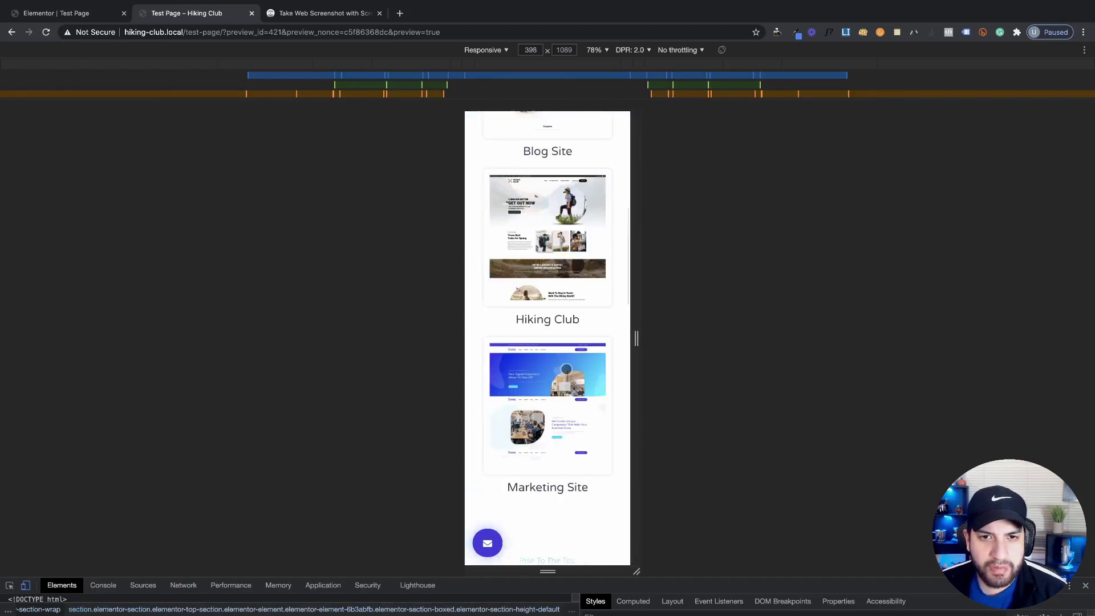
scroll(566, 371, up, 6)
scroll(574, 370, down, 5)
scroll(575, 369, down, 3)
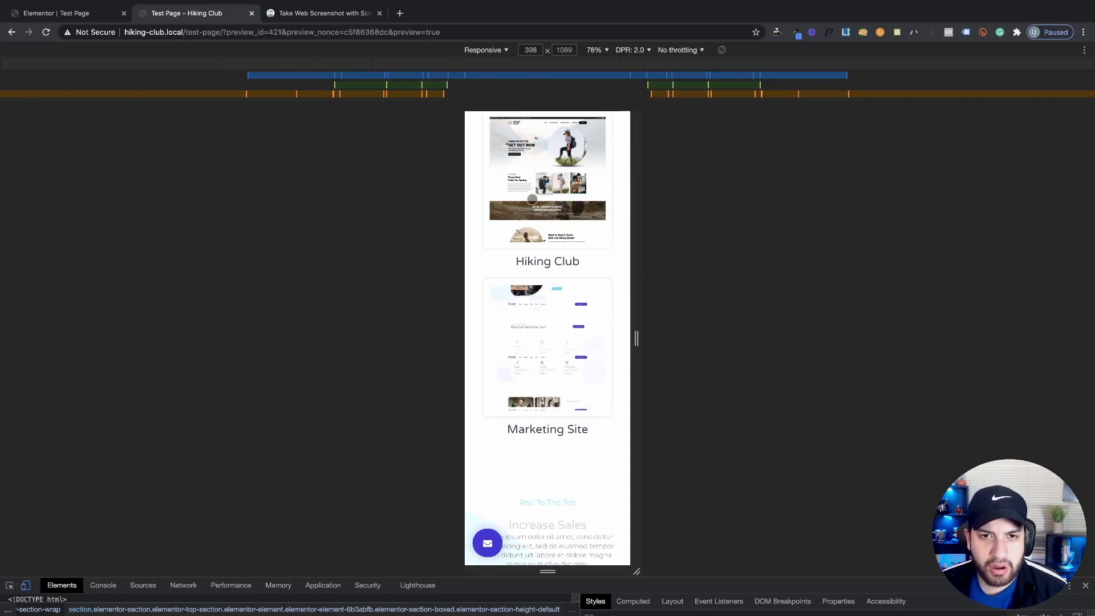
scroll(539, 194, up, 3)
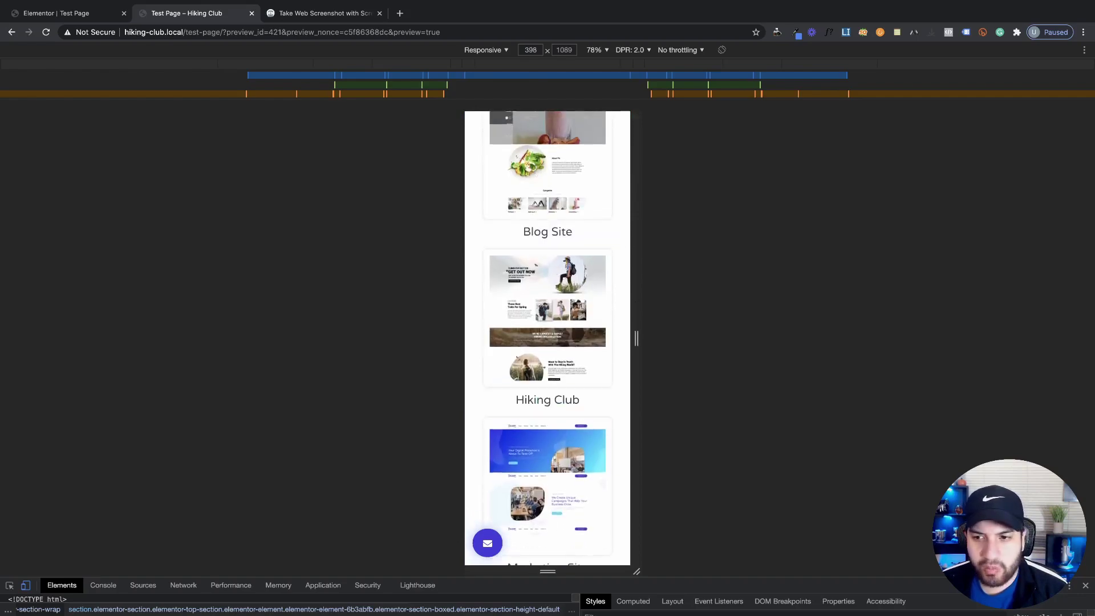
key(F12)
scroll(692, 362, up, 8)
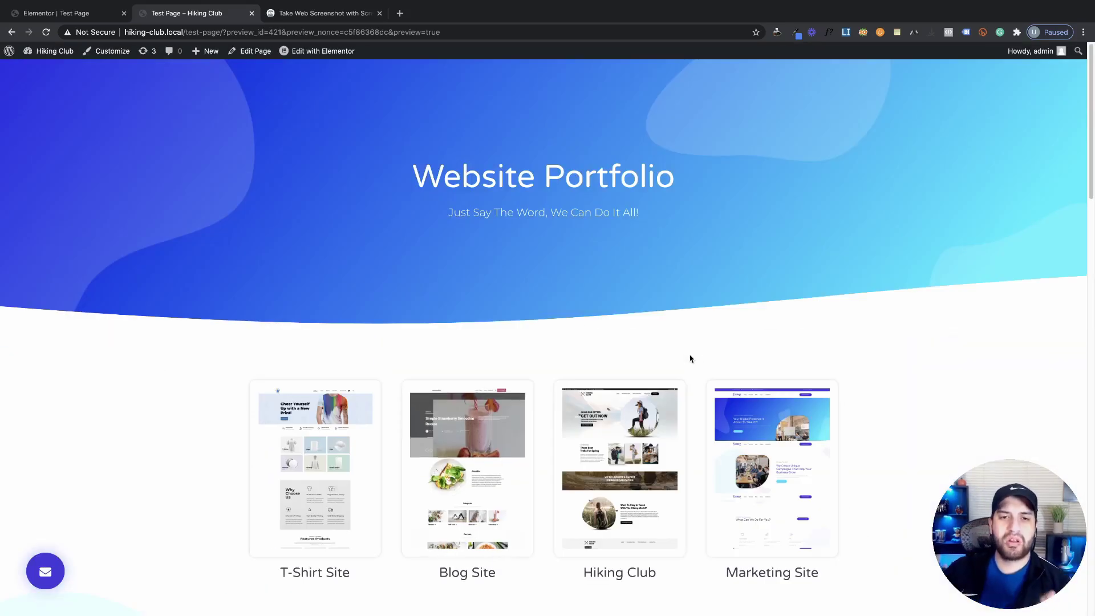